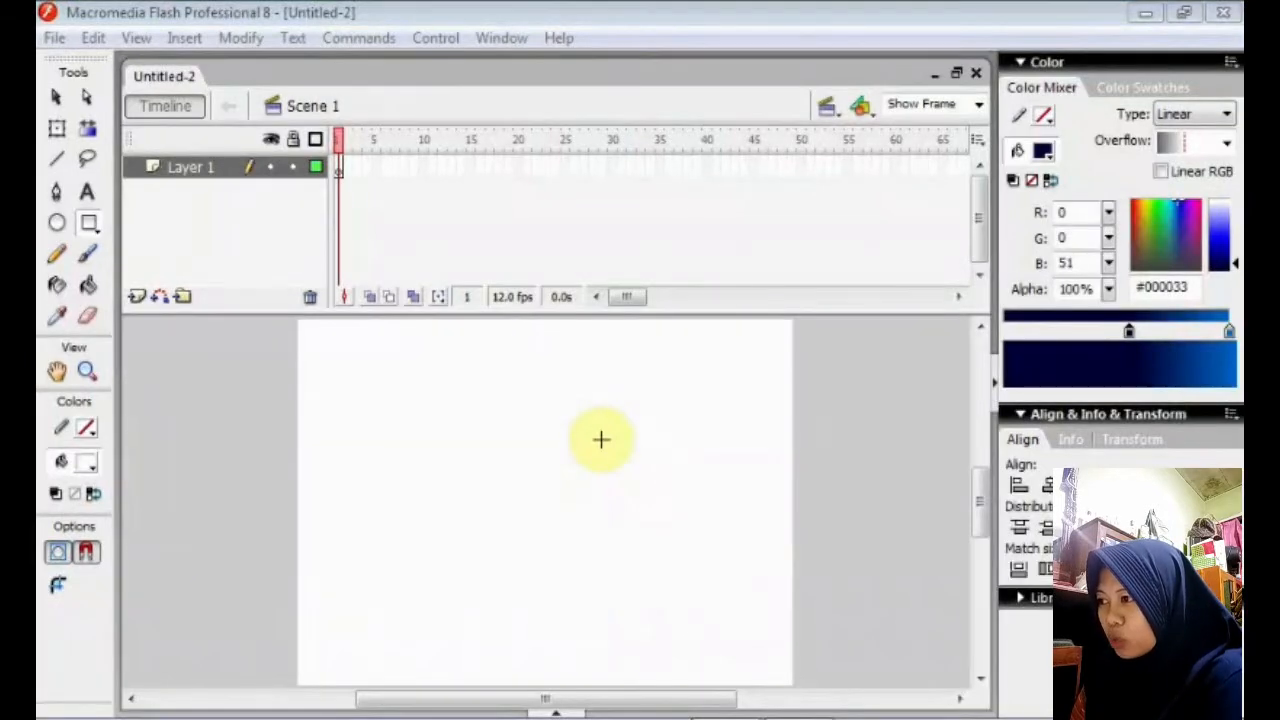
Draw a rectangle on the stage and fill it with a linear gradient from #000033 to blue, extending the blue slightly.
{"action": "left_click", "coordinate": [92, 228]}
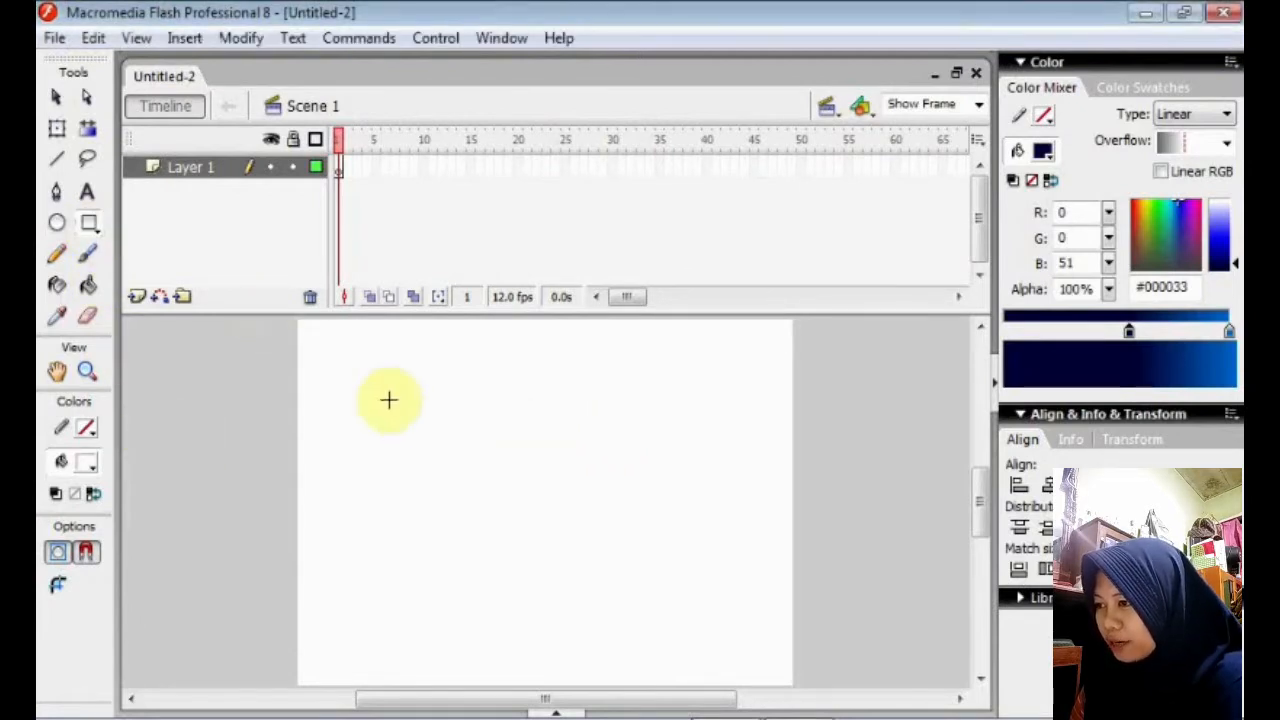
{"action": "left_click_drag", "start_coordinate": [366, 374], "coordinate": [686, 649]}
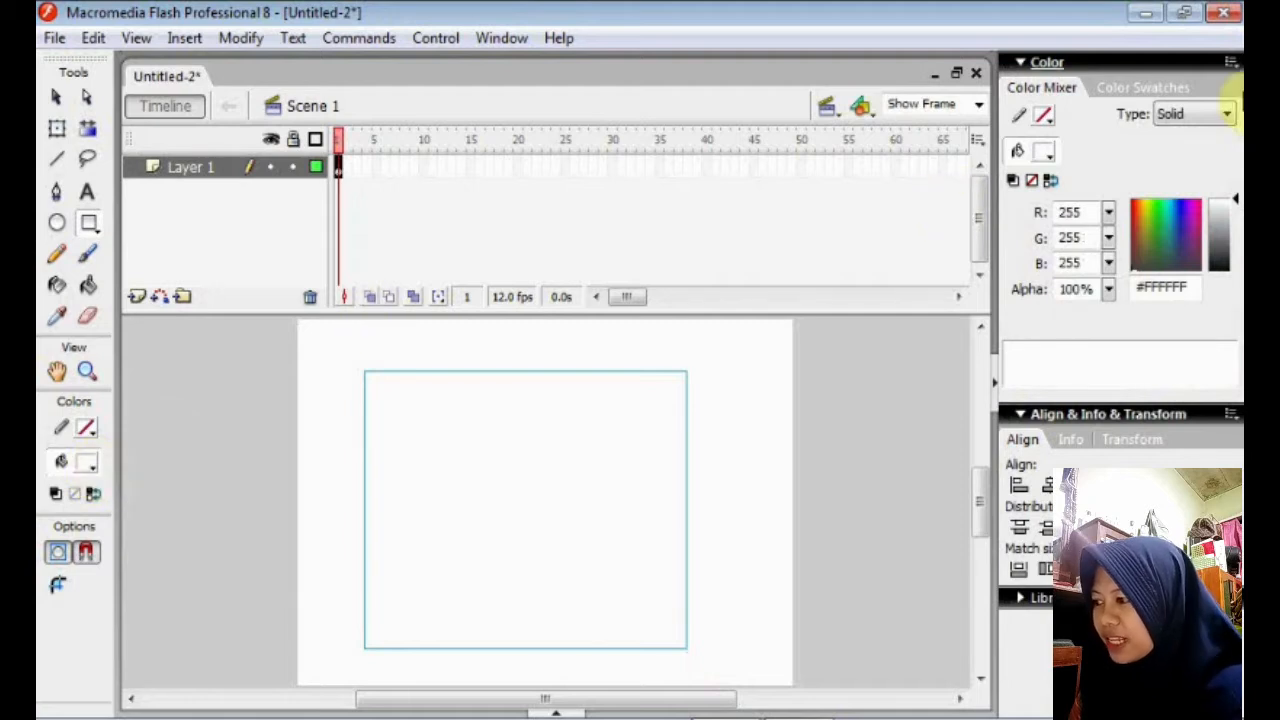
{"action": "left_click", "coordinate": [1224, 114]}
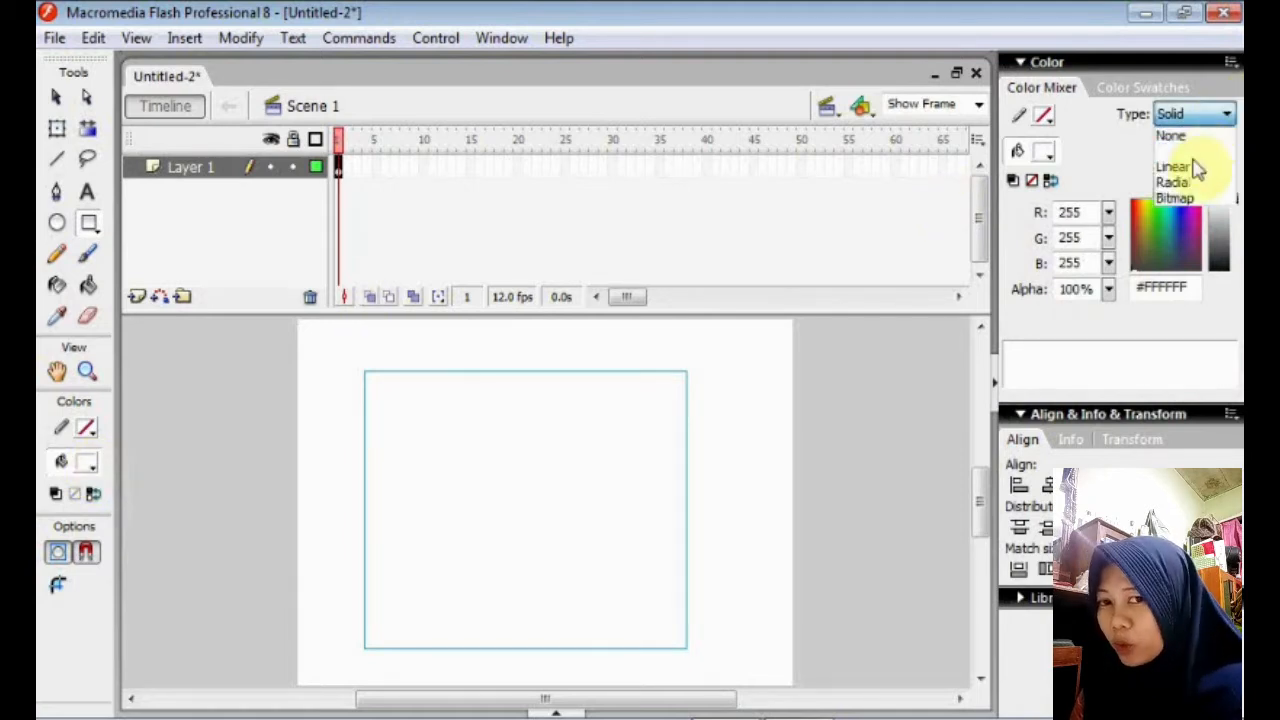
{"action": "left_click", "coordinate": [1192, 168]}
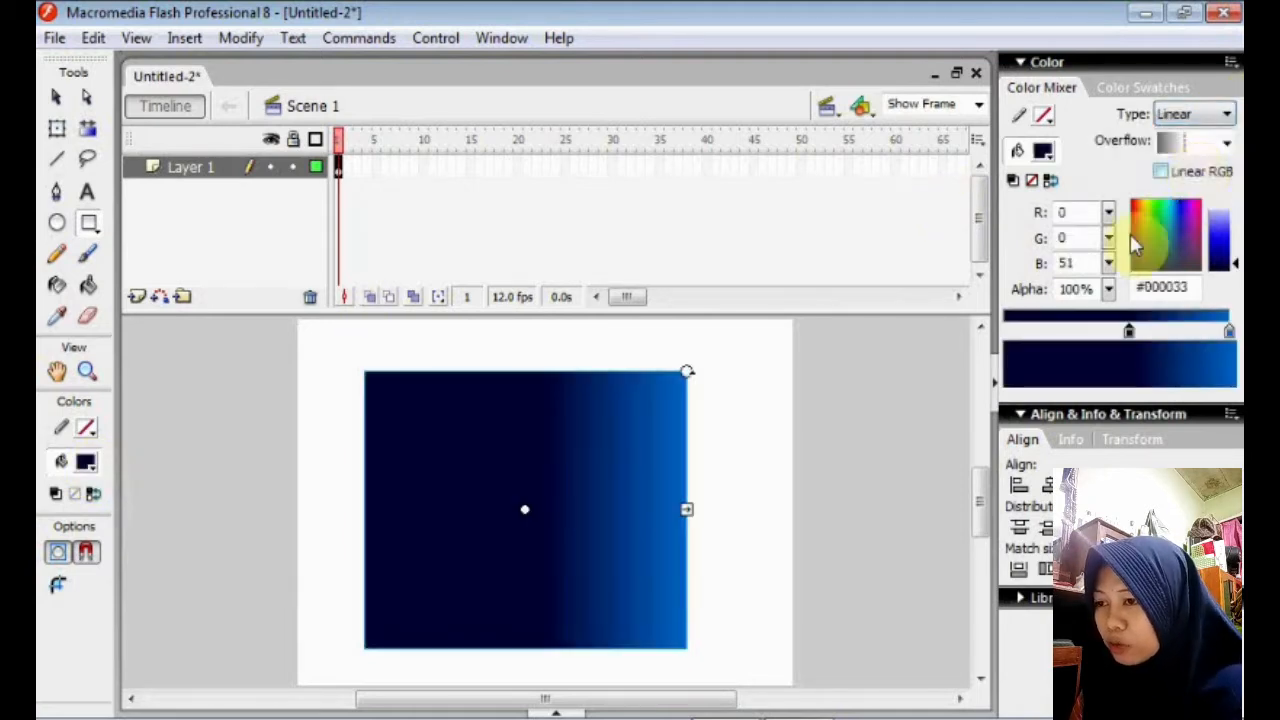
{"action": "left_click", "coordinate": [1128, 334]}
{"action": "left_click_drag", "start_coordinate": [1118, 336], "coordinate": [1115, 336]}
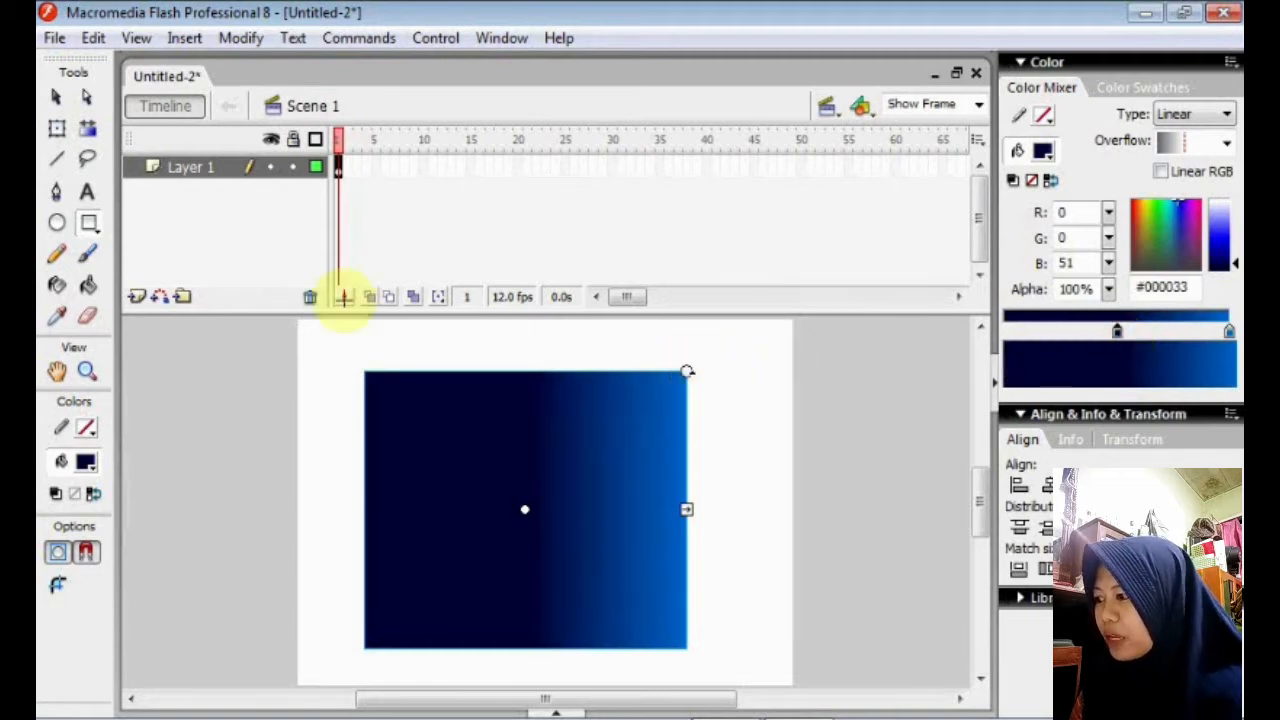
Rotate the rectangle's gradient so blue lies at its lower edge, and shorten the gradient to nearly the rectangle's height.
{"action": "left_click", "coordinate": [88, 132]}
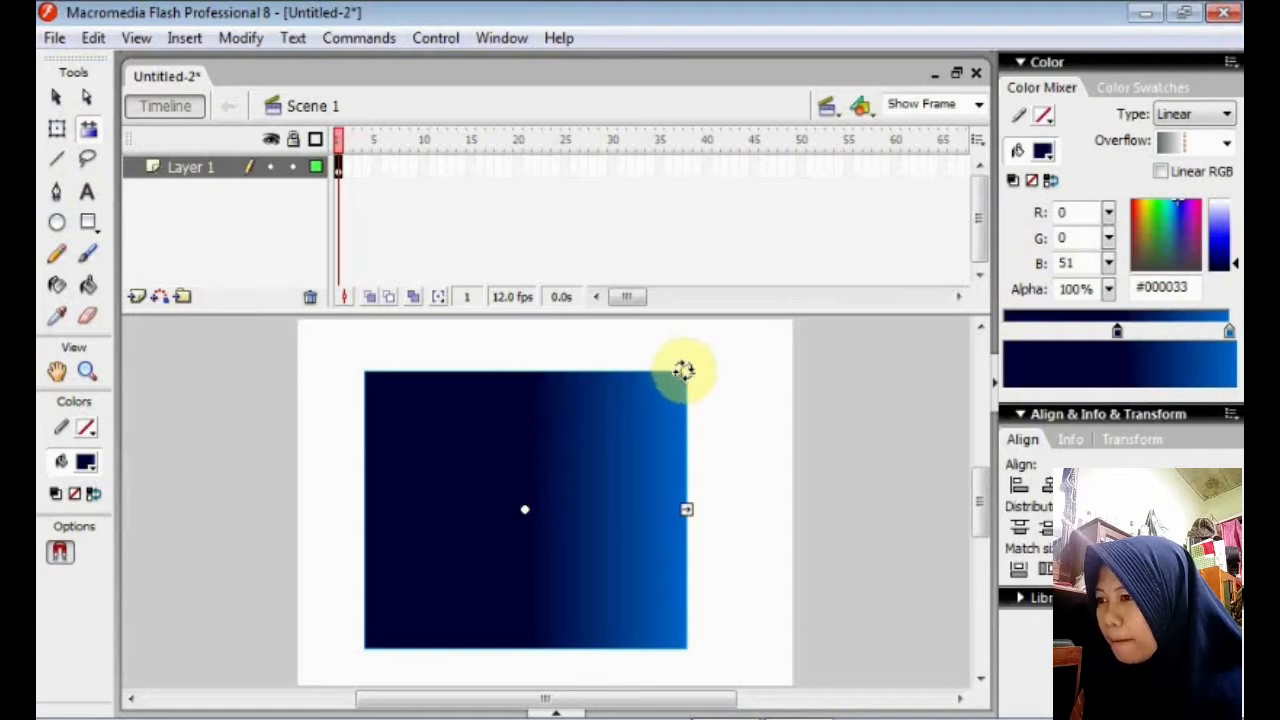
{"action": "left_click_drag", "start_coordinate": [686, 371], "coordinate": [653, 648]}
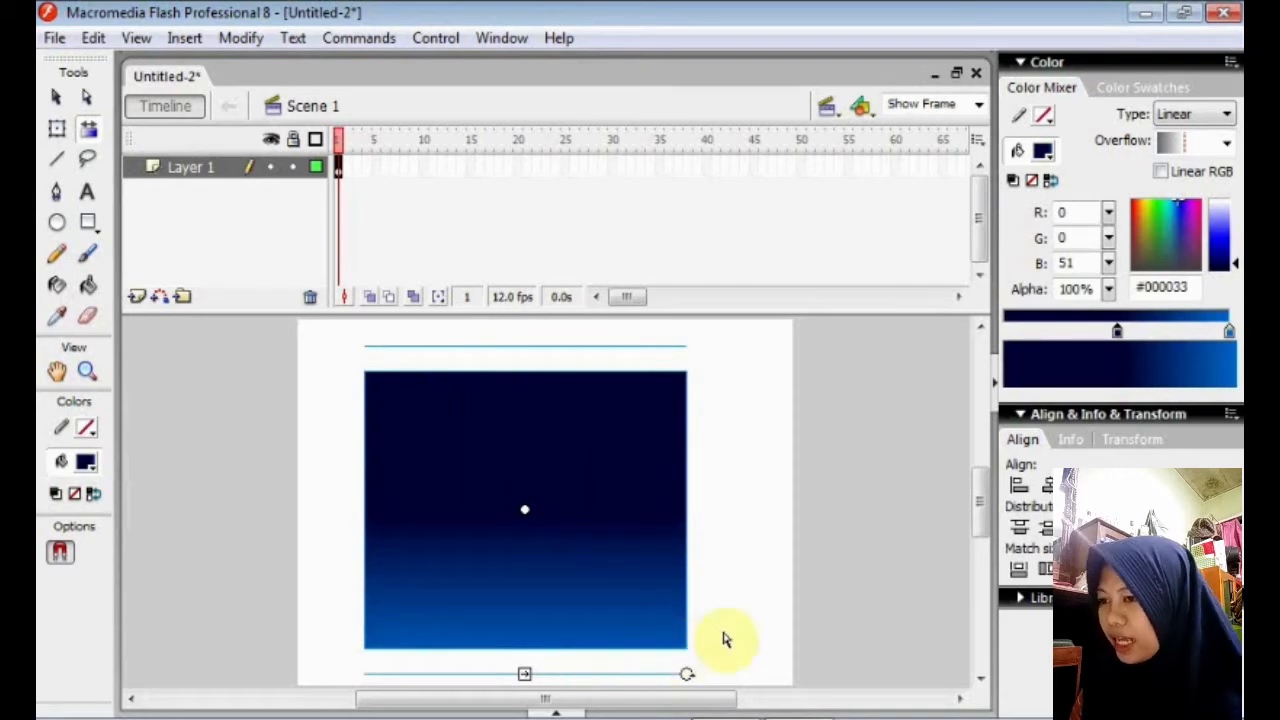
{"action": "scroll", "coordinate": [980, 497], "scroll_direction": "down", "scroll_amount": 2}
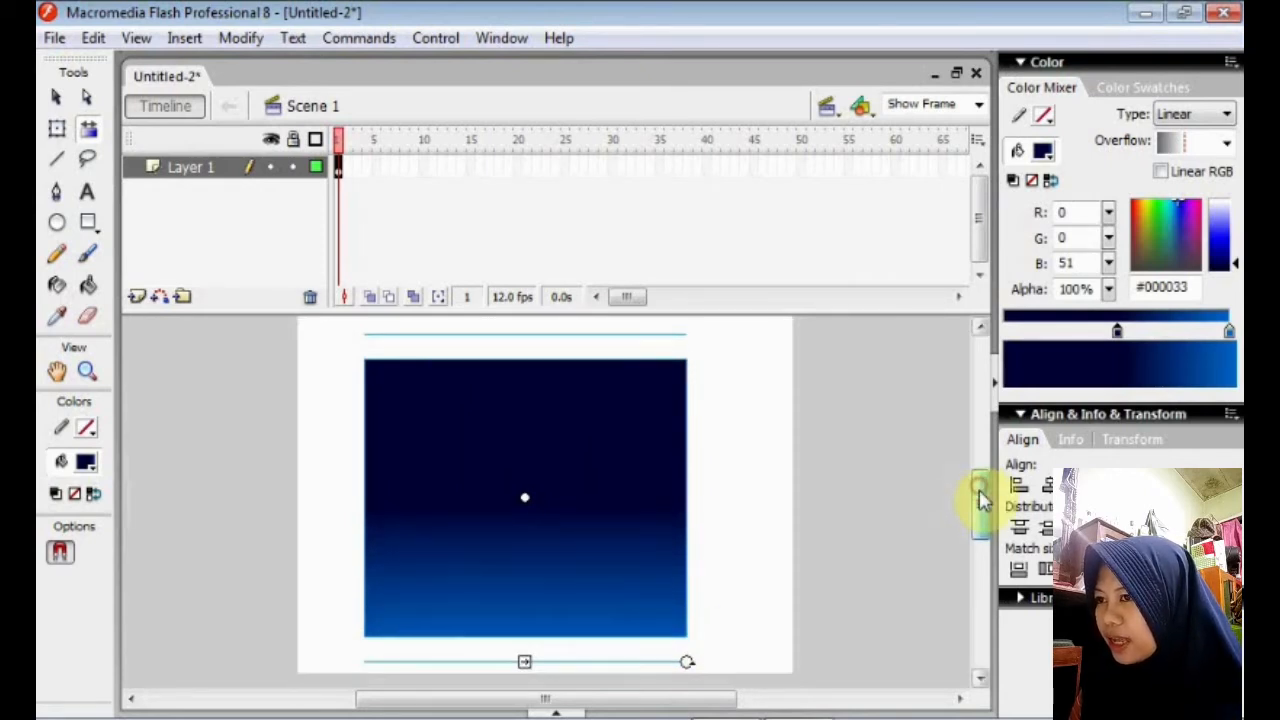
{"action": "left_click_drag", "start_coordinate": [525, 655], "coordinate": [527, 642]}
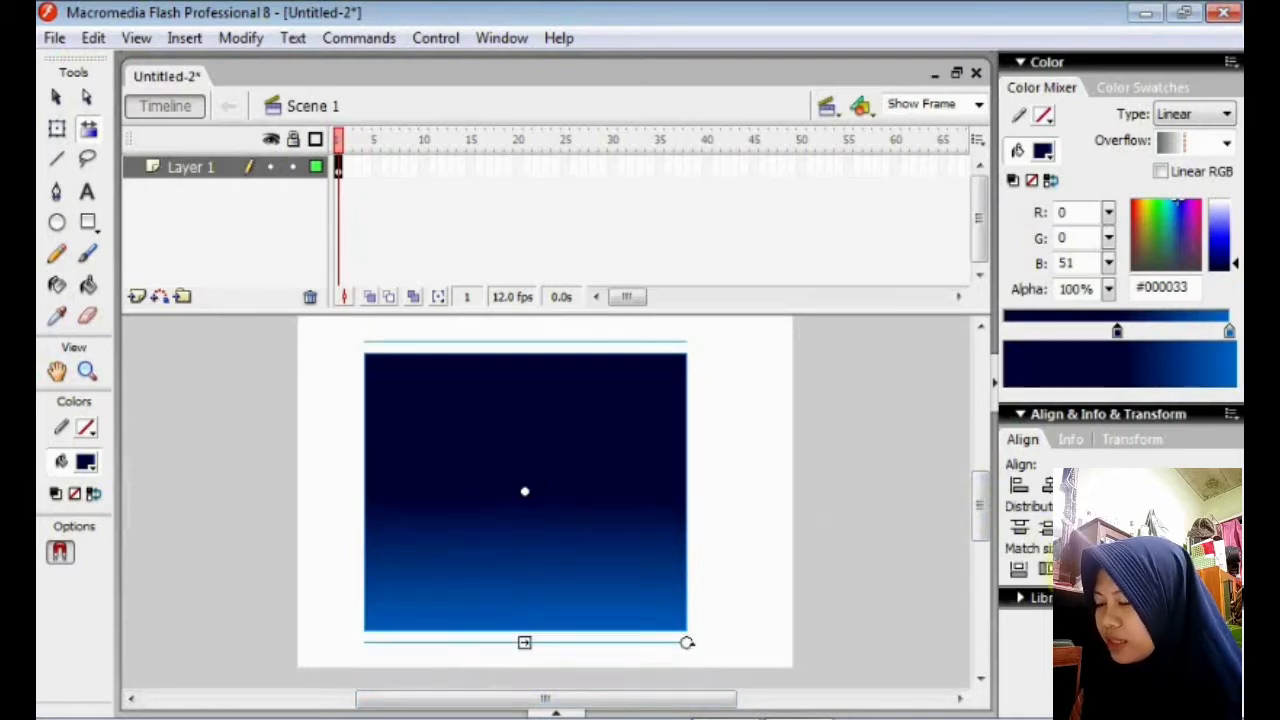
Match the rectangle's width and height to the stage and move it to cover the stage exactly.
{"action": "left_click", "coordinate": [1076, 569]}
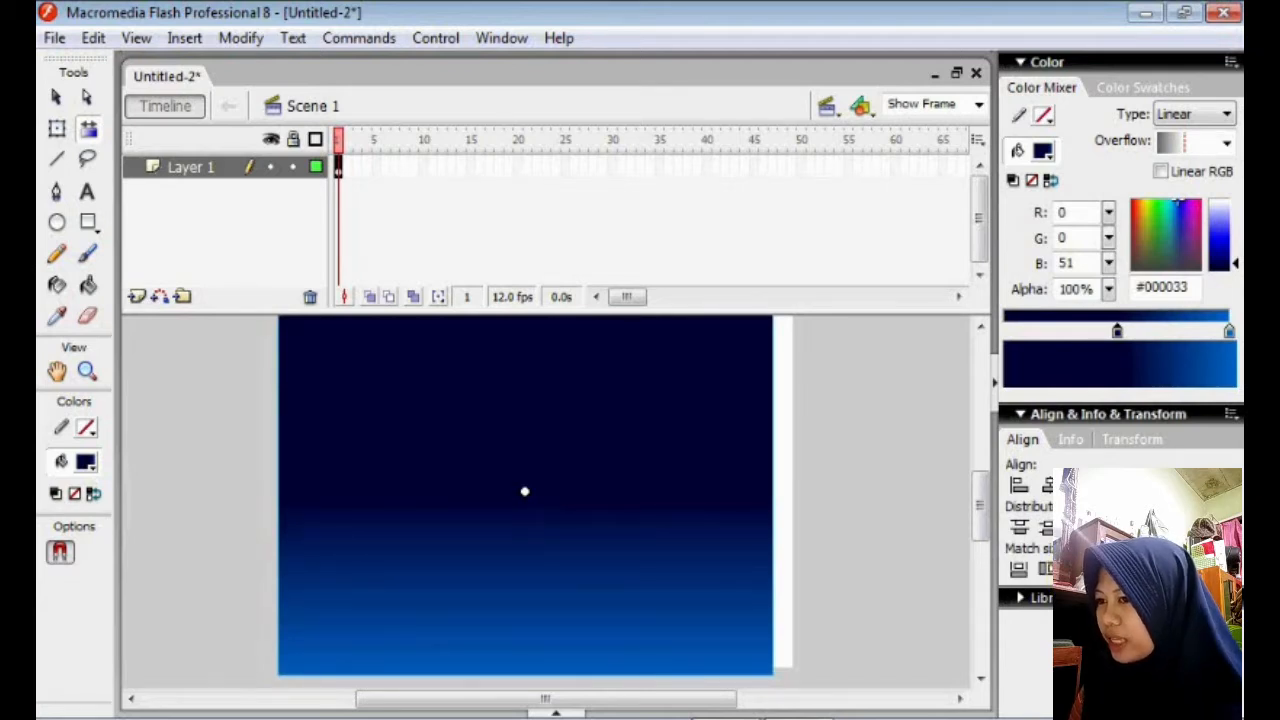
{"action": "left_click_drag", "start_coordinate": [525, 491], "coordinate": [546, 491]}
{"action": "left_click_drag", "start_coordinate": [985, 516], "coordinate": [985, 504]}
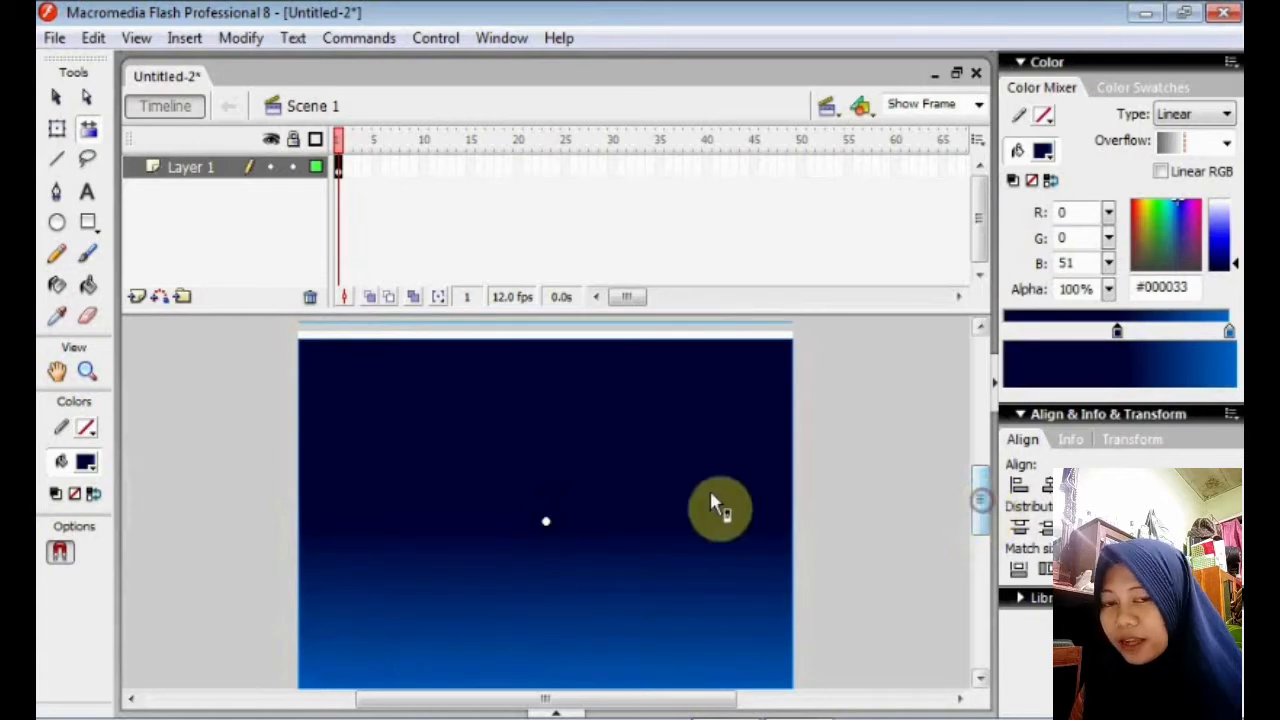
{"action": "left_click", "coordinate": [56, 97]}
{"action": "left_click_drag", "start_coordinate": [459, 388], "coordinate": [459, 382]}
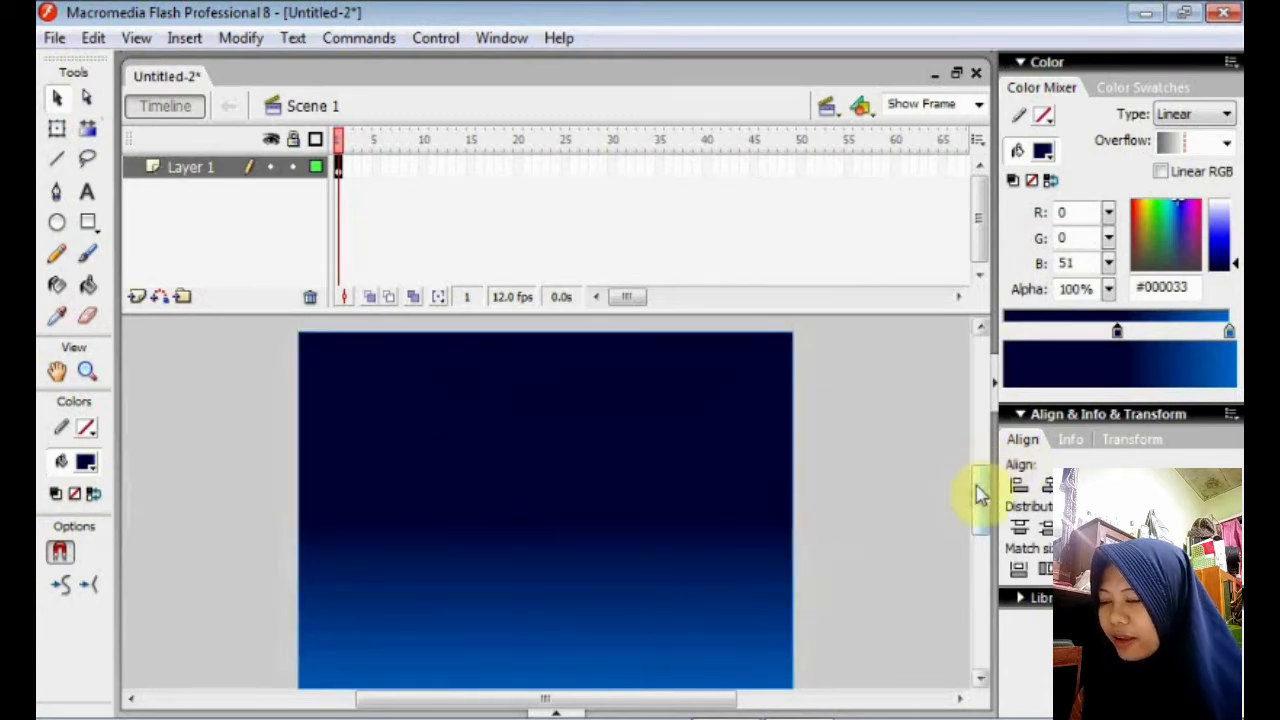
Shift the #000033 gradient stop towards the blue end so the dark area covers more of the rectangle.
{"action": "scroll", "coordinate": [977, 491], "scroll_direction": "down", "scroll_amount": 1}
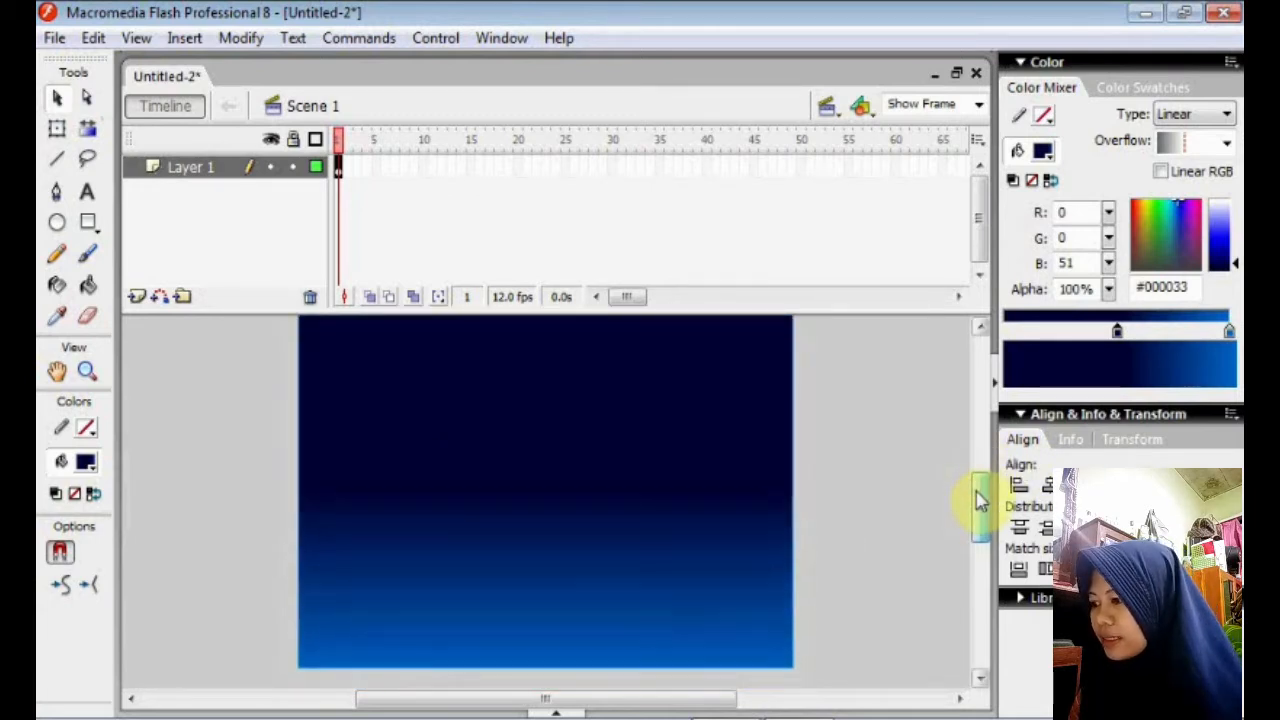
{"action": "scroll", "coordinate": [980, 491], "scroll_direction": "up", "scroll_amount": 2}
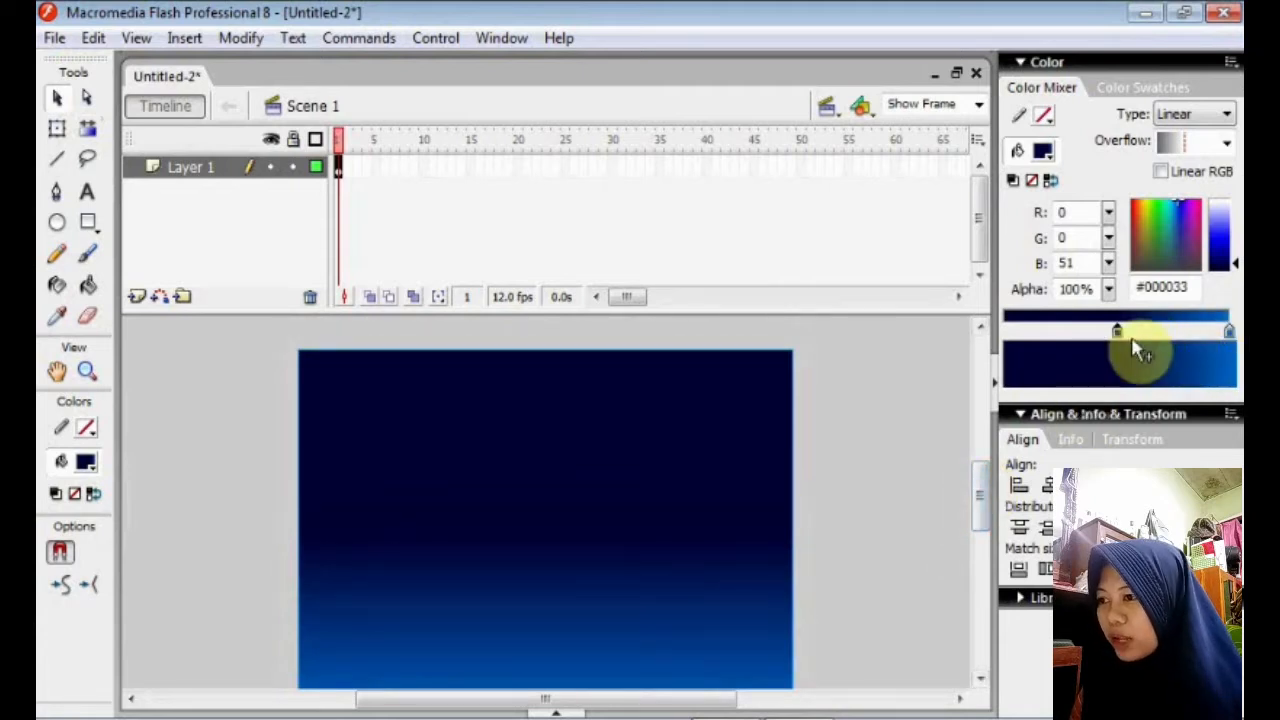
{"action": "left_click", "coordinate": [1119, 334]}
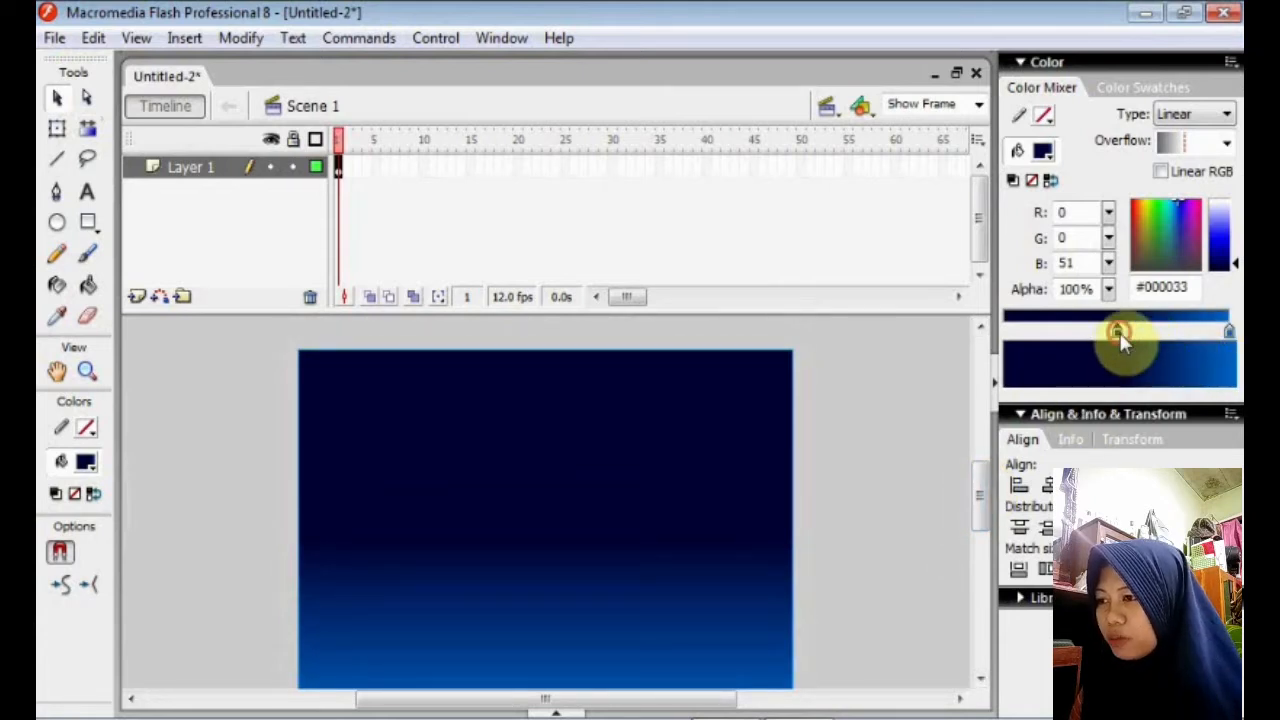
{"action": "left_click_drag", "start_coordinate": [1130, 332], "coordinate": [1136, 332]}
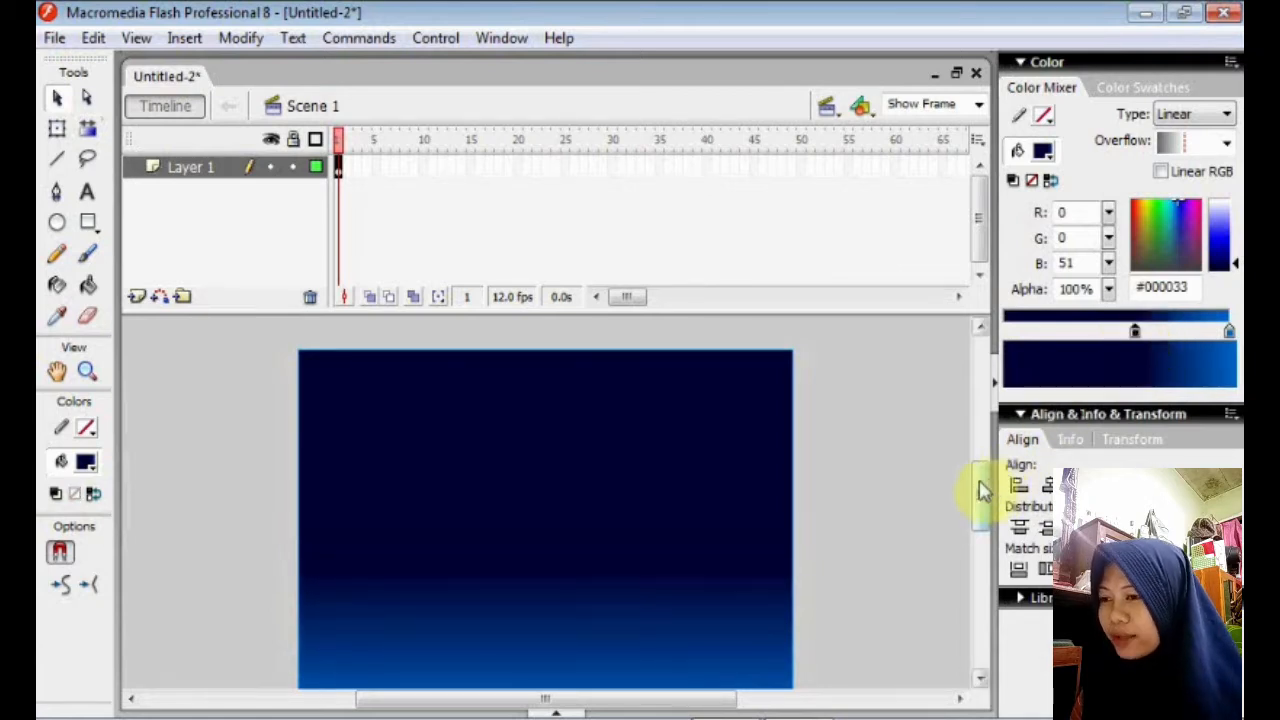
{"action": "mouse_move", "coordinate": [977, 489]}
{"action": "left_mouse_down"}
{"action": "mouse_move", "coordinate": [978, 515]}
{"action": "mouse_move", "coordinate": [974, 492]}
{"action": "left_mouse_up"}
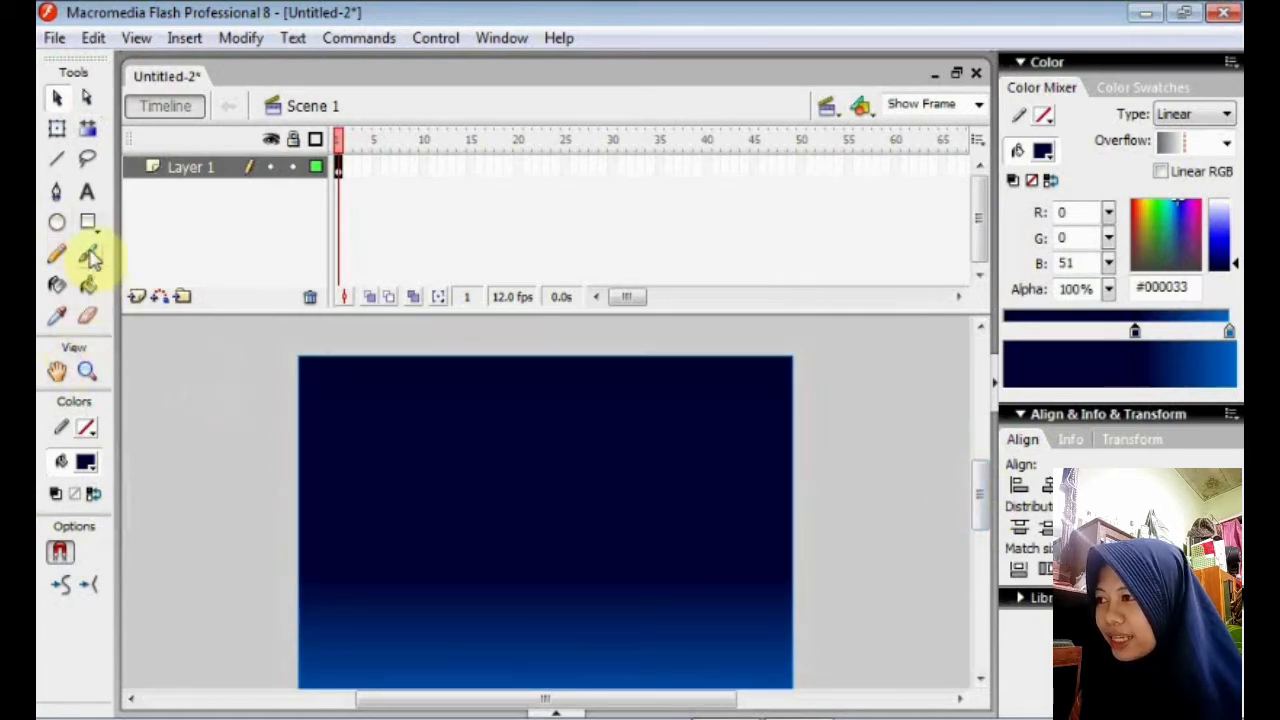
Rename Layer 1 as background.
{"action": "double_click", "coordinate": [190, 167]}
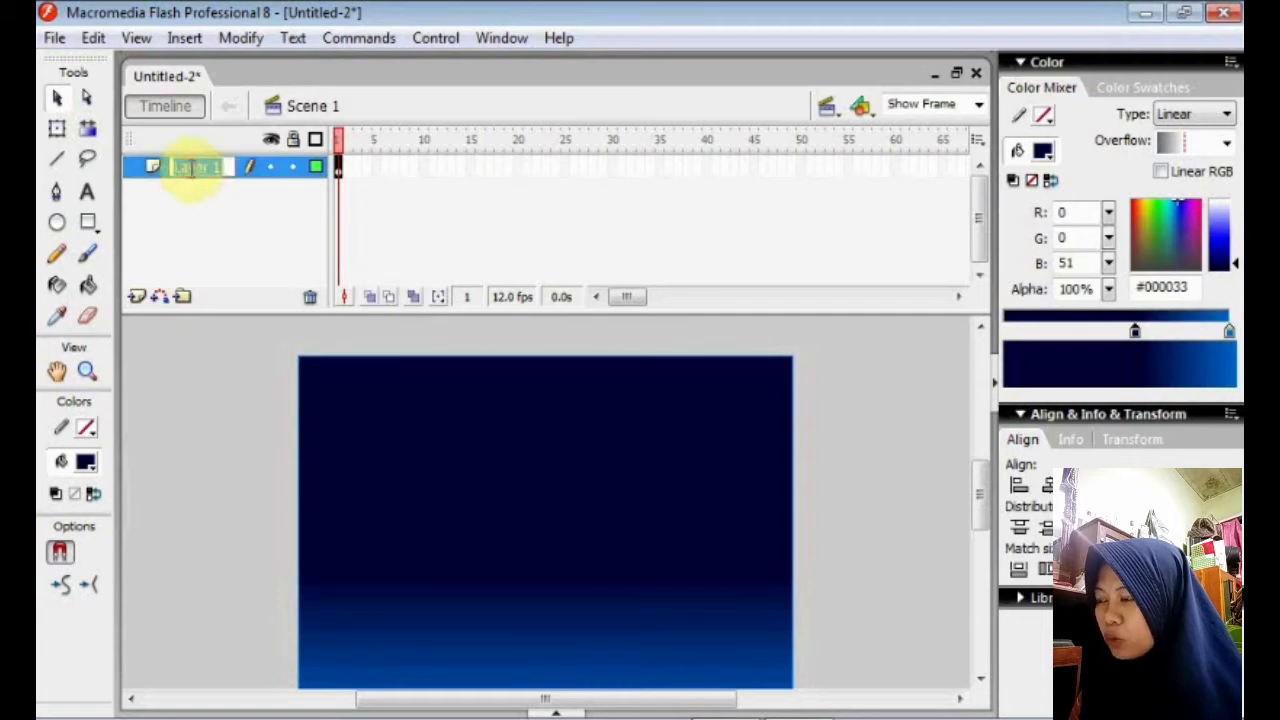
{"action": "type", "text": "back"}
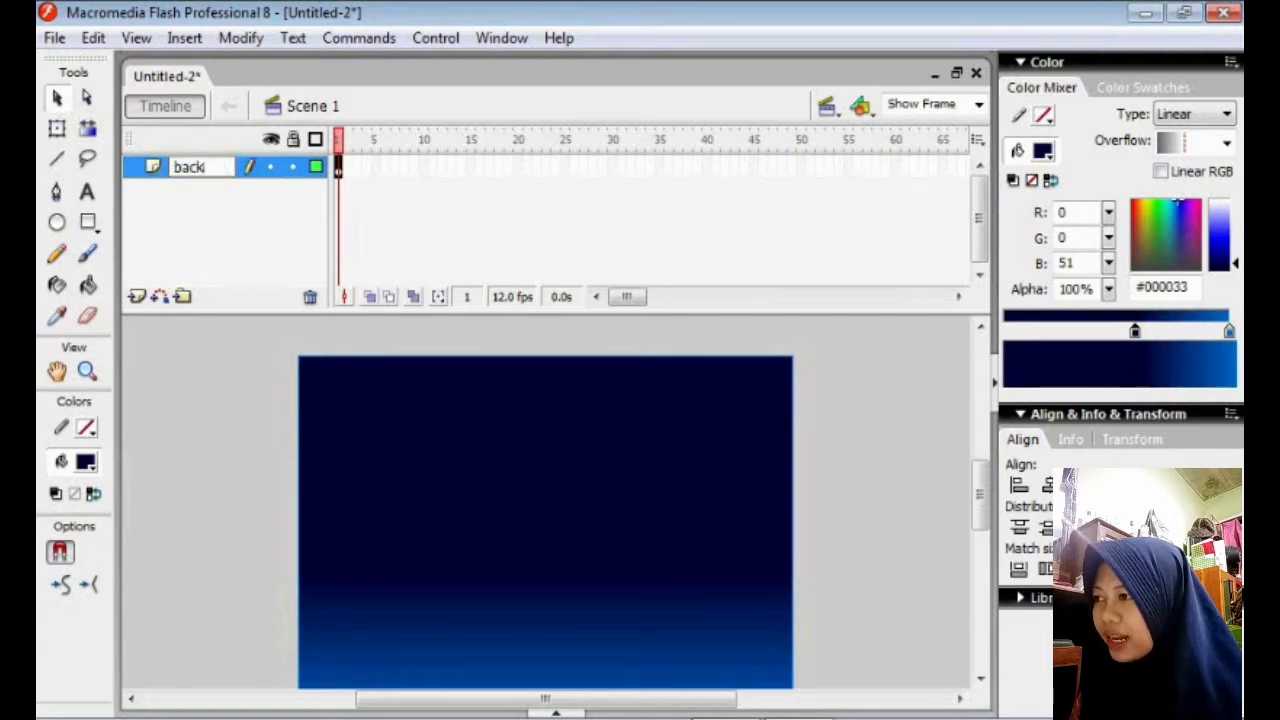
{"action": "type", "text": "groun"}
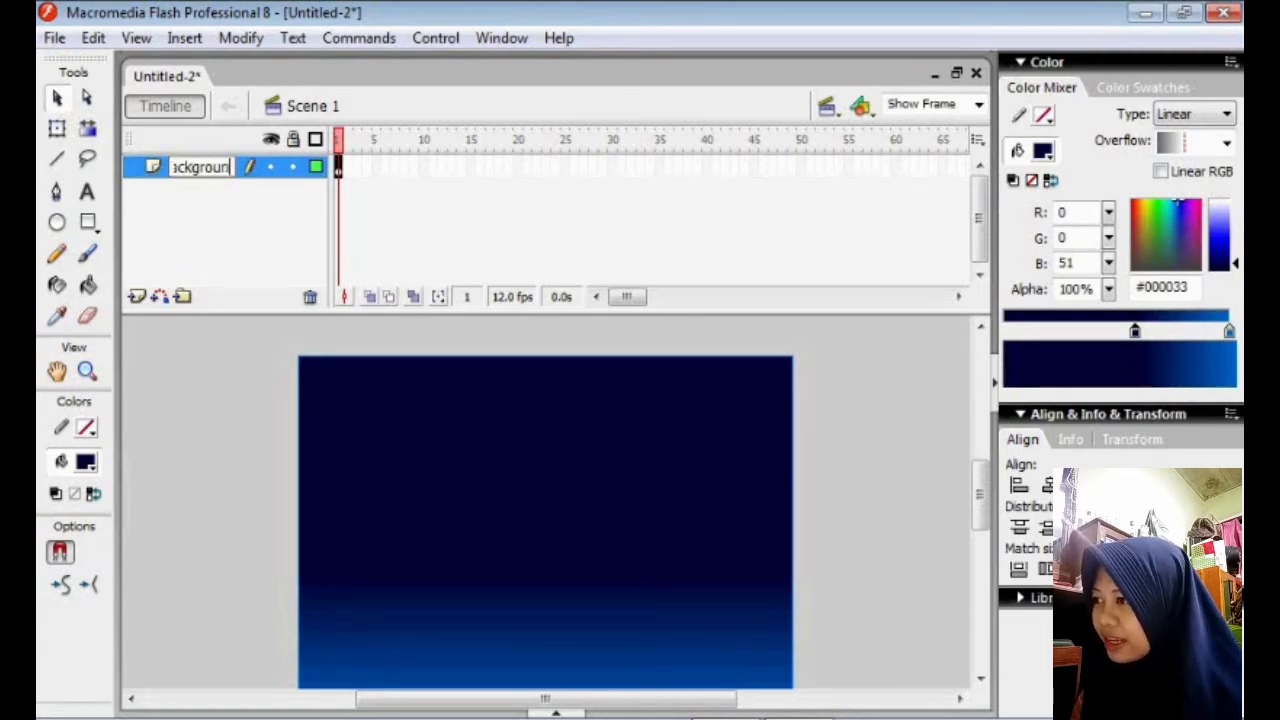
{"action": "type", "text": "d"}
{"action": "left_click", "coordinate": [239, 395]}
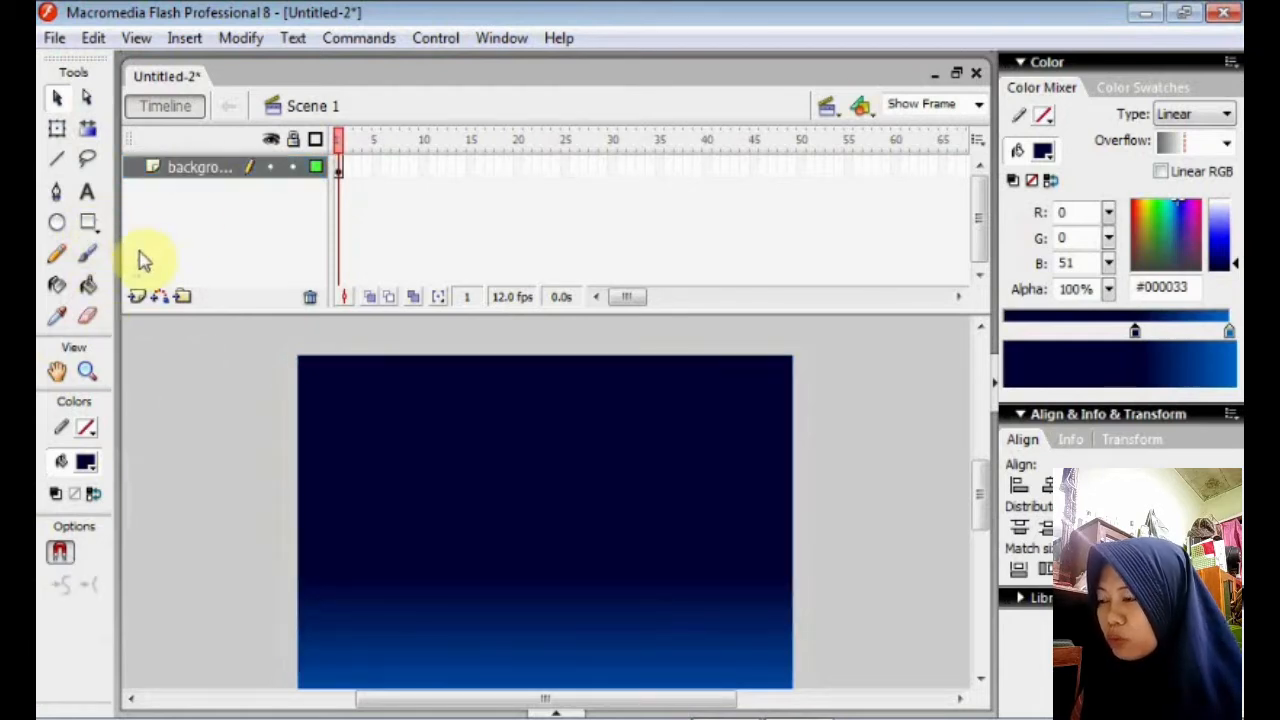
Add a new layer above the background layer and name it jalan.
{"action": "left_click", "coordinate": [136, 296]}
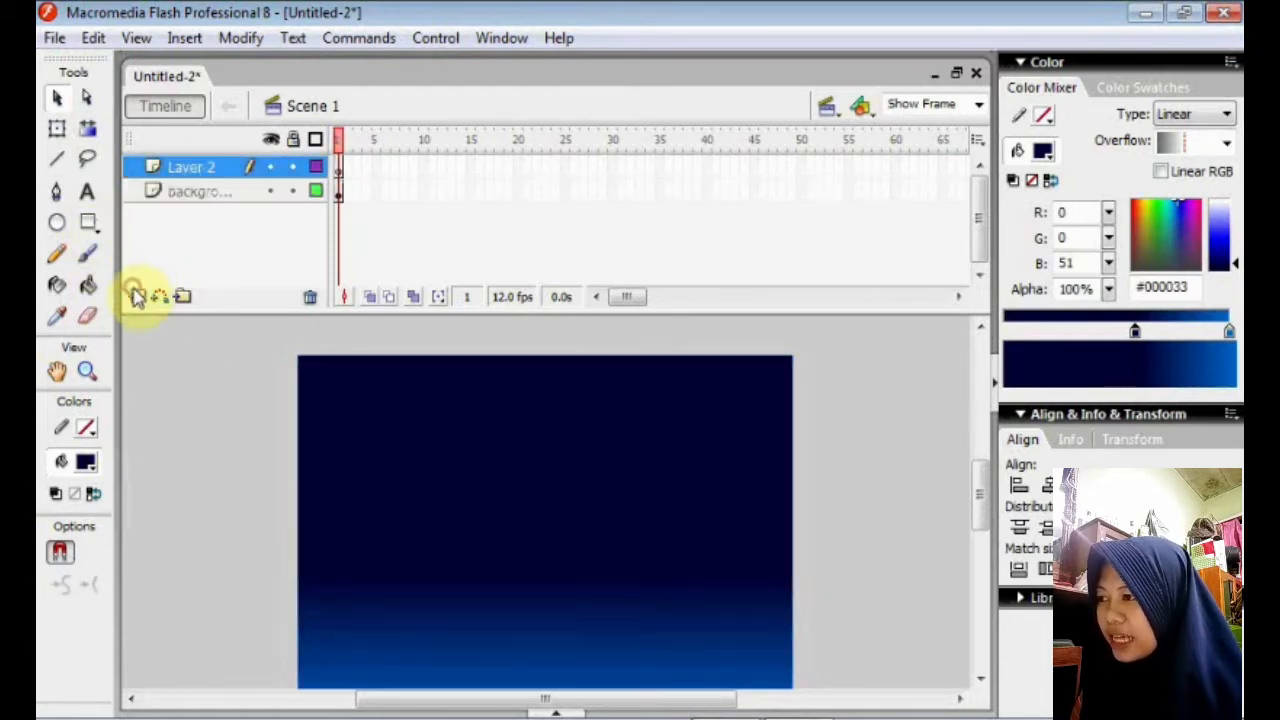
{"action": "double_click", "coordinate": [195, 167]}
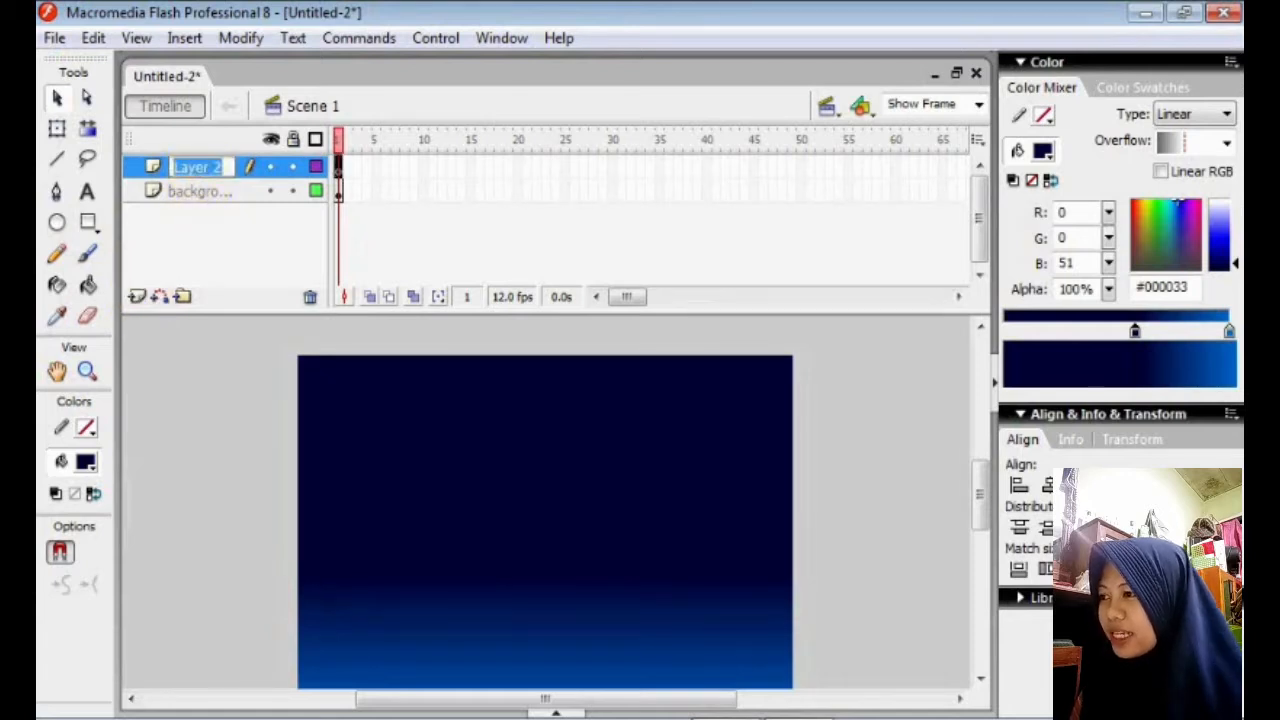
{"action": "type", "text": "jalan"}
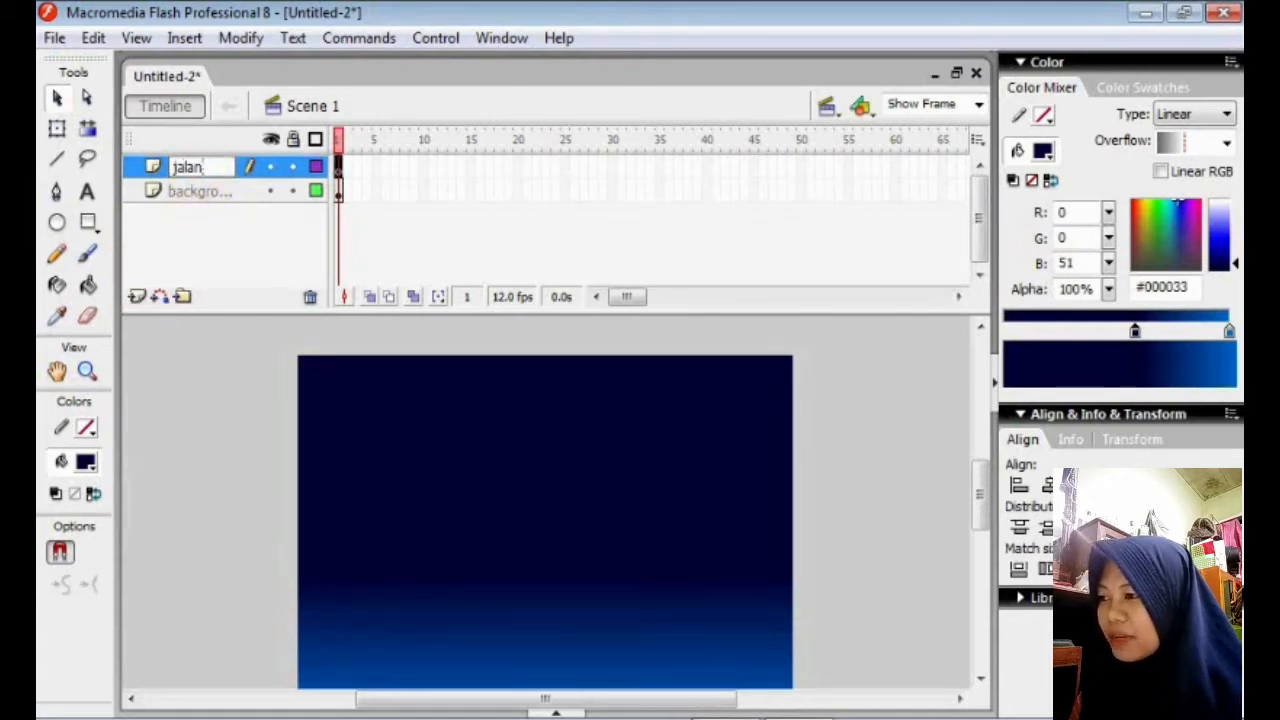
{"action": "left_click", "coordinate": [198, 173]}
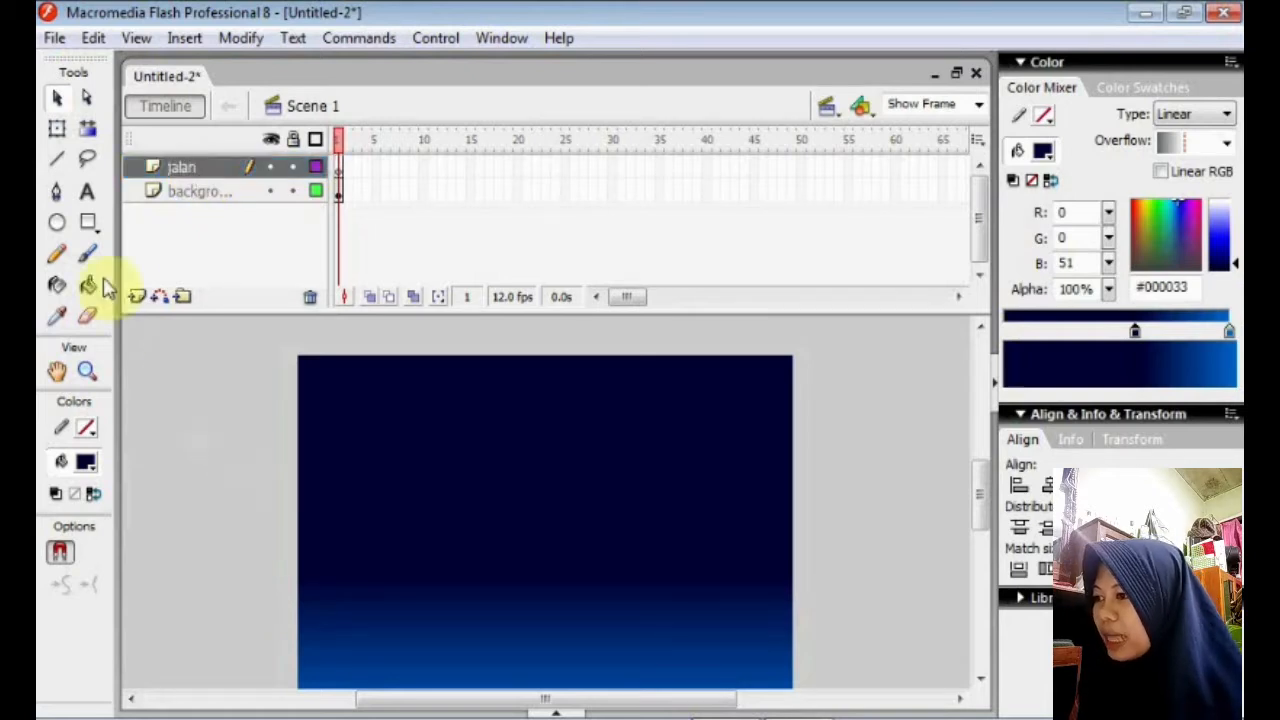
Draw a full-width rectangle along the stage's lower edge on the jalan layer and fill it with solid black #000000.
{"action": "left_click", "coordinate": [86, 226]}
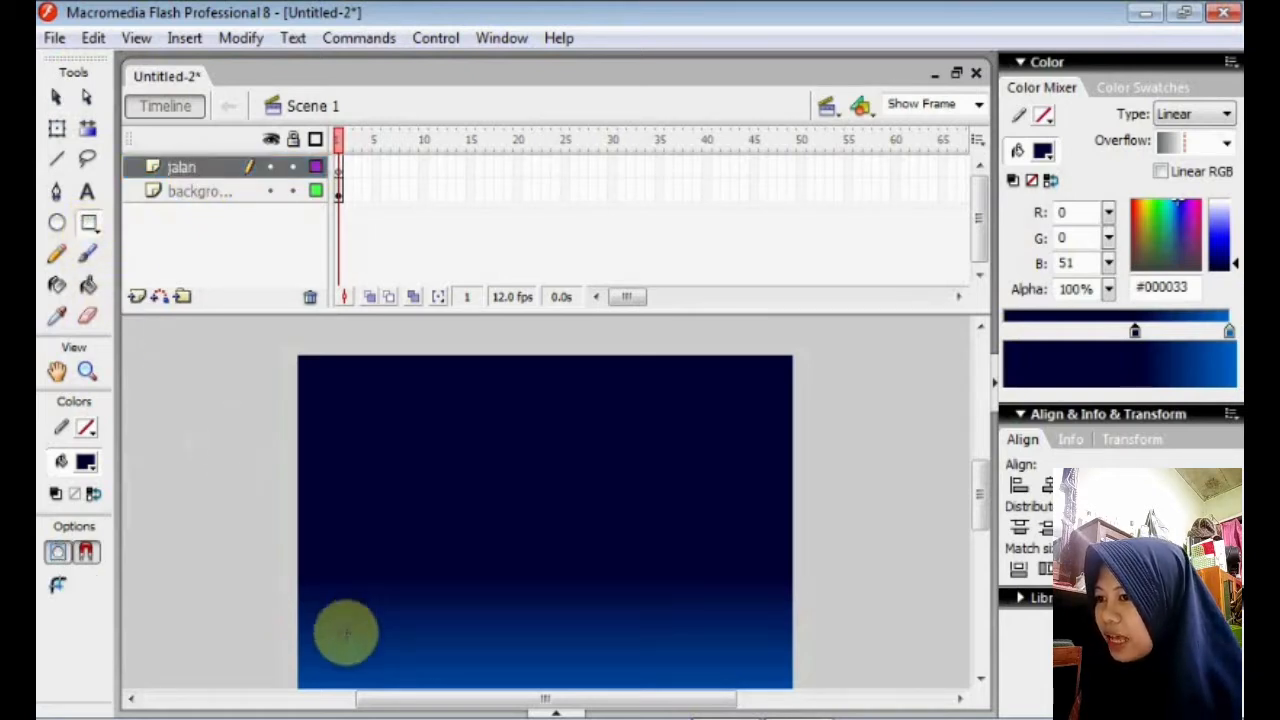
{"action": "left_click_drag", "start_coordinate": [980, 505], "coordinate": [985, 515]}
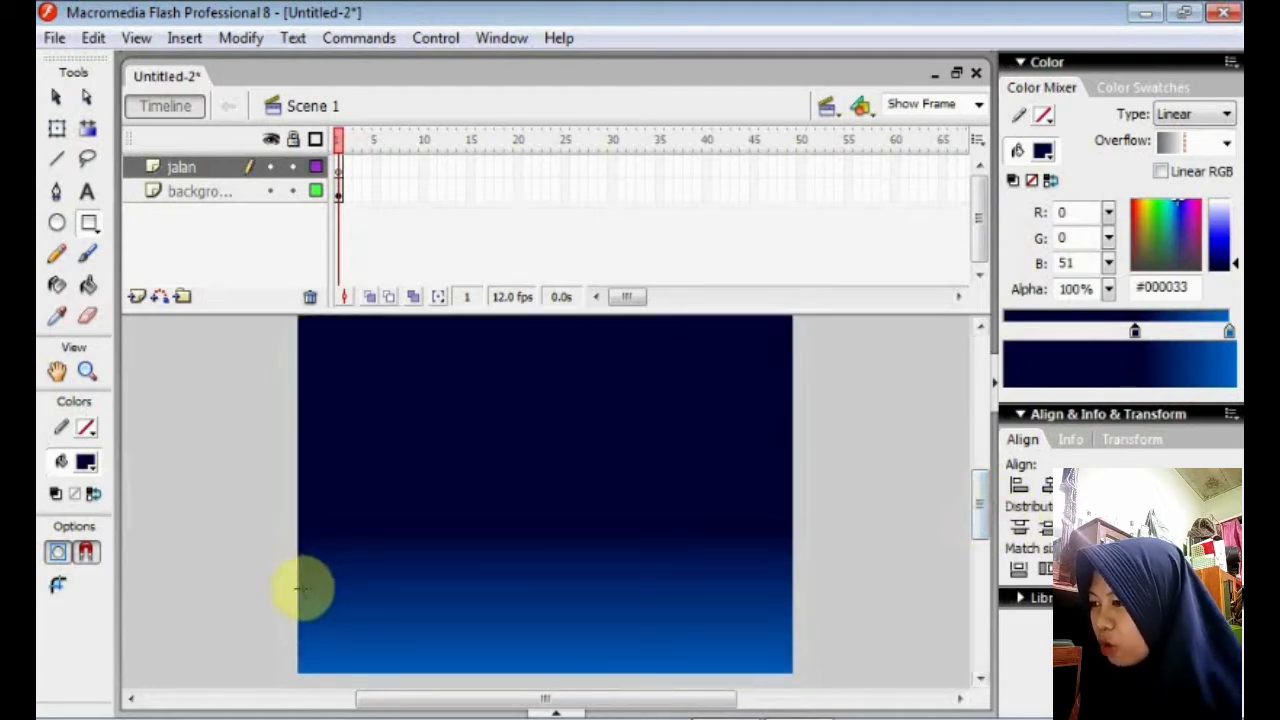
{"action": "left_click_drag", "start_coordinate": [298, 588], "coordinate": [785, 672]}
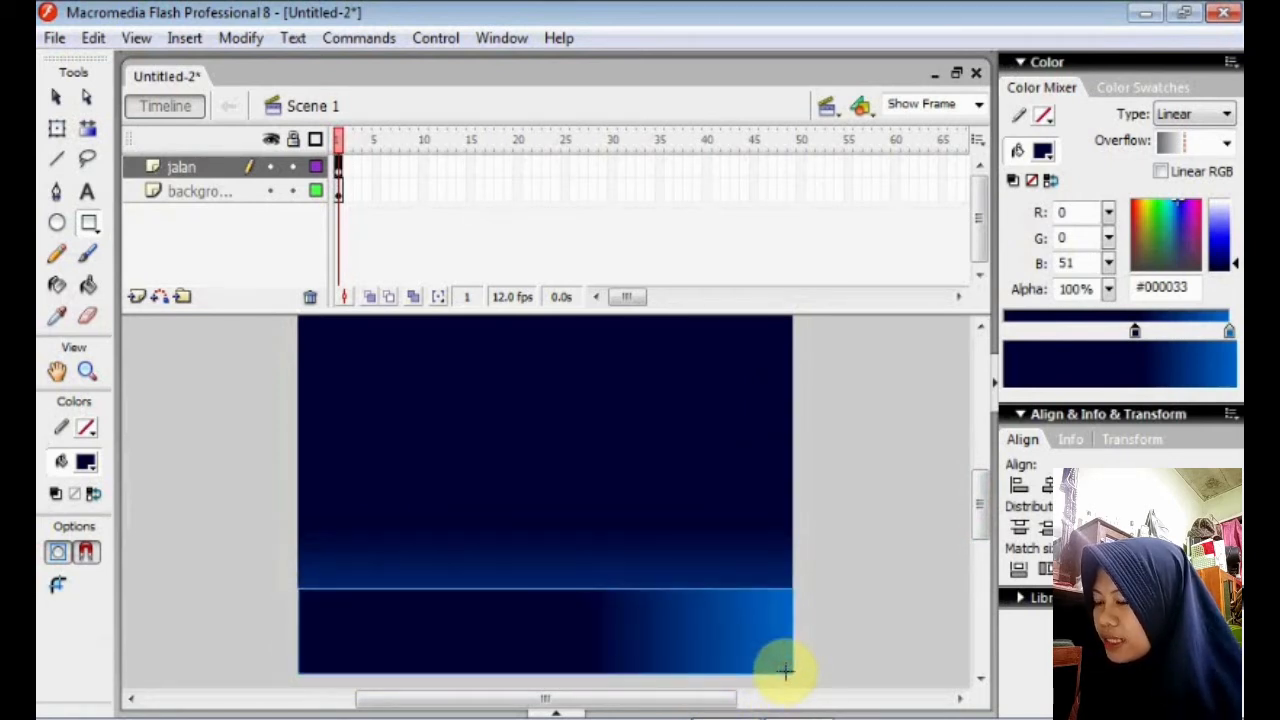
{"action": "left_click", "coordinate": [85, 465]}
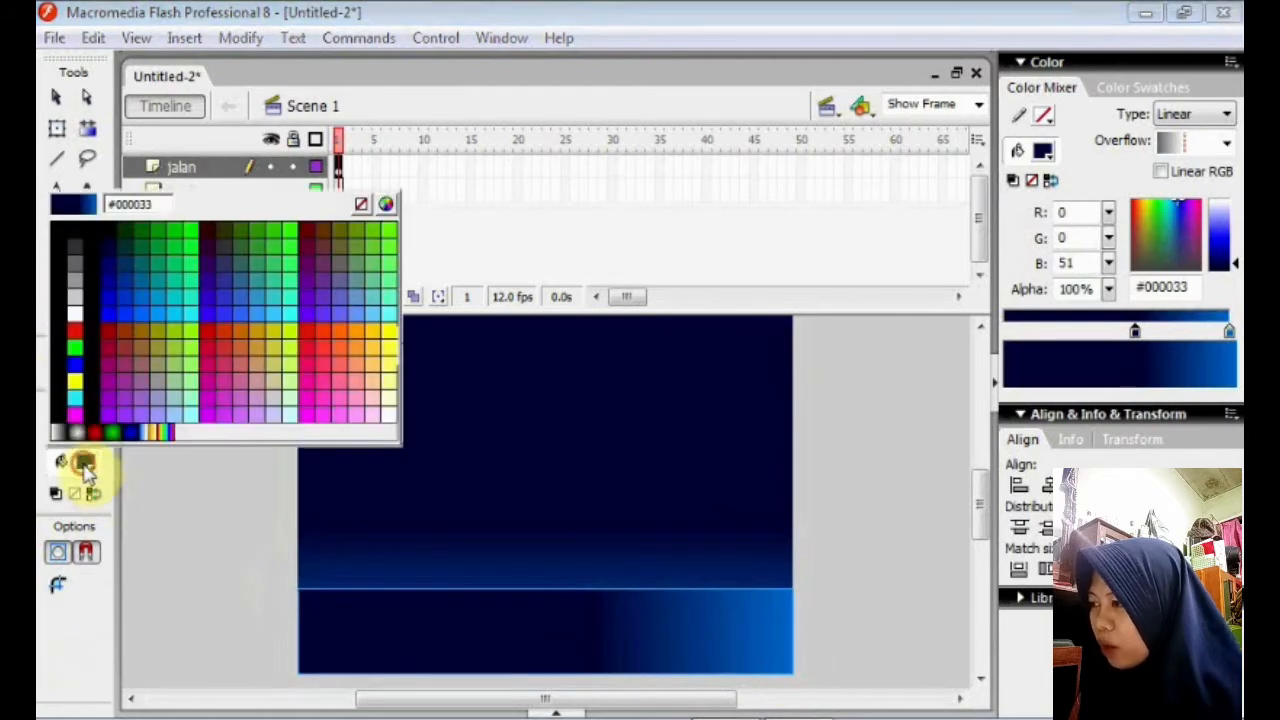
{"action": "left_click", "coordinate": [80, 232]}
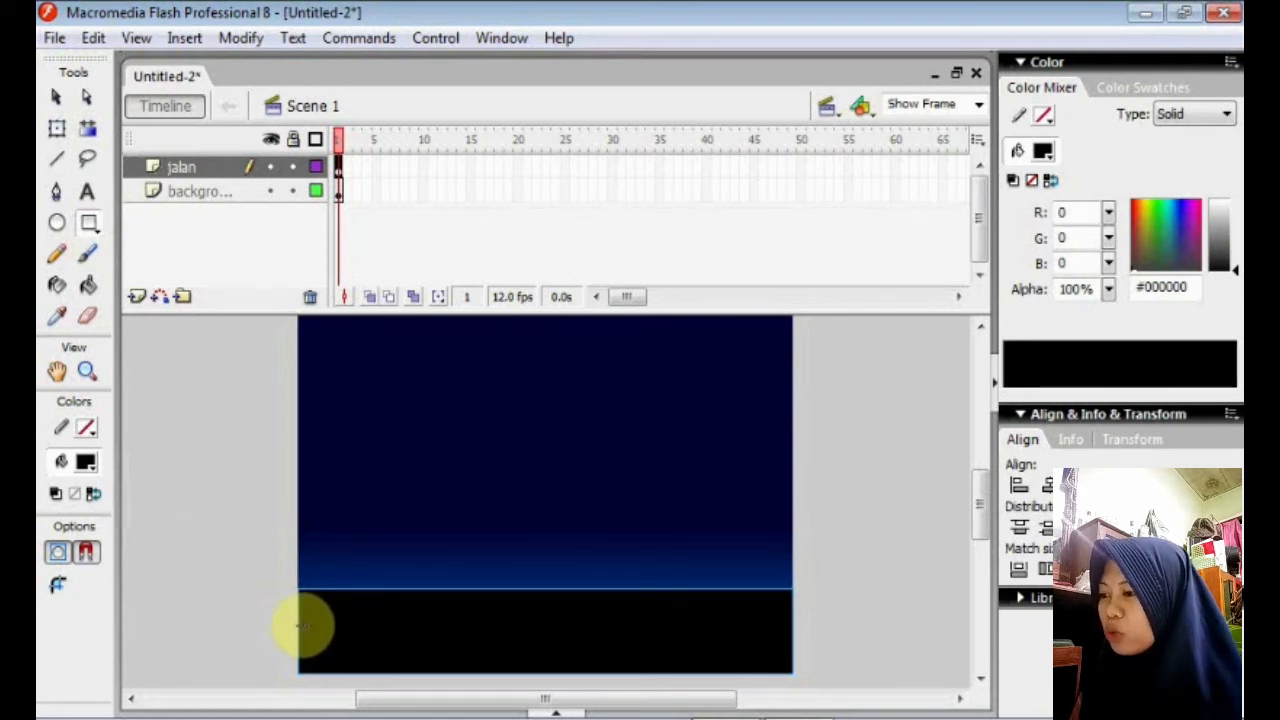
Draw a short, thin lane-marking rectangle at the left end of the black road and fill it with white #FFFFFF.
{"action": "left_click_drag", "start_coordinate": [301, 626], "coordinate": [350, 625]}
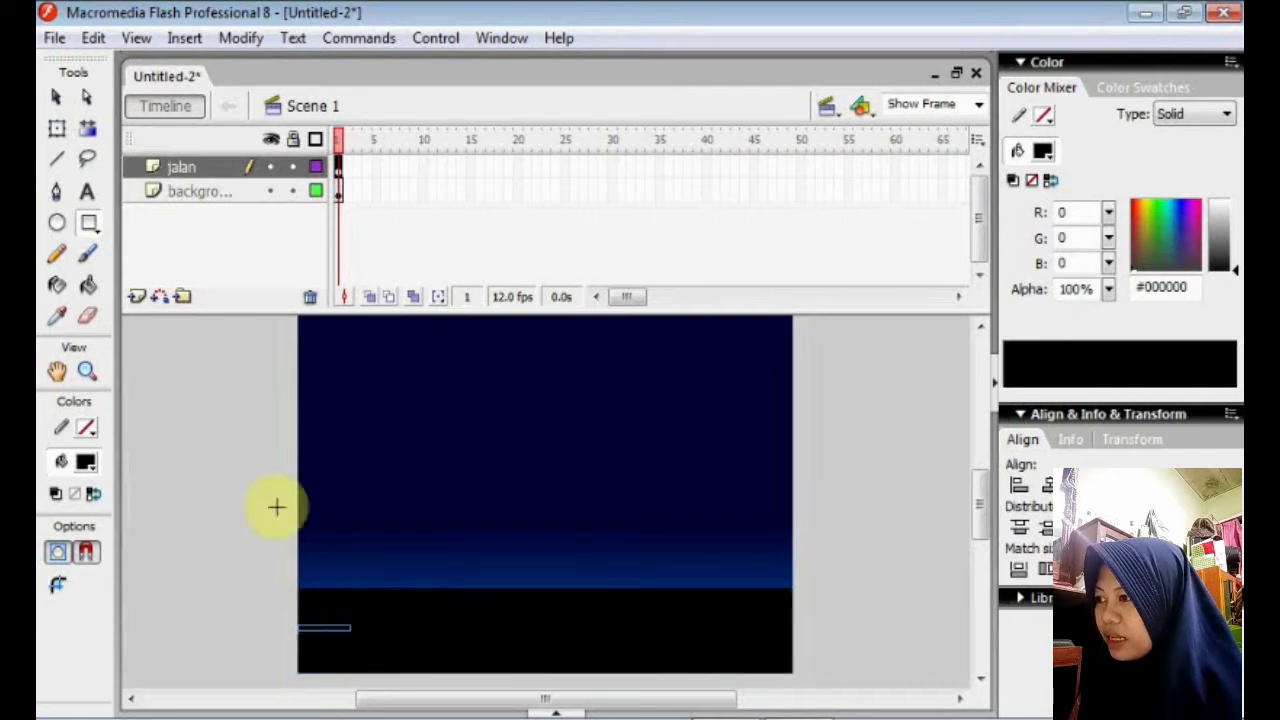
{"action": "left_click", "coordinate": [88, 466]}
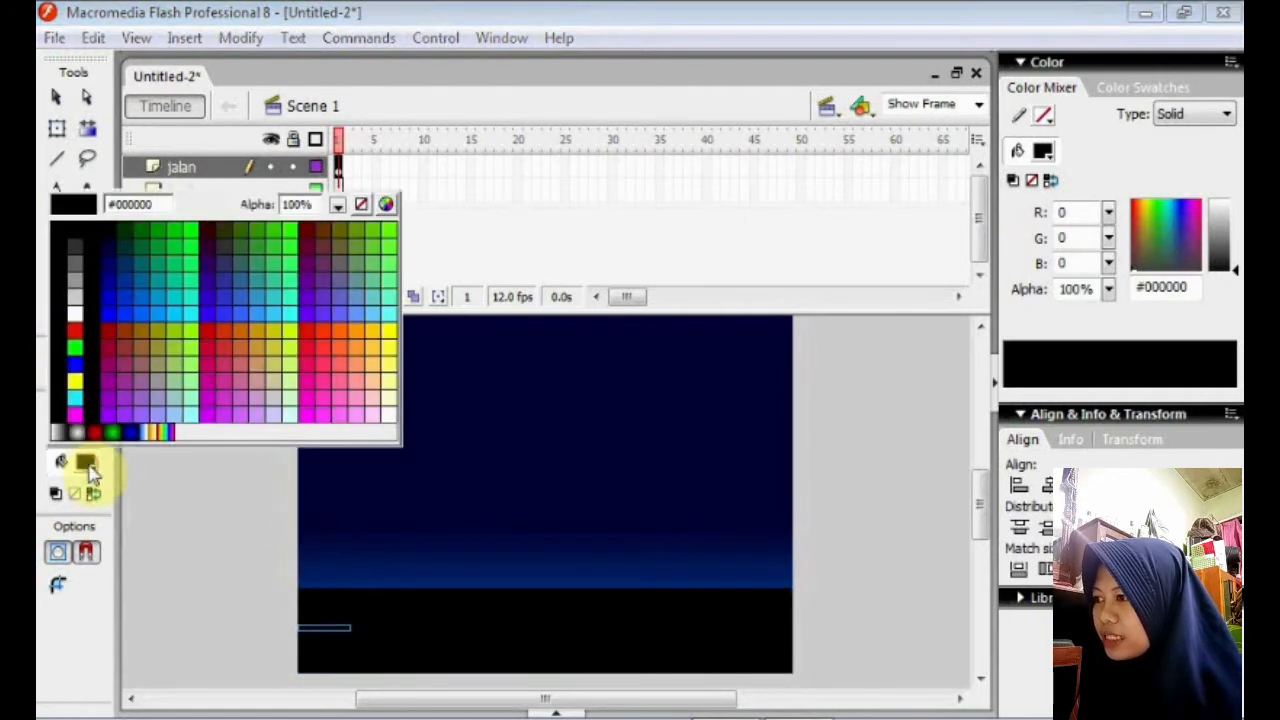
{"action": "left_click", "coordinate": [75, 322]}
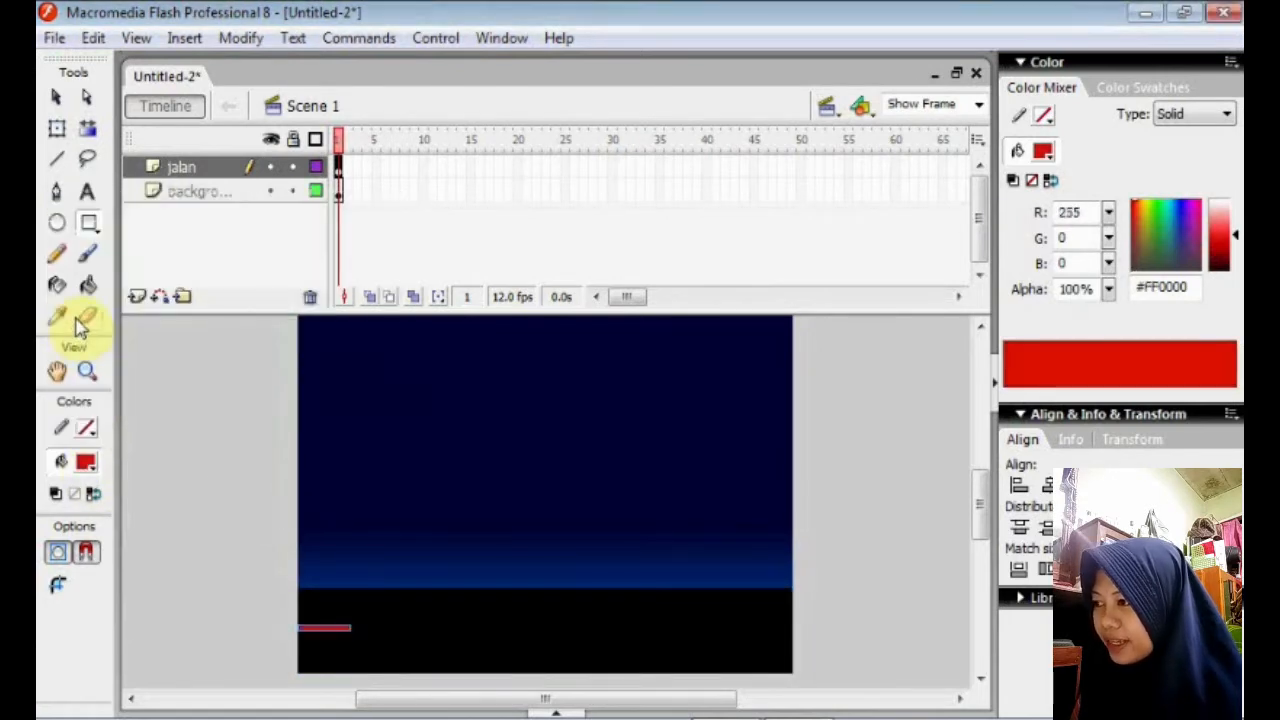
{"action": "left_click", "coordinate": [86, 462]}
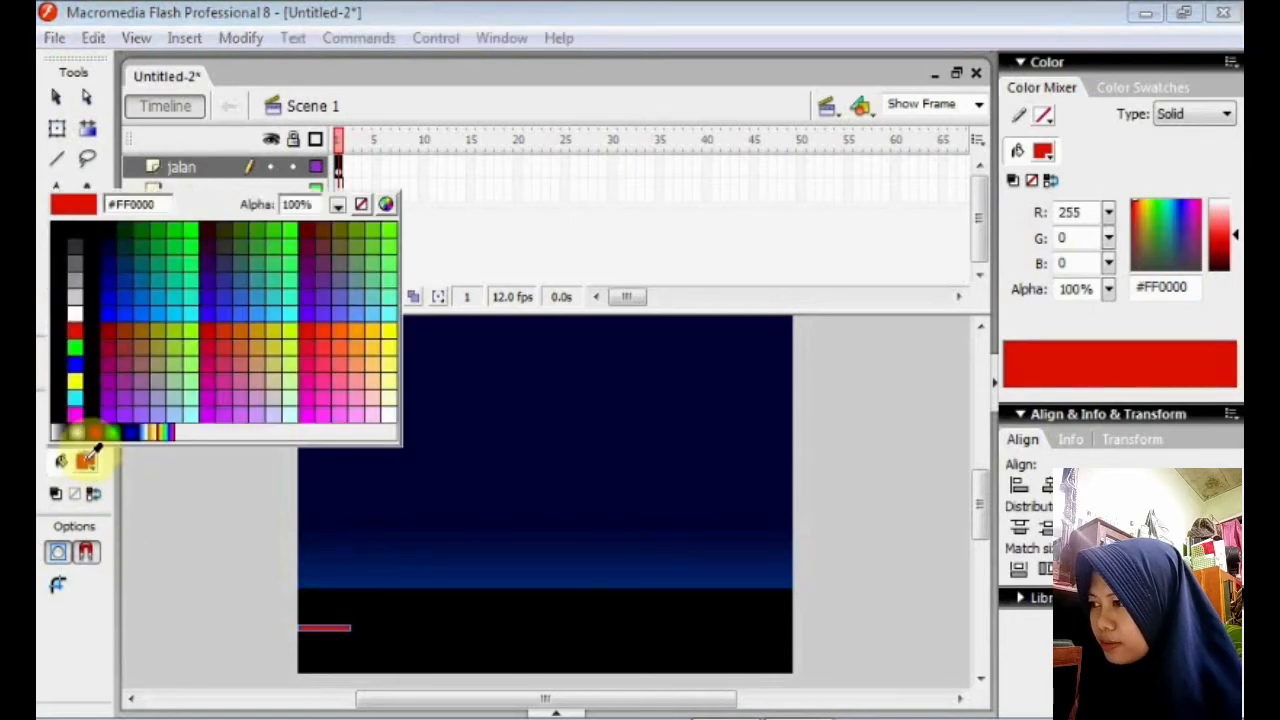
{"action": "left_click", "coordinate": [75, 313]}
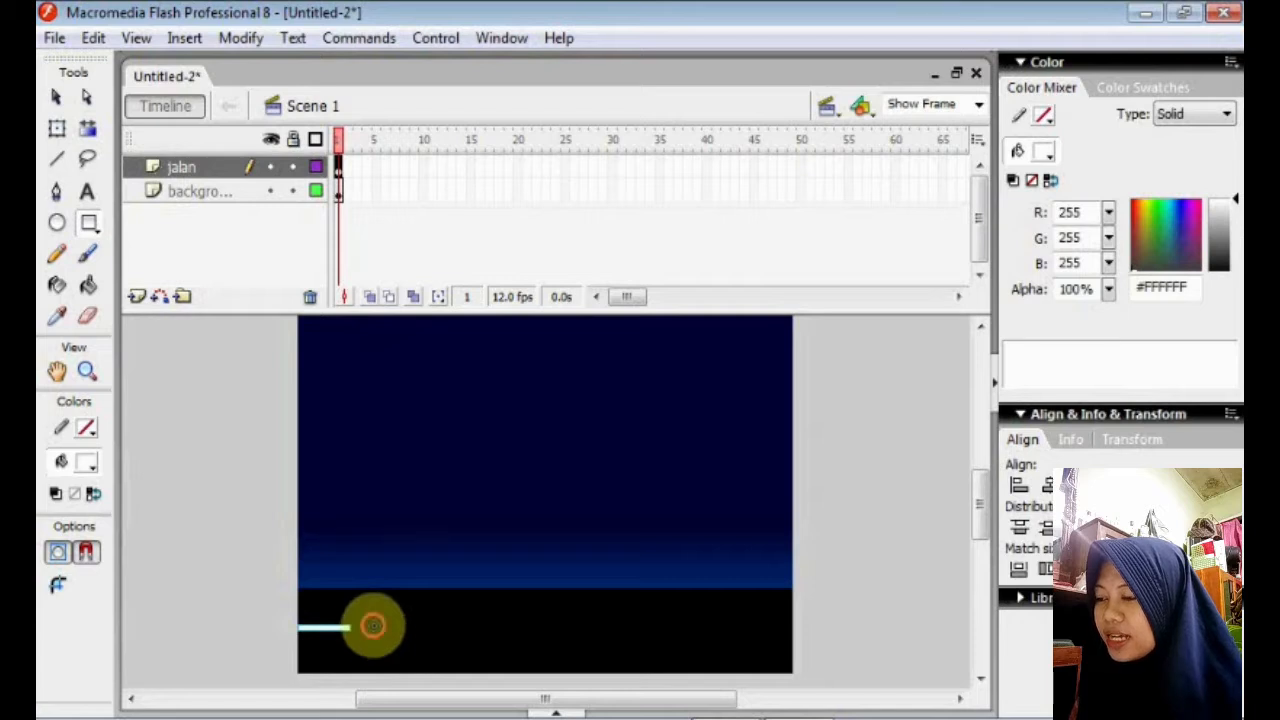
Draw two more short white lane-marking rectangles on the road, spaced evenly after the first one.
{"action": "left_click_drag", "start_coordinate": [390, 625], "coordinate": [437, 629]}
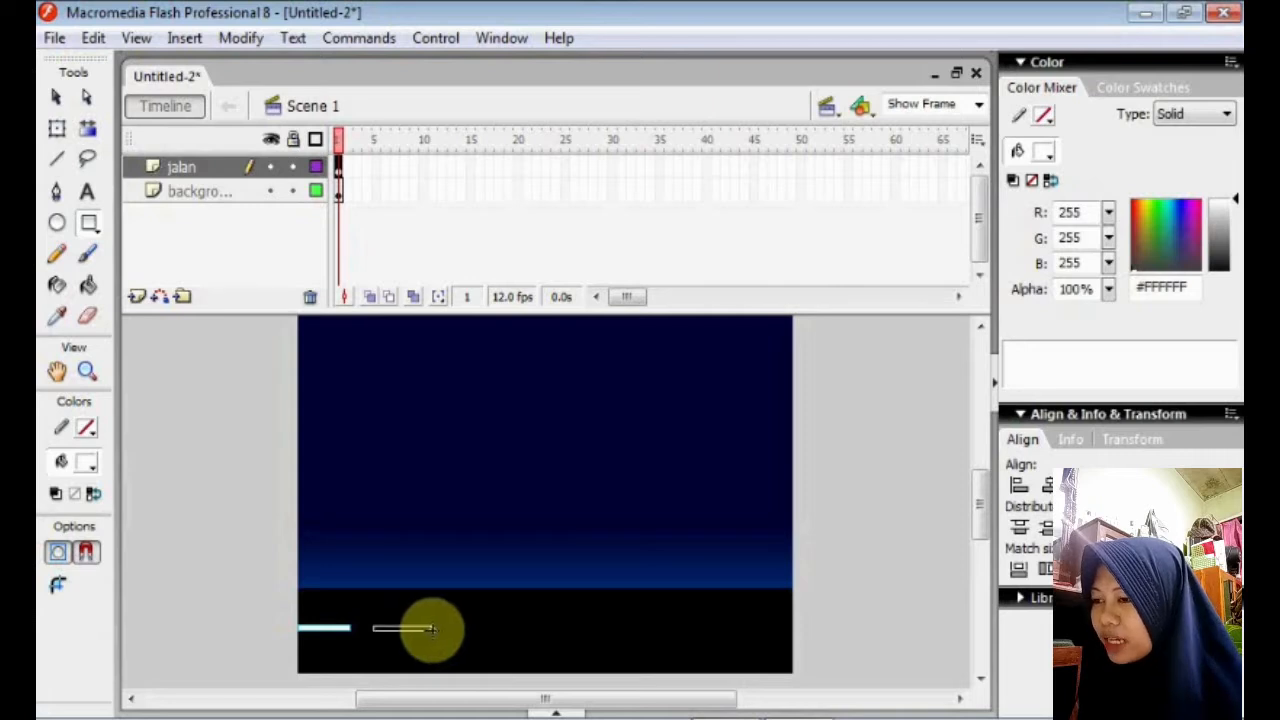
{"action": "left_click_drag", "start_coordinate": [432, 629], "coordinate": [432, 631]}
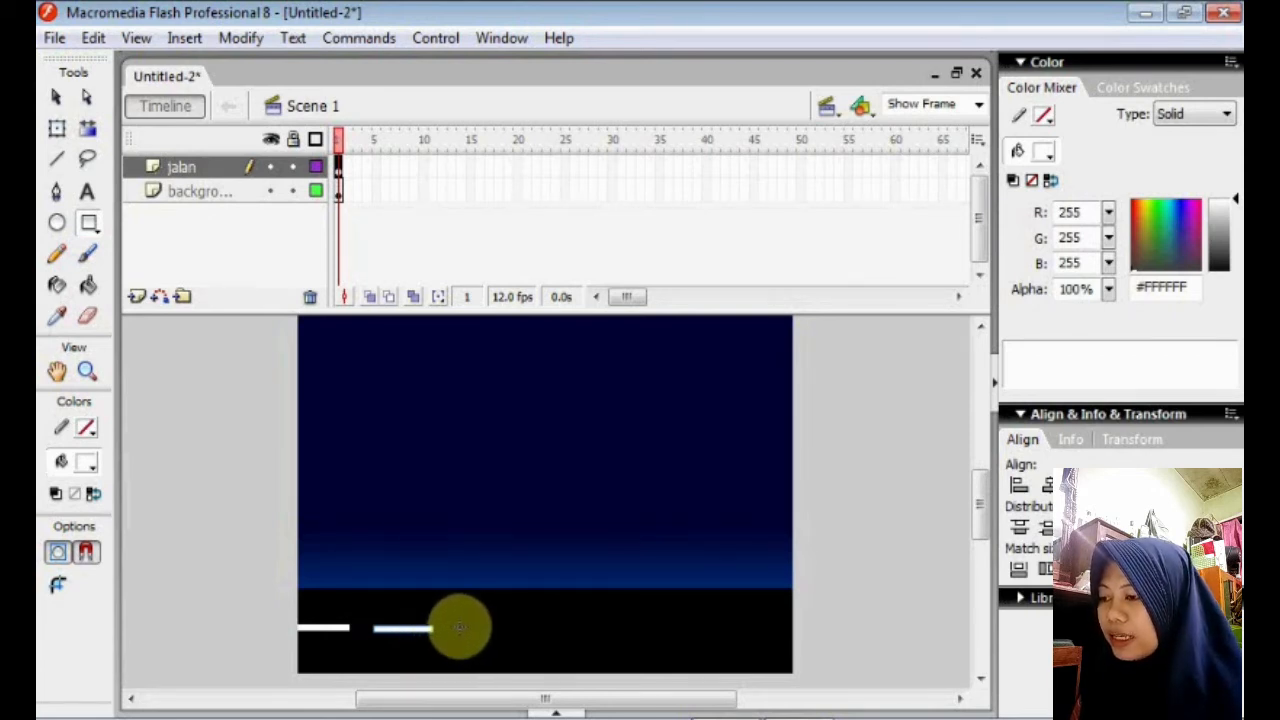
{"action": "left_click_drag", "start_coordinate": [459, 627], "coordinate": [519, 630]}
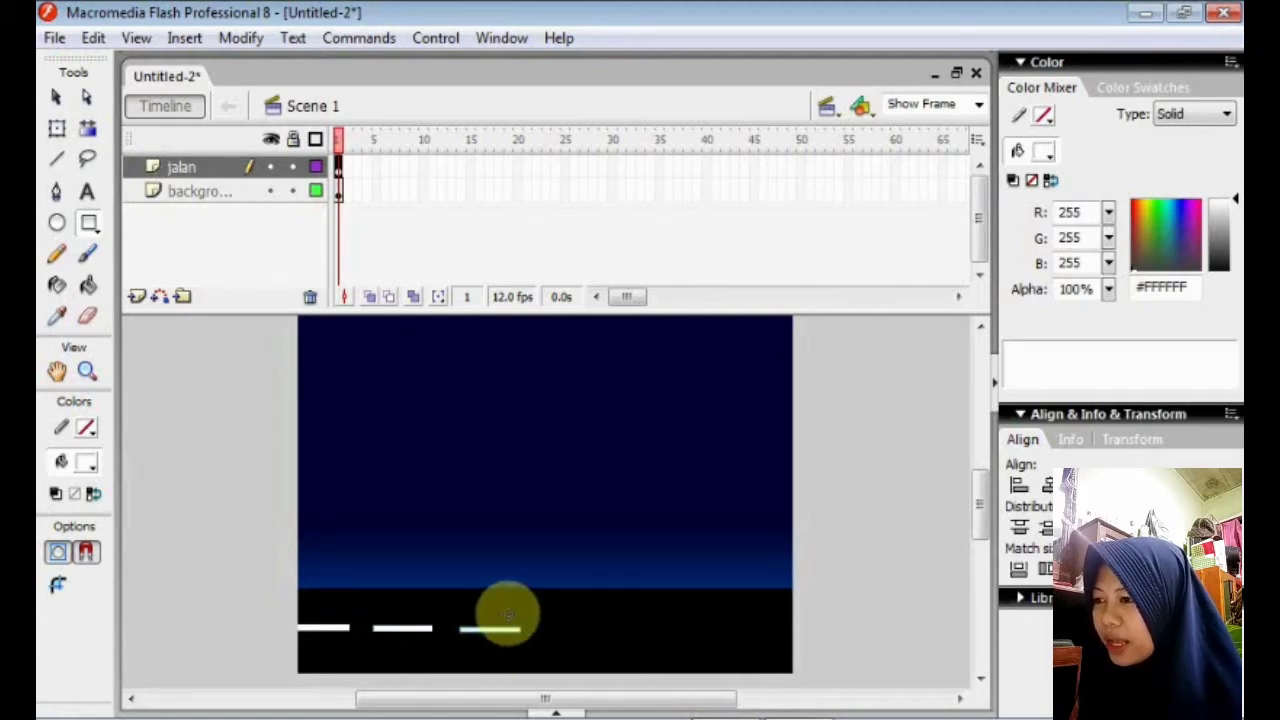
Paste three copies of the white lane marking and line them up along the rest of the road with even gaps.
{"action": "key", "text": "ctrl+v"}
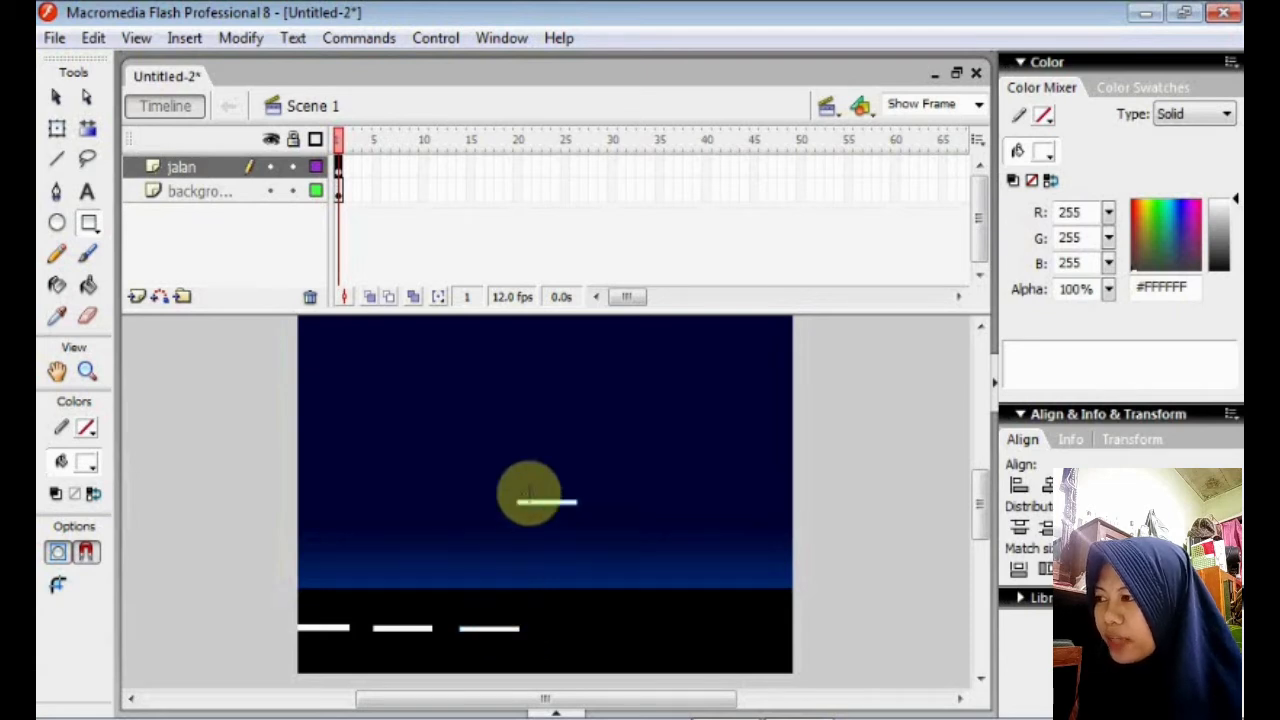
{"action": "left_click", "coordinate": [57, 99]}
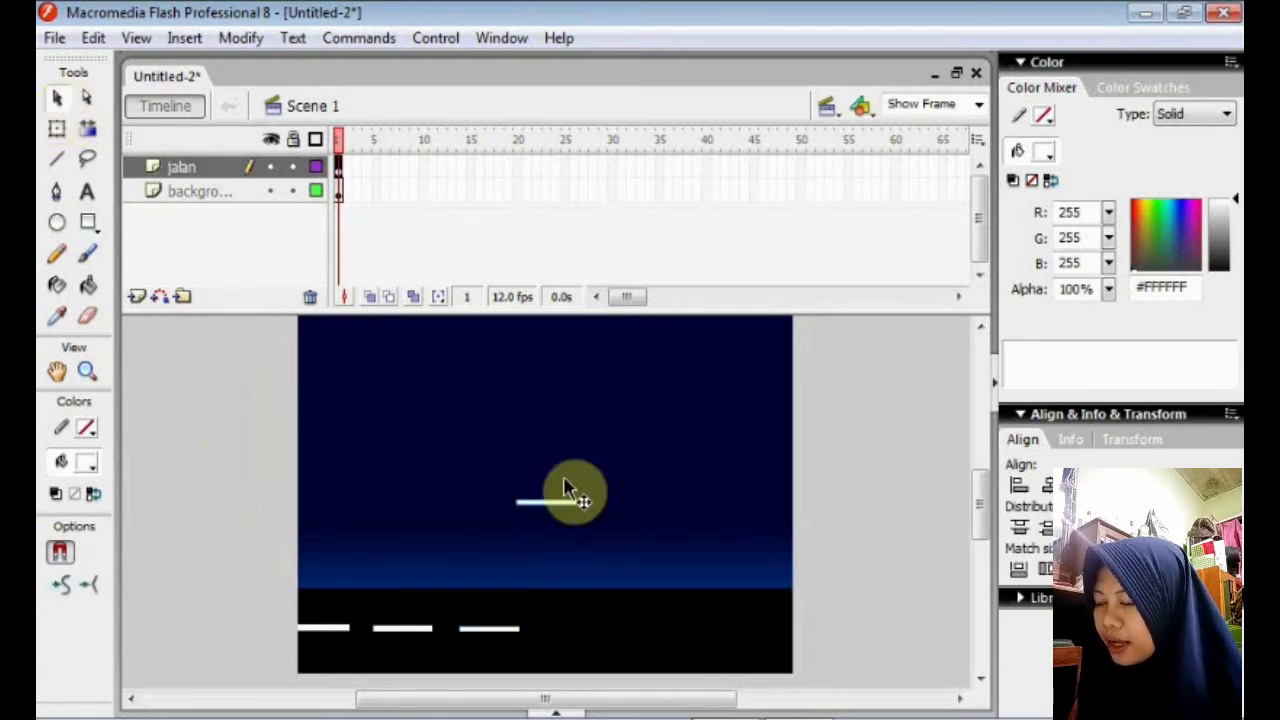
{"action": "left_click_drag", "start_coordinate": [556, 498], "coordinate": [577, 629]}
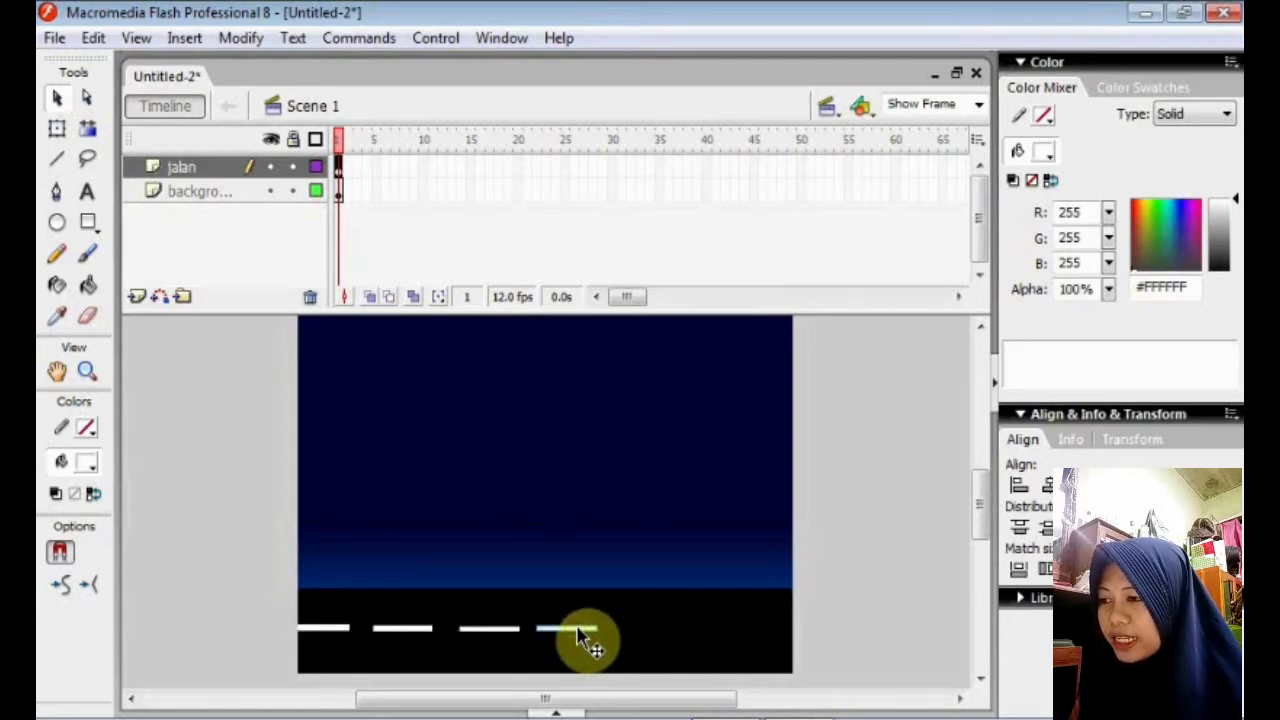
{"action": "key", "text": "ctrl+v"}
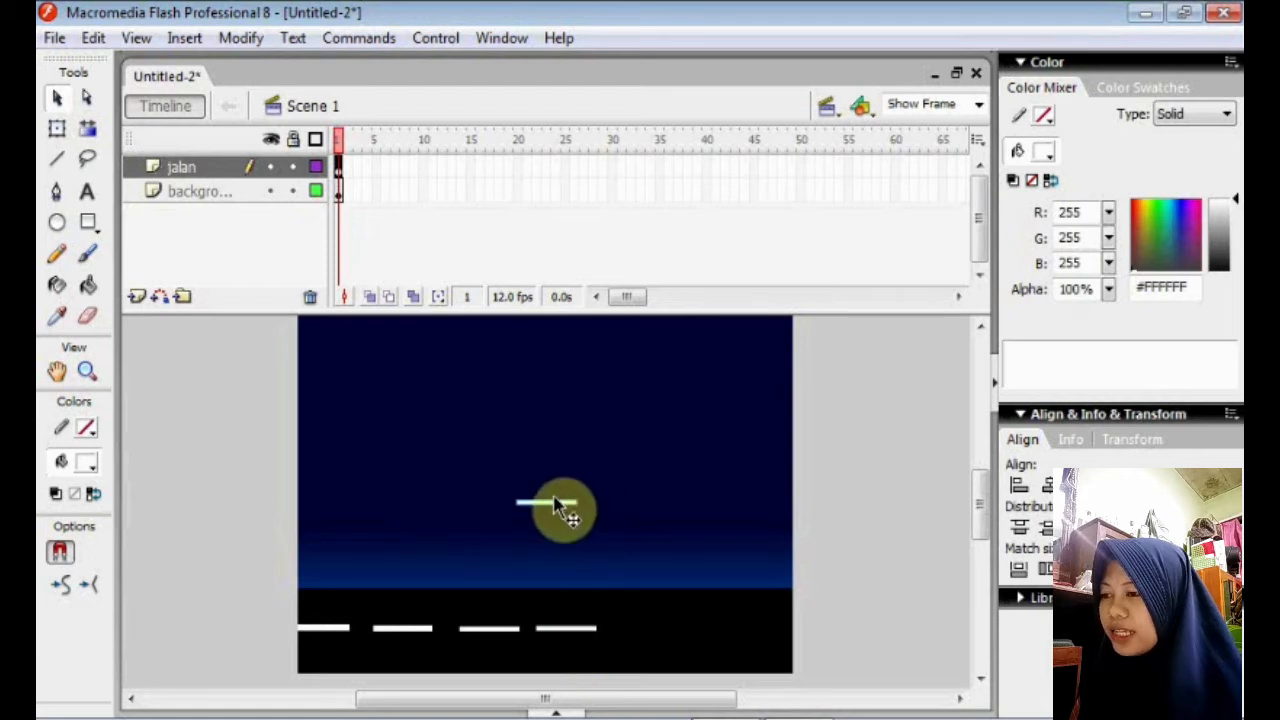
{"action": "left_click_drag", "start_coordinate": [560, 515], "coordinate": [627, 588]}
{"action": "left_click_drag", "start_coordinate": [640, 610], "coordinate": [658, 632]}
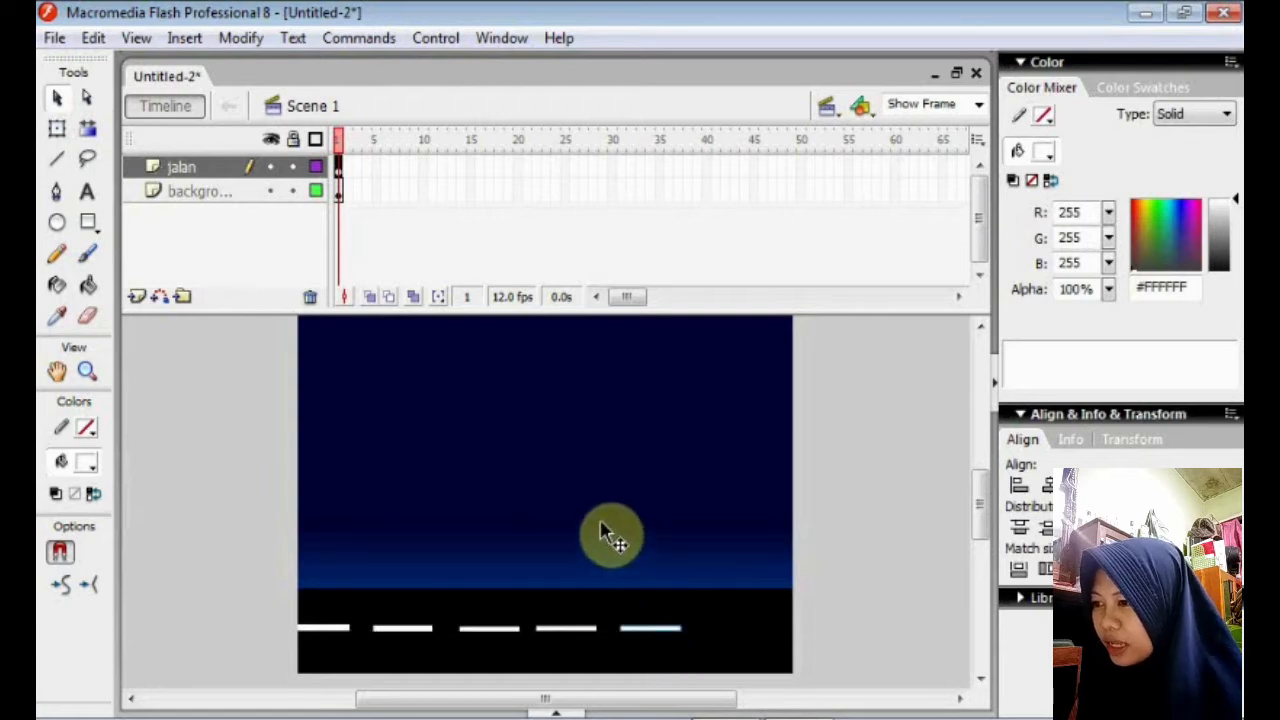
{"action": "key", "text": "ctrl+v"}
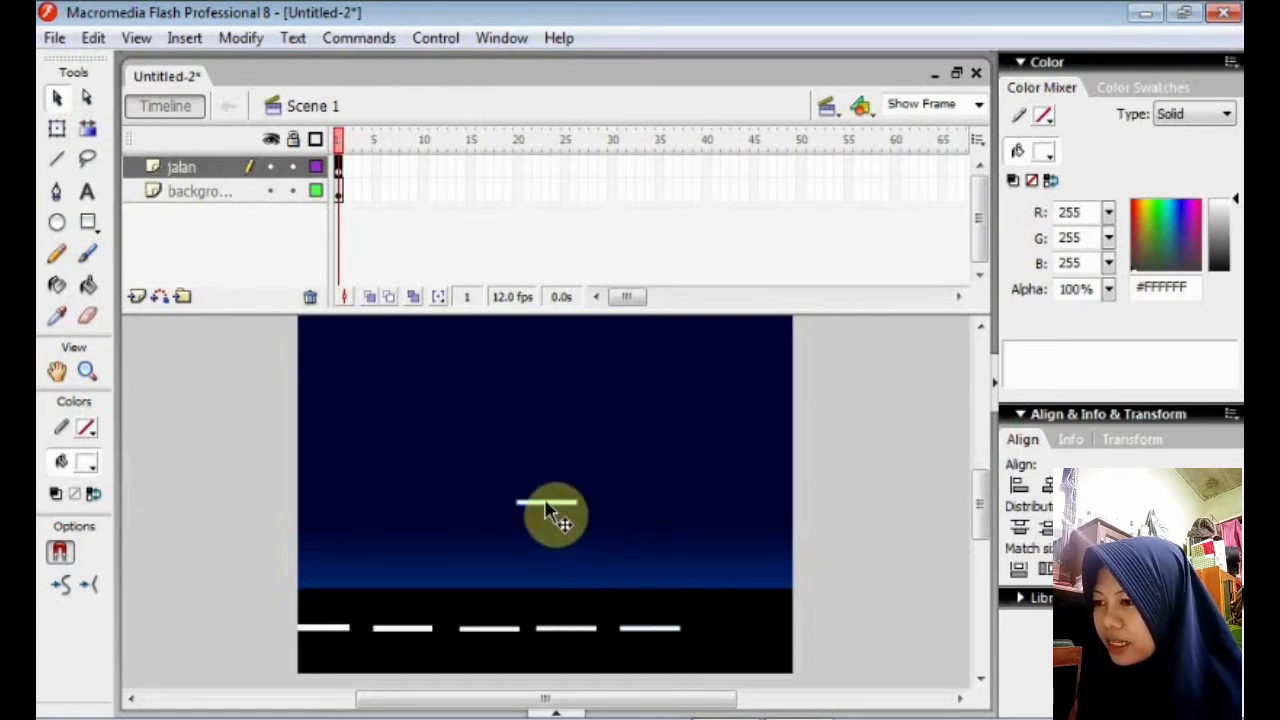
{"action": "left_click_drag", "start_coordinate": [549, 501], "coordinate": [732, 628]}
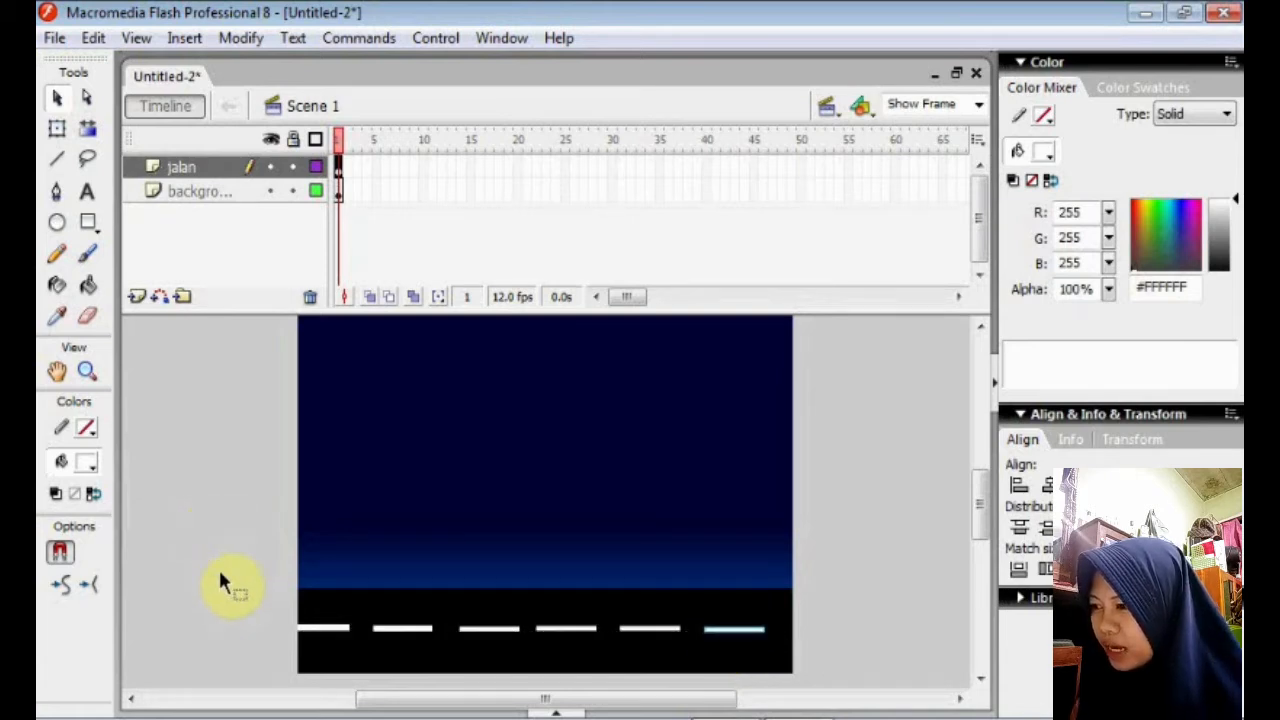
{"action": "left_click", "coordinate": [307, 608]}
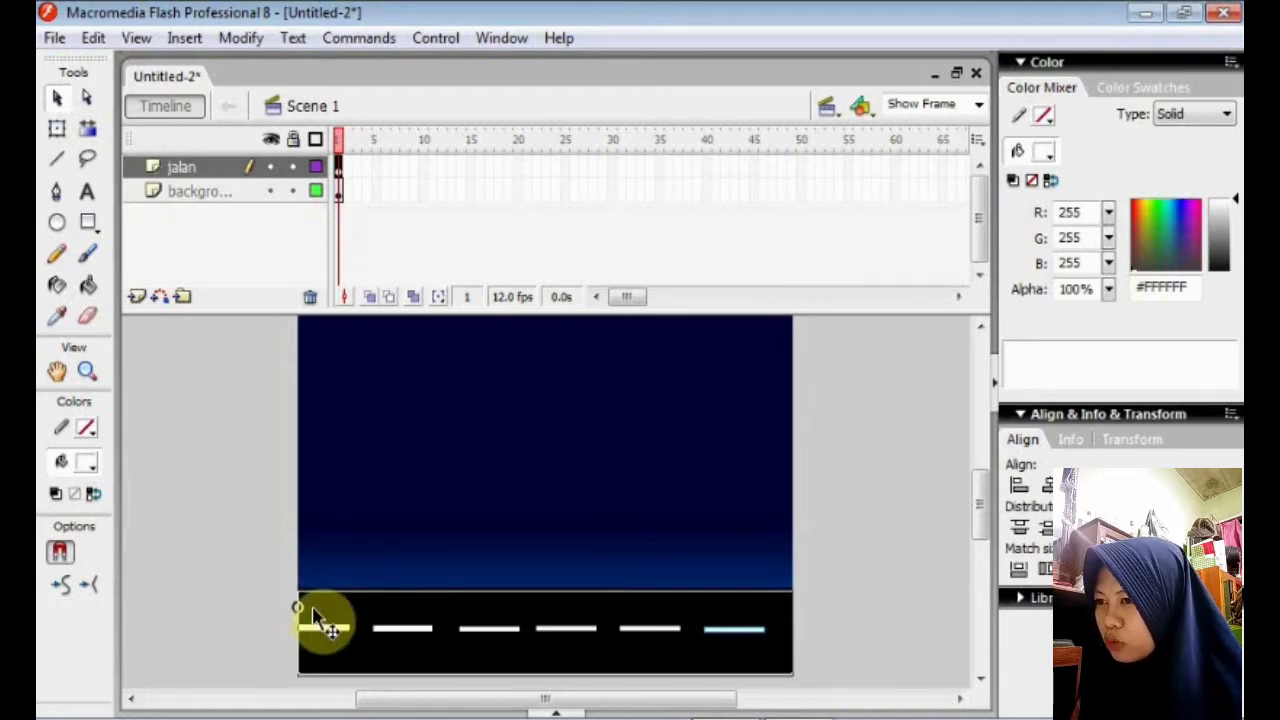
{"action": "left_click_drag", "start_coordinate": [313, 611], "coordinate": [313, 606]}
{"action": "left_click", "coordinate": [313, 613]}
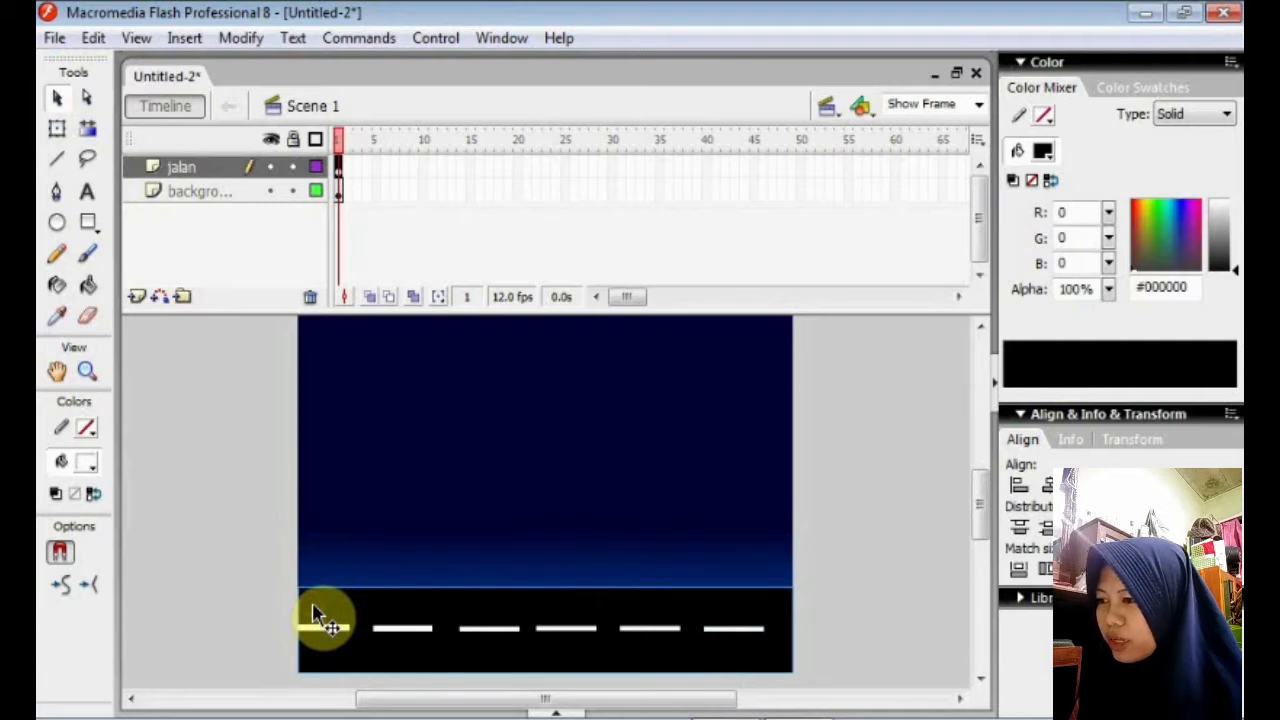
{"action": "left_click", "coordinate": [321, 629]}
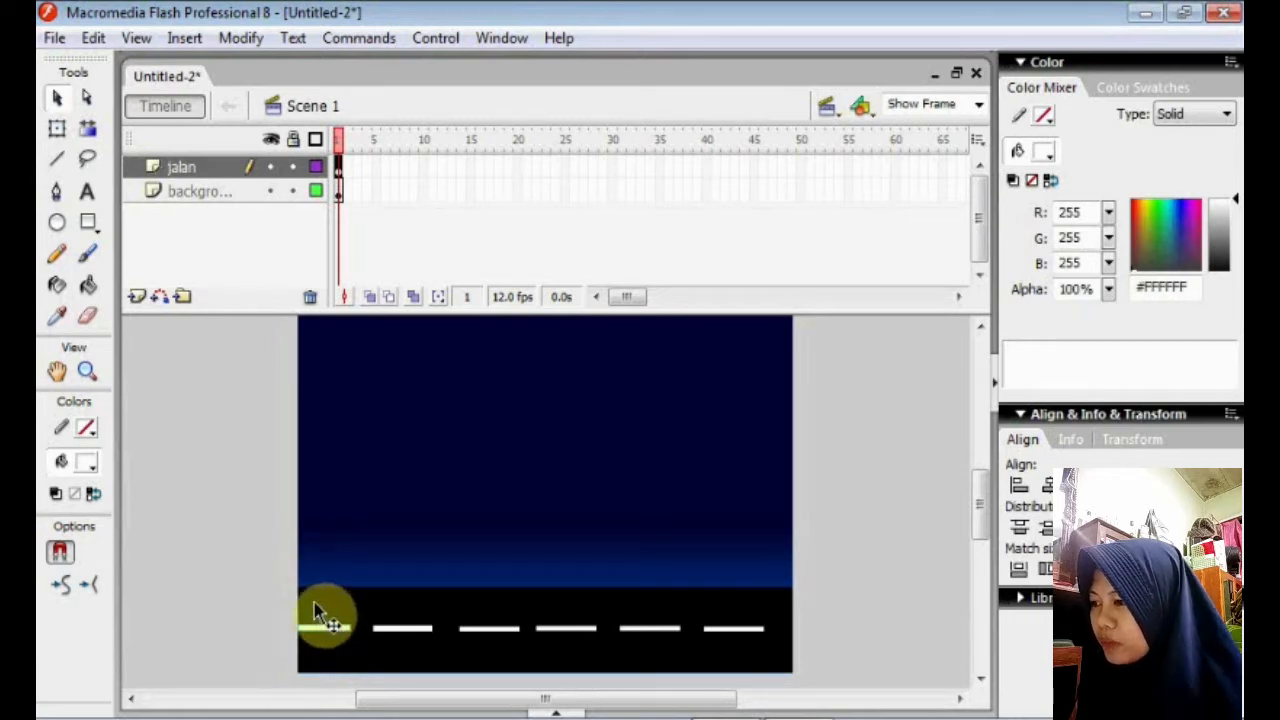
{"action": "left_click", "coordinate": [314, 604]}
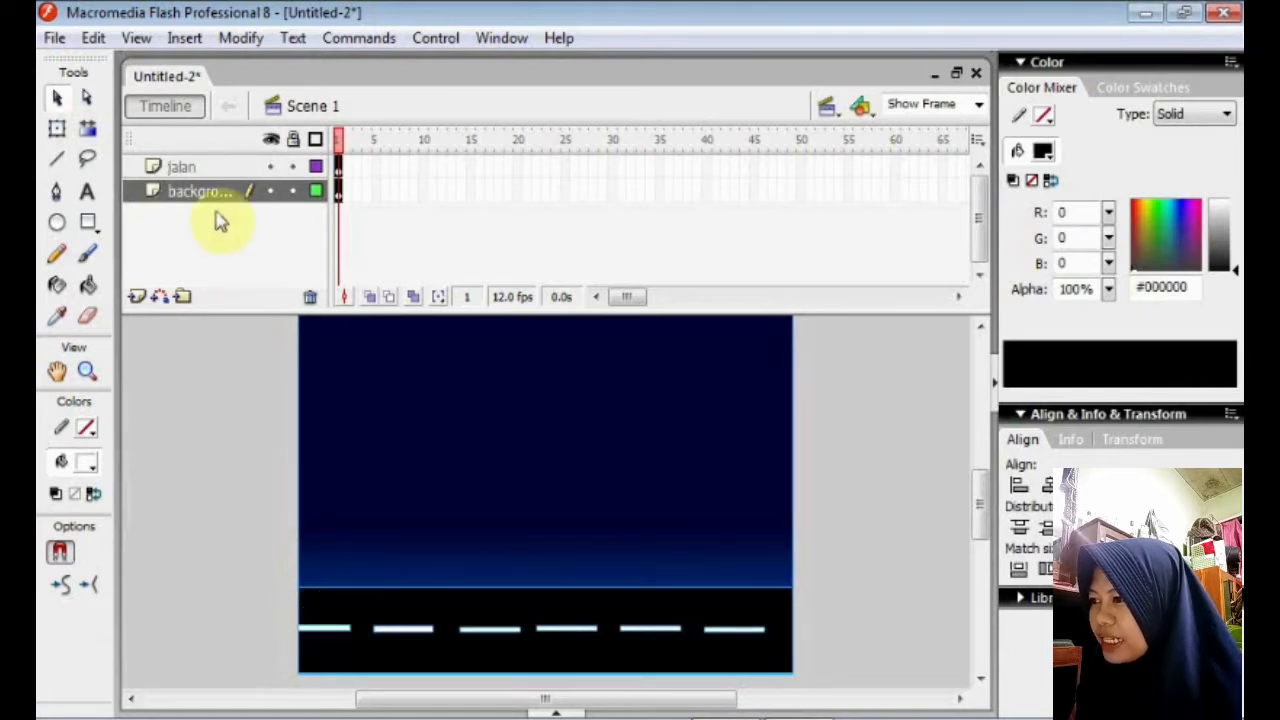
Convert all artwork on the jalan layer, the road and its lane markings, into a movie clip symbol named jalan.
{"action": "left_click", "coordinate": [172, 168]}
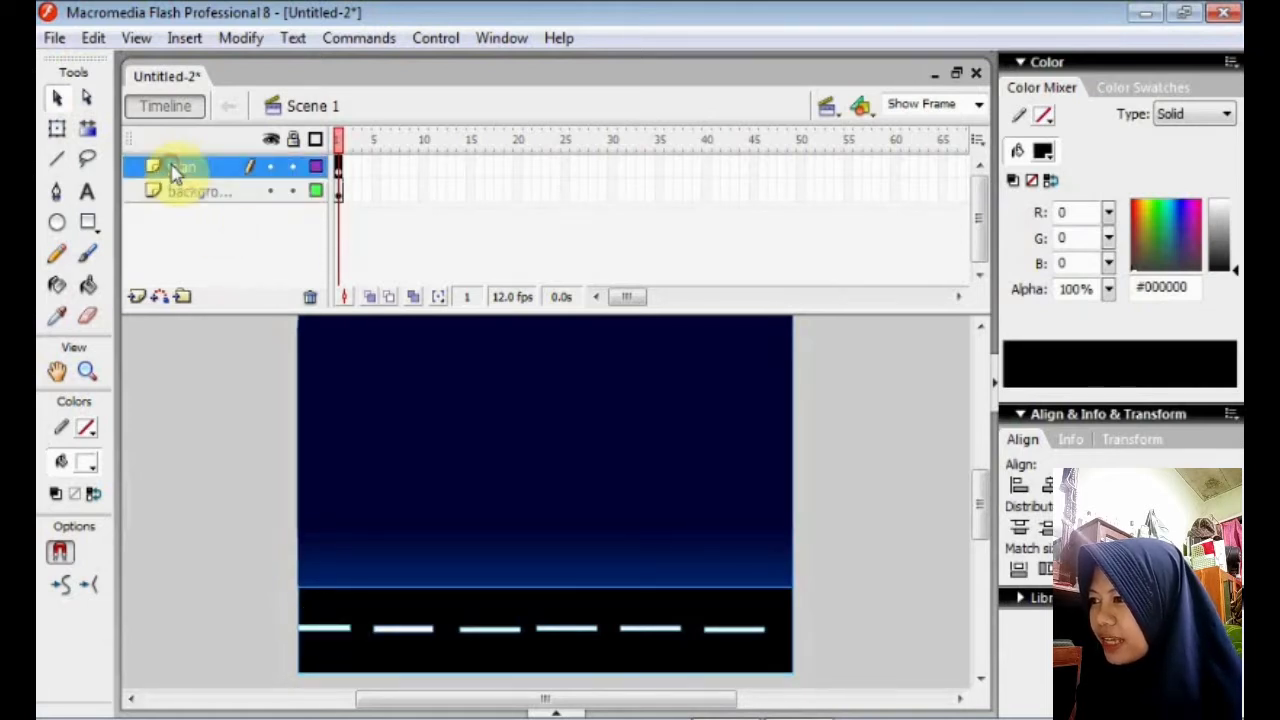
{"action": "right_click", "coordinate": [362, 607]}
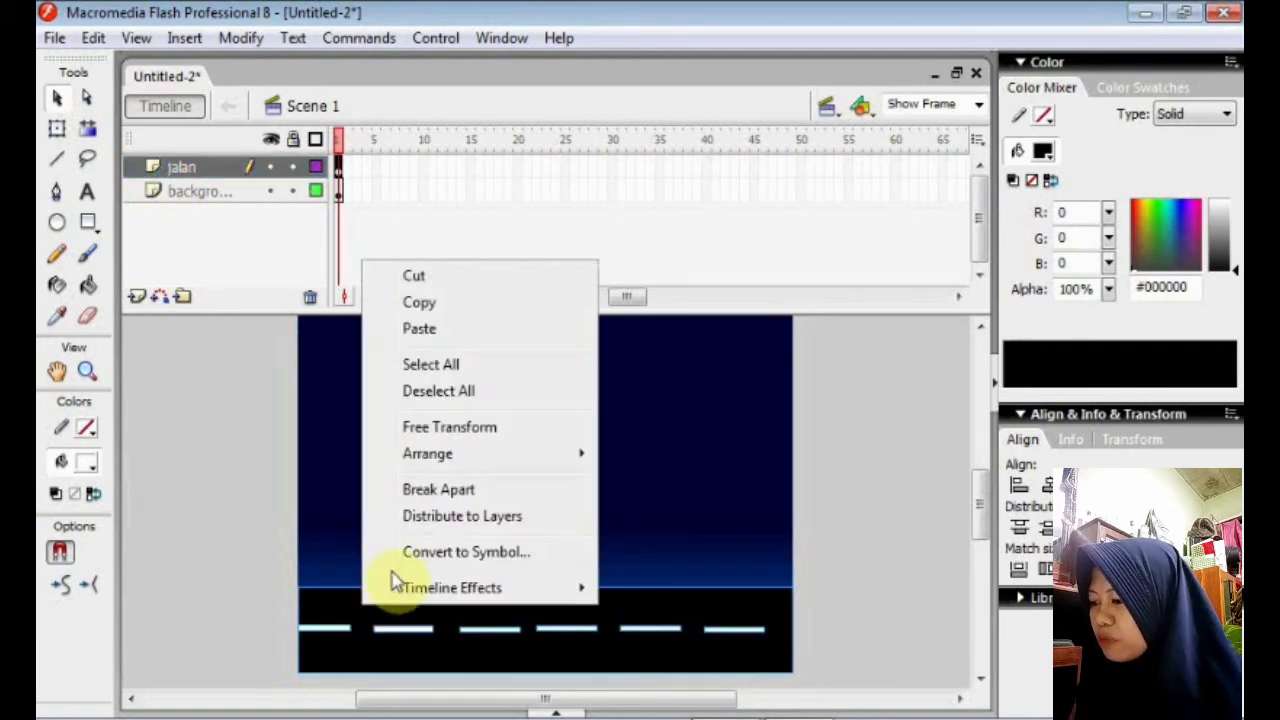
{"action": "left_click", "coordinate": [410, 552]}
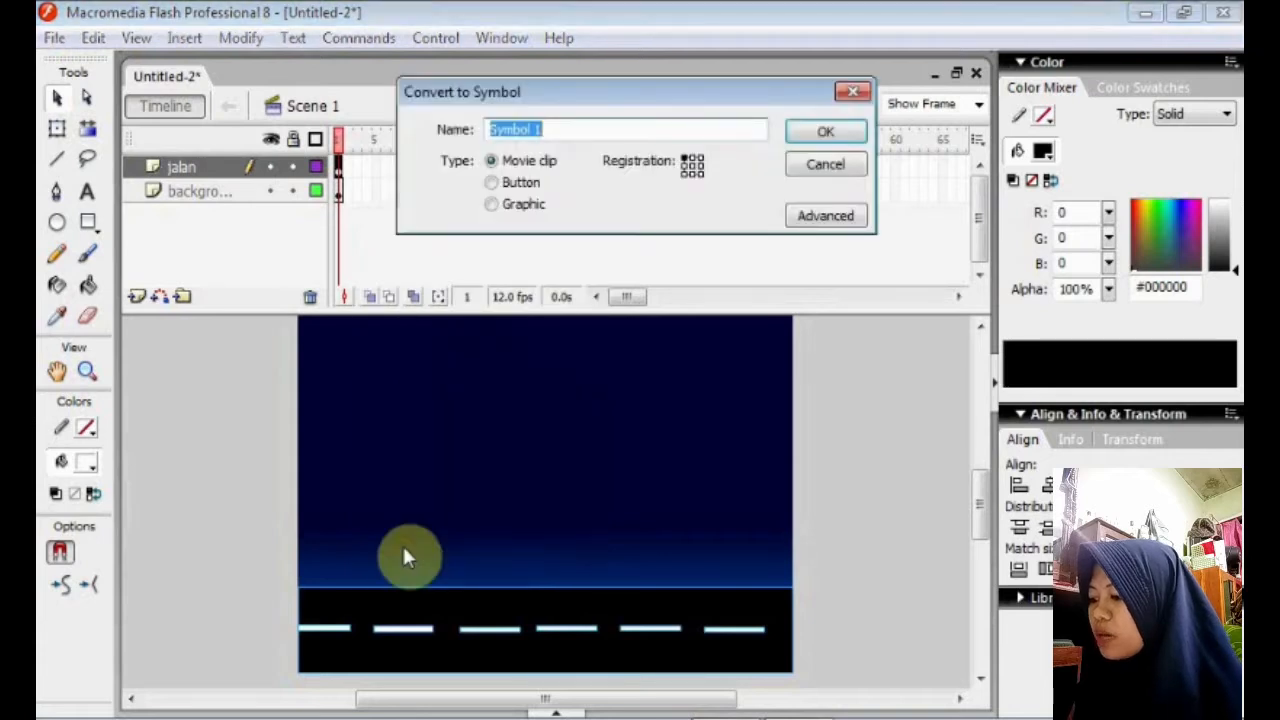
{"action": "key", "text": "BackSpace"}
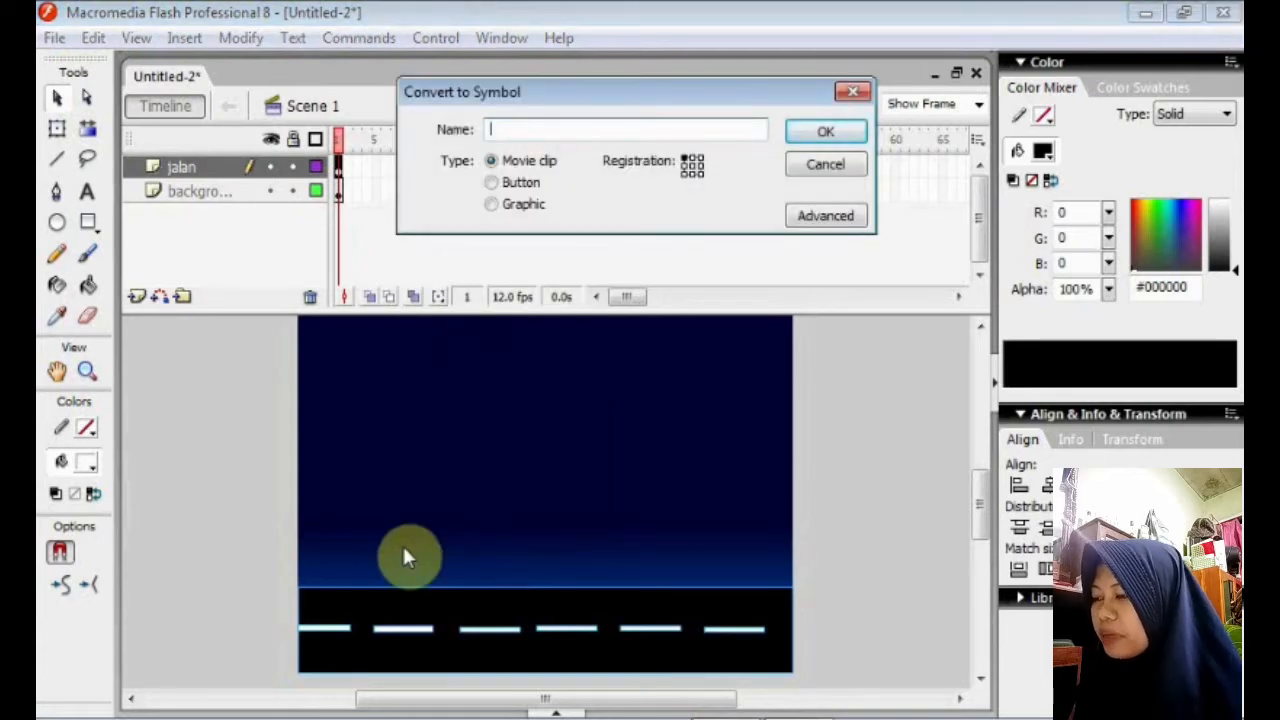
{"action": "type", "text": "jalan"}
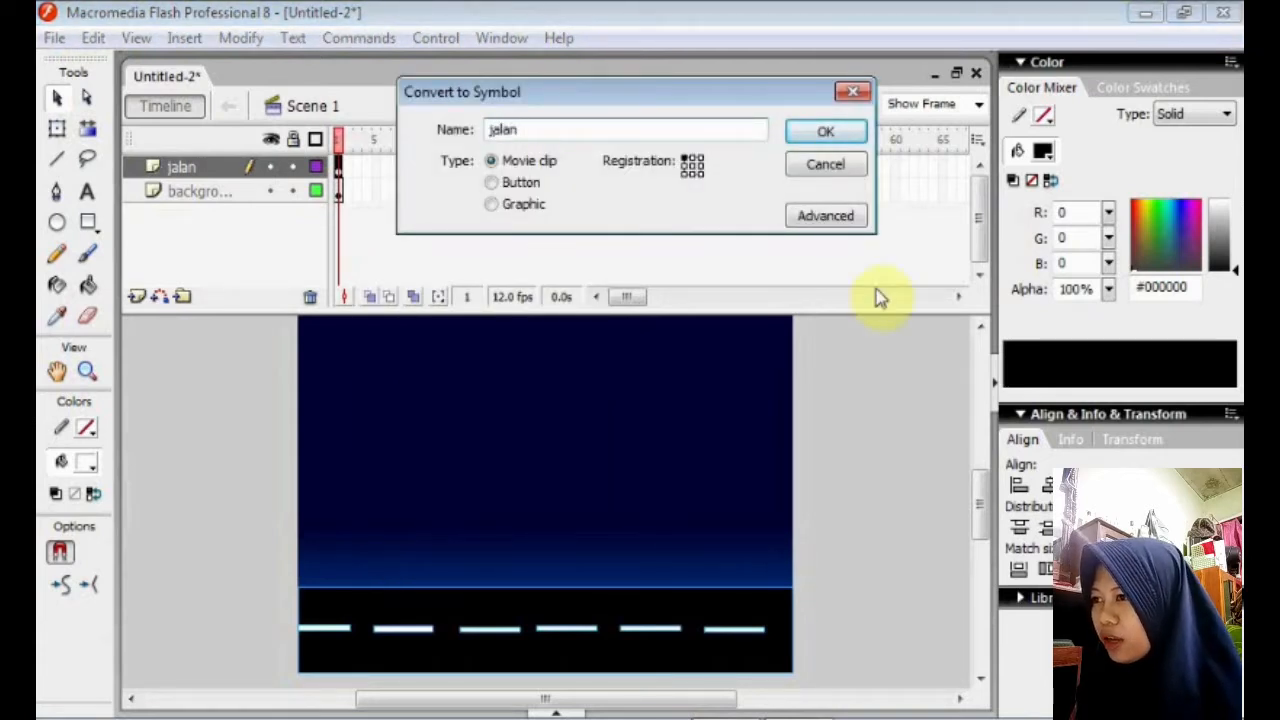
{"action": "left_click", "coordinate": [826, 135]}
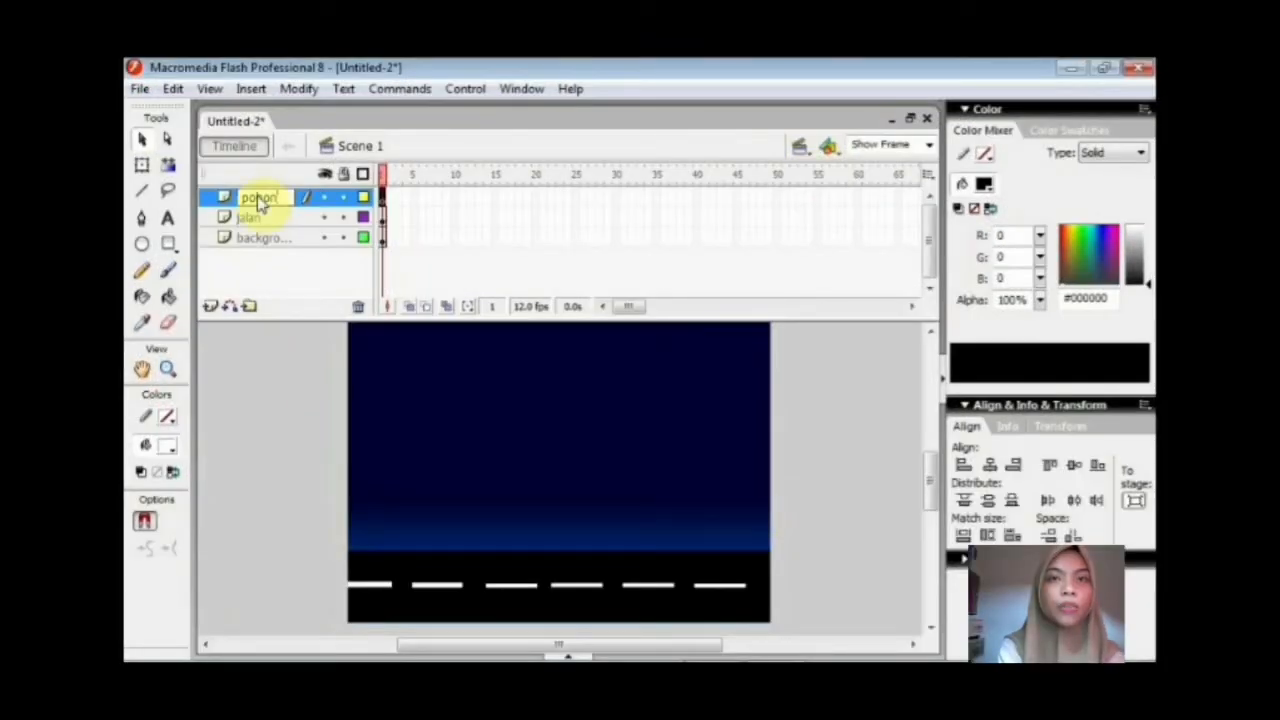
Name the topmost layer pohon and set up the Brush tool with a large size and the vertical oval shape.
{"action": "left_click", "coordinate": [281, 359]}
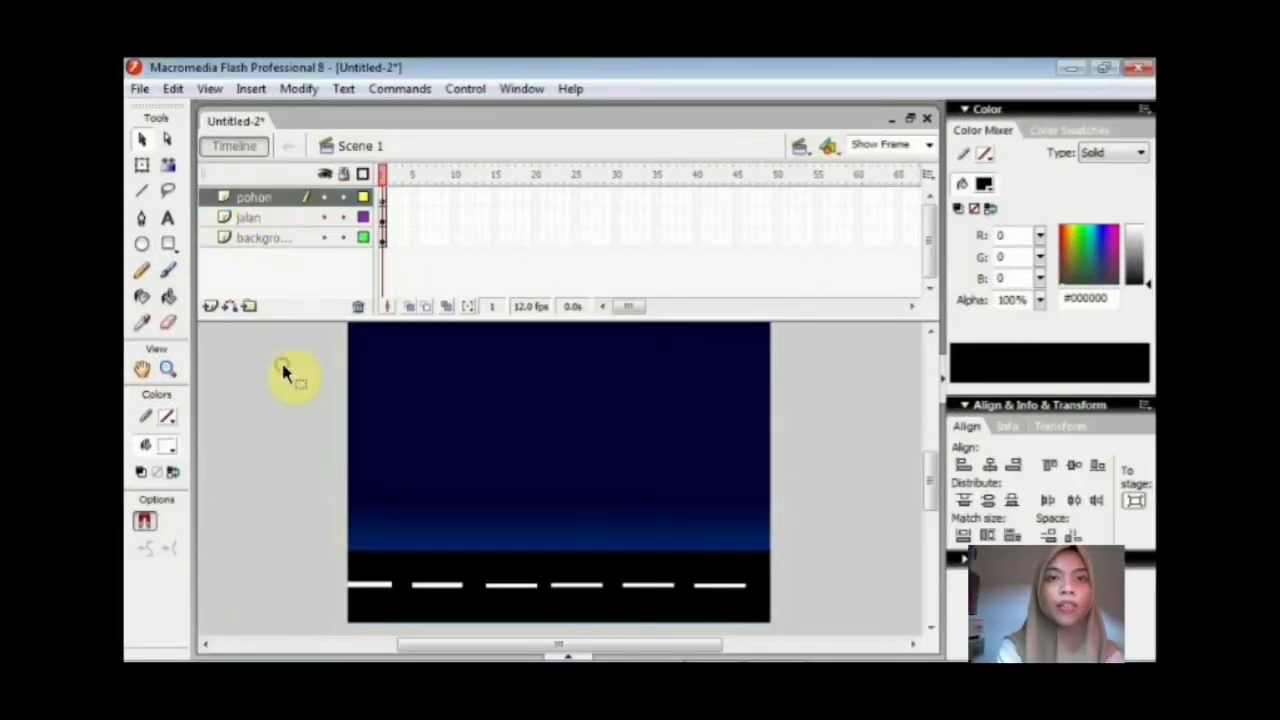
{"action": "left_click", "coordinate": [168, 272]}
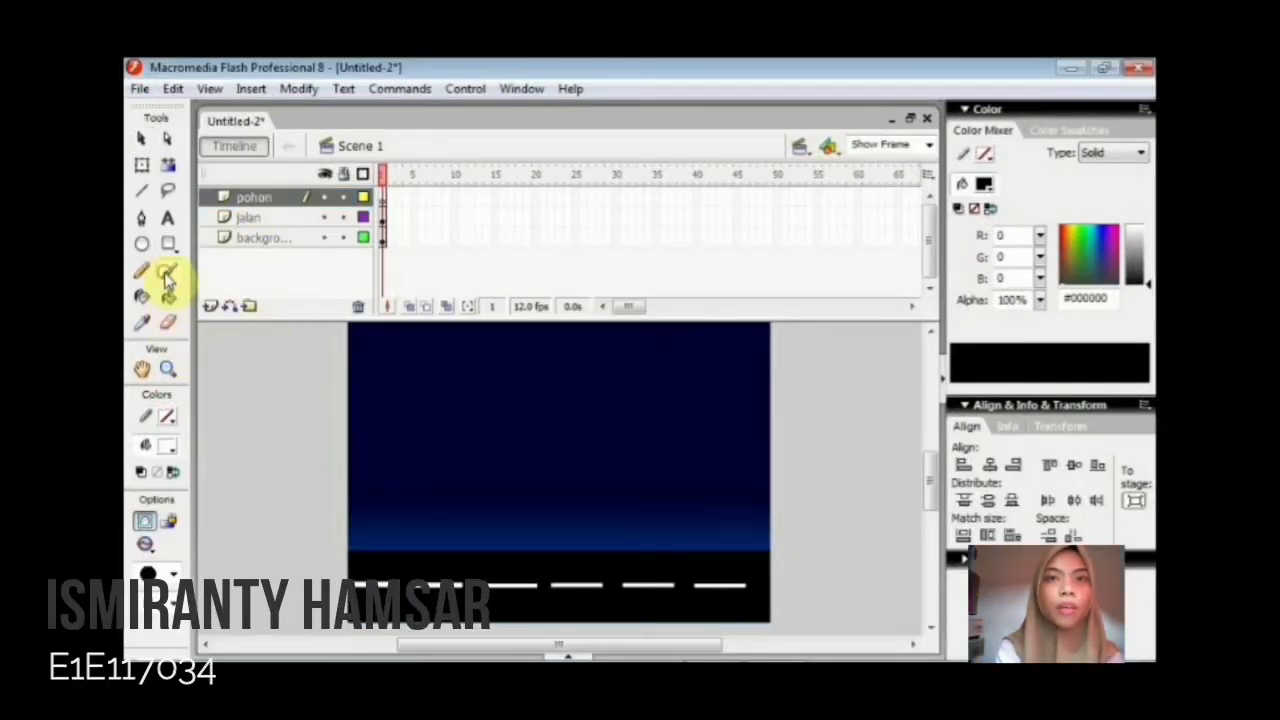
{"action": "left_click", "coordinate": [172, 577]}
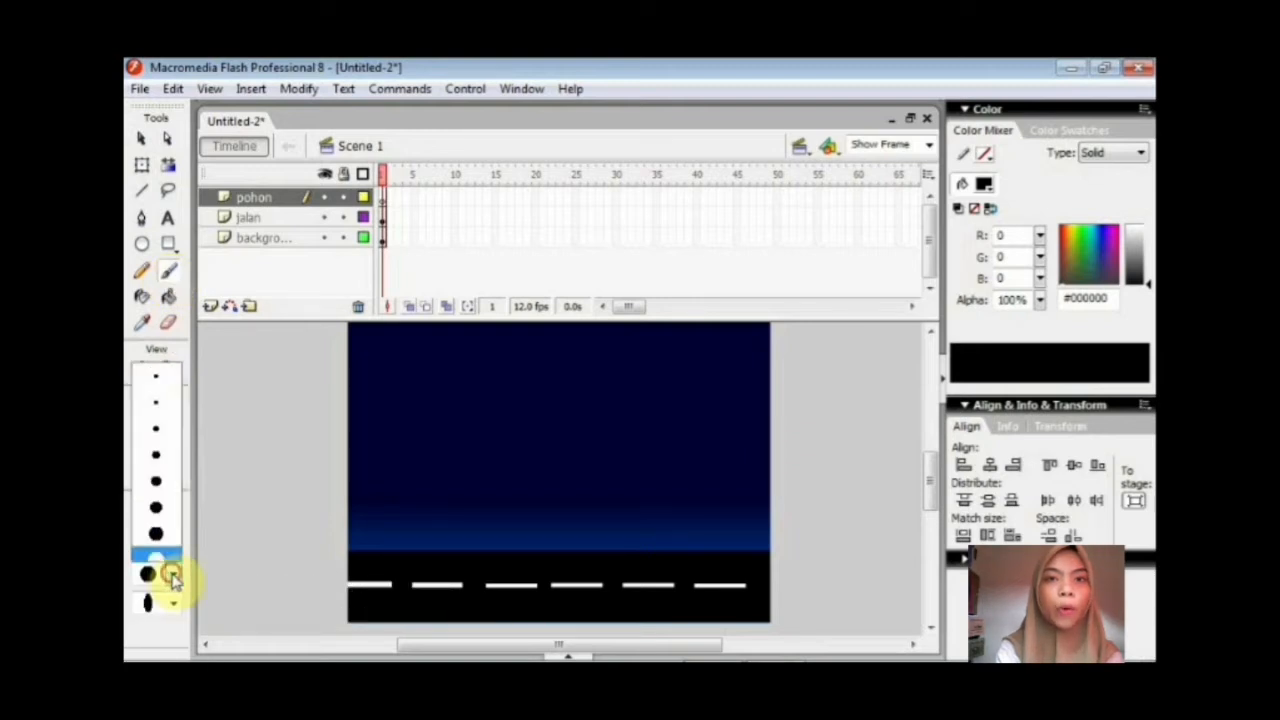
{"action": "left_click", "coordinate": [165, 527]}
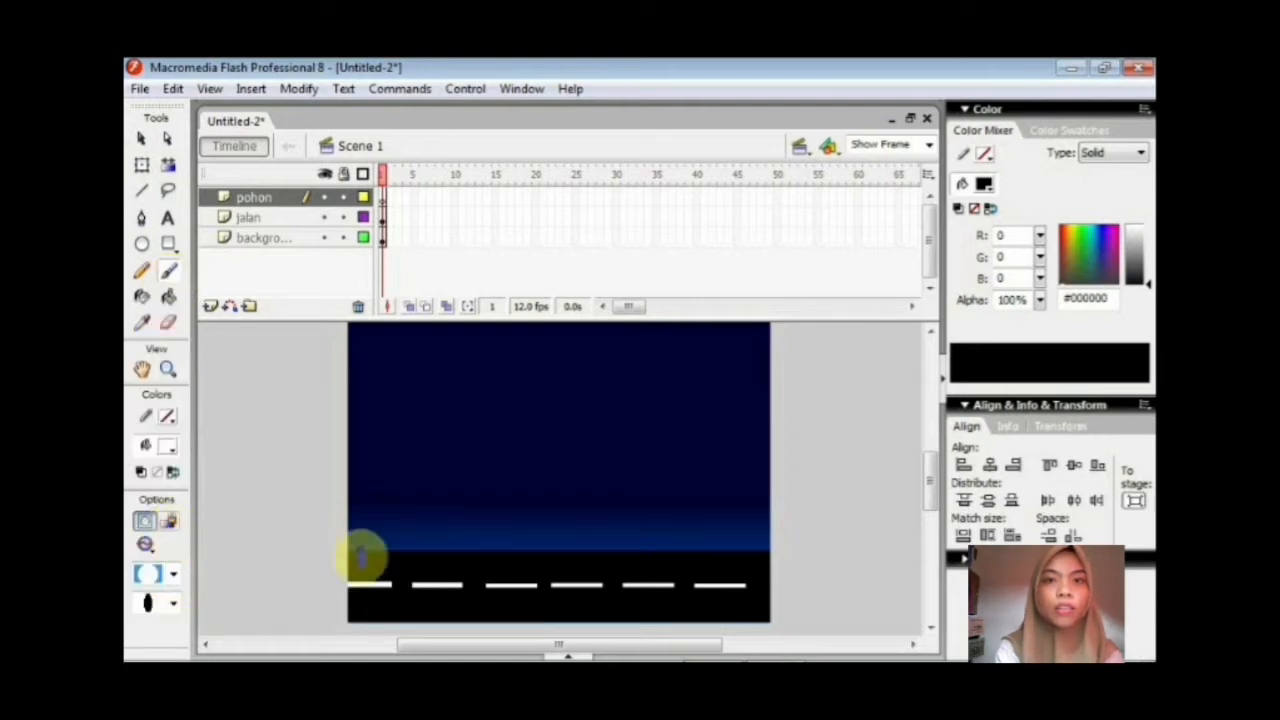
{"action": "left_click", "coordinate": [172, 605]}
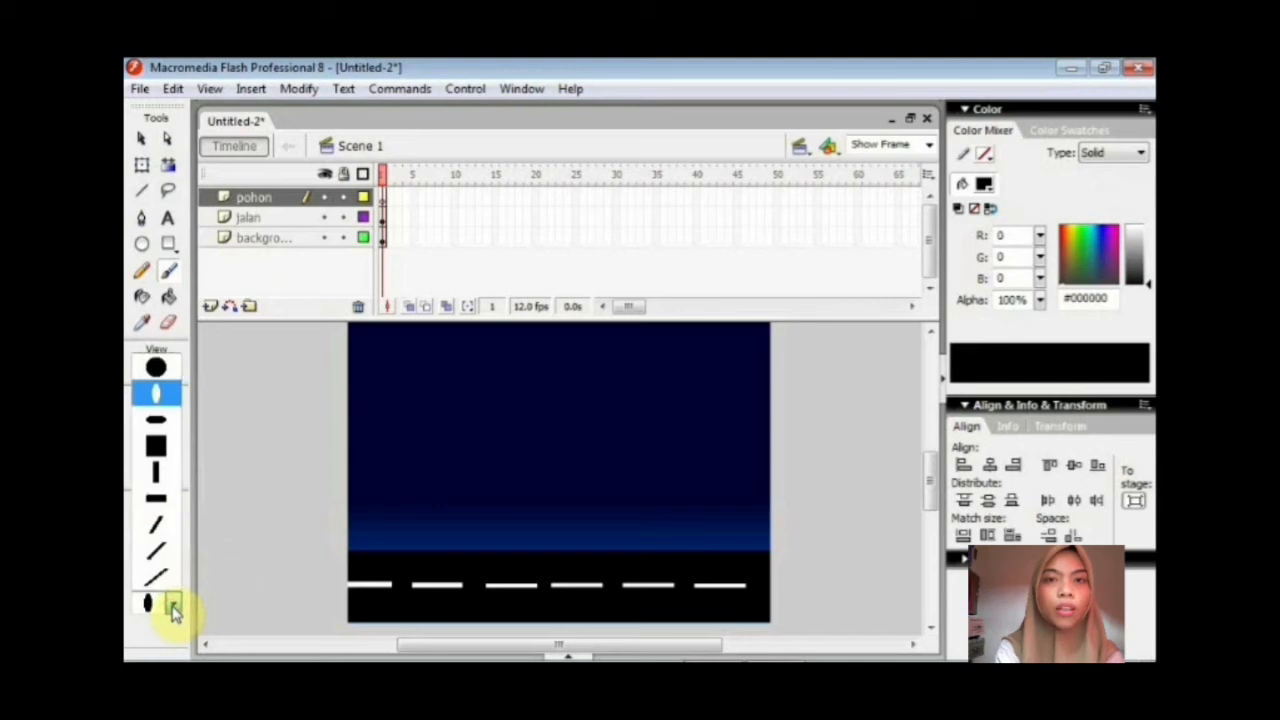
{"action": "left_click", "coordinate": [228, 438]}
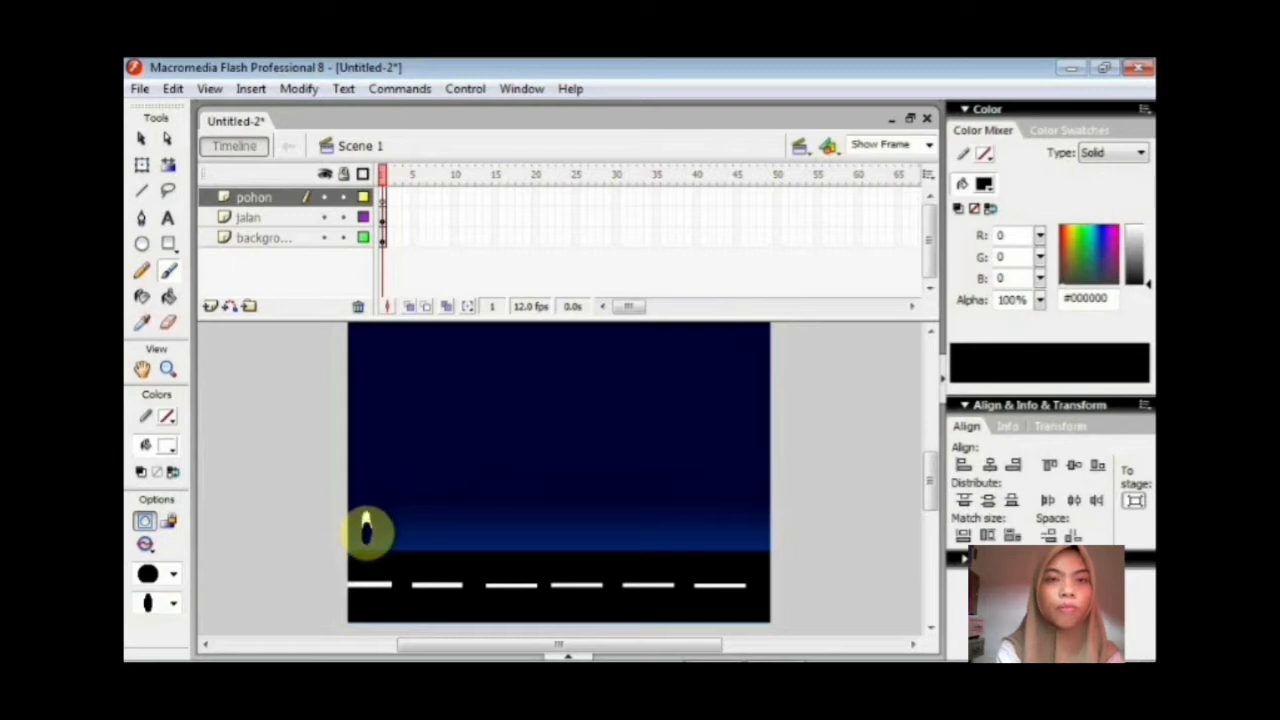
Paint a small upright tree shape just above the road's left end and colour it dark green #003300.
{"action": "left_click", "coordinate": [366, 533]}
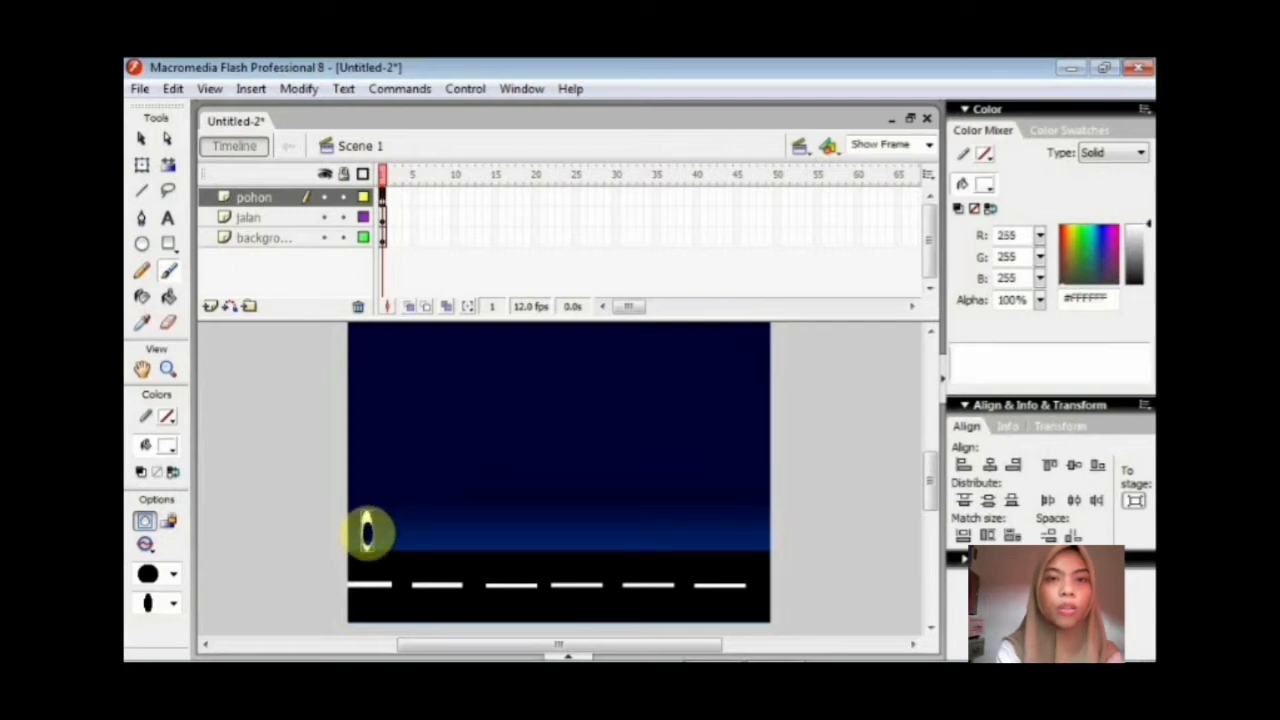
{"action": "left_click", "coordinate": [166, 446]}
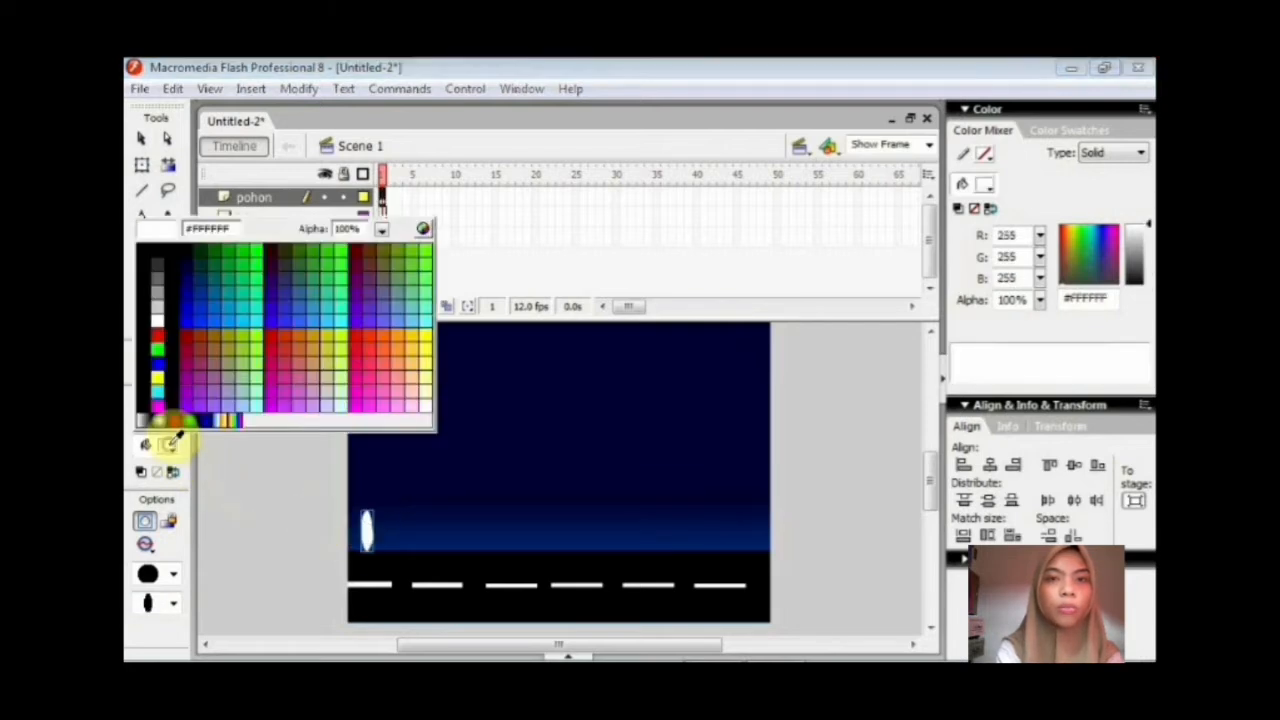
{"action": "left_click", "coordinate": [356, 247]}
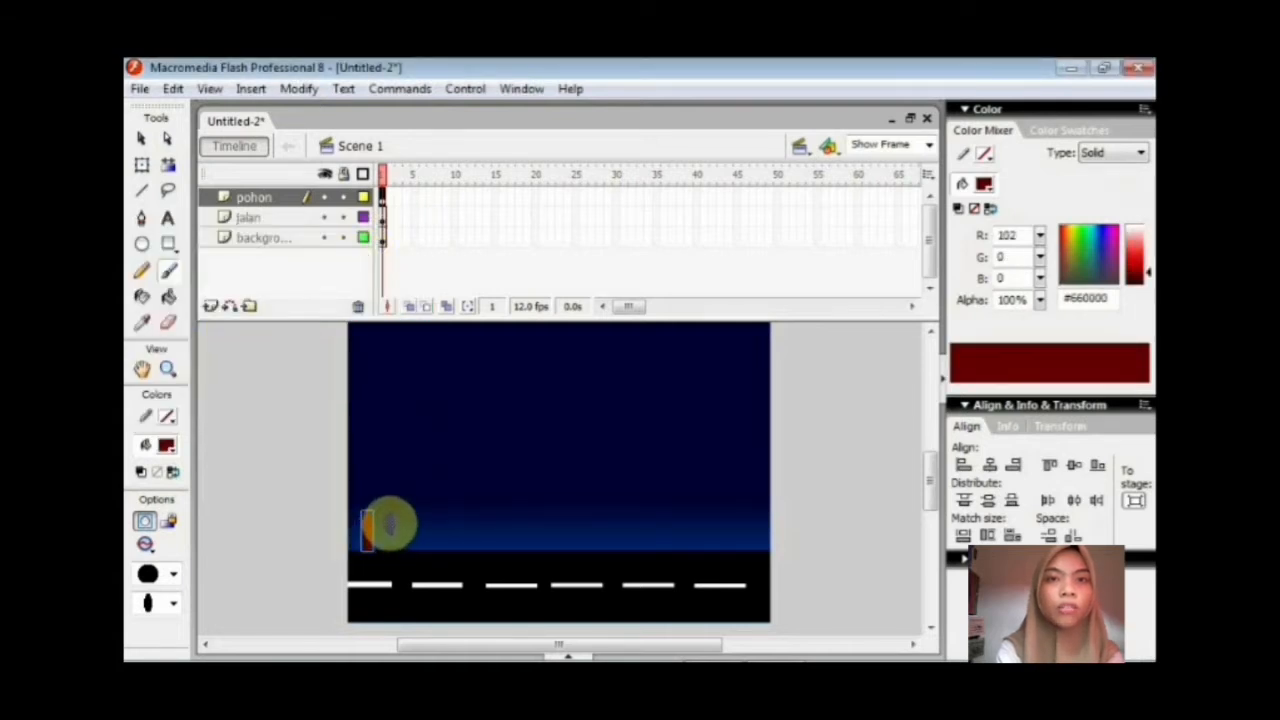
{"action": "left_click", "coordinate": [166, 445]}
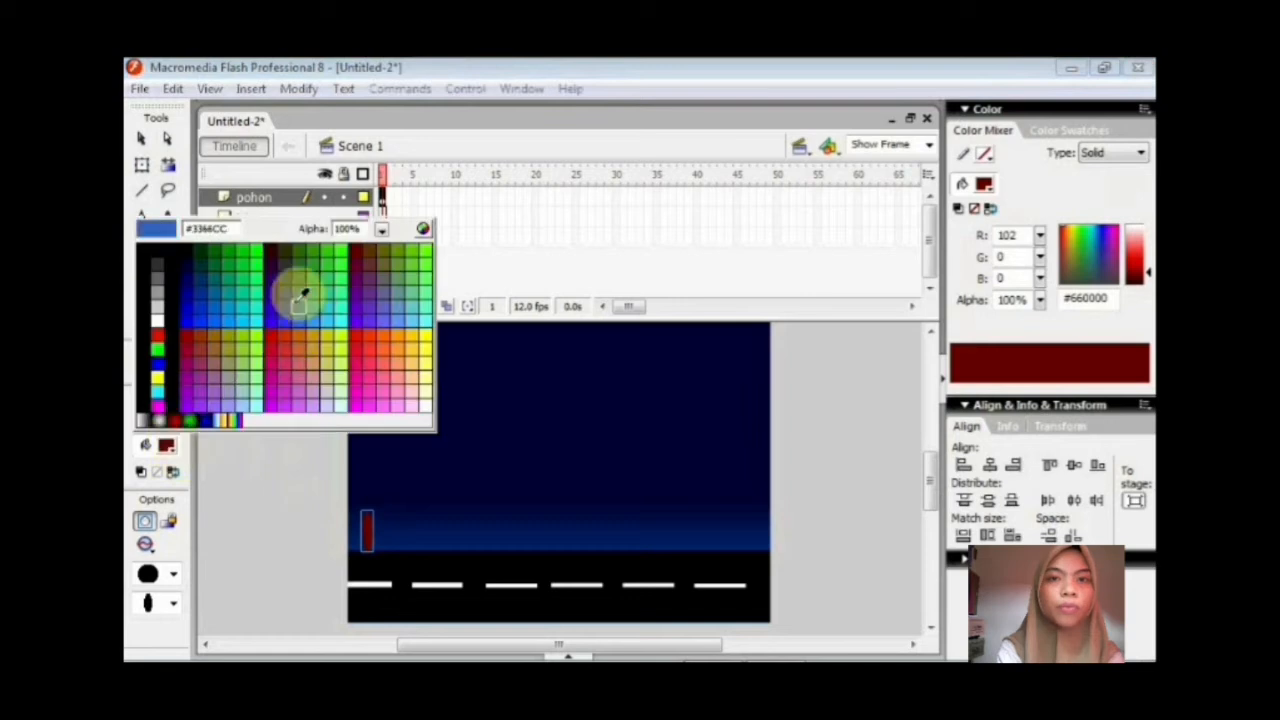
{"action": "left_click", "coordinate": [204, 255]}
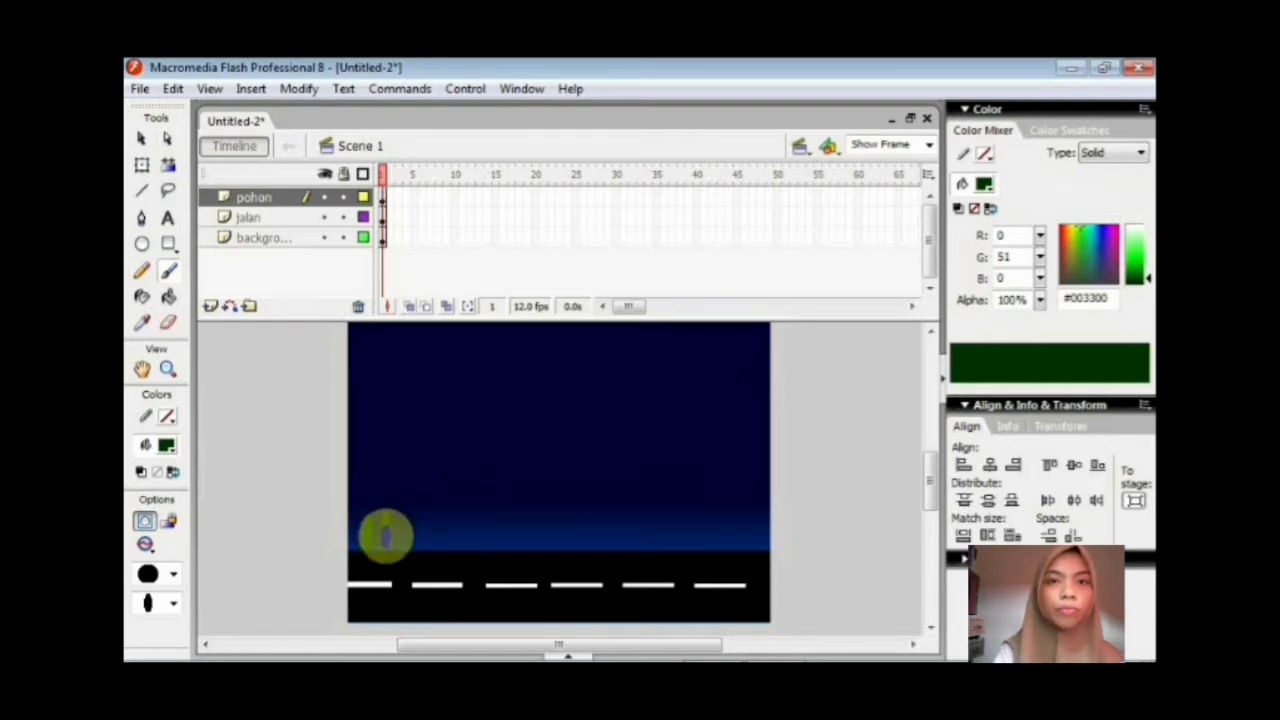
{"action": "left_click_drag", "start_coordinate": [386, 530], "coordinate": [414, 508]}
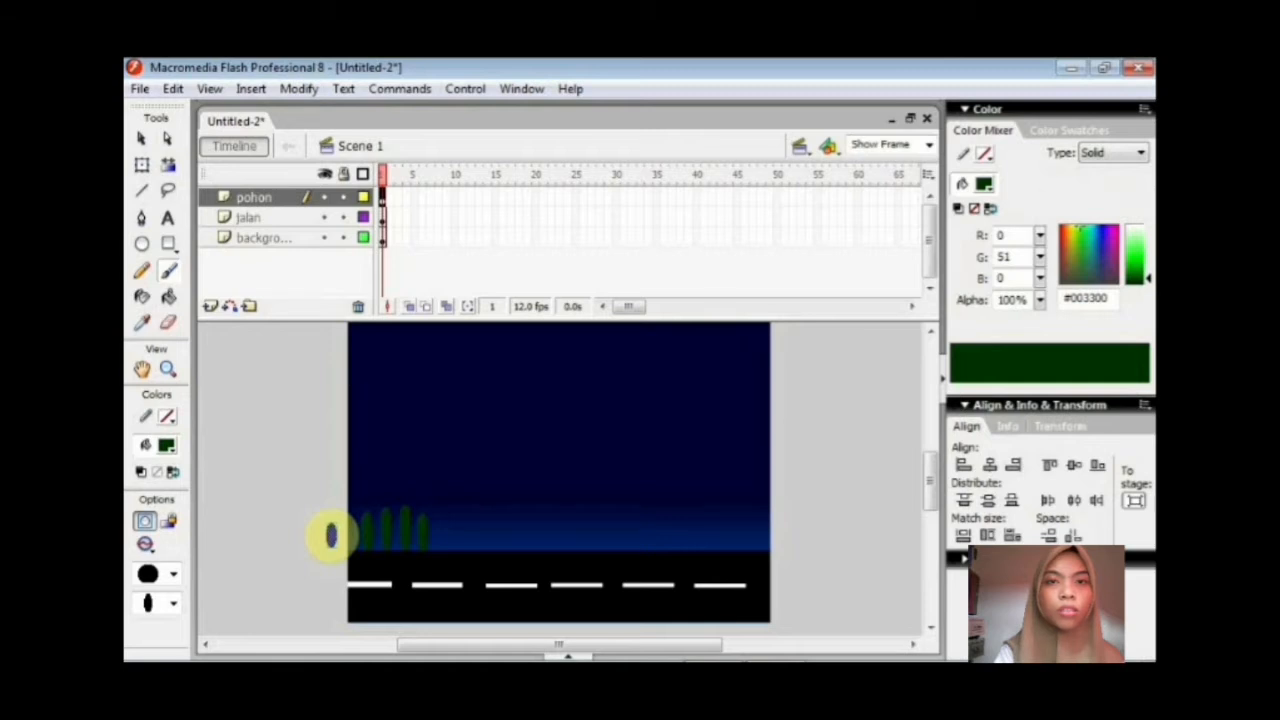
{"action": "left_click", "coordinate": [331, 536]}
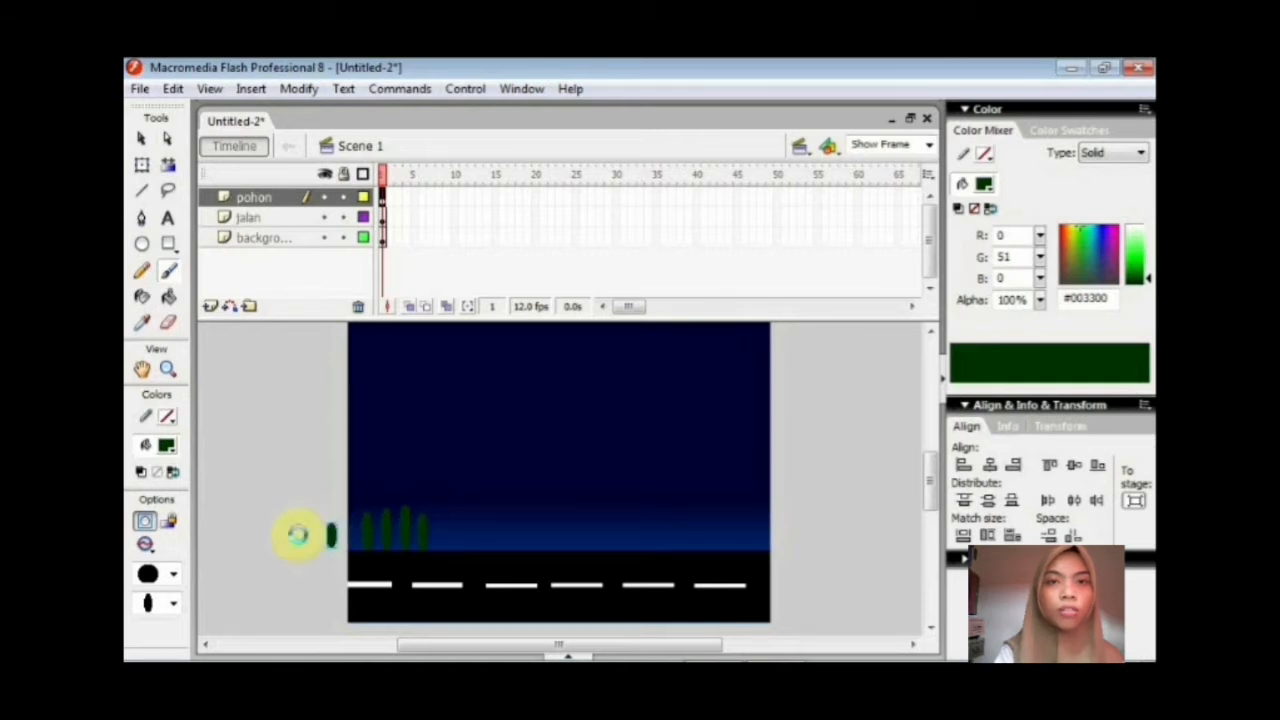
{"action": "key", "text": "ctrl+z"}
{"action": "key", "text": "ctrl+z"}
{"action": "key", "text": "ctrl+z"}
{"action": "key", "text": "ctrl+z"}
{"action": "key", "text": "ctrl+z"}
{"action": "key", "text": "ctrl+z"}
{"action": "key", "text": "ctrl+z"}
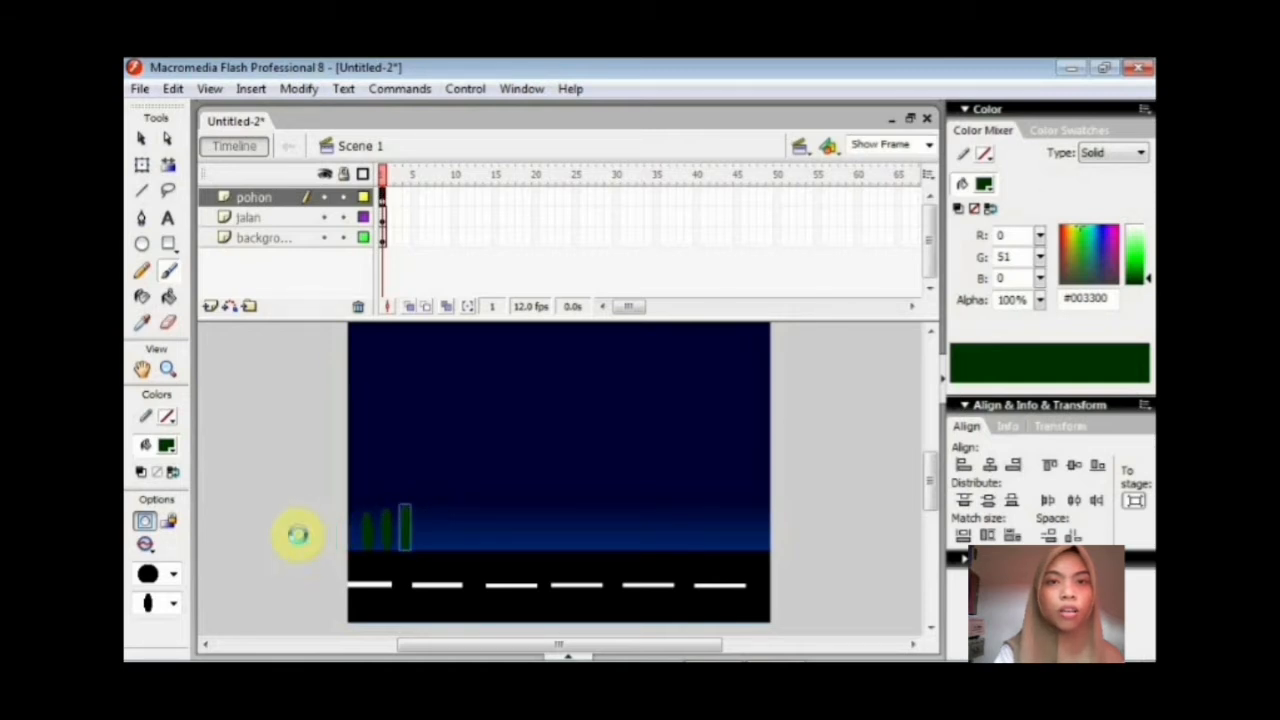
Paste three copies of the dark green tree and line them up beside the first, evenly spaced along the road's upper edge.
{"action": "left_click", "coordinate": [142, 138]}
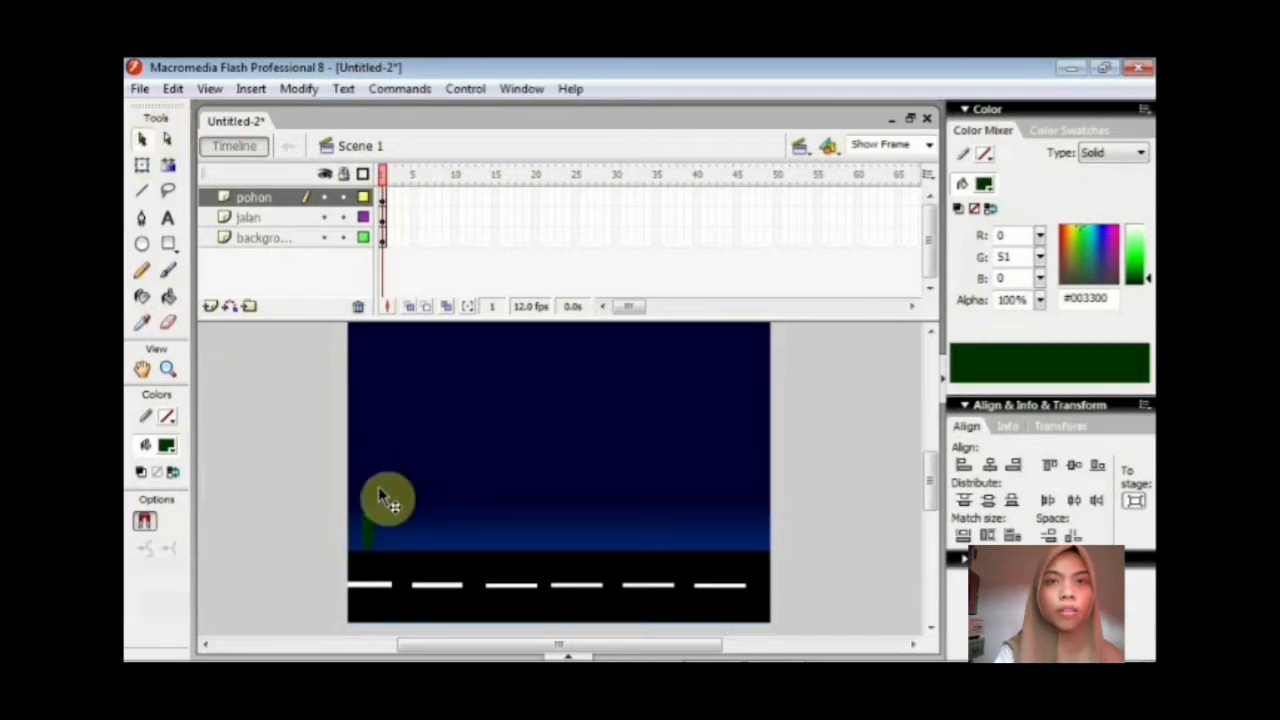
{"action": "left_click", "coordinate": [366, 527]}
{"action": "key", "text": "ctrl+v"}
{"action": "left_click_drag", "start_coordinate": [560, 482], "coordinate": [391, 528]}
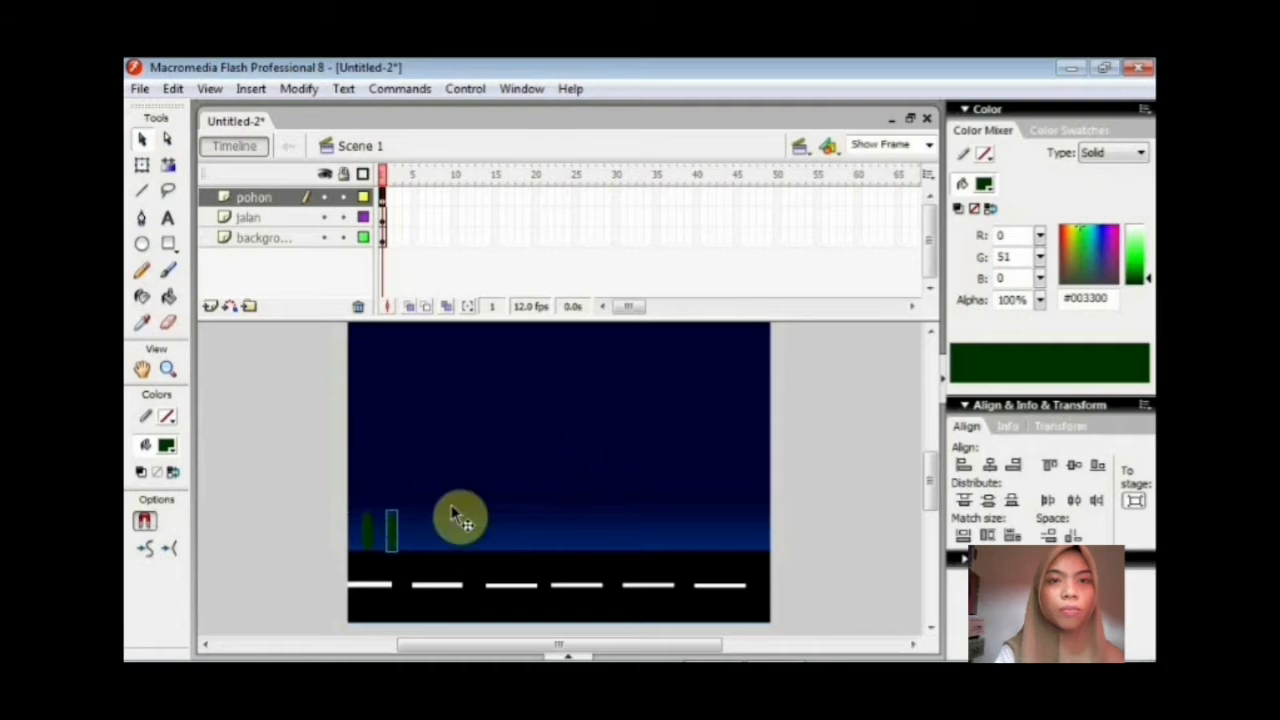
{"action": "key", "text": "ctrl+v"}
{"action": "left_click_drag", "start_coordinate": [570, 469], "coordinate": [416, 525]}
{"action": "key", "text": "ctrl+v"}
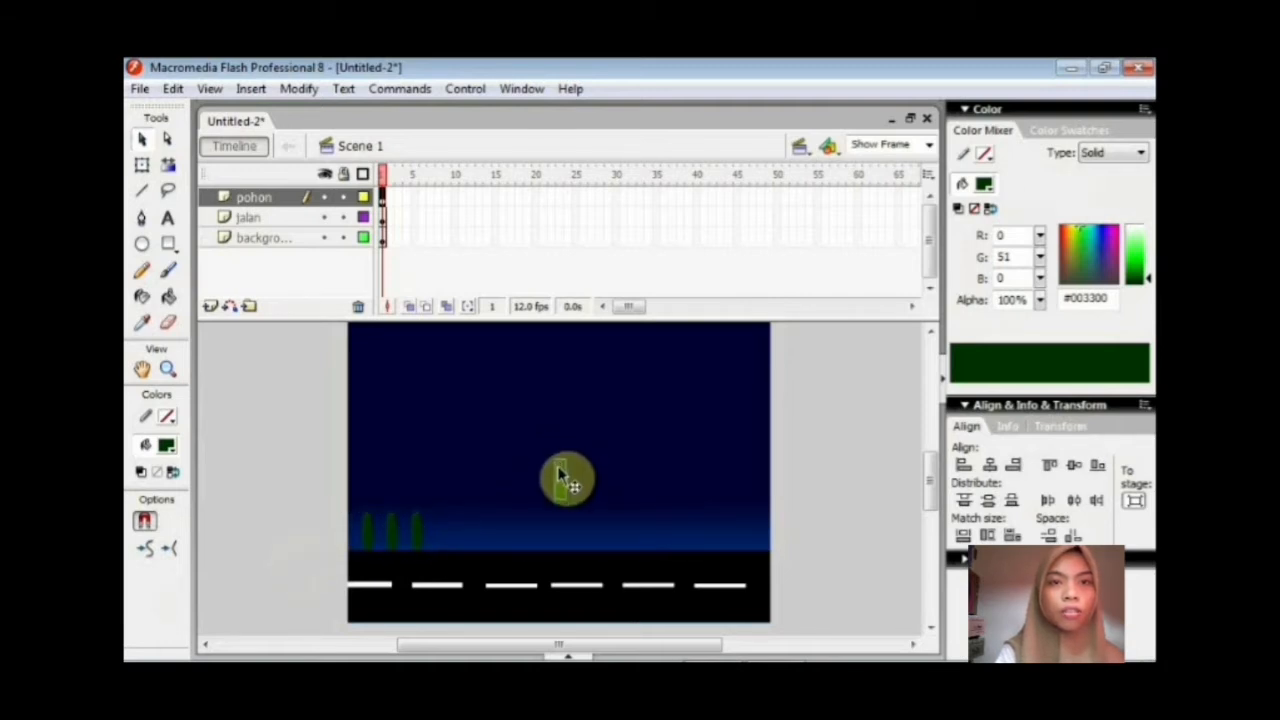
{"action": "left_click_drag", "start_coordinate": [560, 470], "coordinate": [450, 522]}
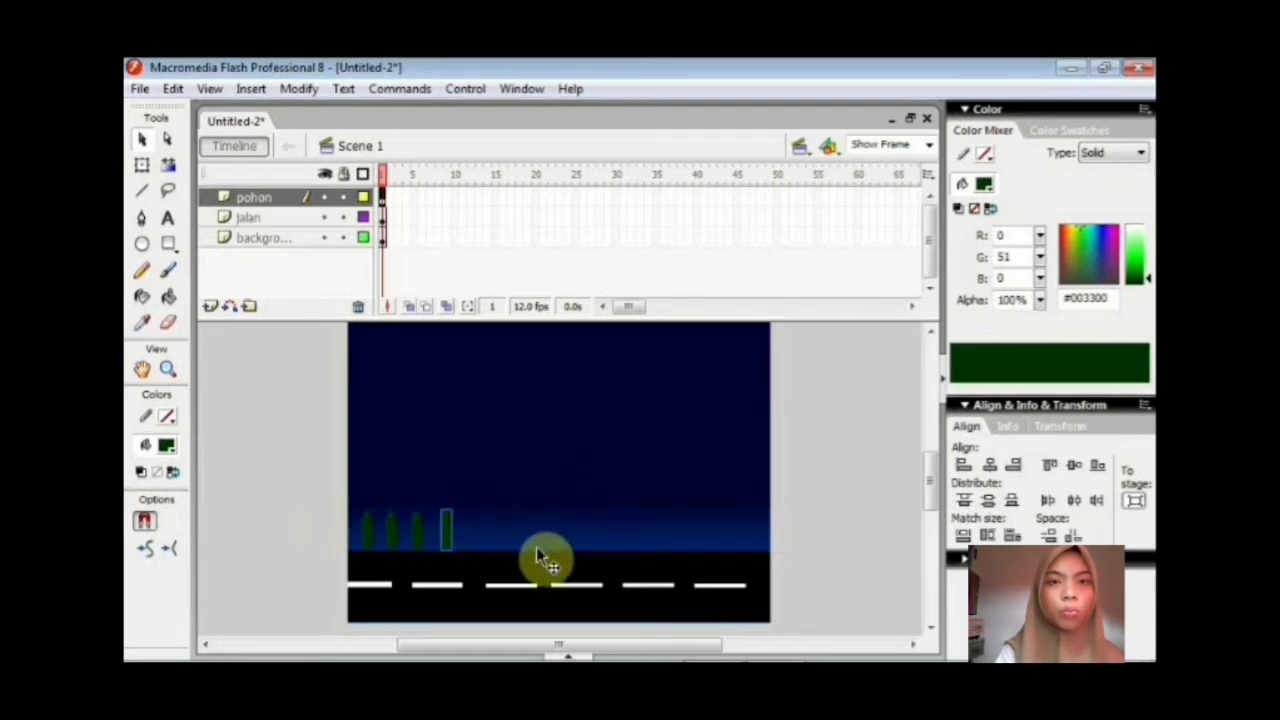
{"action": "left_click", "coordinate": [295, 512]}
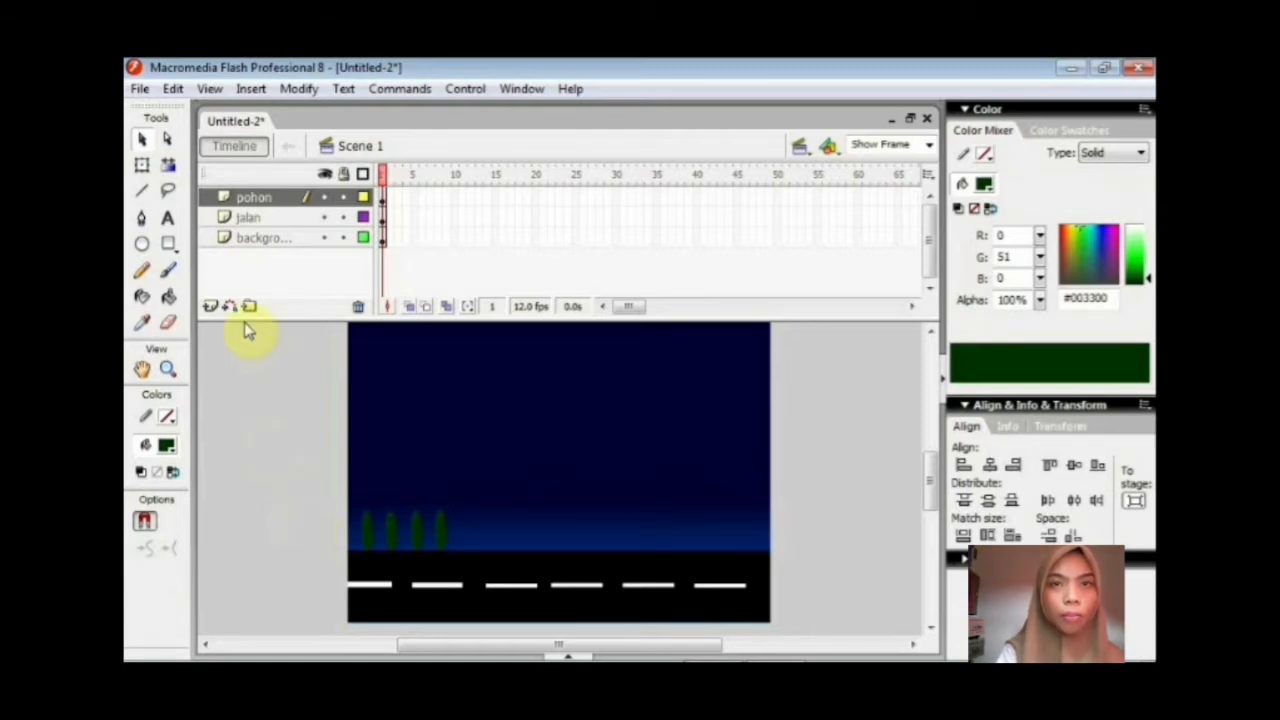
Add a new layer above pohon and name it gedung.
{"action": "left_click", "coordinate": [210, 307]}
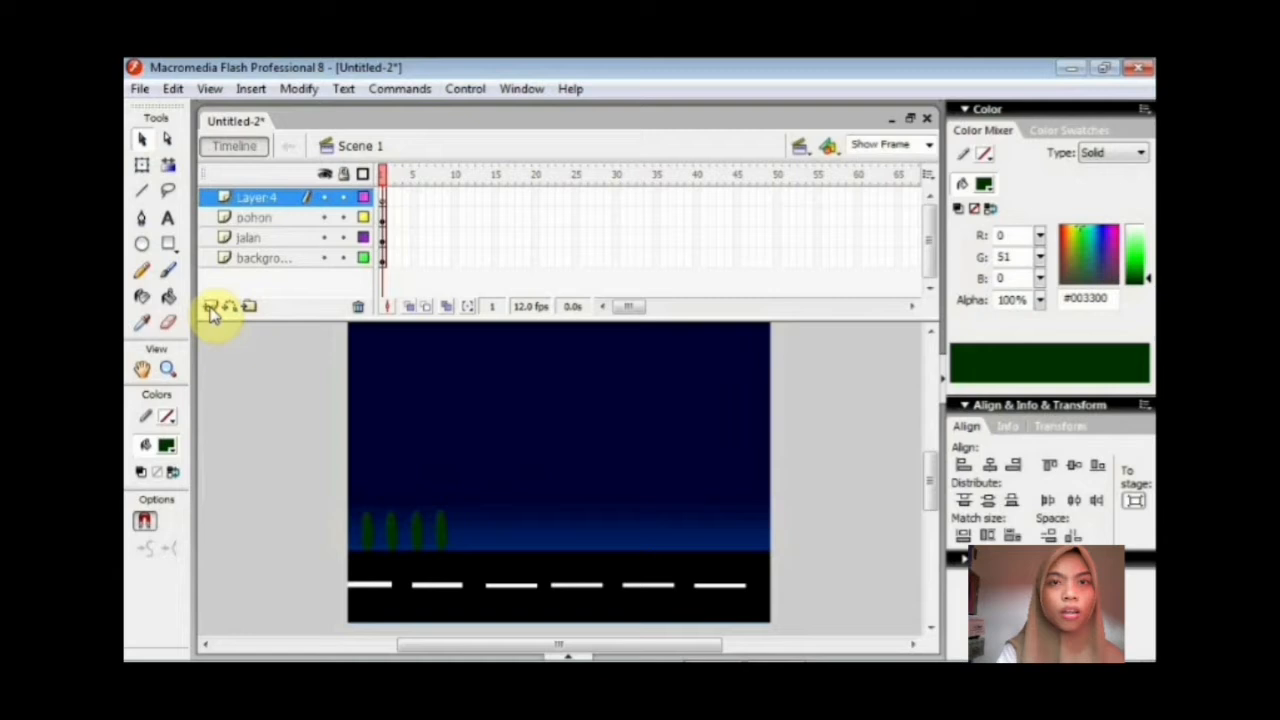
{"action": "double_click", "coordinate": [256, 197]}
{"action": "type", "text": "ga"}
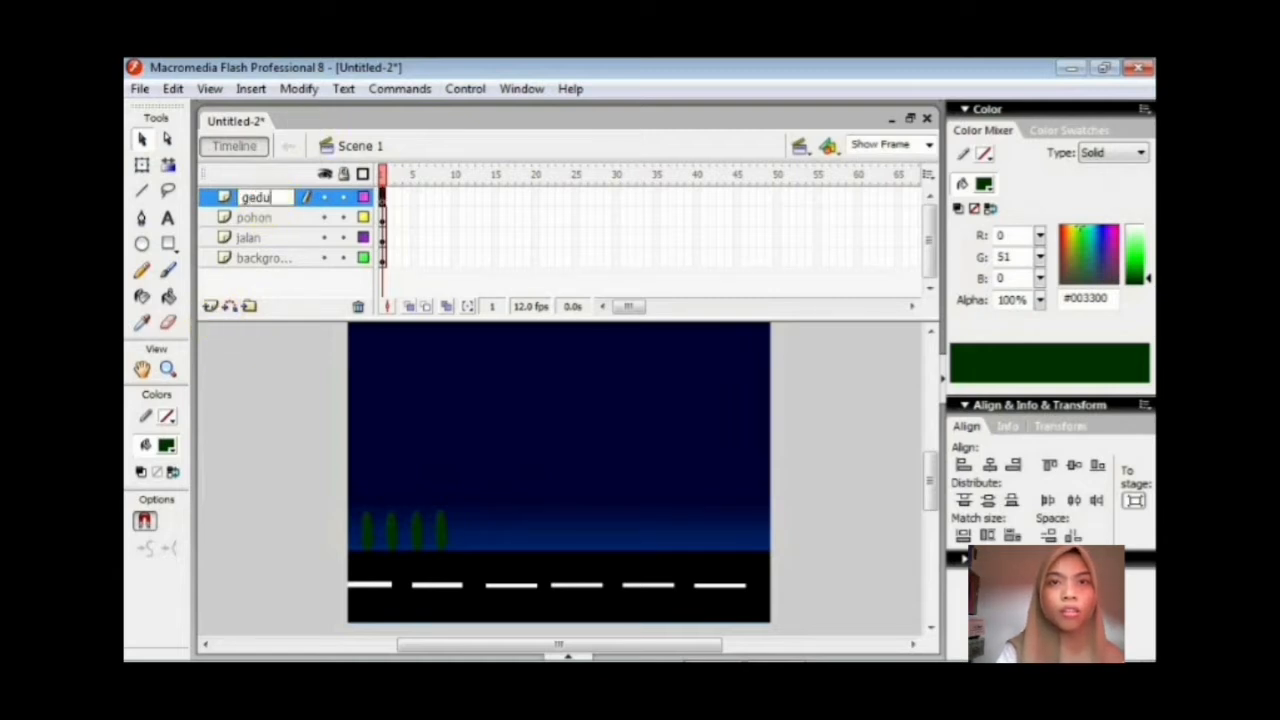
{"action": "key", "text": "Return"}
{"action": "left_click", "coordinate": [281, 379]}
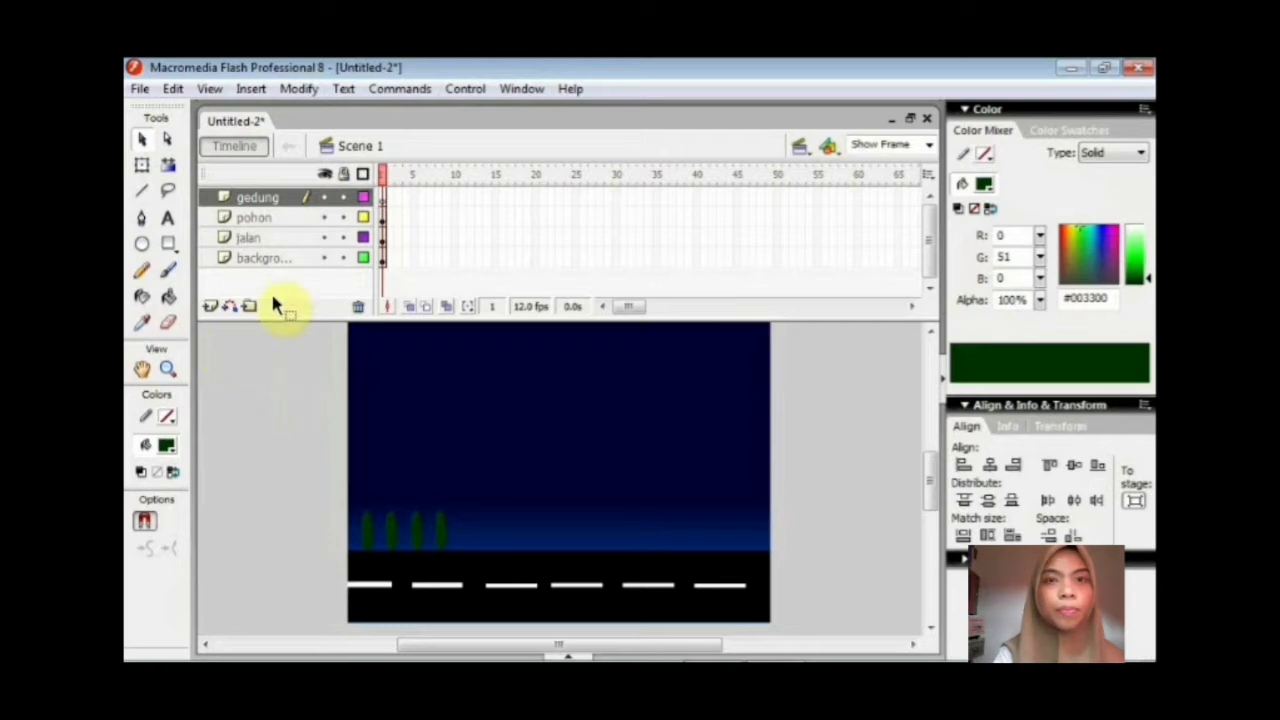
Lock the background, jalan and pohon layers.
{"action": "left_click", "coordinate": [343, 258]}
{"action": "left_click", "coordinate": [343, 238]}
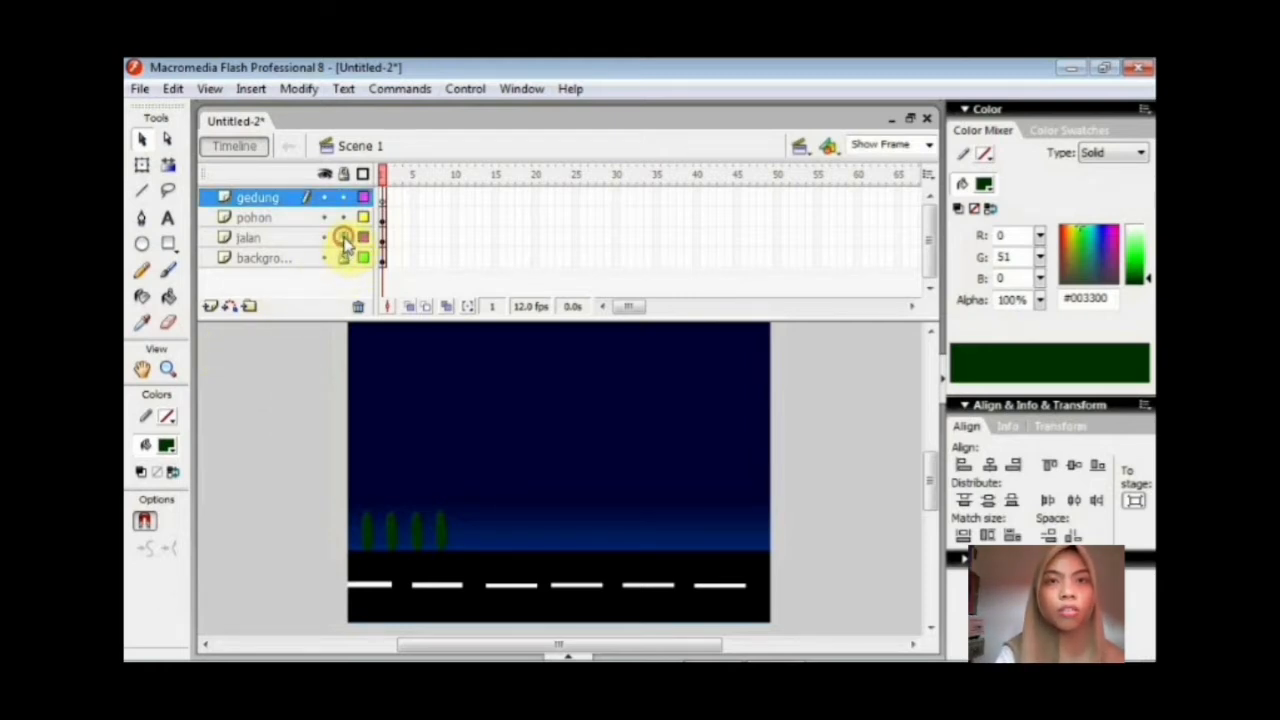
{"action": "left_click", "coordinate": [343, 218]}
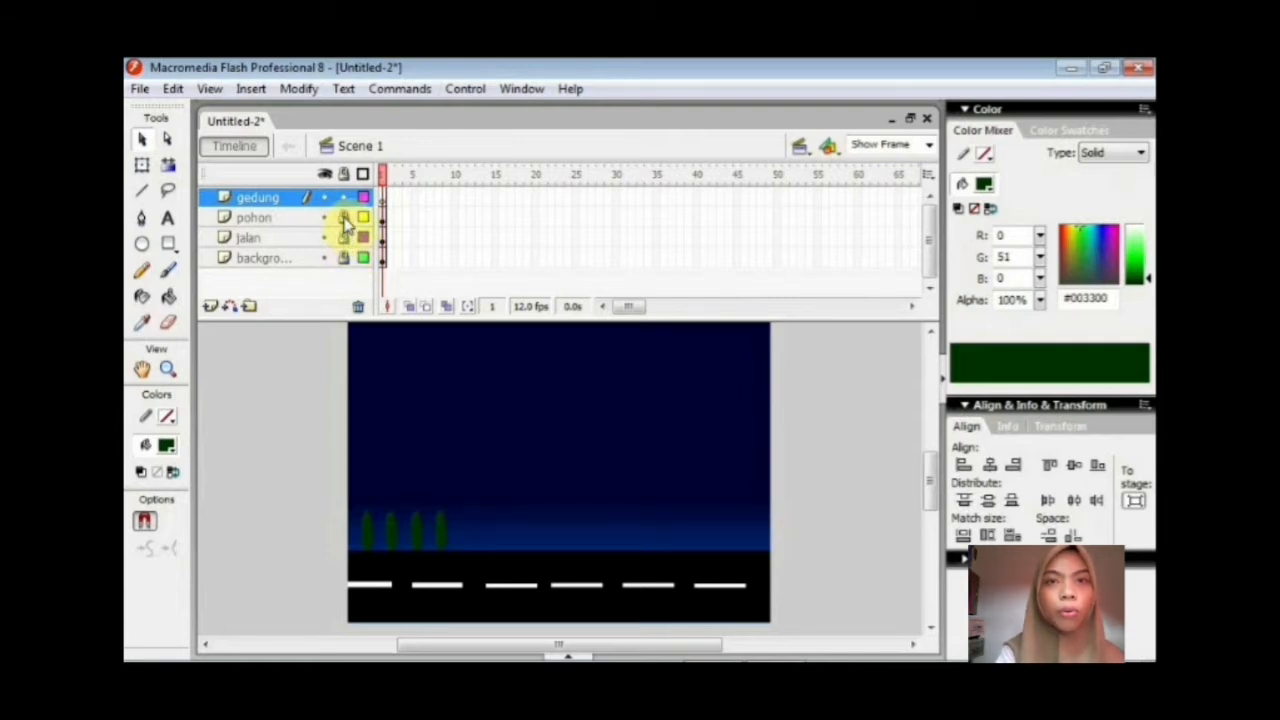
Draw three adjoining black #000000 rectangles of different heights as buildings above the road's right part, with the middle one tallest.
{"action": "left_click", "coordinate": [169, 244]}
{"action": "left_click", "coordinate": [170, 446]}
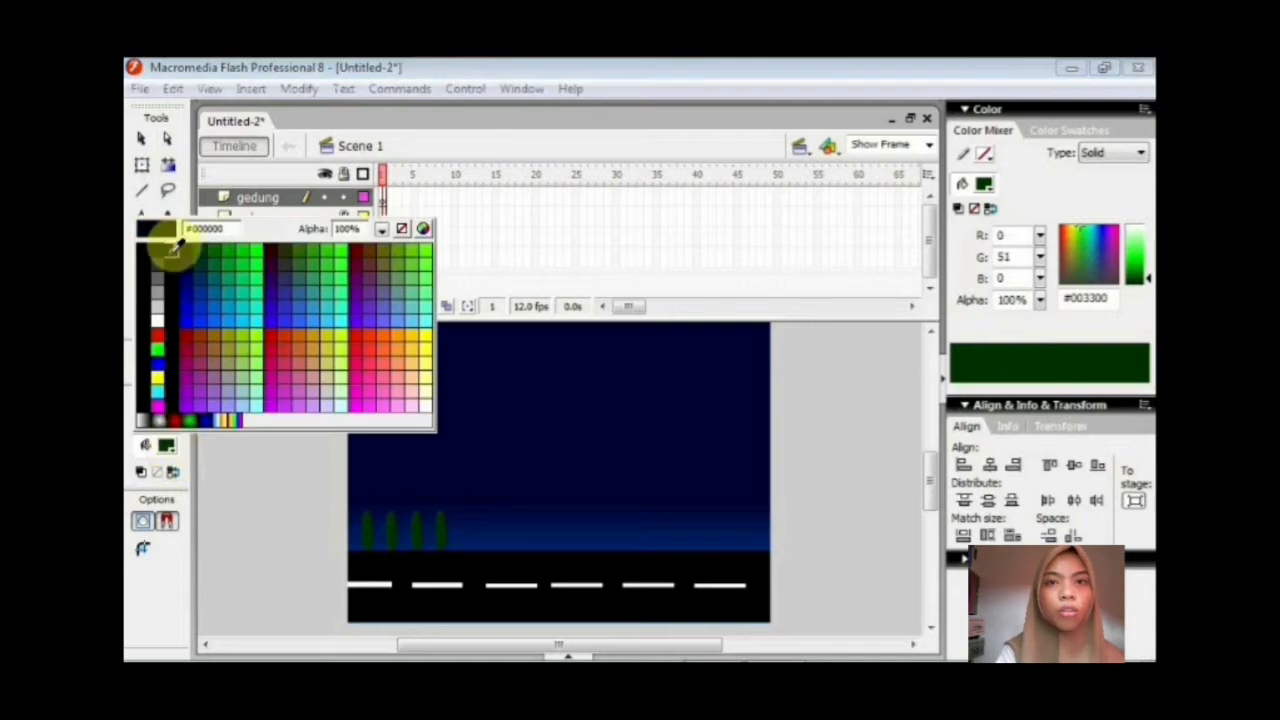
{"action": "left_click", "coordinate": [171, 262]}
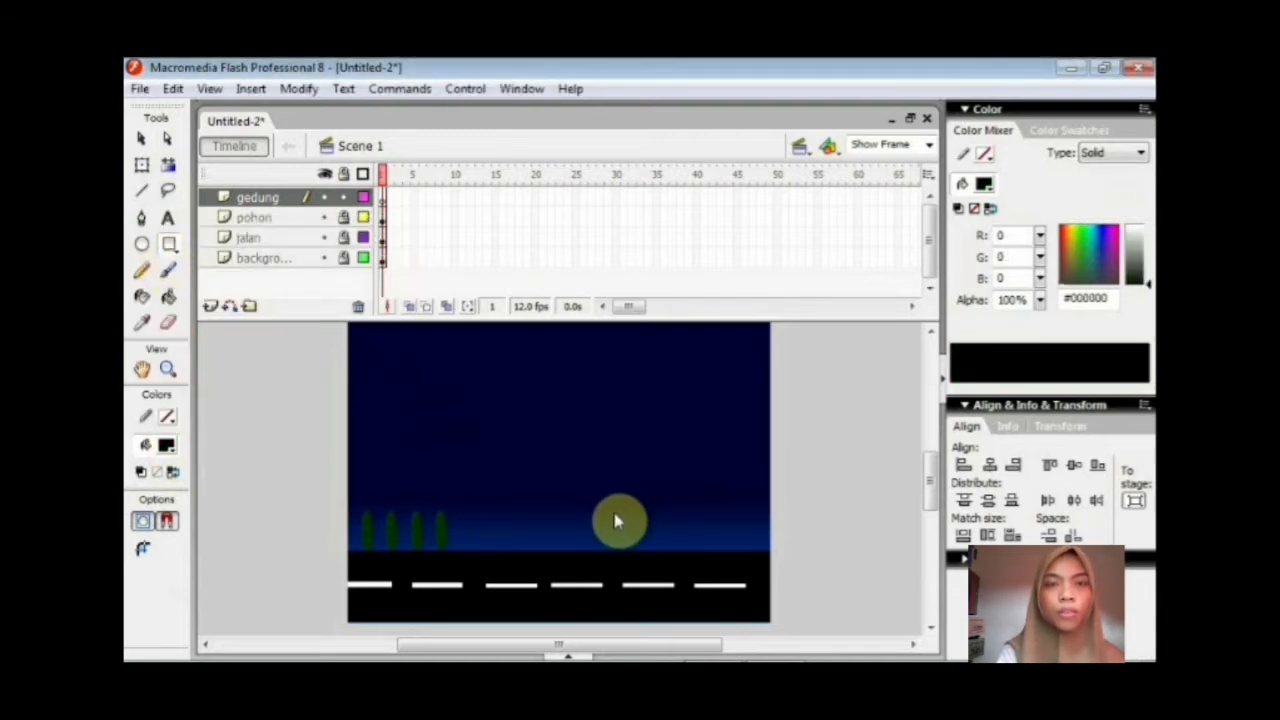
{"action": "left_click_drag", "start_coordinate": [612, 508], "coordinate": [654, 549]}
{"action": "left_click_drag", "start_coordinate": [656, 483], "coordinate": [688, 548]}
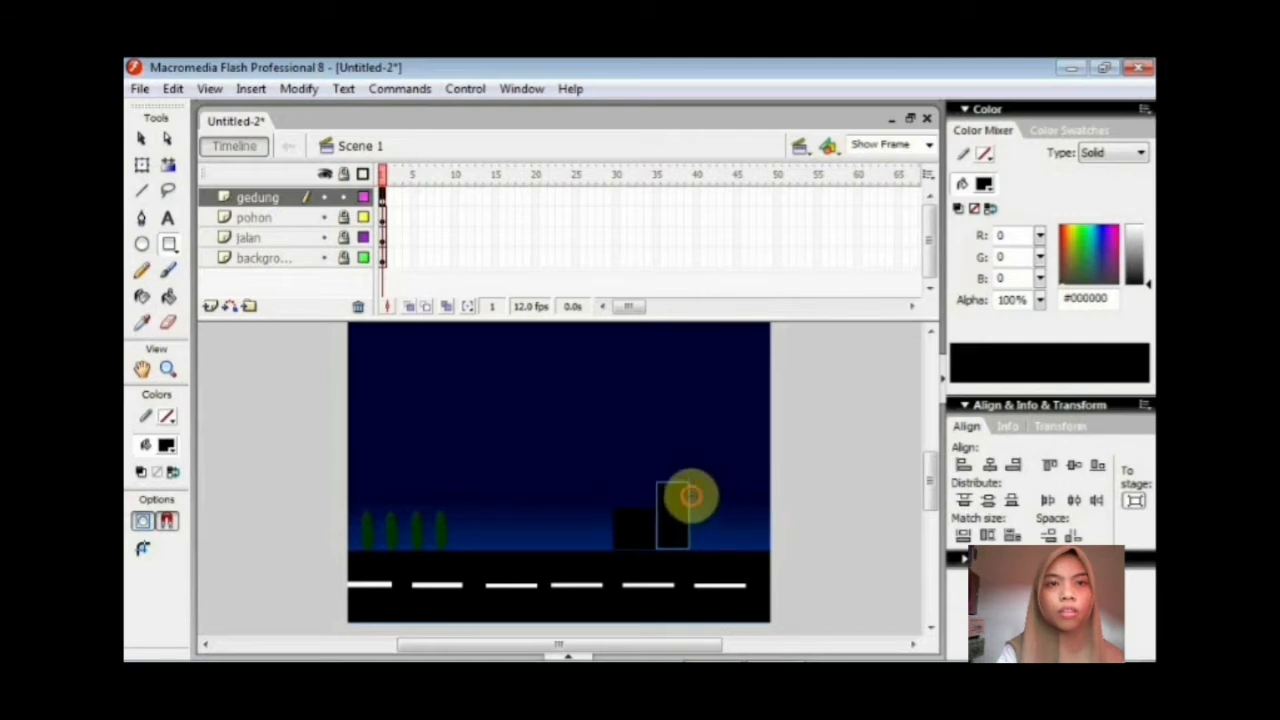
{"action": "left_click_drag", "start_coordinate": [690, 496], "coordinate": [722, 547]}
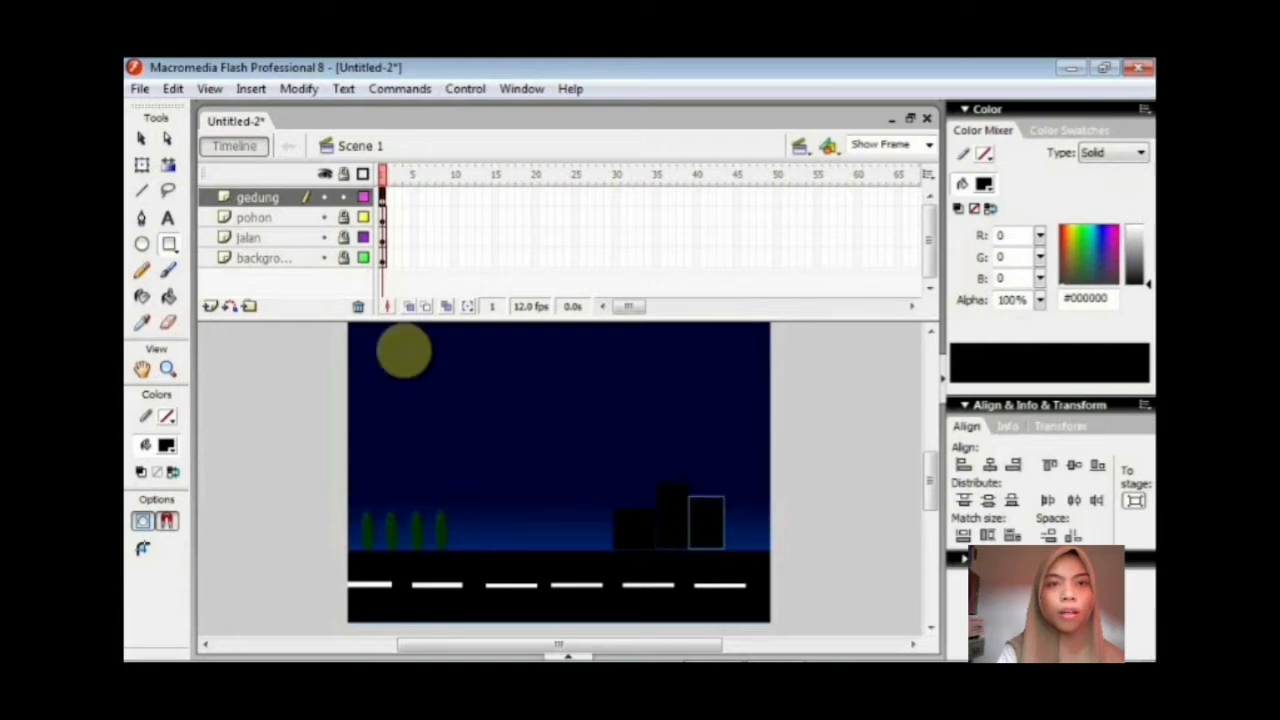
Adjust the positions of the three black building blocks so they join together and rest on the road's upper edge.
{"action": "left_click", "coordinate": [141, 138]}
{"action": "left_click", "coordinate": [634, 527]}
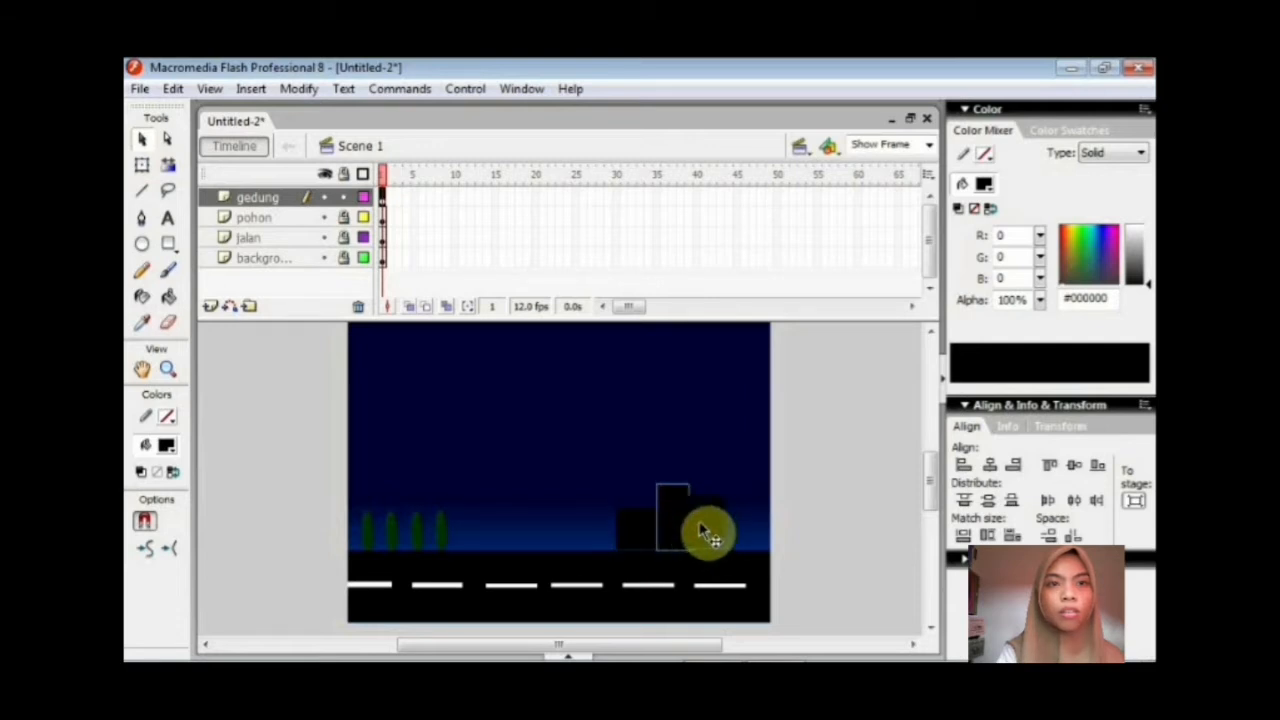
{"action": "left_click", "coordinate": [705, 530]}
{"action": "left_click_drag", "start_coordinate": [707, 530], "coordinate": [708, 537]}
{"action": "left_click", "coordinate": [642, 526]}
{"action": "left_click", "coordinate": [255, 497]}
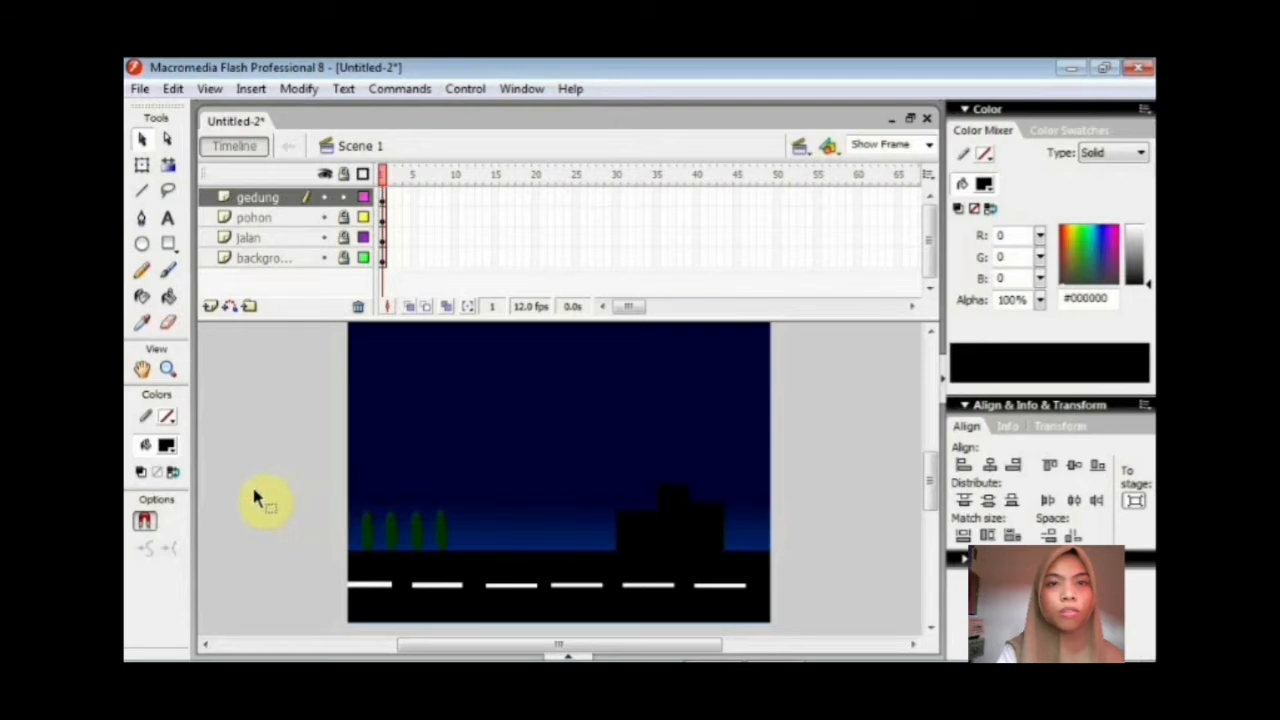
Draw a fourth, taller and narrow black rectangle directly to the right of the three buildings, standing on the road.
{"action": "left_click", "coordinate": [170, 246]}
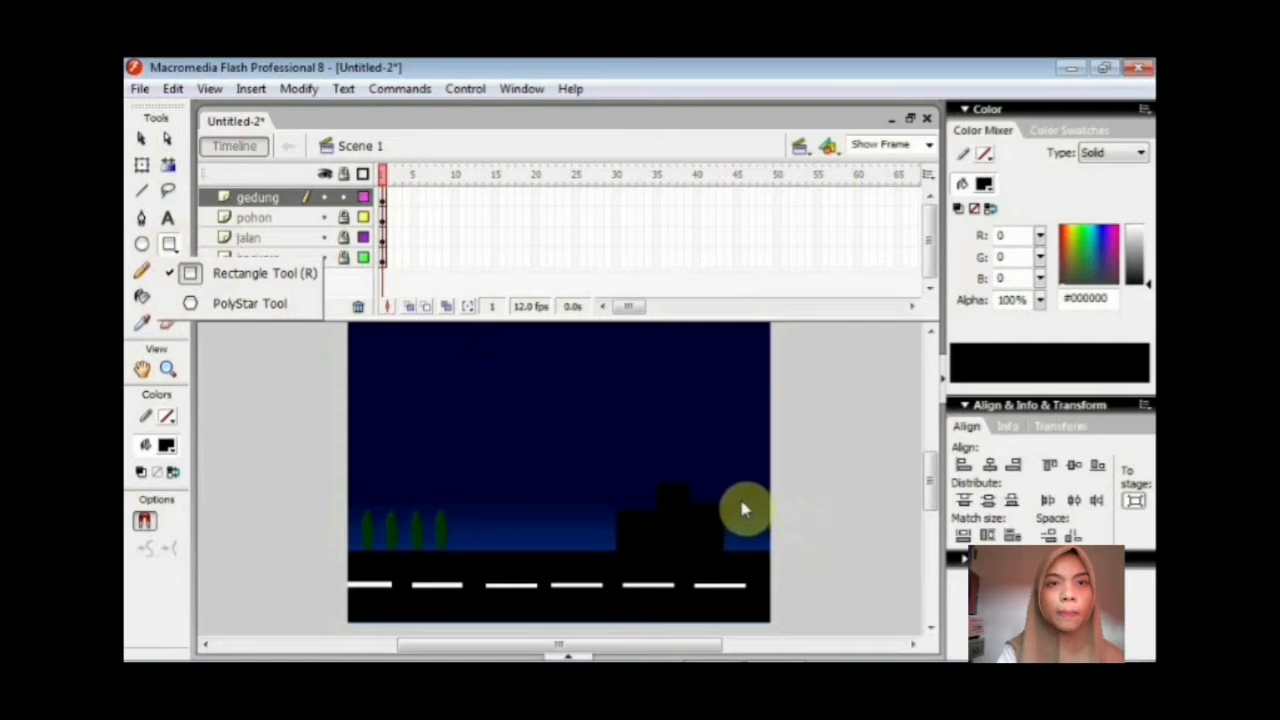
{"action": "left_click", "coordinate": [195, 273]}
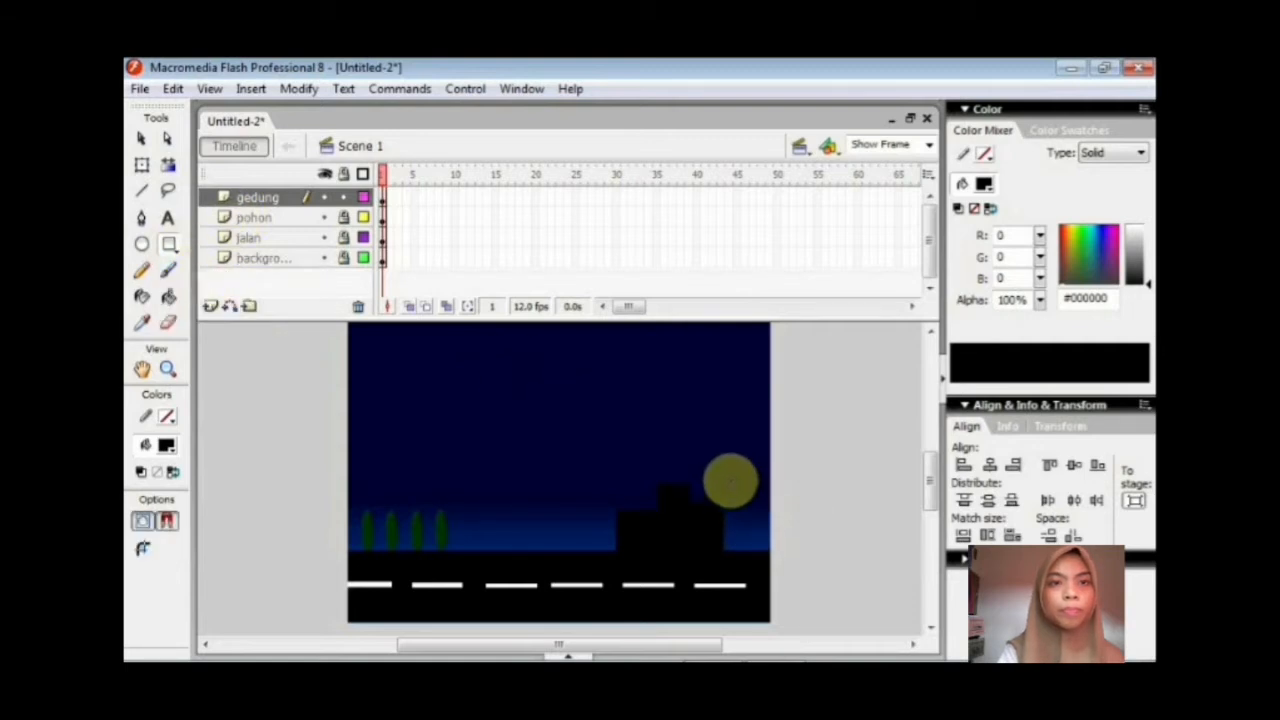
{"action": "left_click_drag", "start_coordinate": [724, 461], "coordinate": [753, 549]}
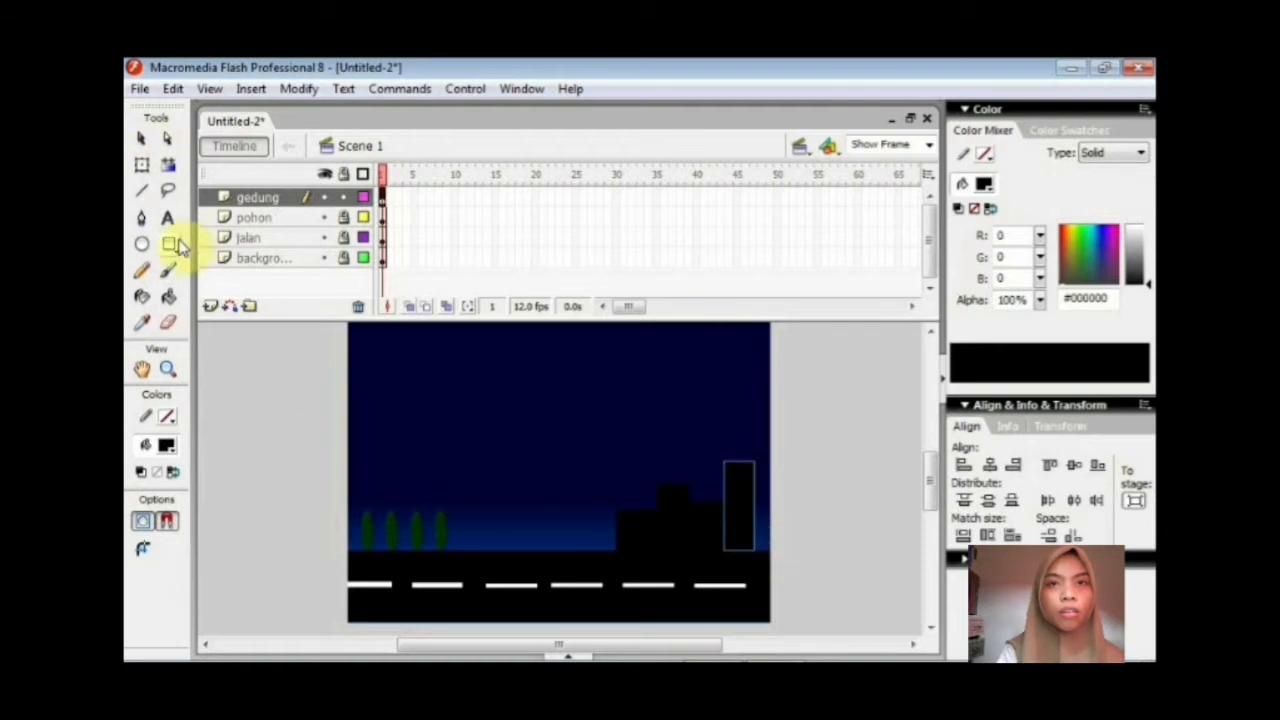
{"action": "left_click", "coordinate": [166, 445]}
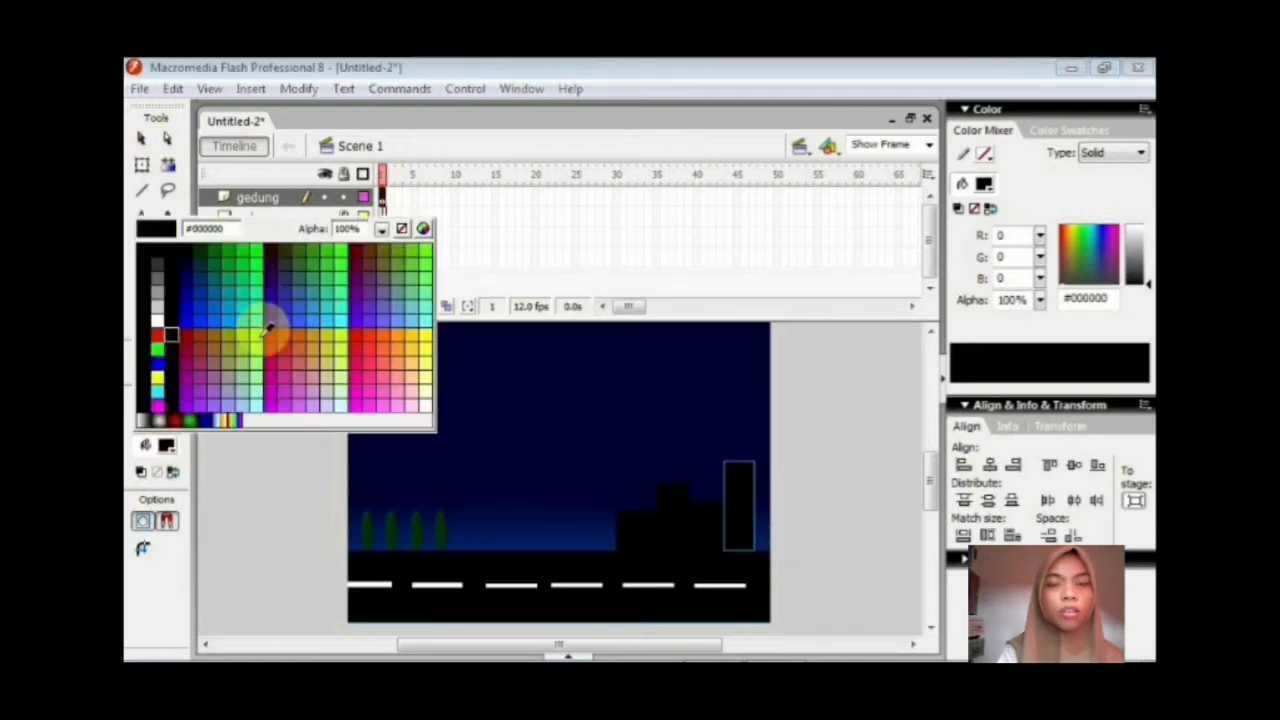
{"action": "left_click", "coordinate": [418, 333]}
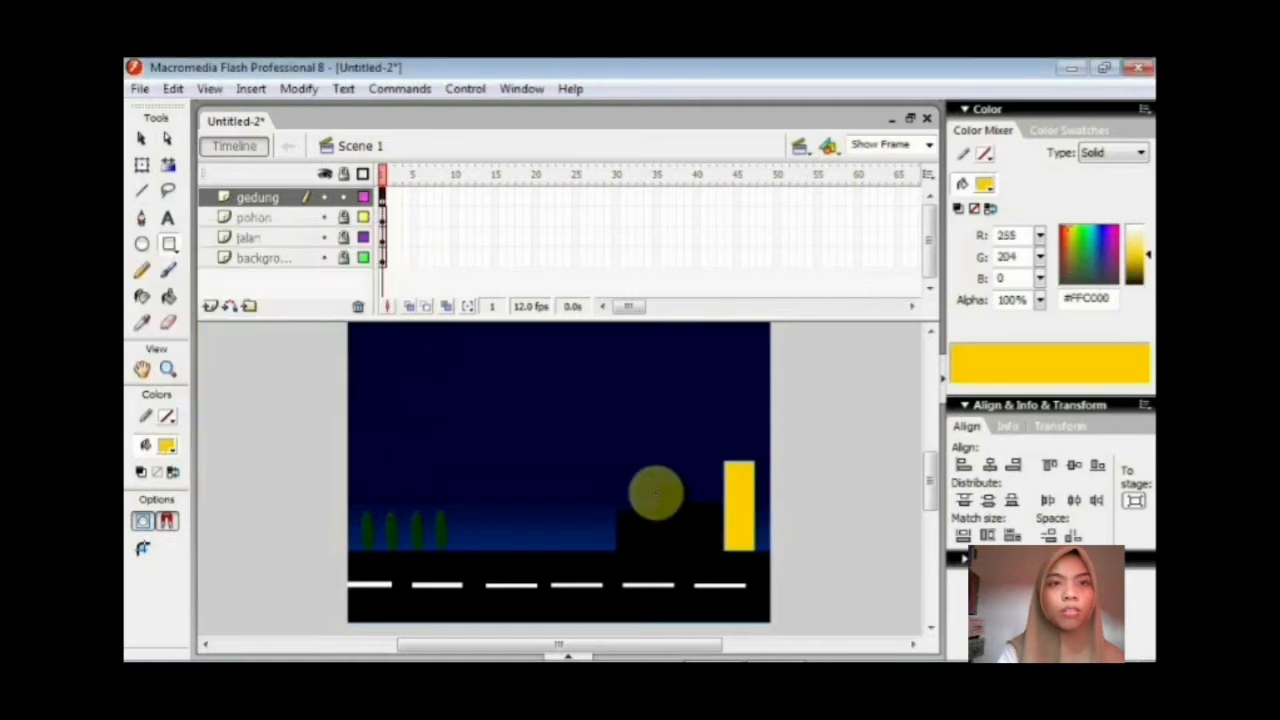
{"action": "left_click", "coordinate": [166, 445]}
{"action": "left_click", "coordinate": [158, 262]}
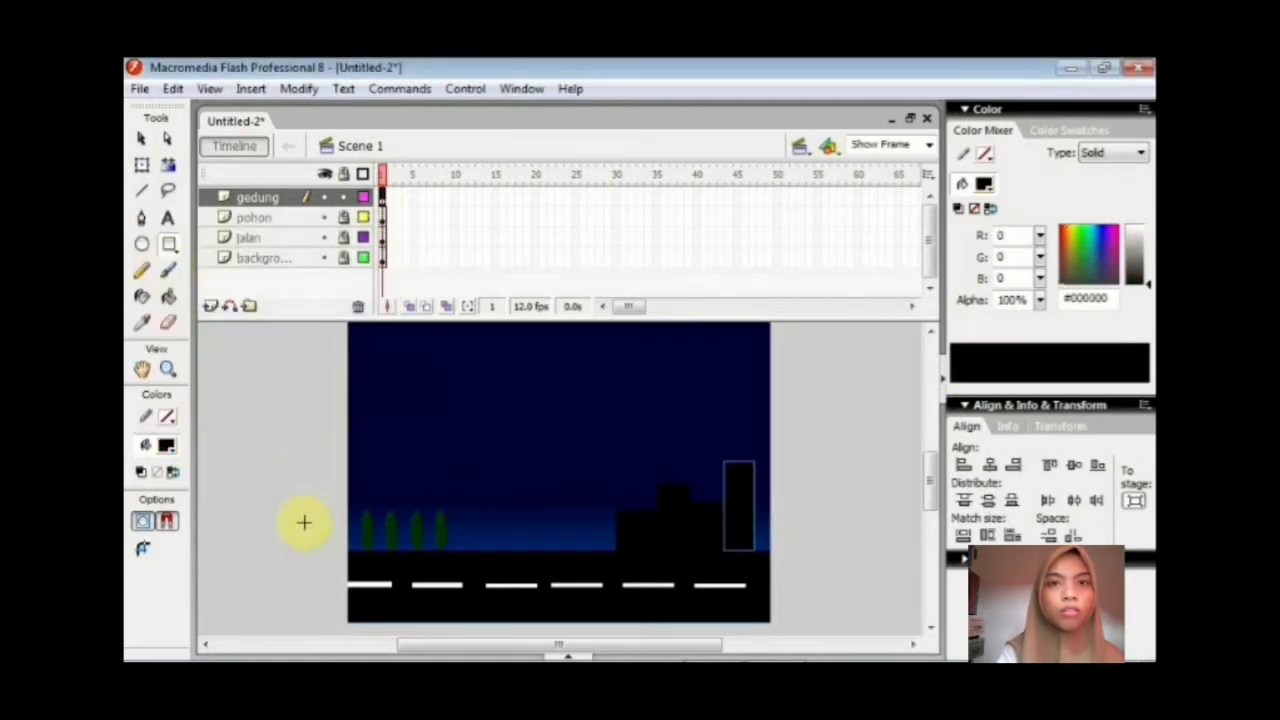
Set the Rectangle tool's fill to yellow #FFFF00 and draw a small square window on the leftmost building.
{"action": "left_click", "coordinate": [143, 140]}
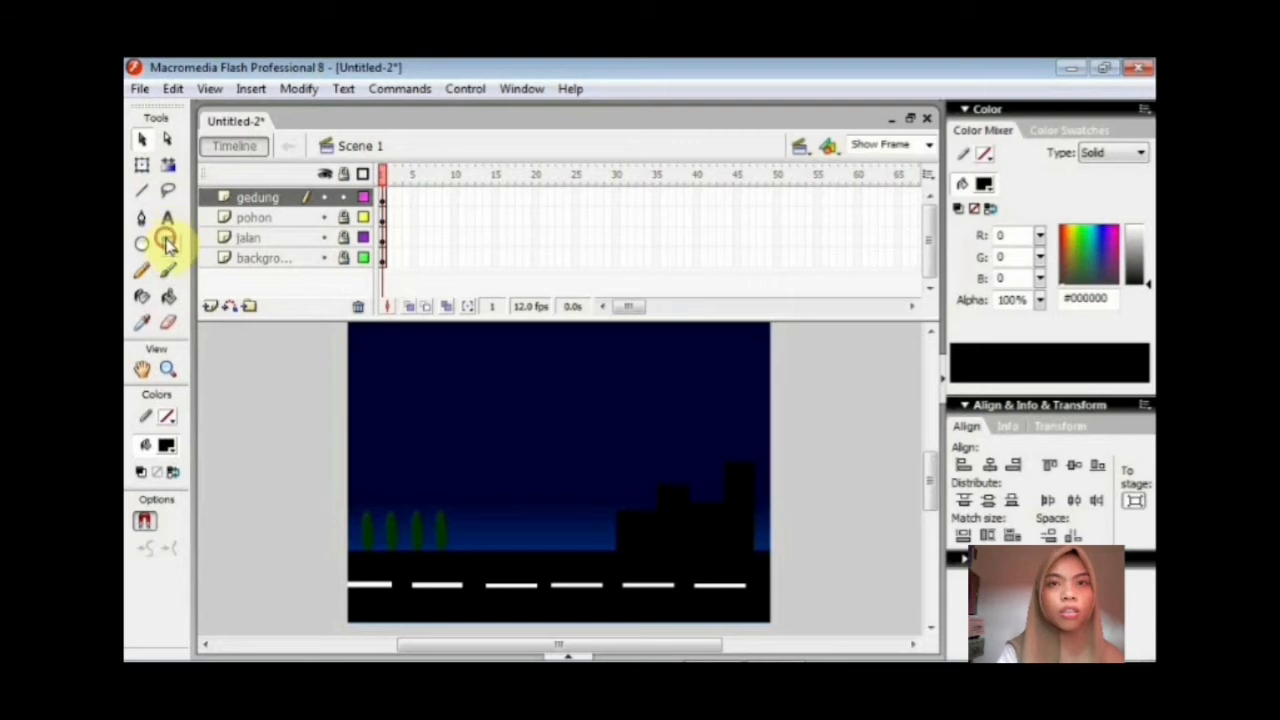
{"action": "left_click_drag", "start_coordinate": [168, 240], "coordinate": [178, 272]}
{"action": "left_click", "coordinate": [167, 445]}
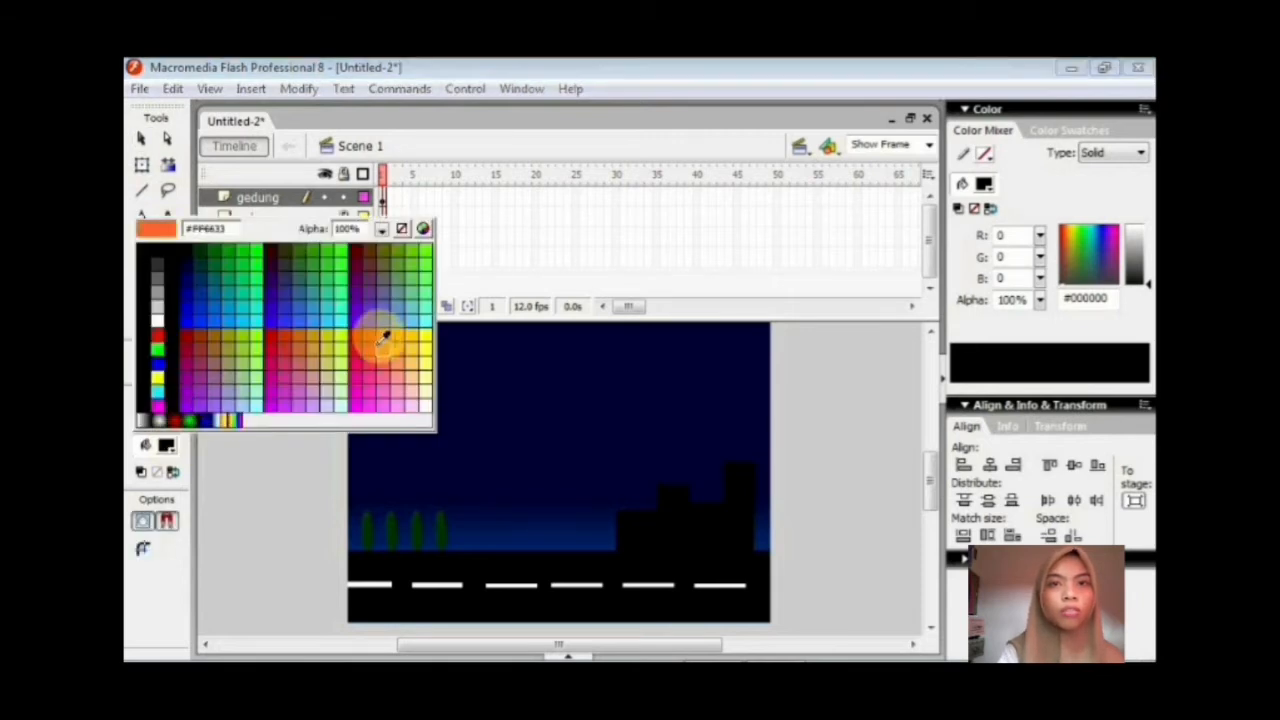
{"action": "left_click", "coordinate": [427, 327]}
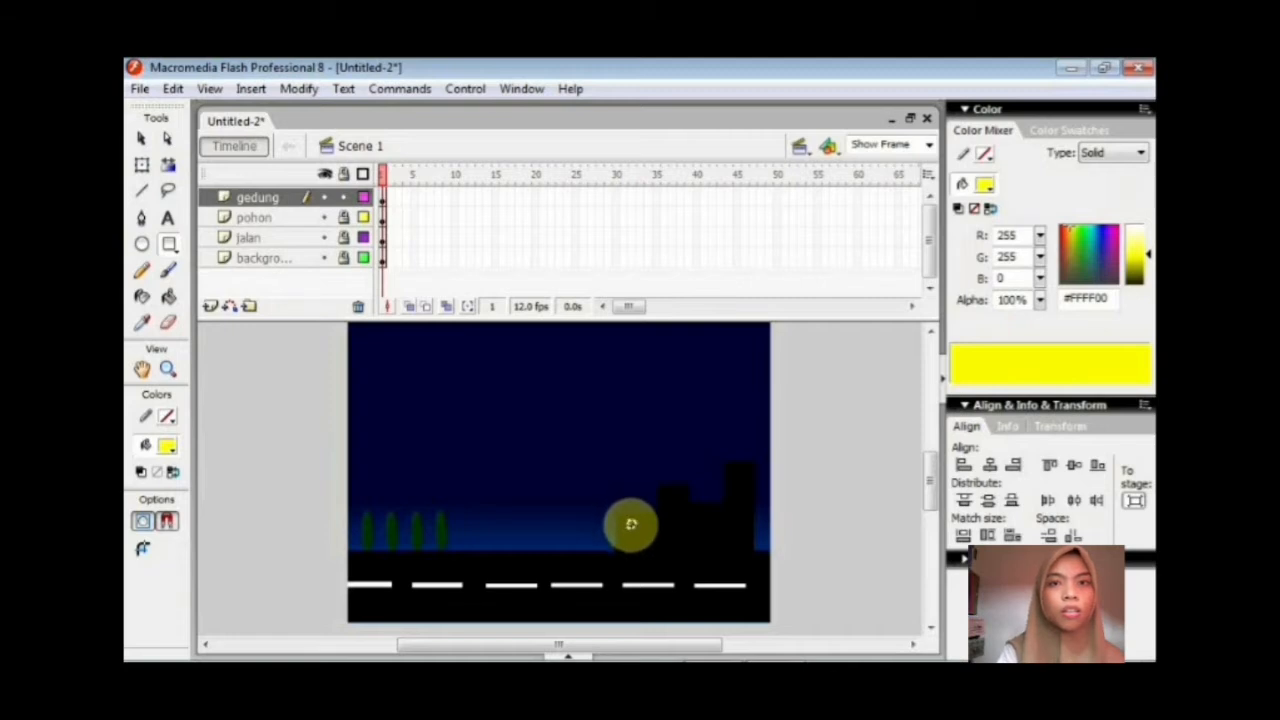
{"action": "left_click_drag", "start_coordinate": [628, 520], "coordinate": [636, 528]}
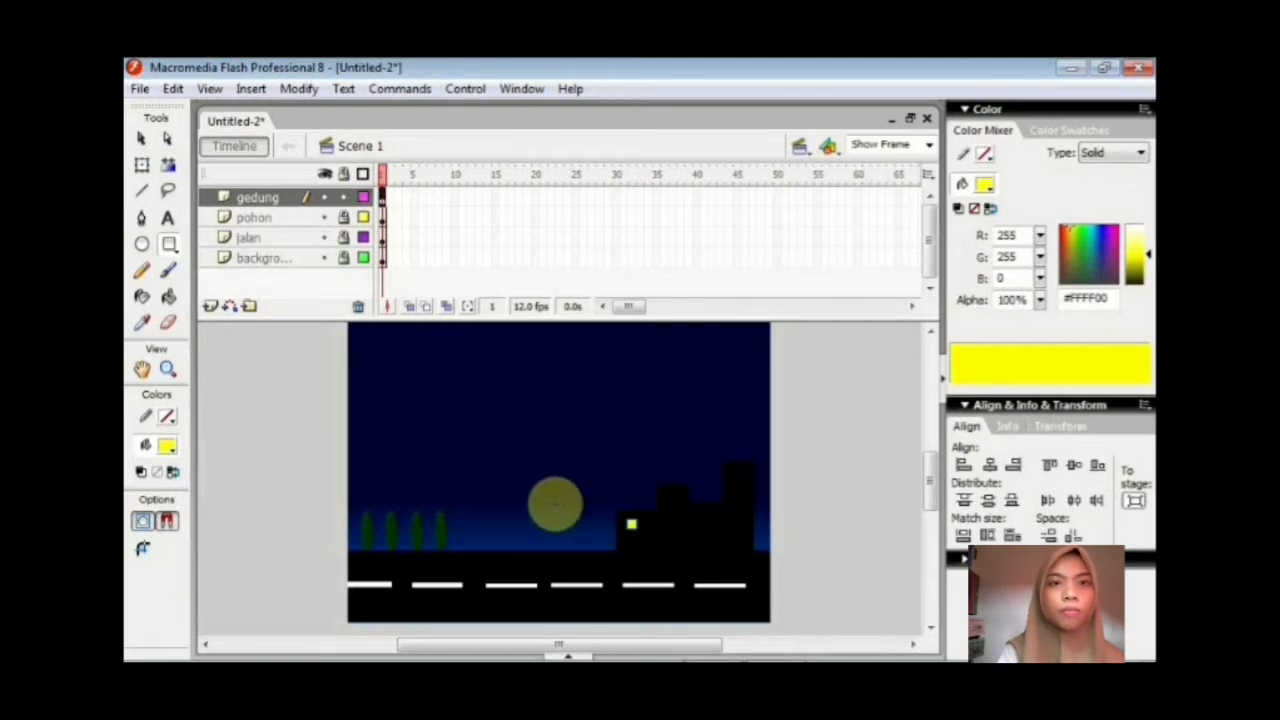
Create a second yellow window of the same size and place it directly below the first on the leftmost building.
{"action": "left_click_drag", "start_coordinate": [556, 475], "coordinate": [563, 483]}
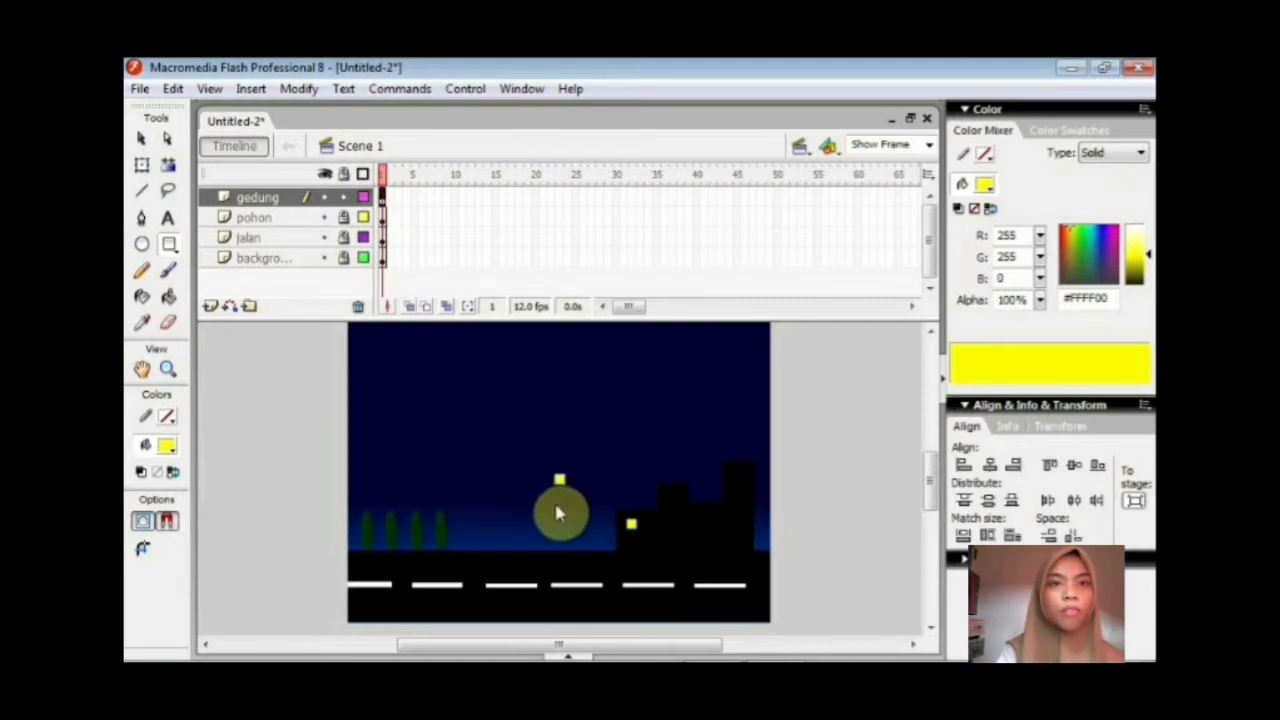
{"action": "left_click", "coordinate": [143, 140]}
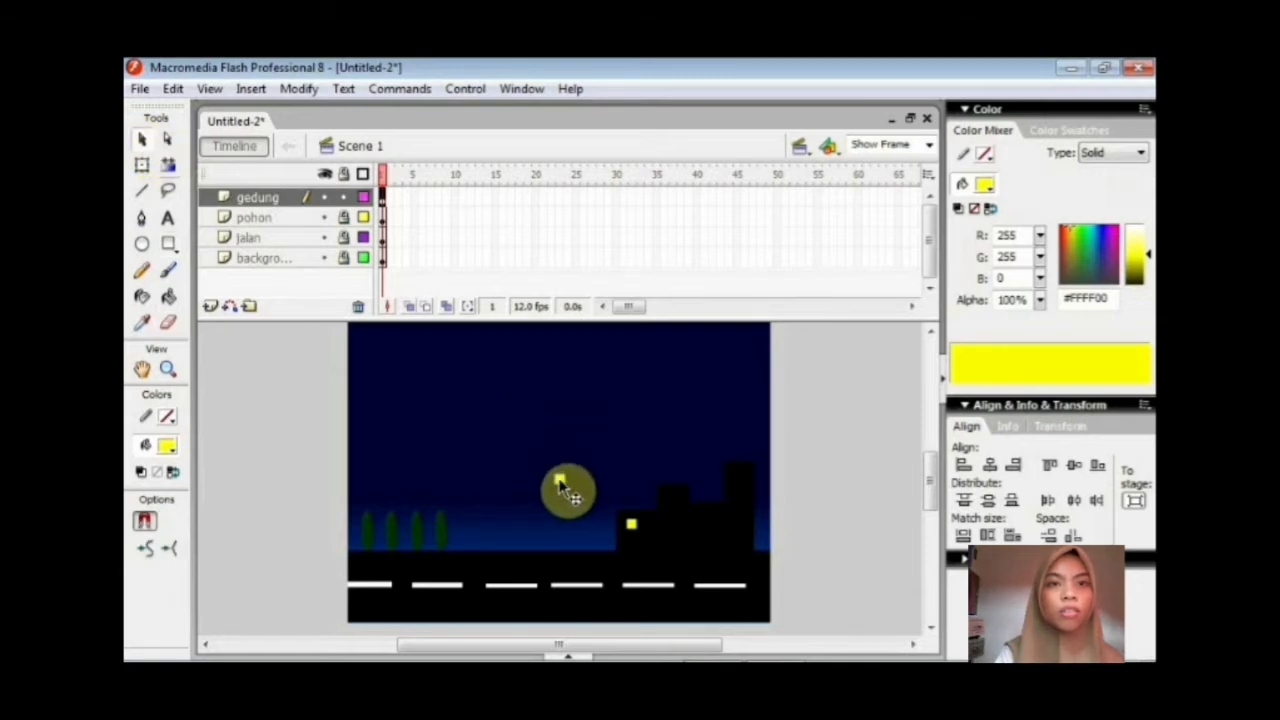
{"action": "left_click_drag", "start_coordinate": [631, 538], "coordinate": [631, 538]}
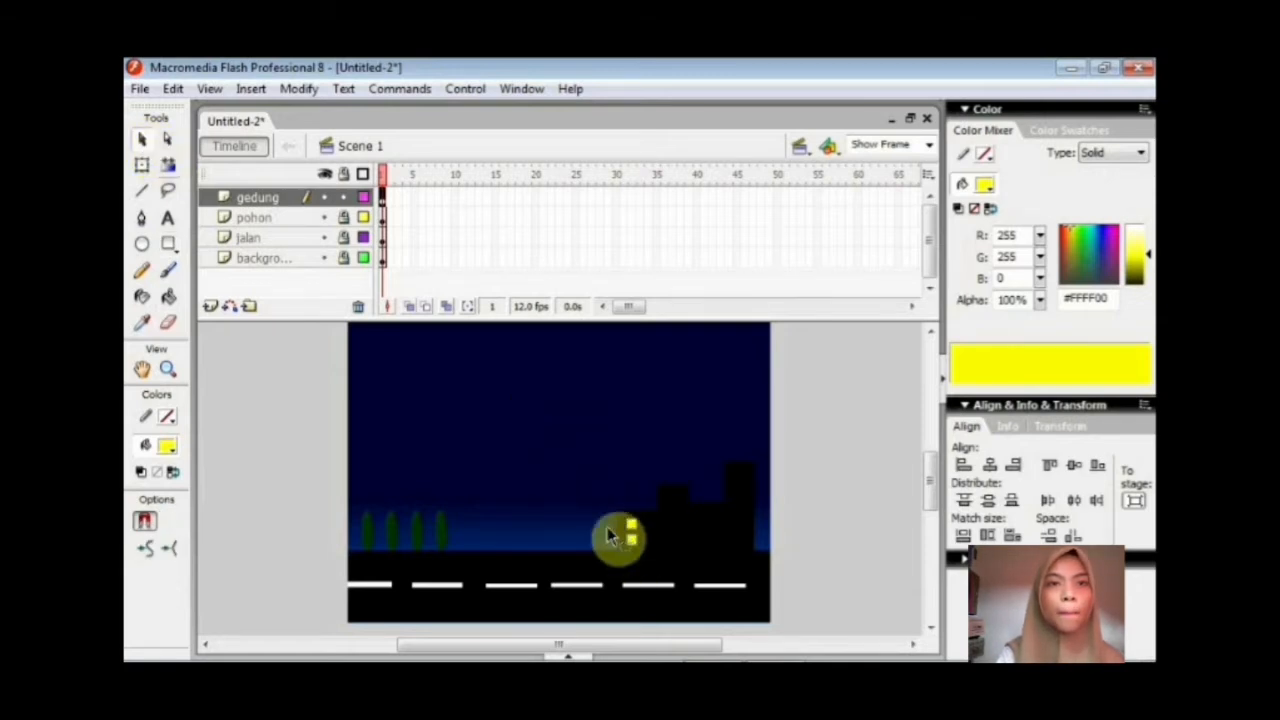
Paste copies of the yellow window and stack three of them in a column on the second building.
{"action": "key", "text": "ctrl+v"}
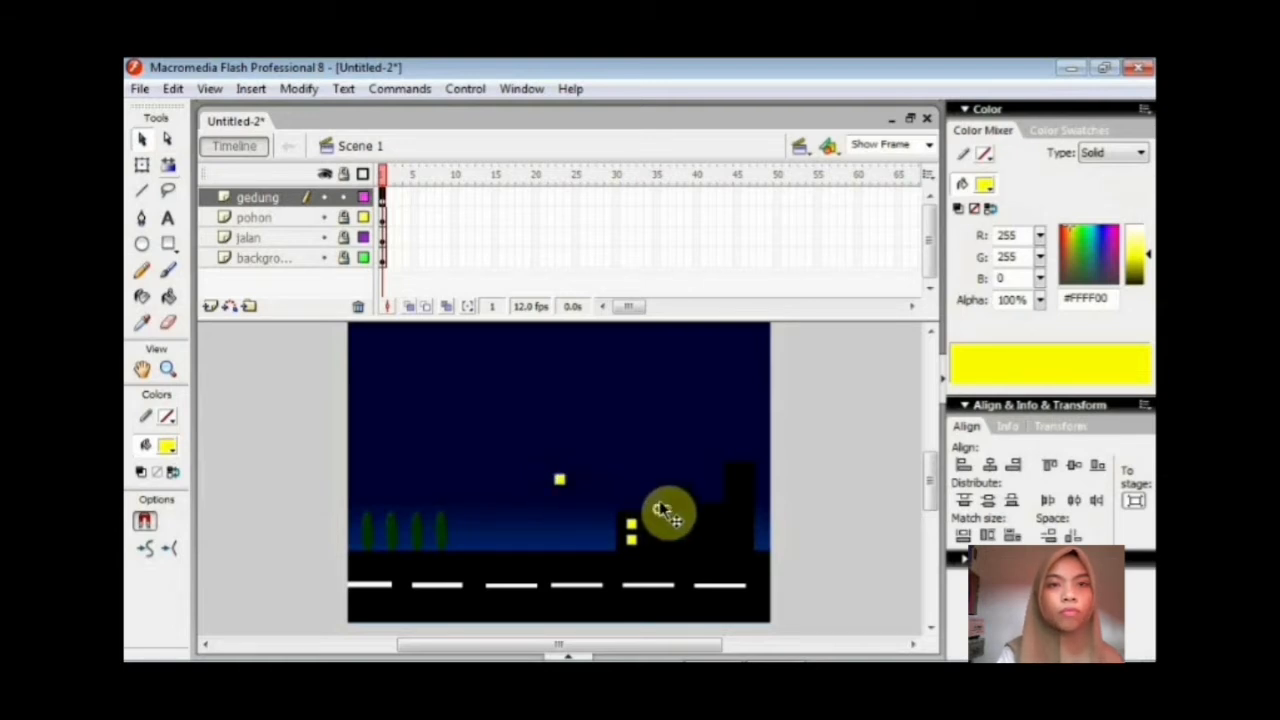
{"action": "left_click_drag", "start_coordinate": [668, 494], "coordinate": [670, 514]}
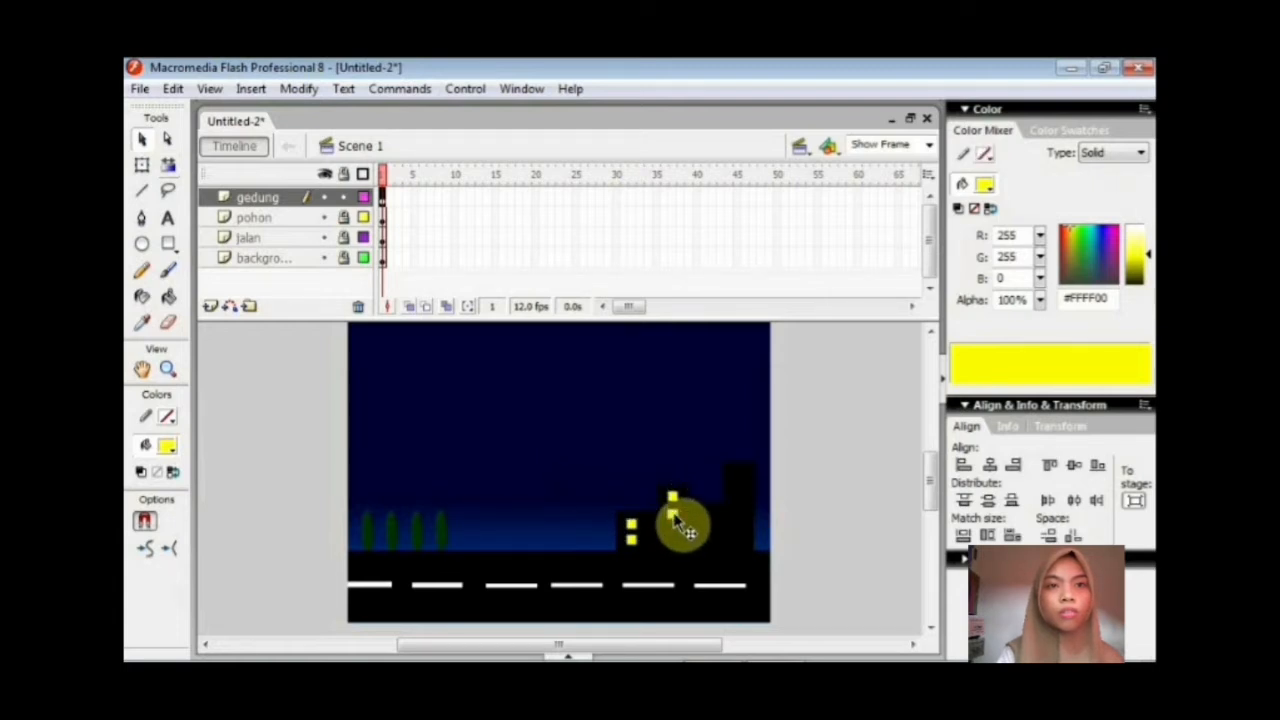
{"action": "key", "text": "ctrl+v"}
{"action": "left_click_drag", "start_coordinate": [561, 484], "coordinate": [673, 535]}
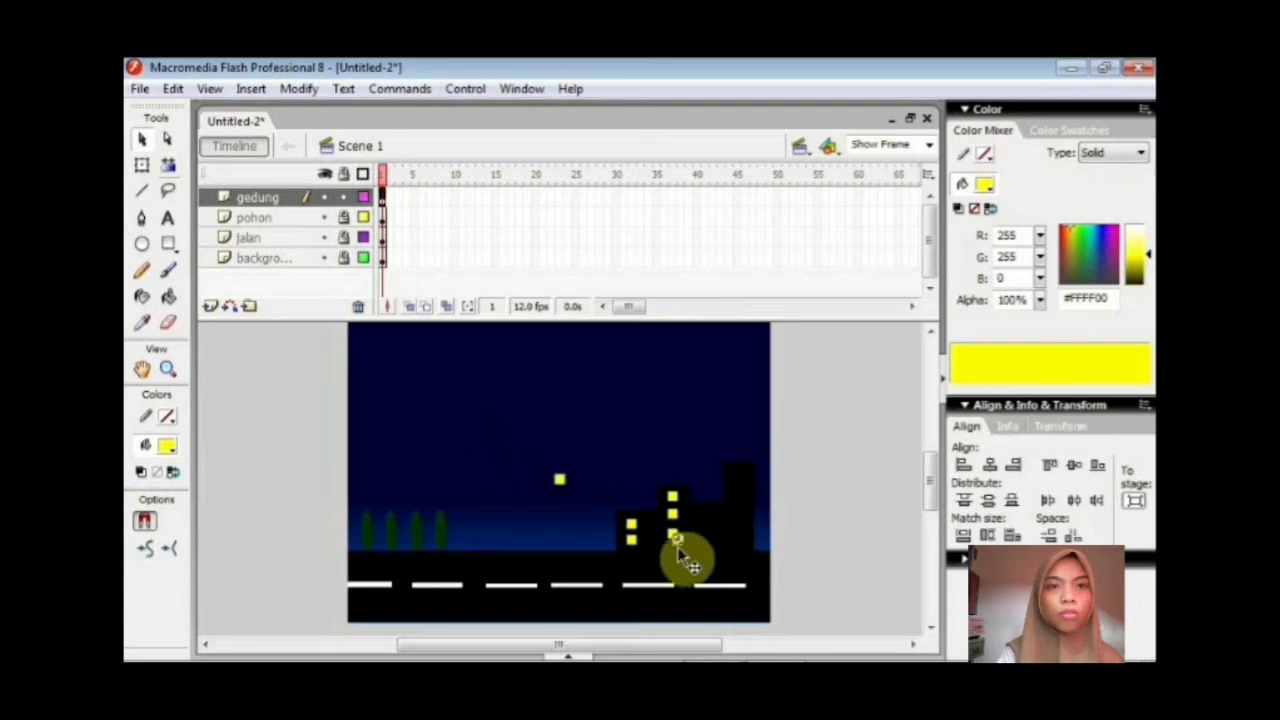
Place copies of the yellow window on the remaining buildings: two stacked on the third and a column of four on the tallest.
{"action": "left_click_drag", "start_coordinate": [677, 546], "coordinate": [565, 487]}
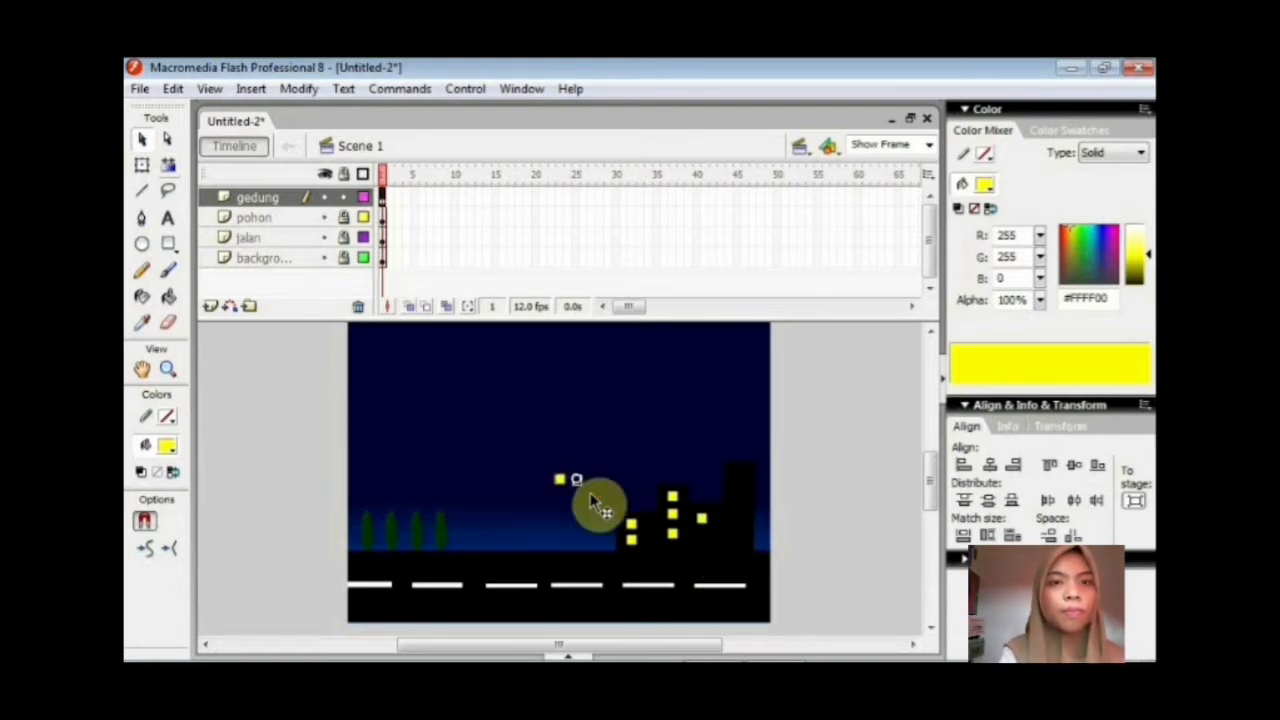
{"action": "left_click_drag", "start_coordinate": [699, 532], "coordinate": [703, 536]}
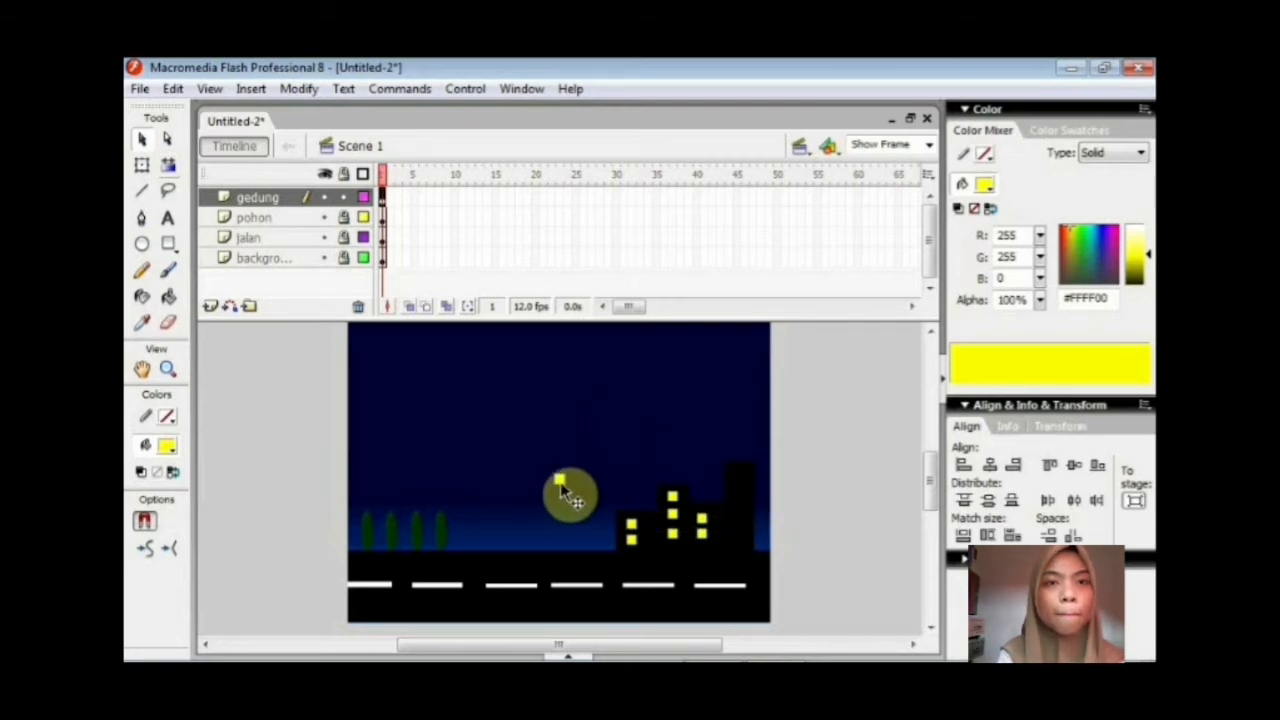
{"action": "left_click_drag", "start_coordinate": [559, 482], "coordinate": [740, 480]}
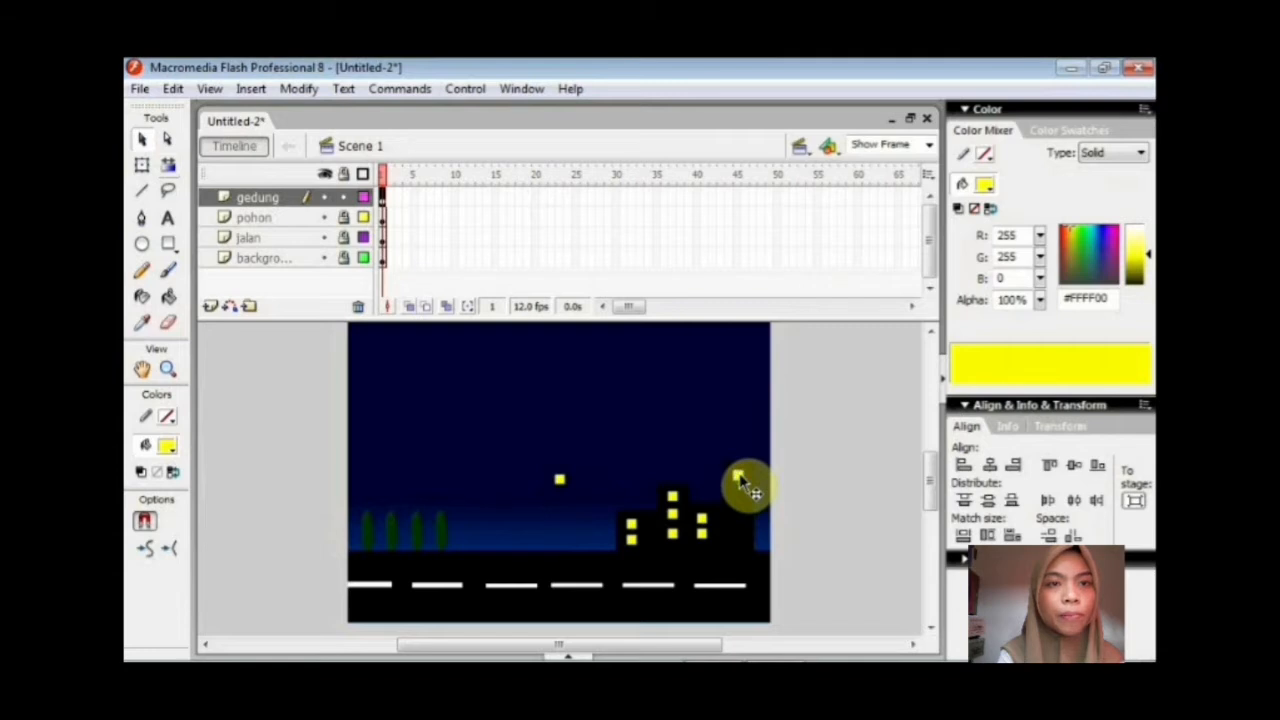
{"action": "left_click_drag", "start_coordinate": [559, 481], "coordinate": [741, 512]}
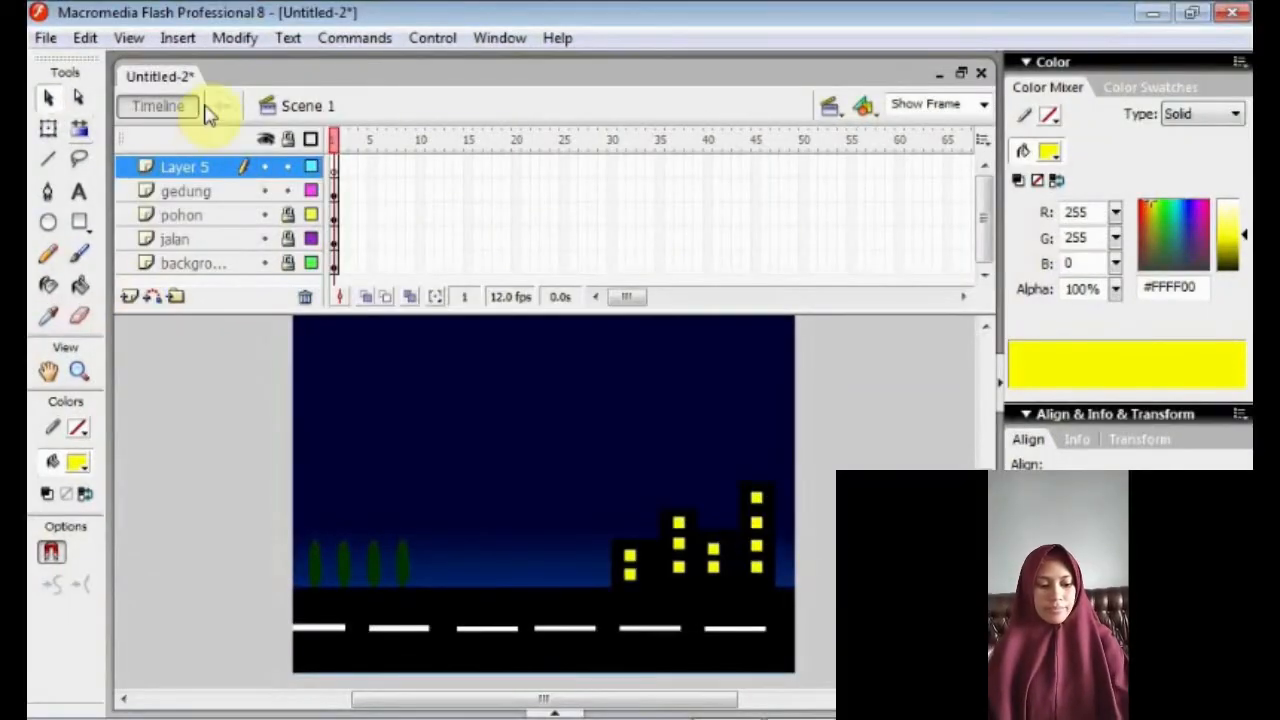
Rename the new layer above gedung, Layer 5, as bintang A.
{"action": "left_click", "coordinate": [199, 170]}
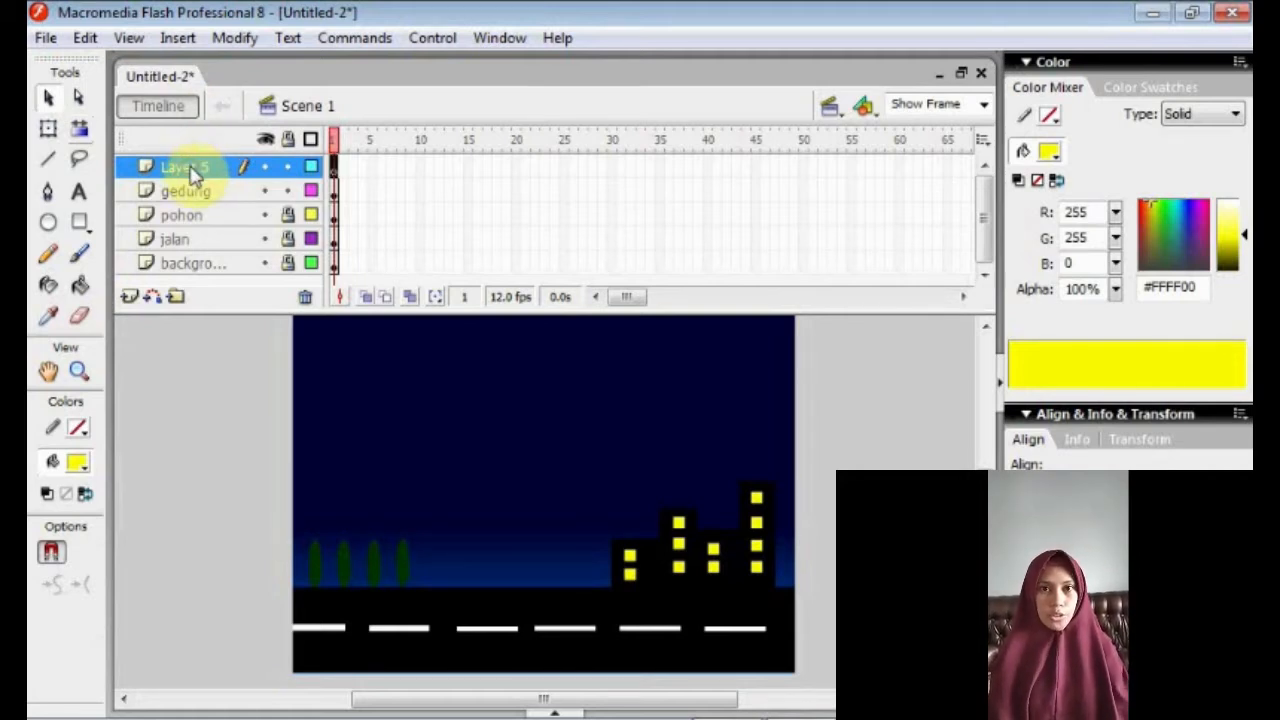
{"action": "double_click", "coordinate": [192, 168]}
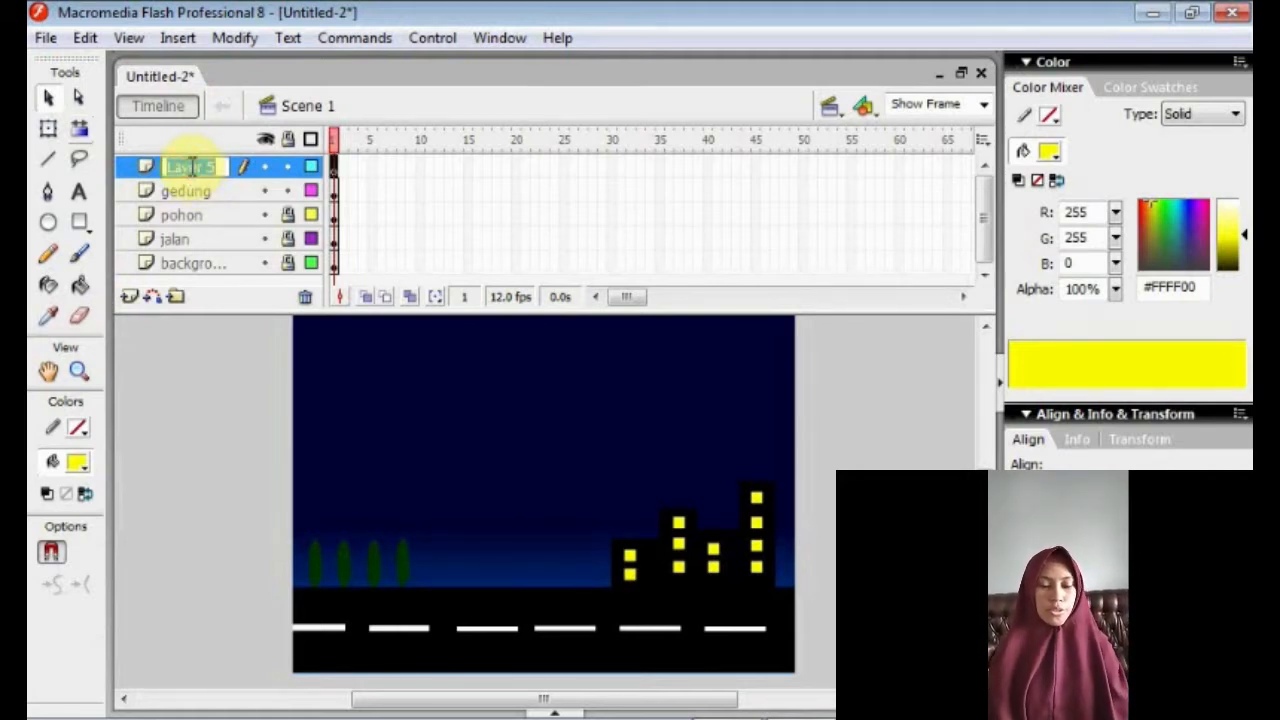
{"action": "type", "text": "bintang"}
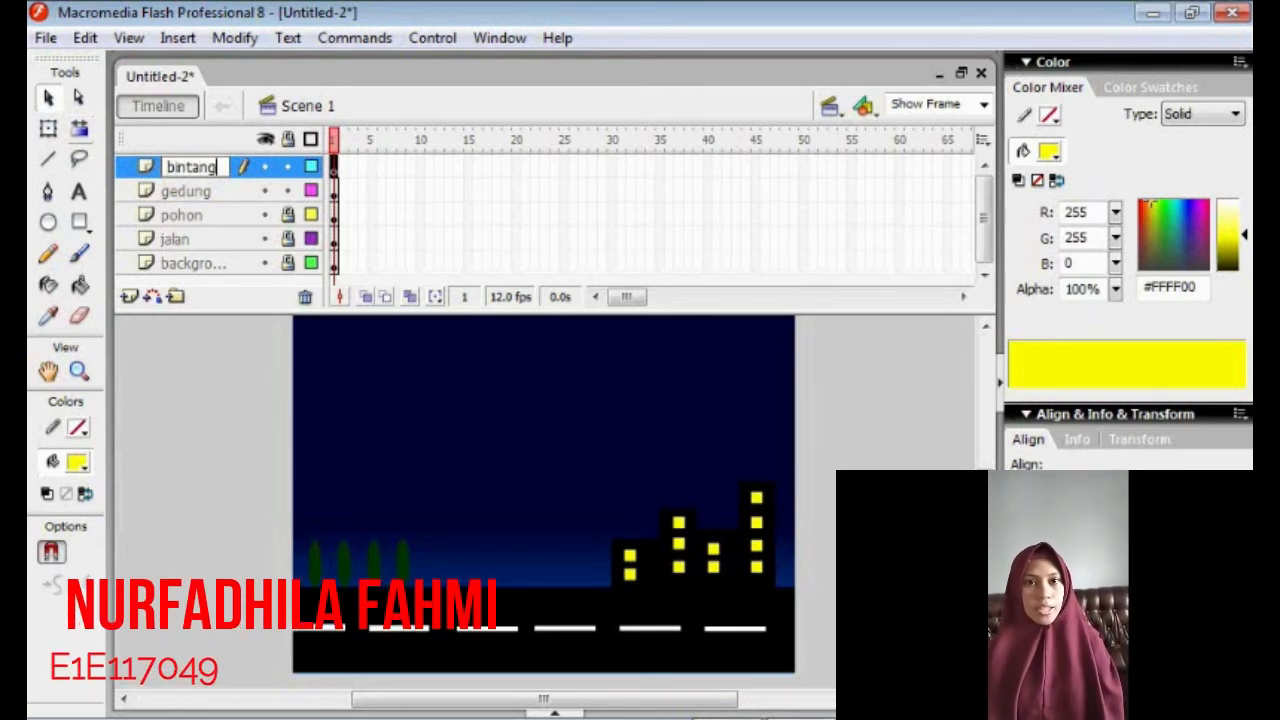
{"action": "type", "text": " A"}
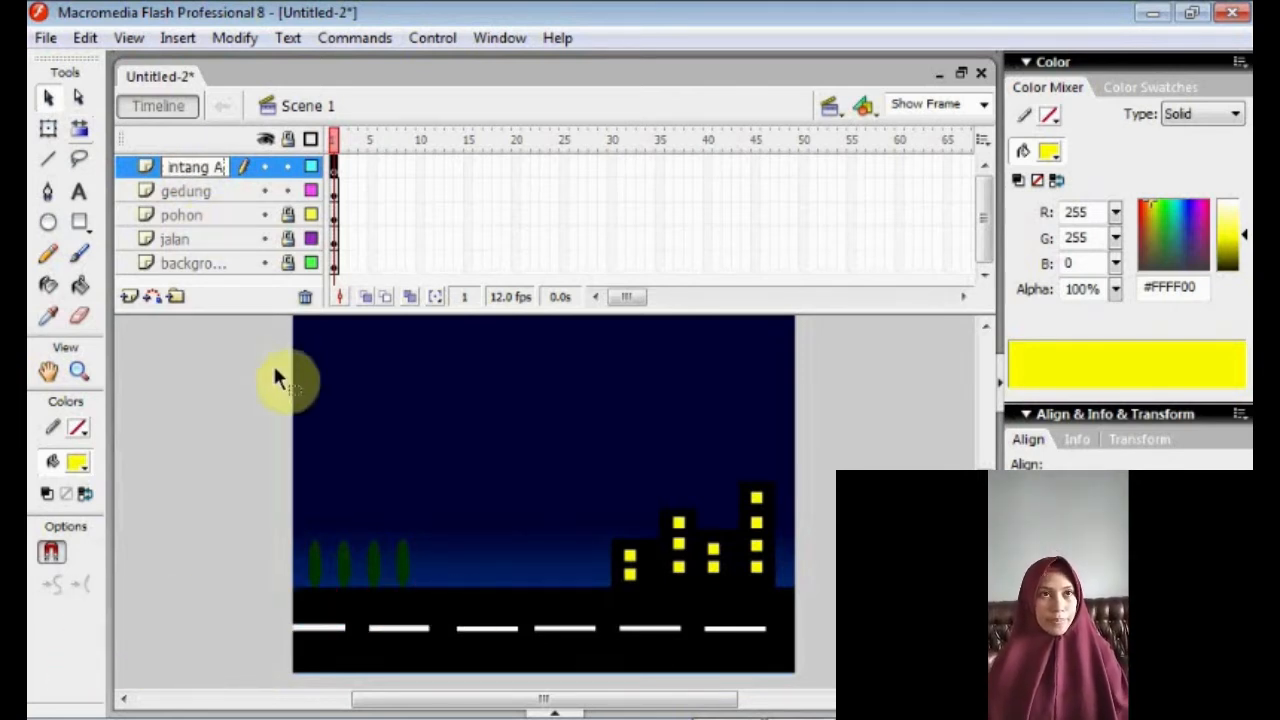
{"action": "left_click", "coordinate": [233, 414]}
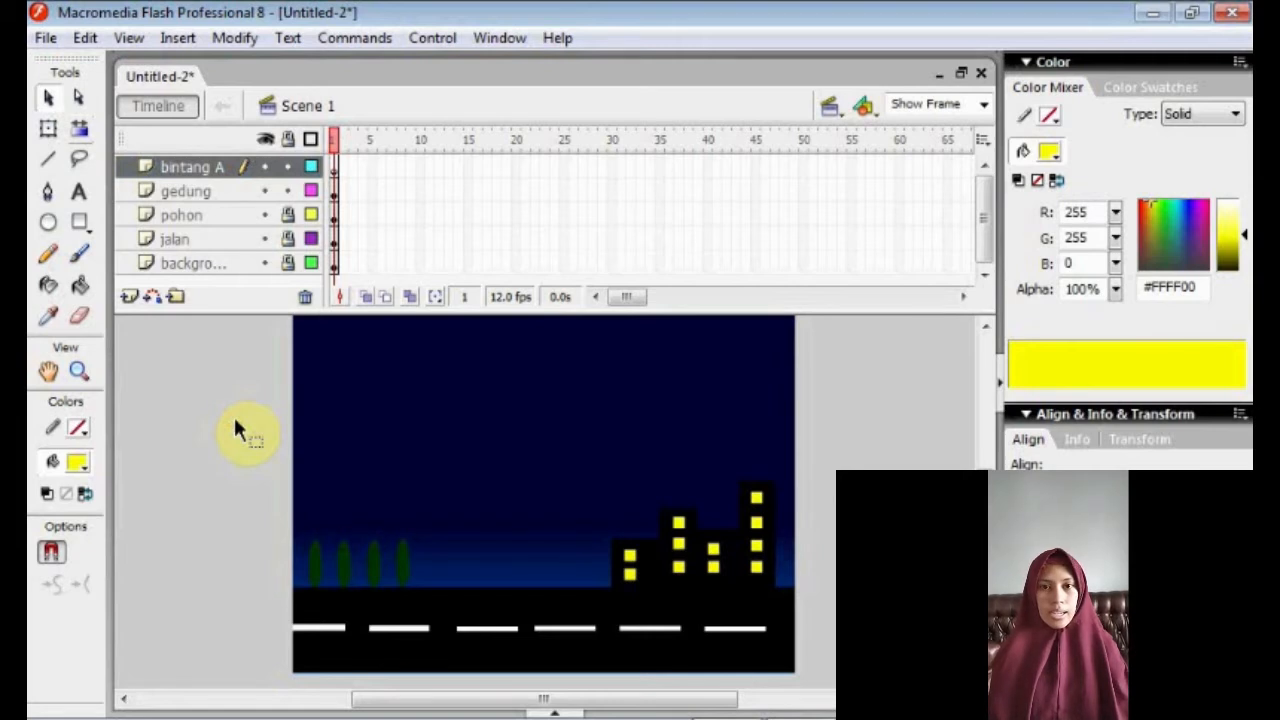
Activate the PolyStar tool and set its style to star with 5 sides.
{"action": "scroll", "coordinate": [544, 500], "scroll_direction": "up", "scroll_amount": 3}
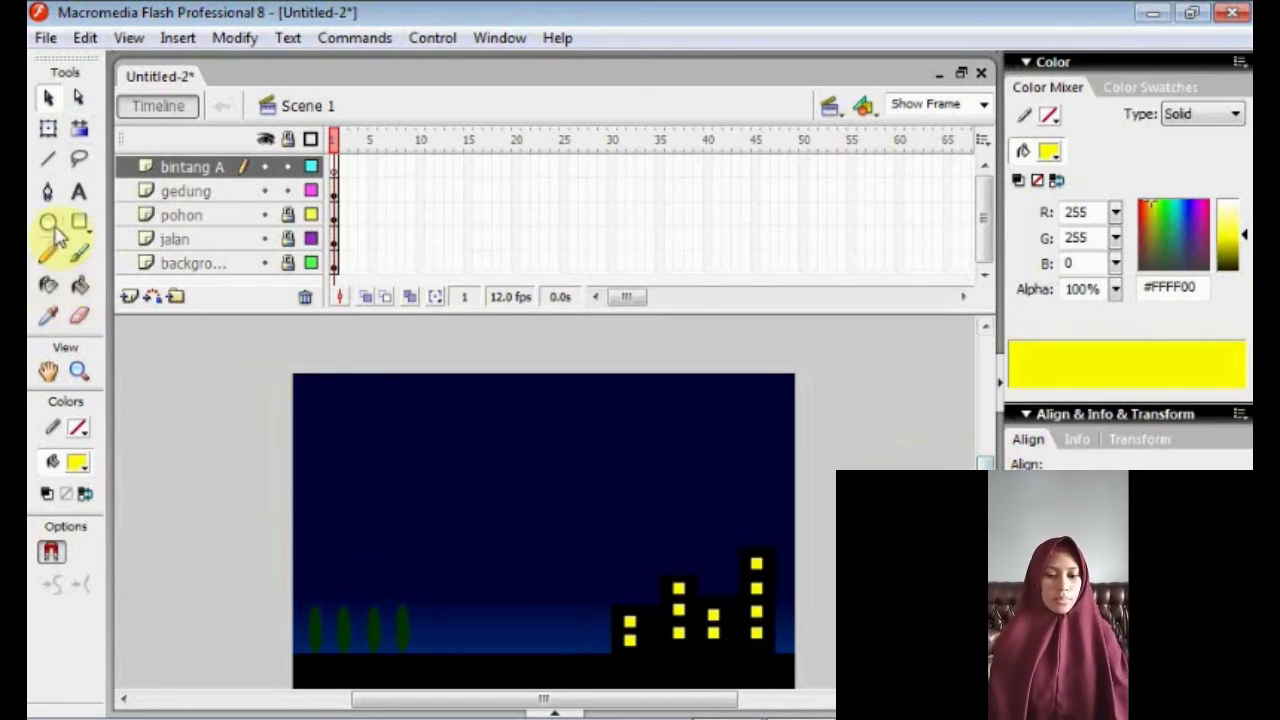
{"action": "left_click", "coordinate": [84, 228]}
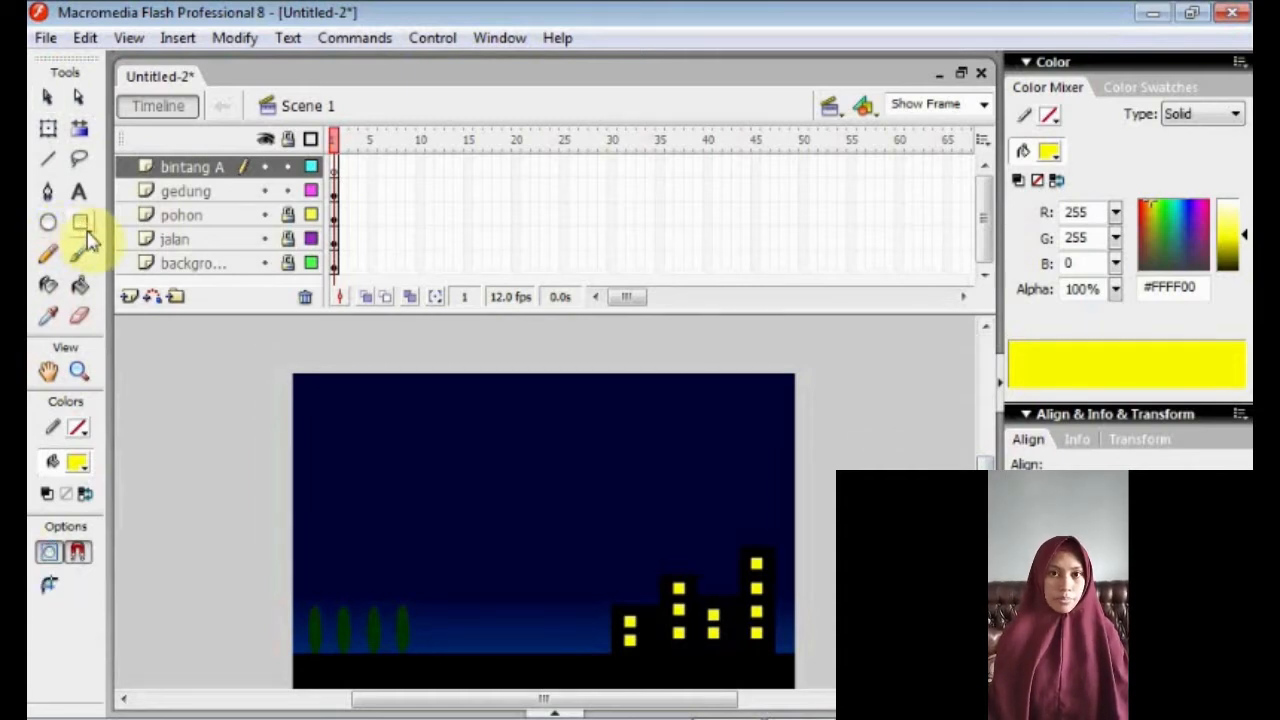
{"action": "left_click_drag", "start_coordinate": [84, 228], "coordinate": [140, 303]}
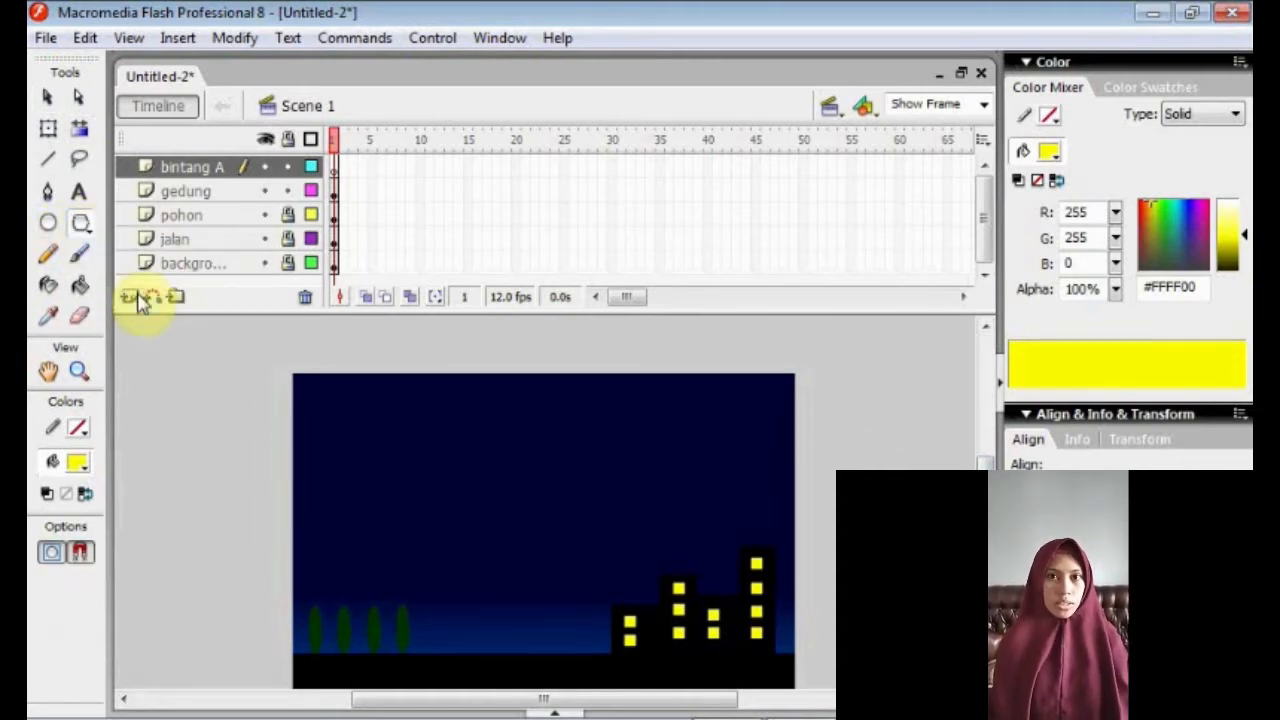
{"action": "left_click", "coordinate": [541, 712]}
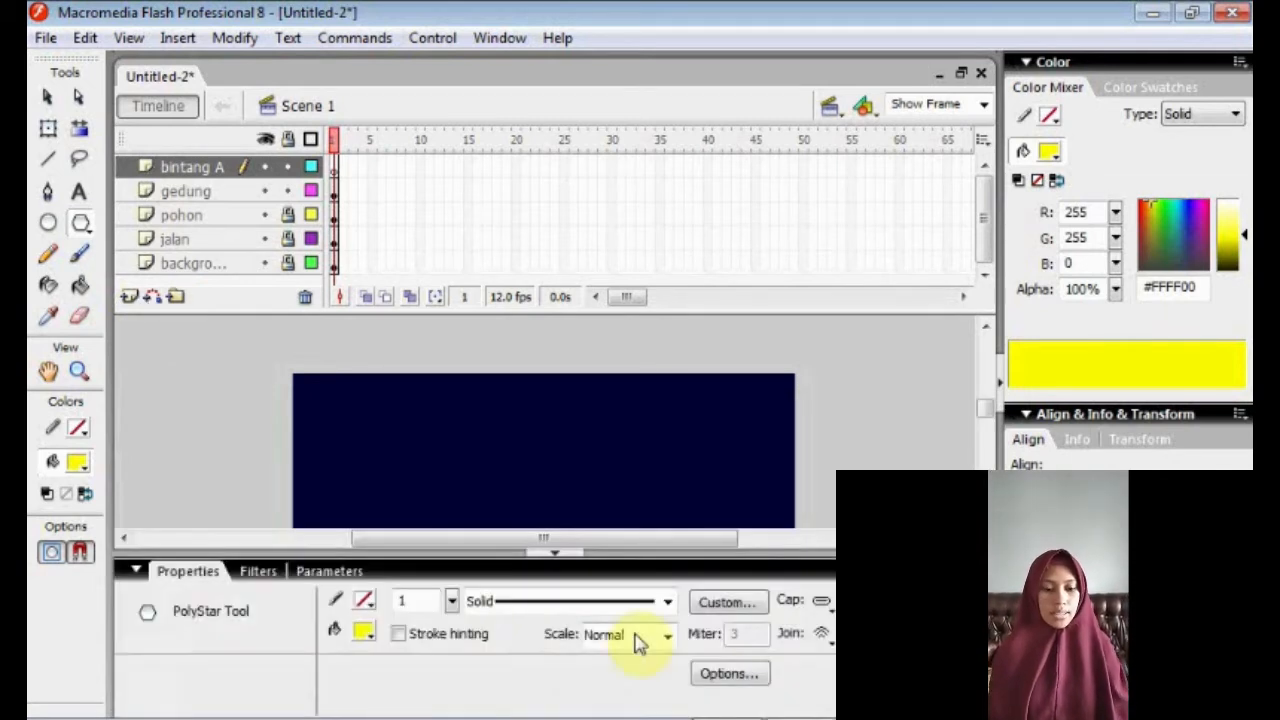
{"action": "left_click", "coordinate": [708, 675]}
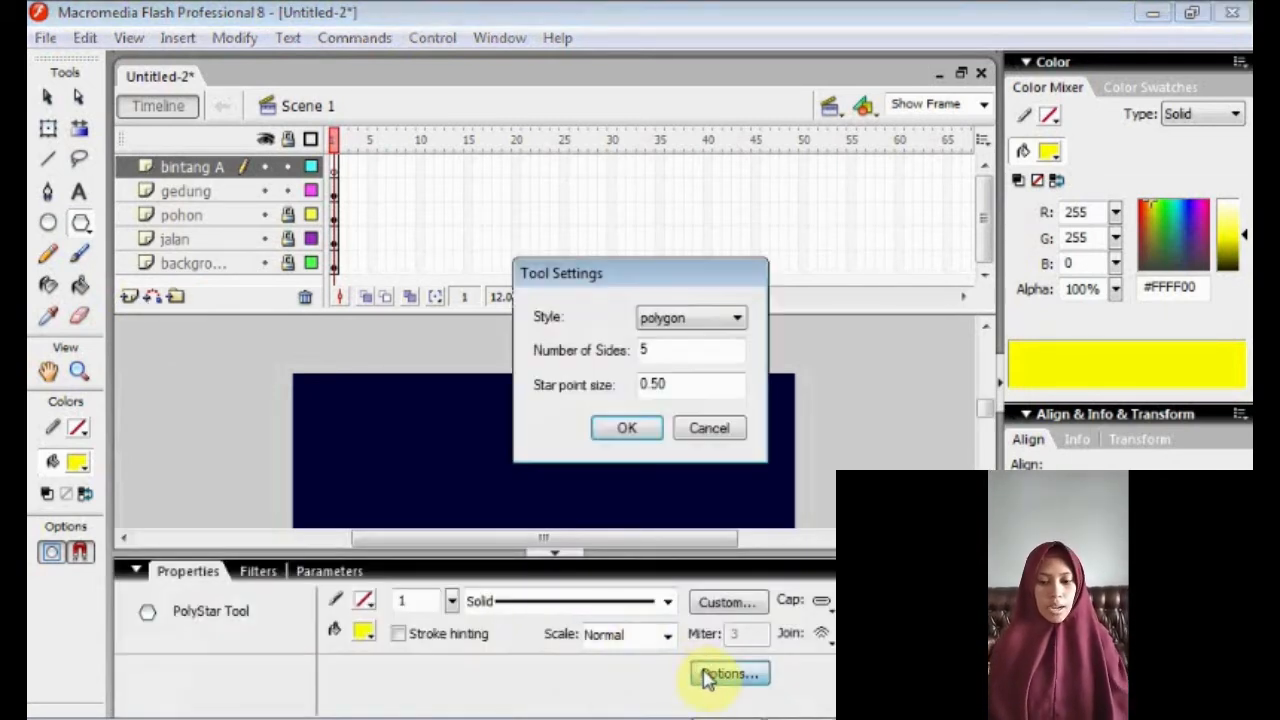
{"action": "left_click", "coordinate": [733, 319]}
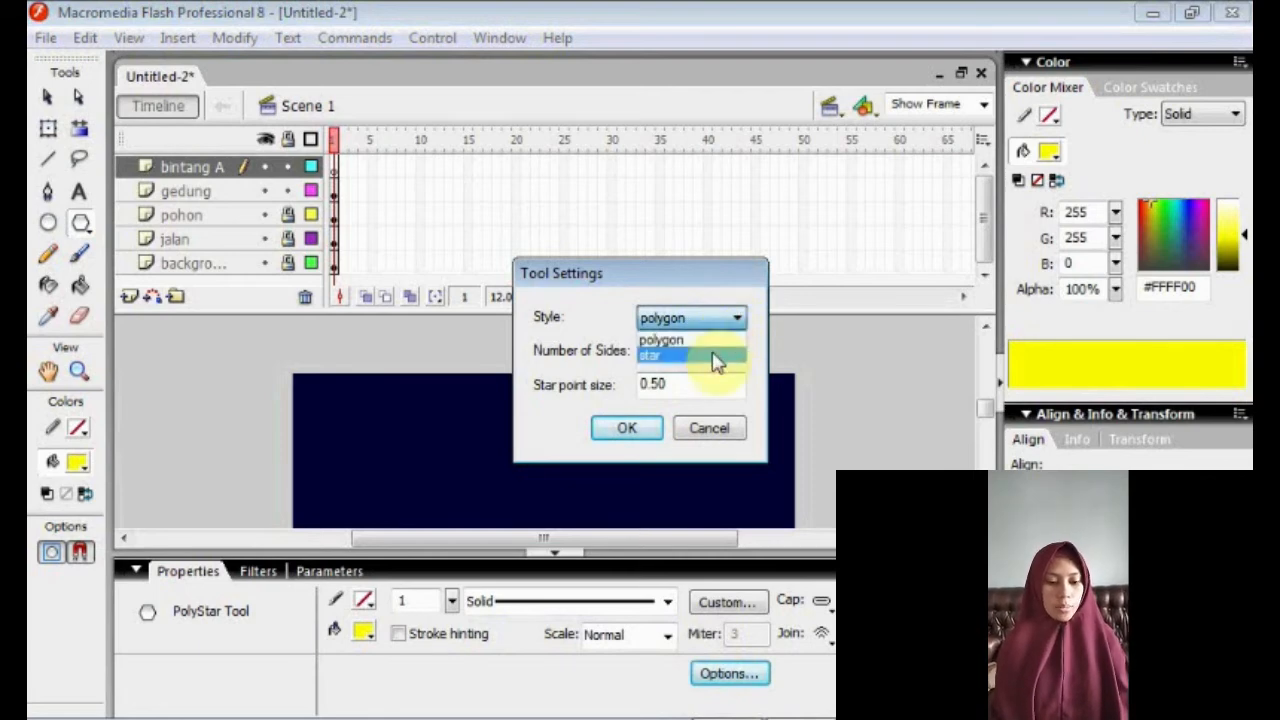
{"action": "left_click", "coordinate": [715, 356]}
{"action": "left_click", "coordinate": [704, 349]}
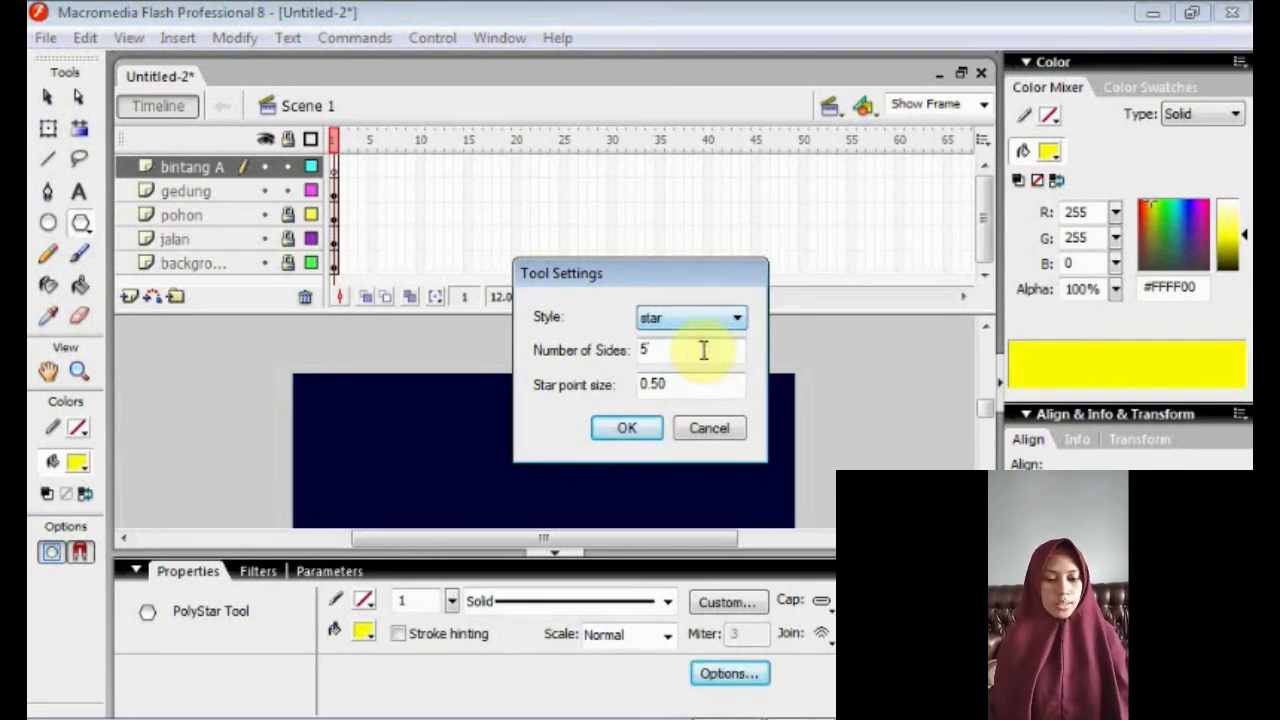
{"action": "left_click", "coordinate": [630, 431]}
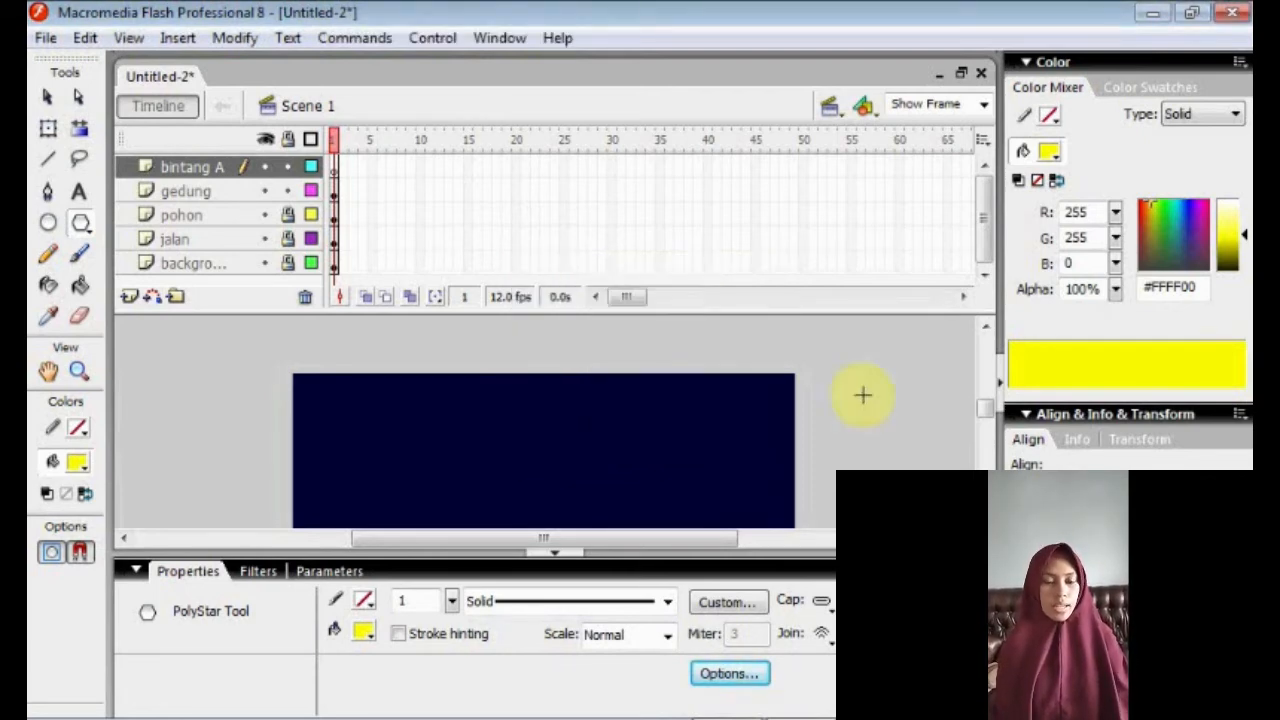
{"action": "left_click", "coordinate": [554, 552]}
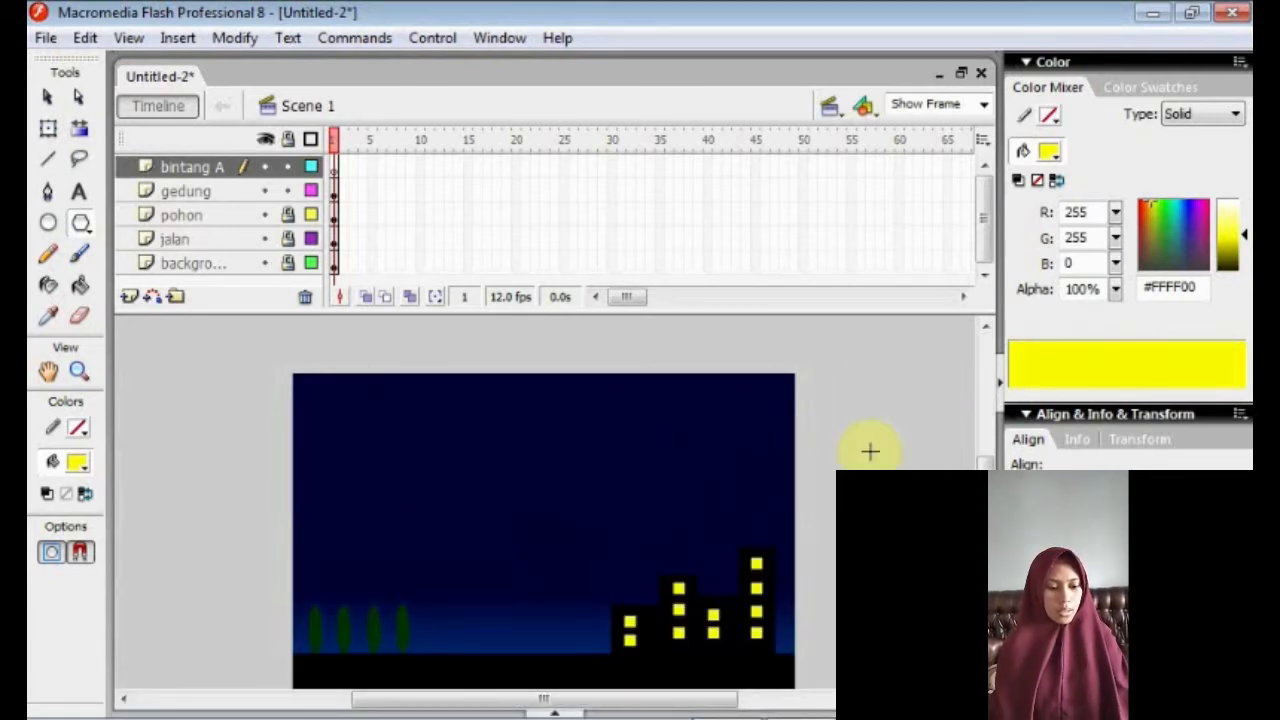
Scatter about 27 small yellow stars of varying sizes across the upper part of the night sky on the bintang A layer.
{"action": "scroll", "coordinate": [968, 458], "scroll_direction": "down", "scroll_amount": 1}
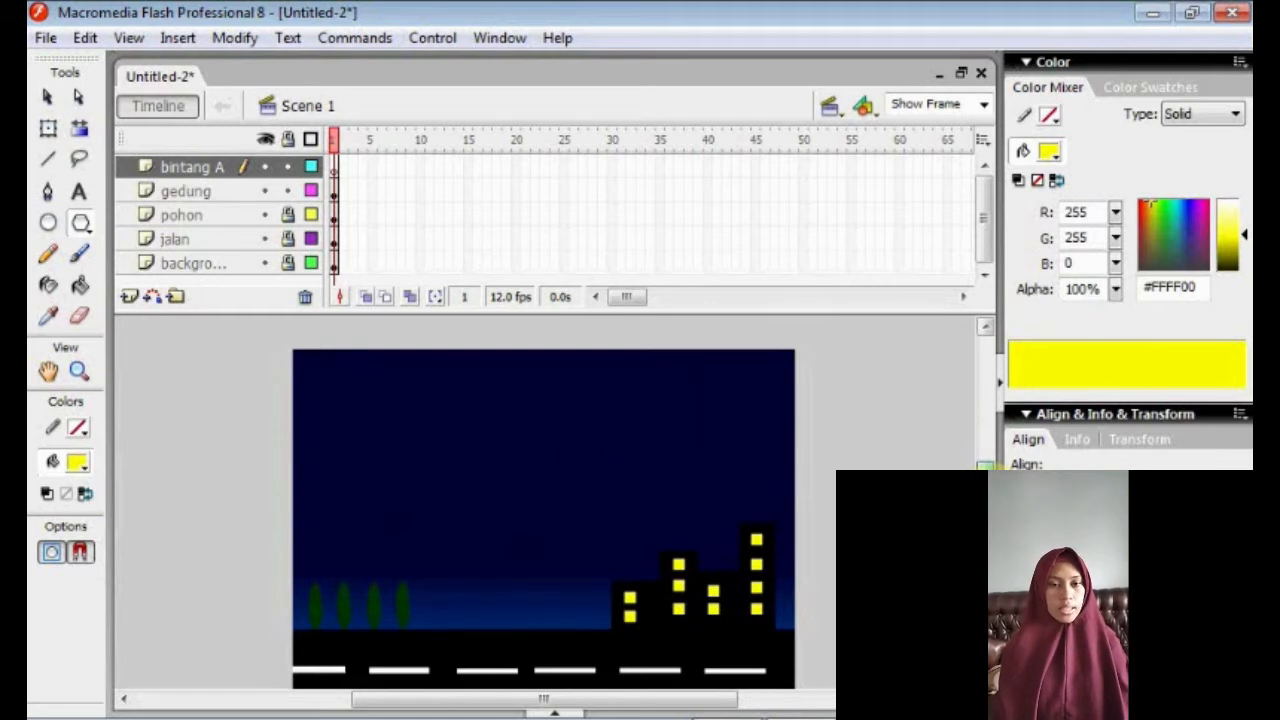
{"action": "left_click_drag", "start_coordinate": [986, 476], "coordinate": [986, 478]}
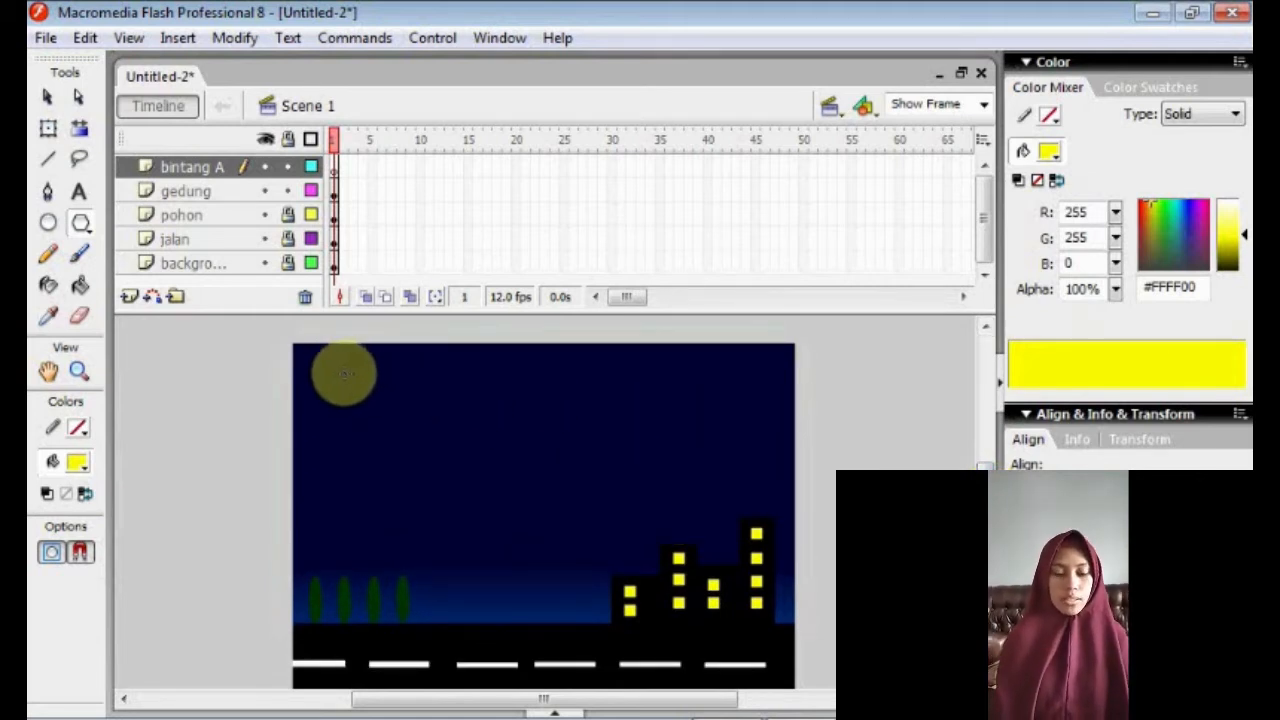
{"action": "left_click_drag", "start_coordinate": [339, 372], "coordinate": [343, 373]}
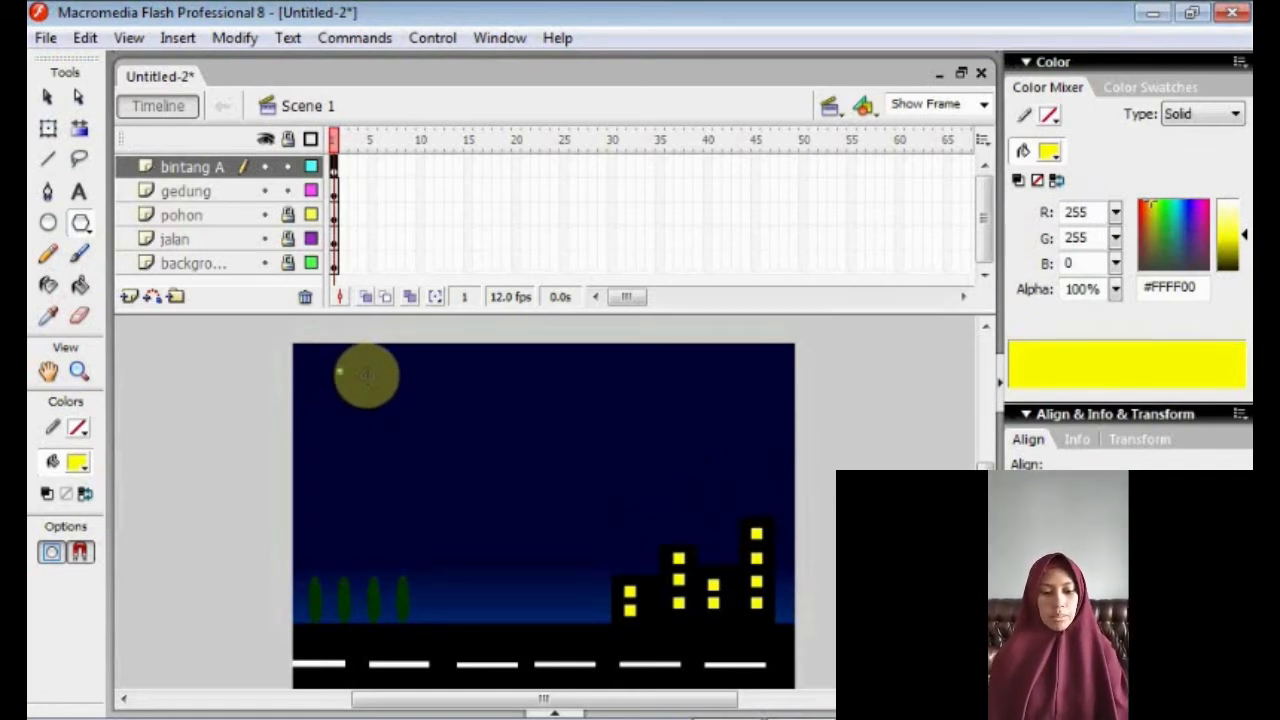
{"action": "left_click", "coordinate": [357, 393]}
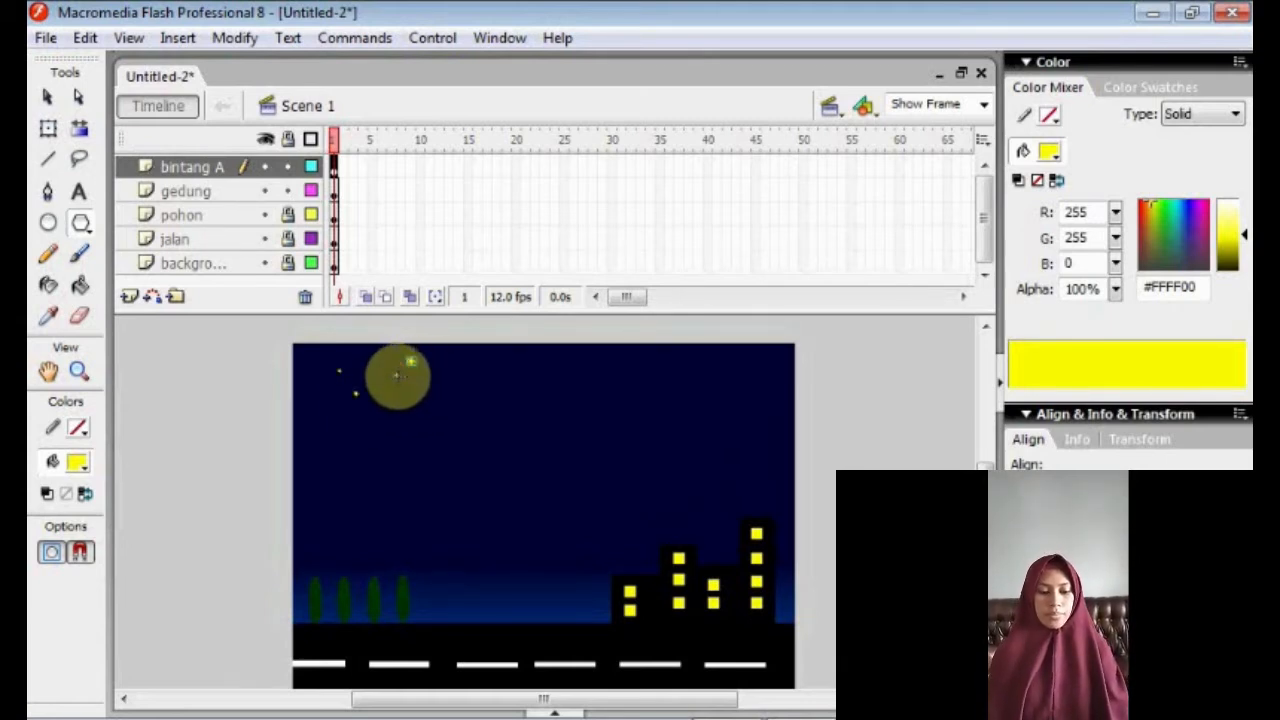
{"action": "left_click", "coordinate": [411, 361]}
{"action": "left_click", "coordinate": [421, 408]}
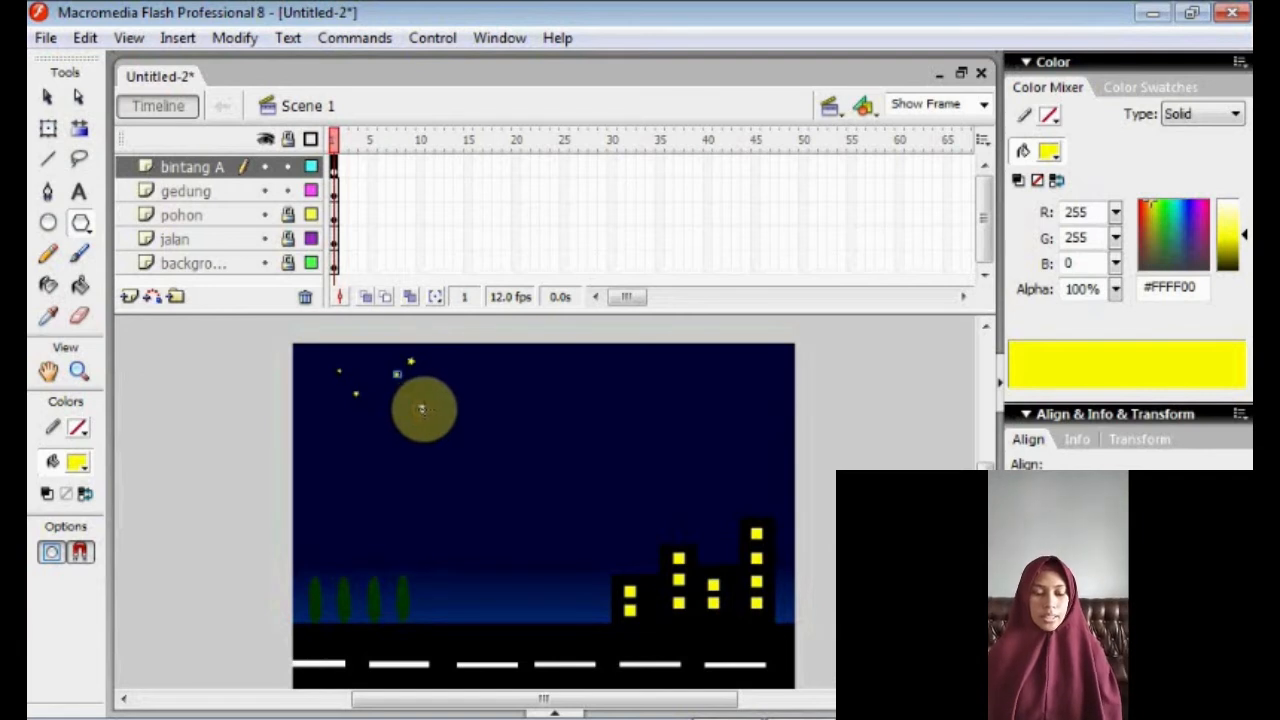
{"action": "left_click", "coordinate": [470, 372]}
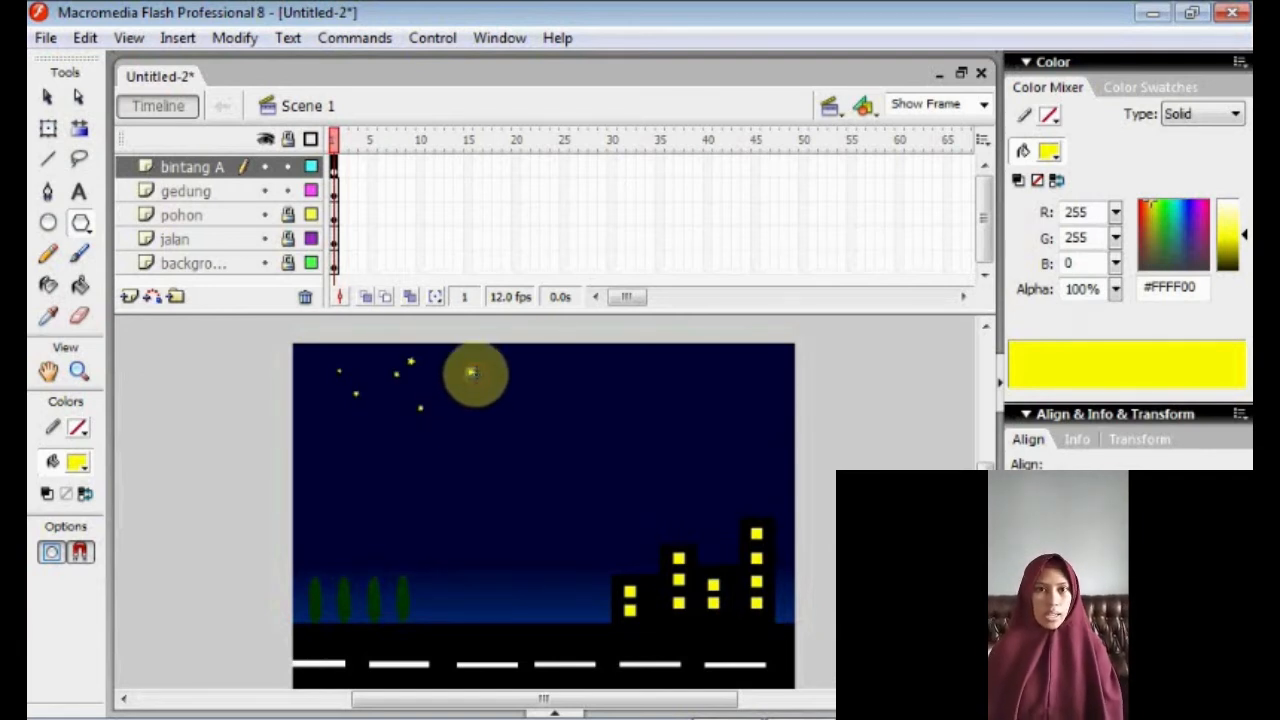
{"action": "left_click", "coordinate": [458, 397]}
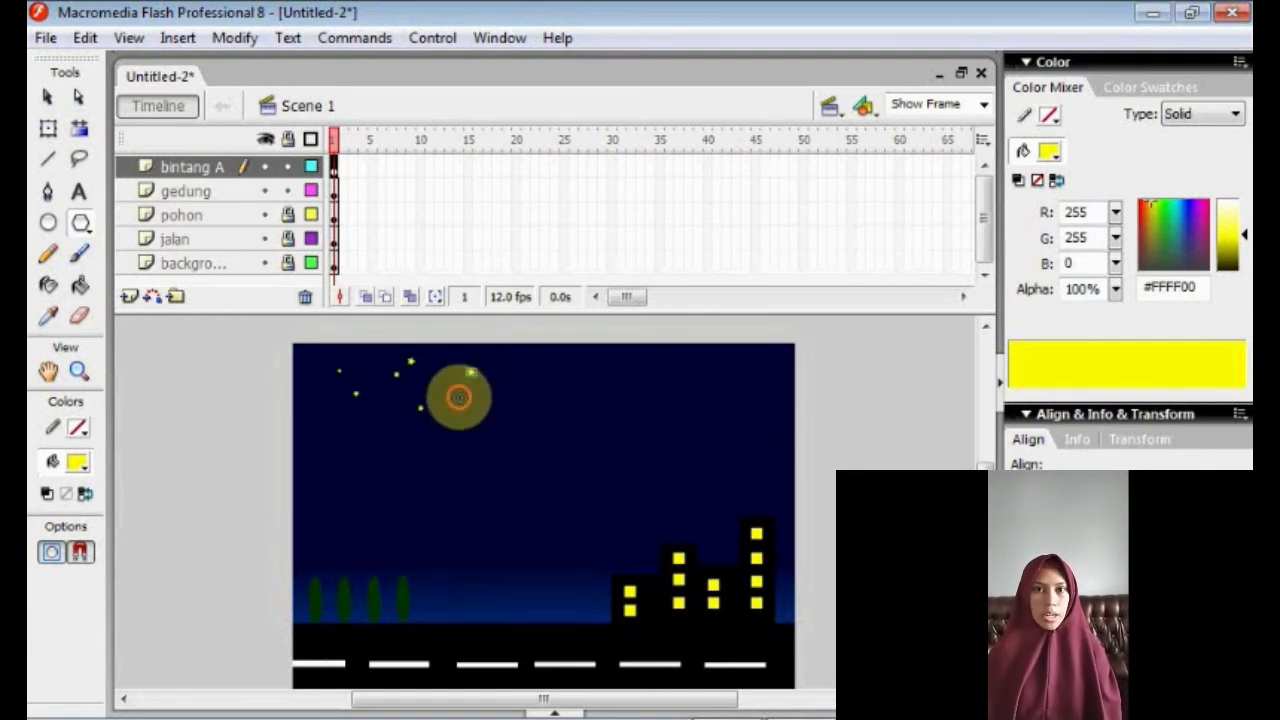
{"action": "left_click", "coordinate": [532, 375]}
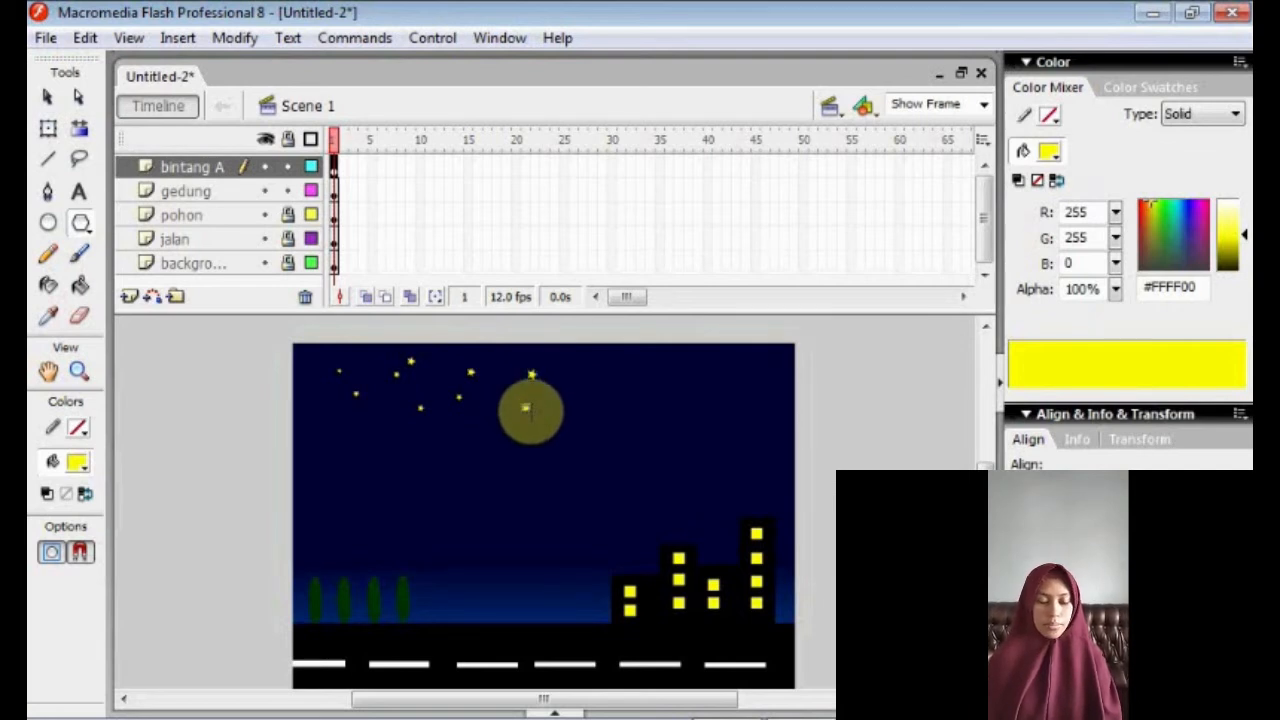
{"action": "left_click", "coordinate": [526, 408]}
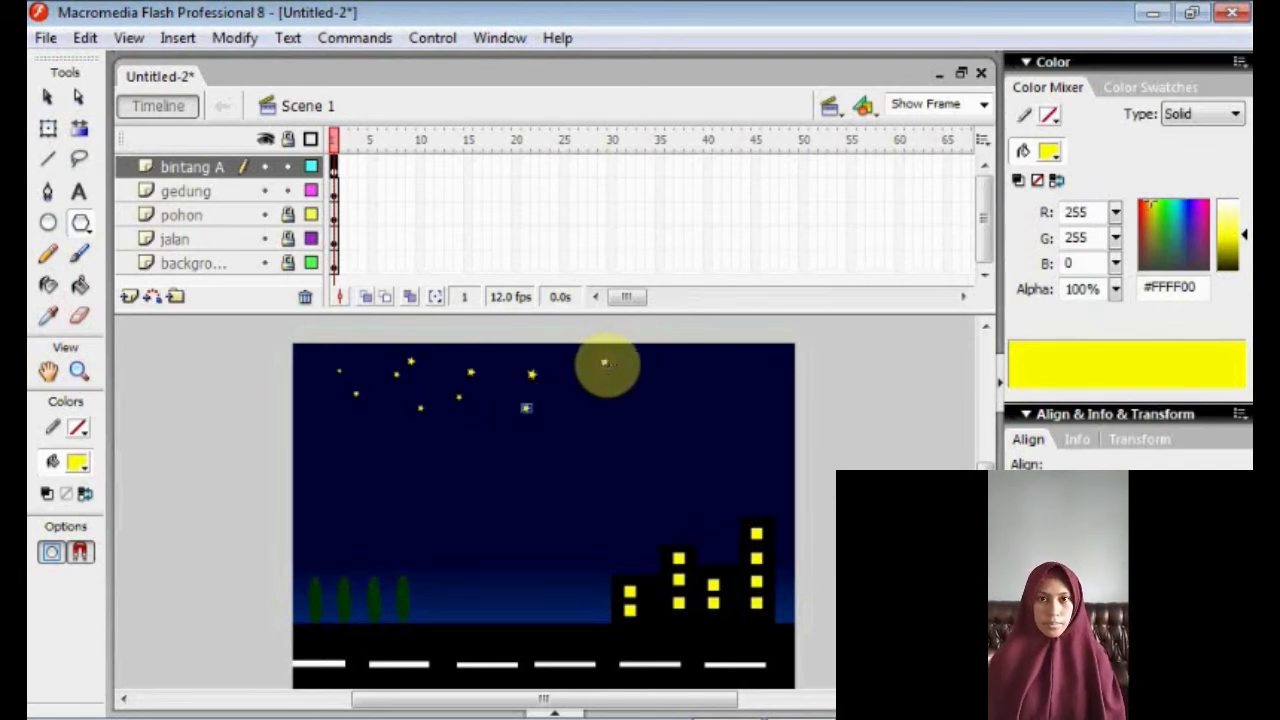
{"action": "left_click", "coordinate": [605, 363]}
{"action": "left_click", "coordinate": [587, 399]}
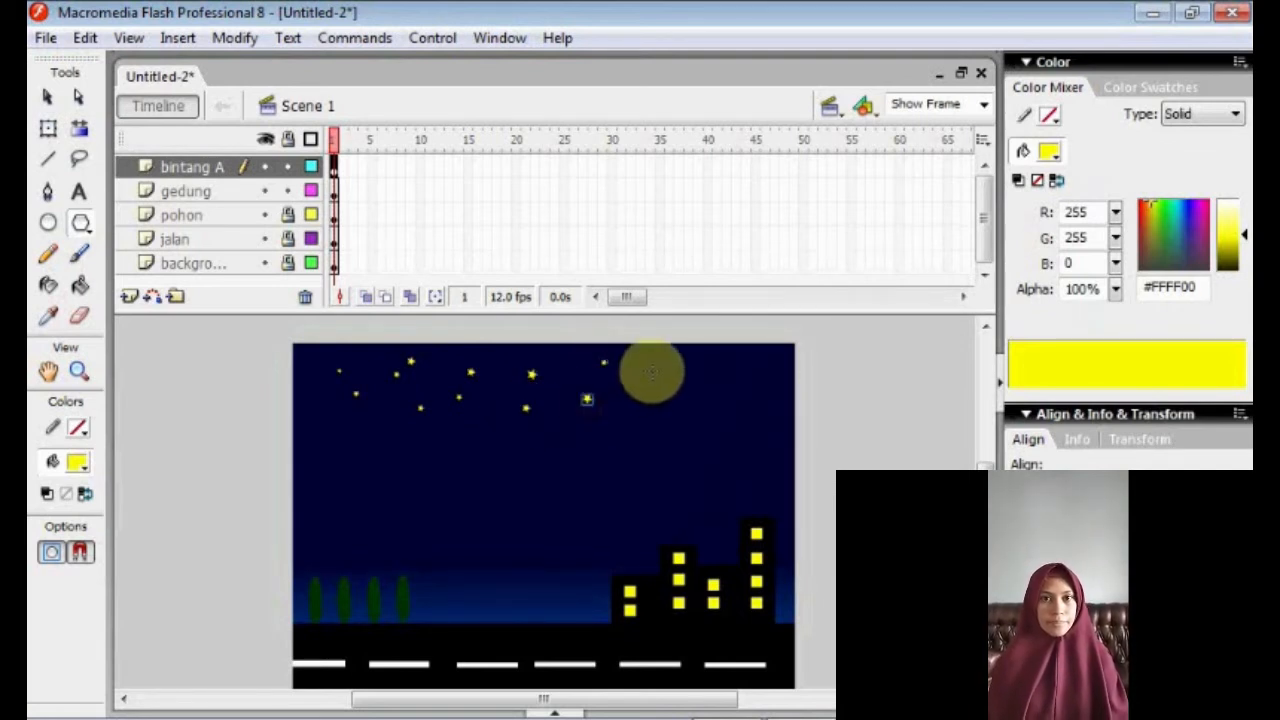
{"action": "left_click", "coordinate": [664, 362]}
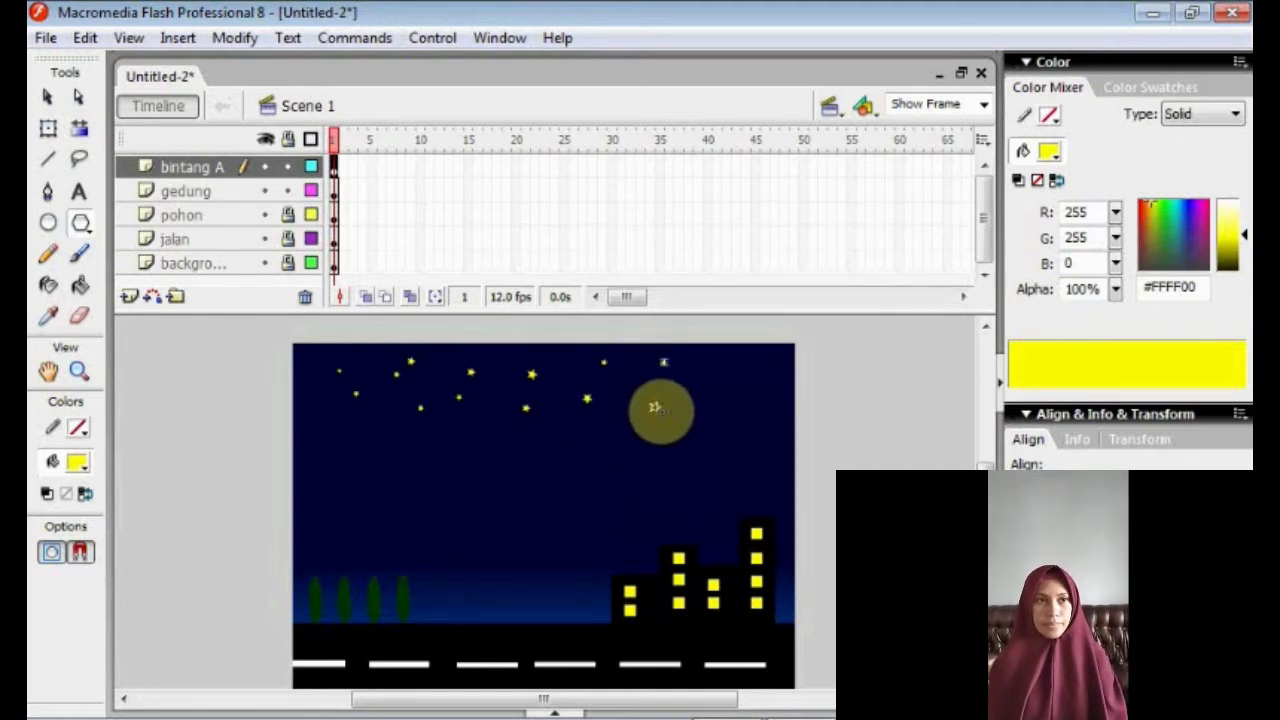
{"action": "left_click", "coordinate": [654, 407]}
{"action": "left_click", "coordinate": [705, 373]}
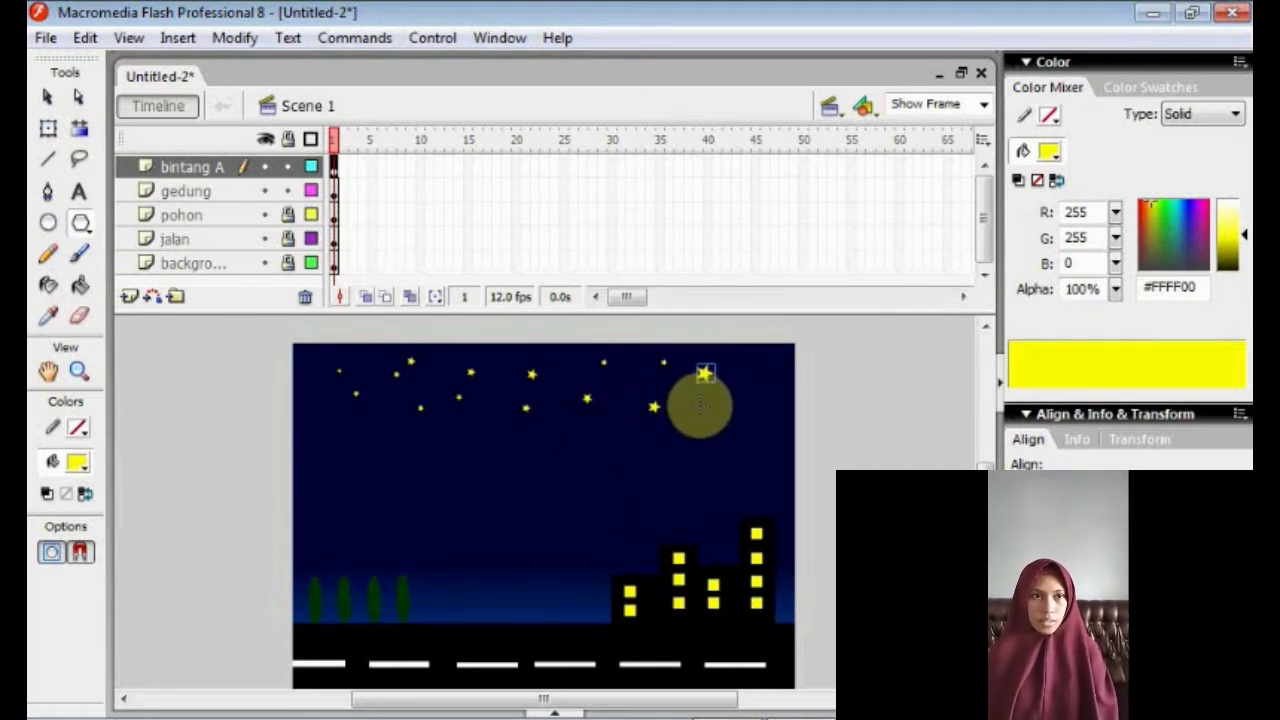
{"action": "left_click", "coordinate": [733, 392]}
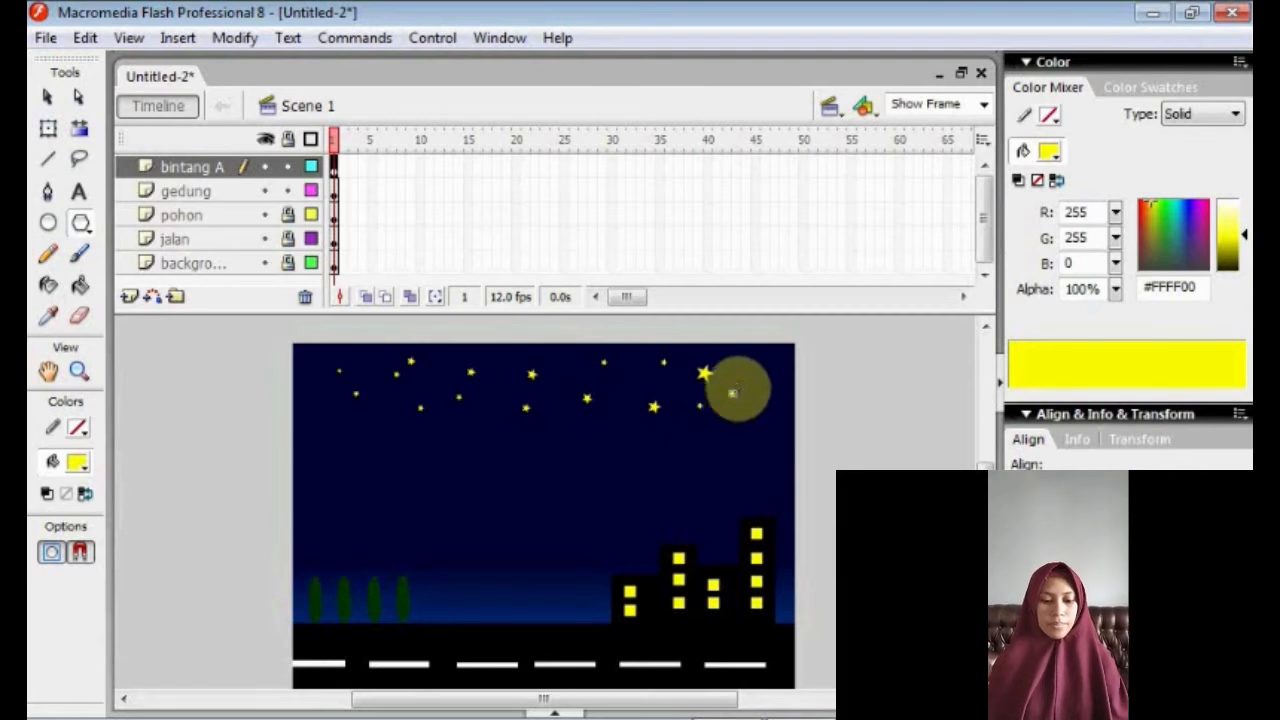
{"action": "left_click", "coordinate": [750, 368]}
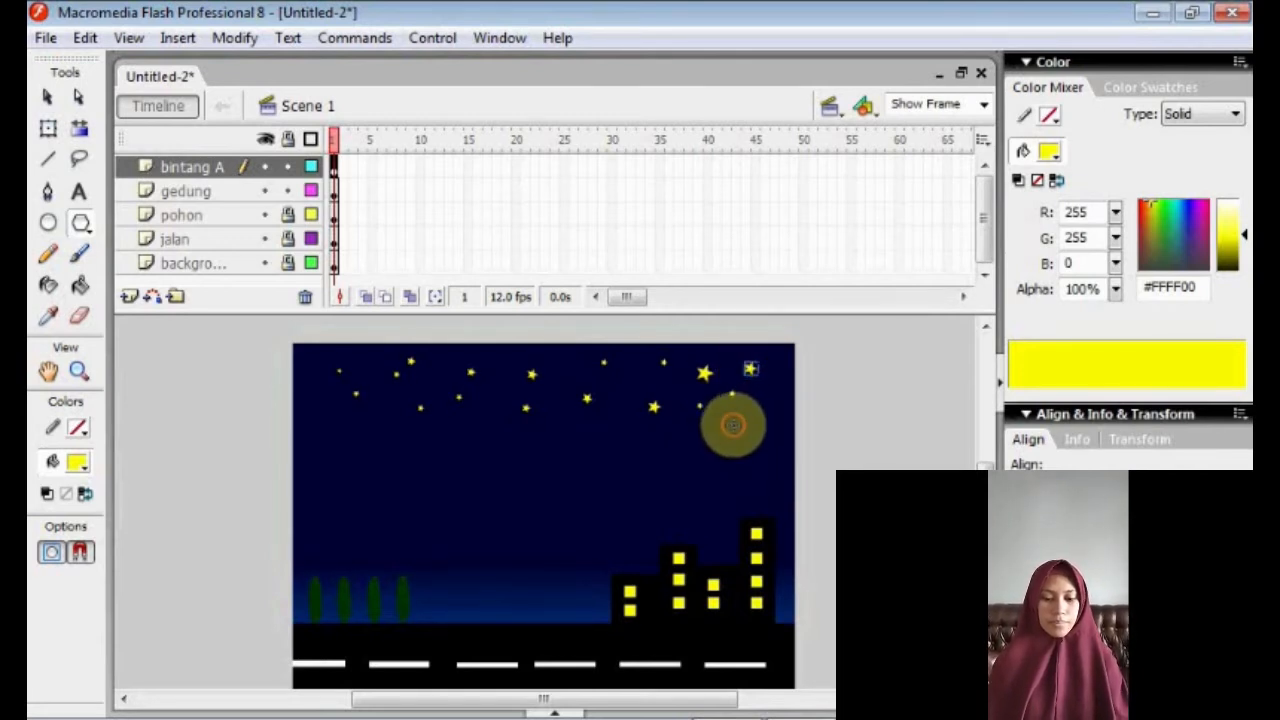
{"action": "left_click_drag", "start_coordinate": [733, 425], "coordinate": [767, 411]}
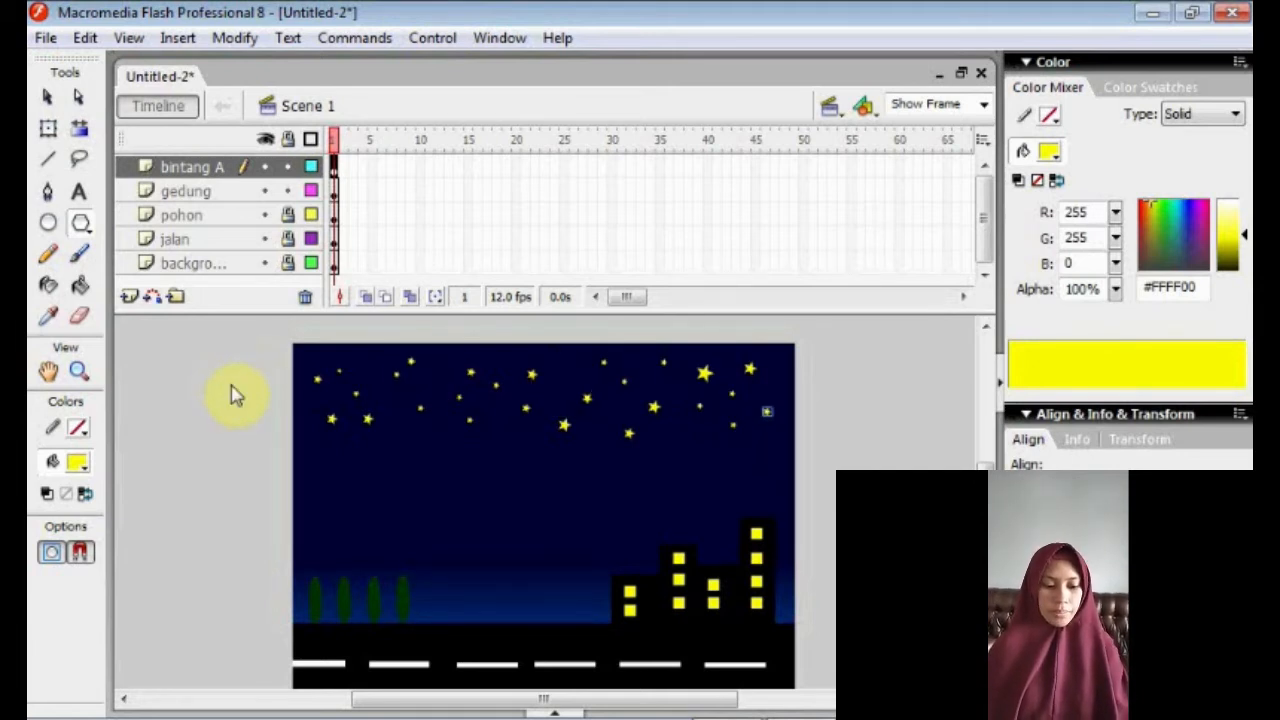
Convert all the yellow stars on the bintang A layer into one movie clip symbol named bintang A.
{"action": "key", "text": "ctrl+a"}
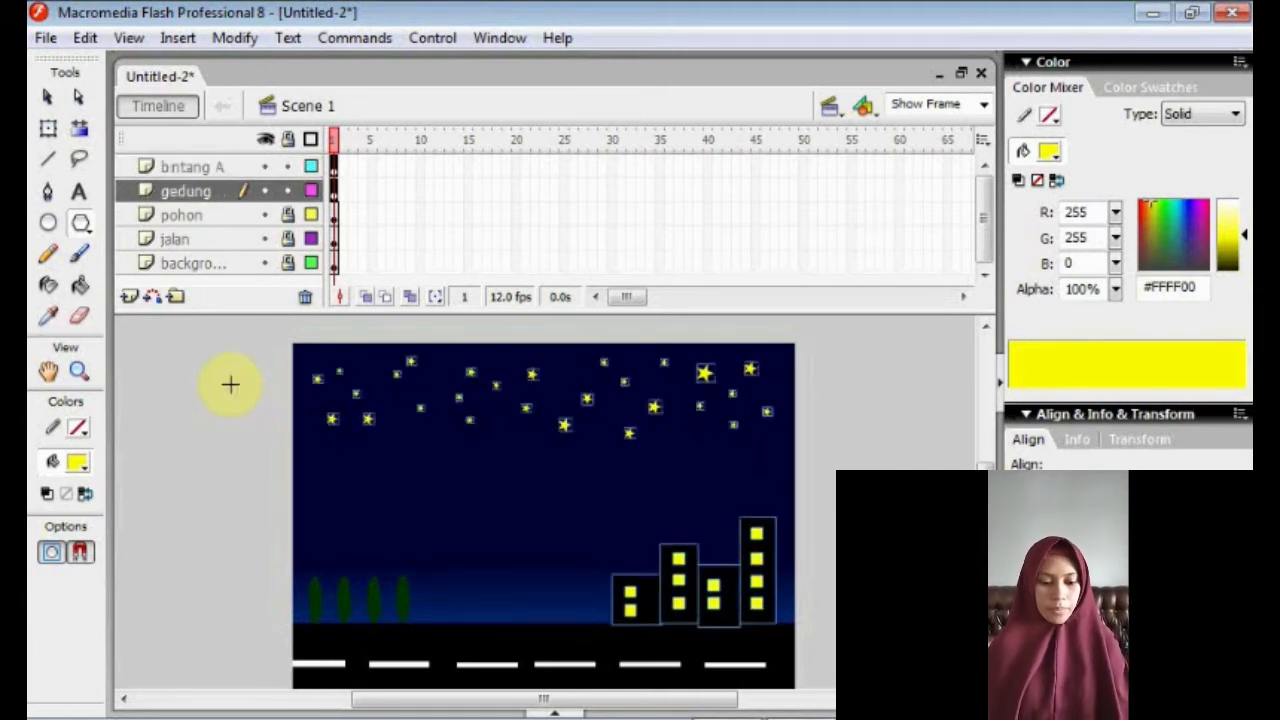
{"action": "left_click", "coordinate": [195, 167]}
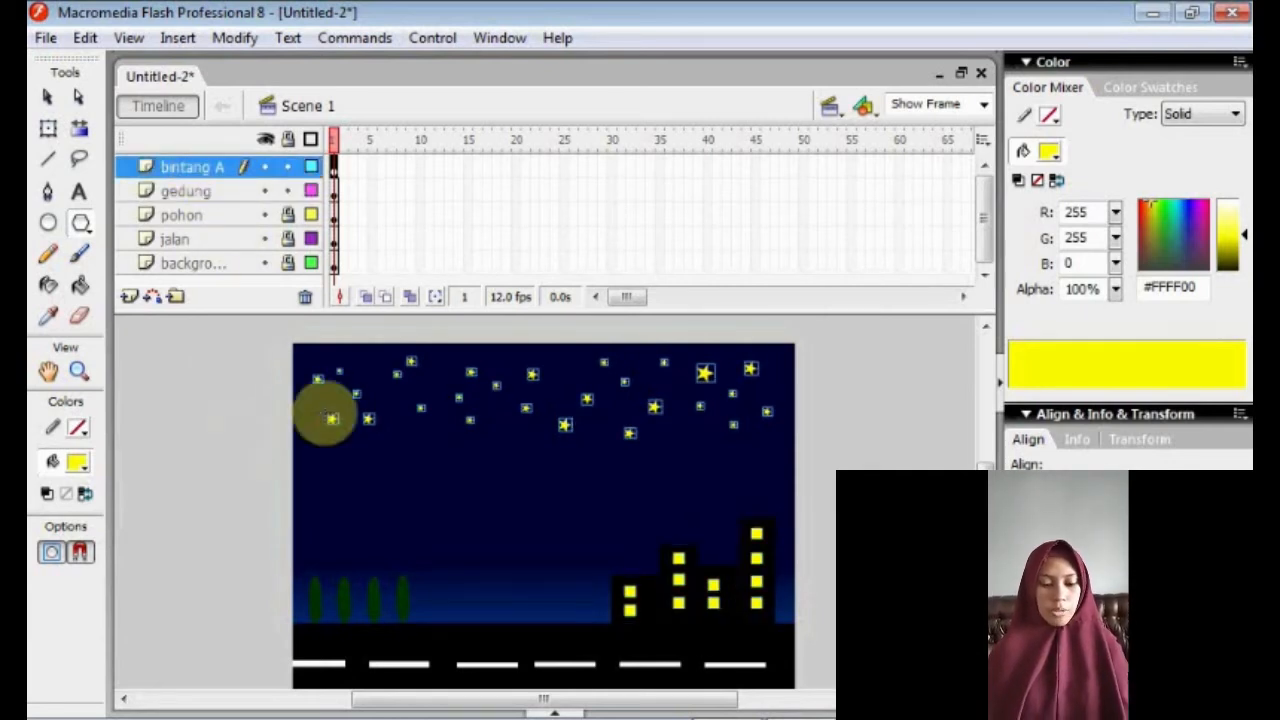
{"action": "right_click", "coordinate": [357, 396]}
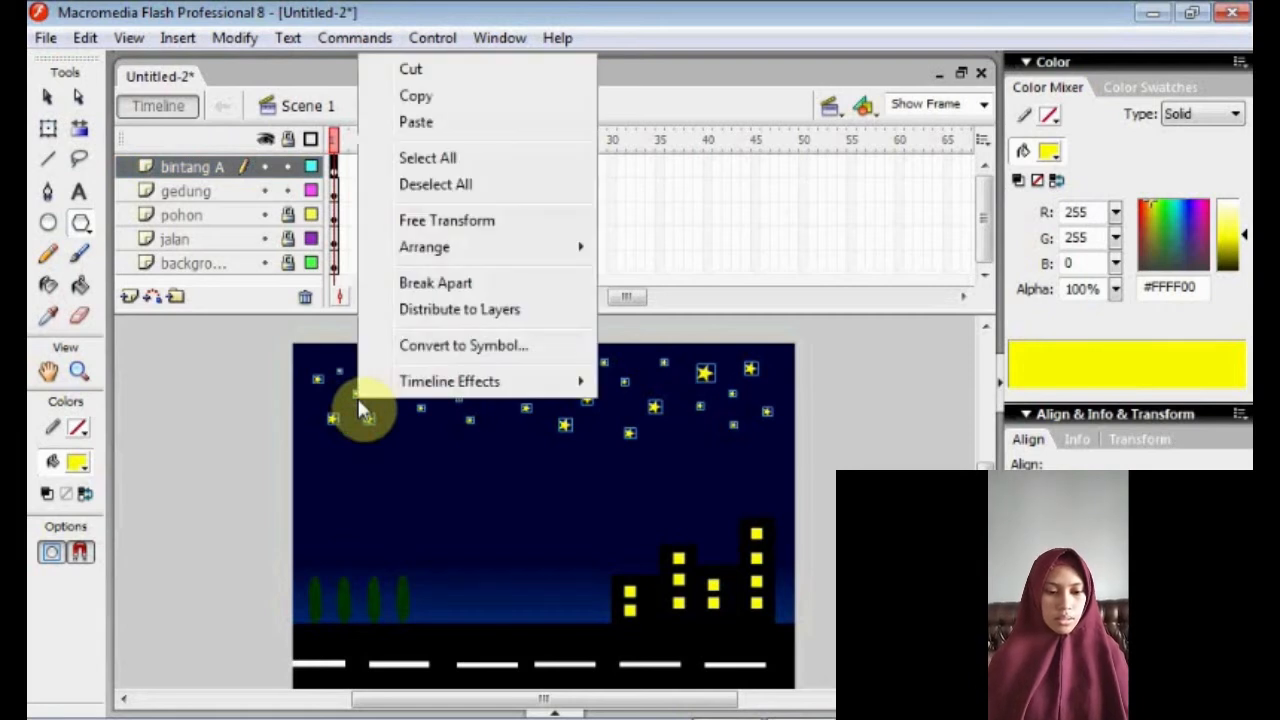
{"action": "left_click", "coordinate": [396, 345]}
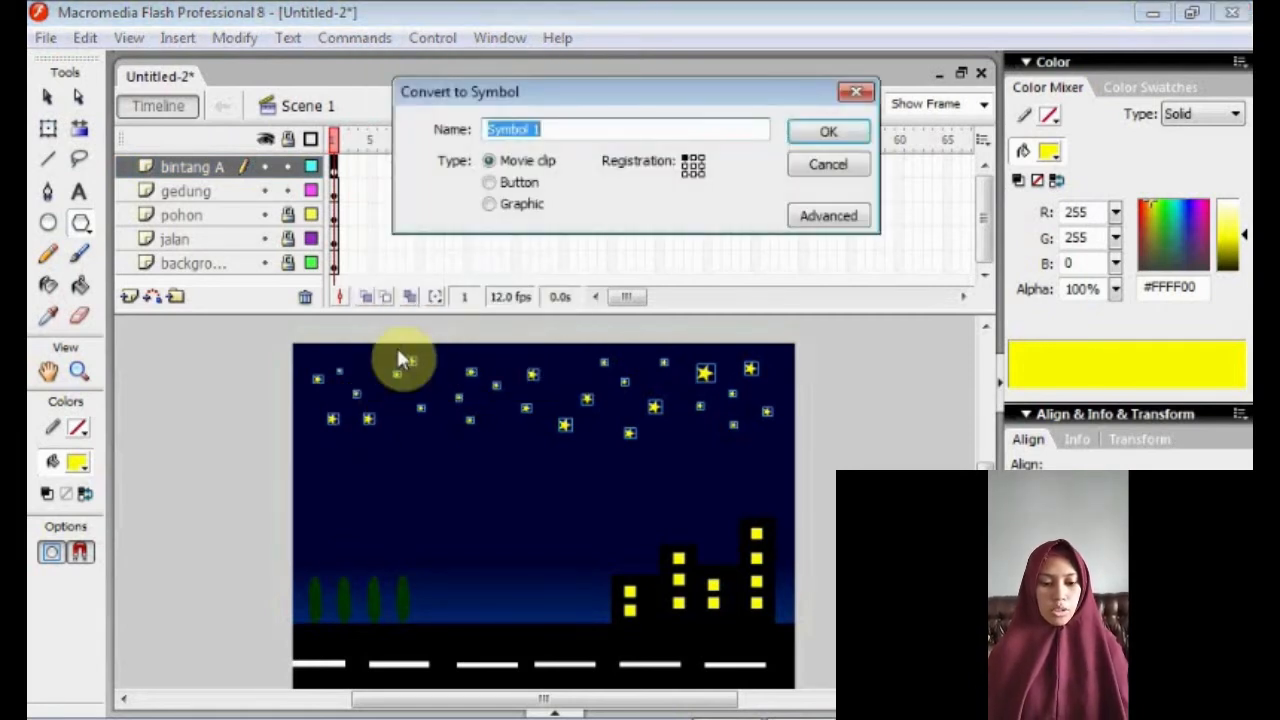
{"action": "key", "text": "BackSpace"}
{"action": "type", "text": "B"}
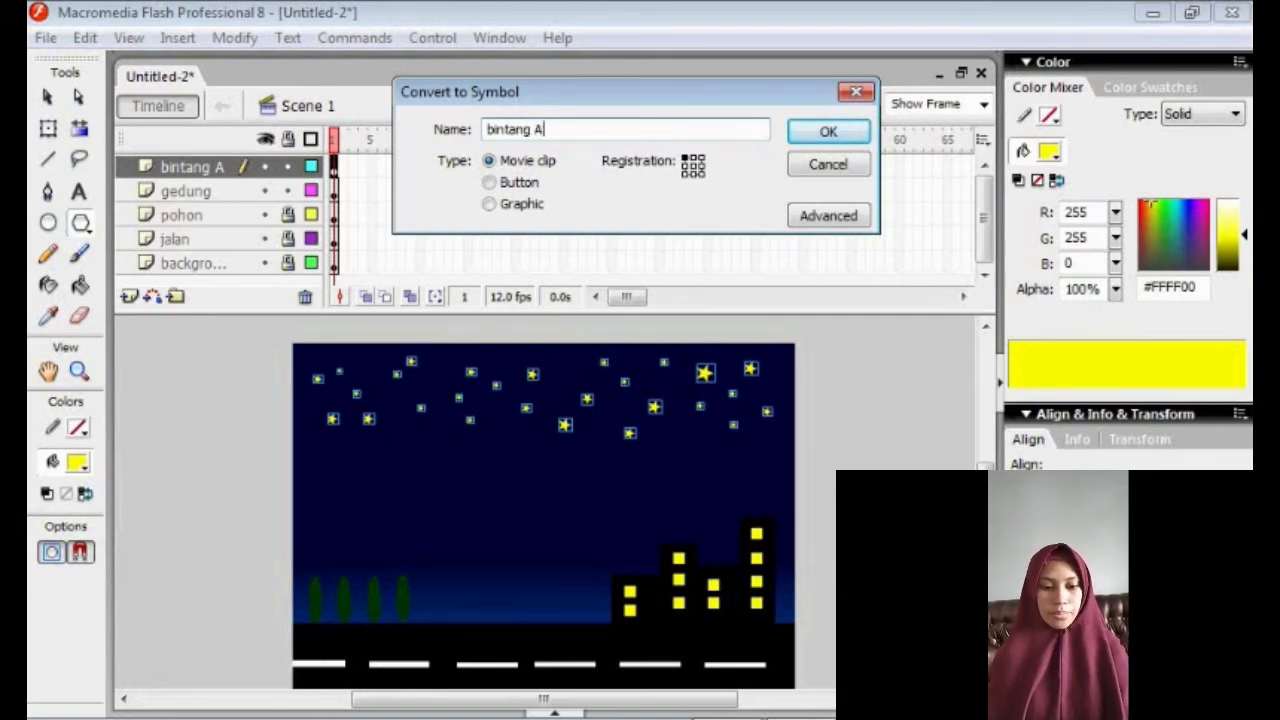
{"action": "left_click", "coordinate": [828, 131]}
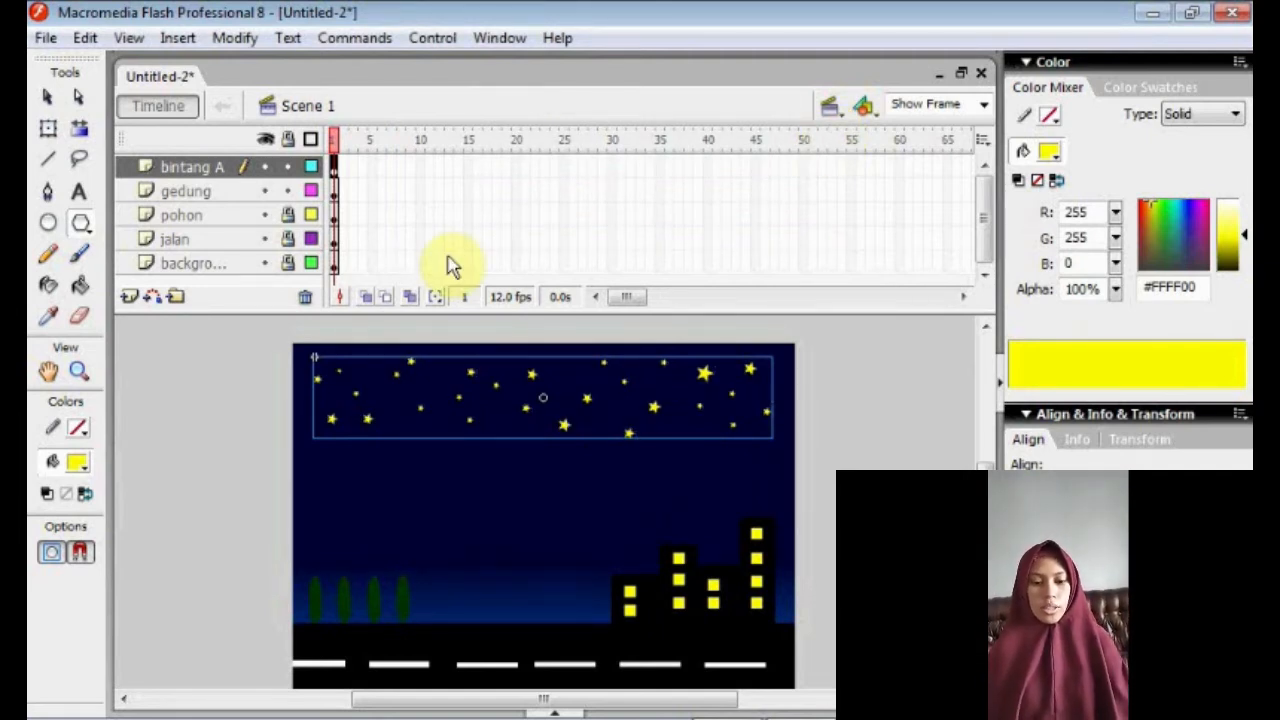
Add a new layer above bintang A and name it bintang B.
{"action": "left_click", "coordinate": [129, 298]}
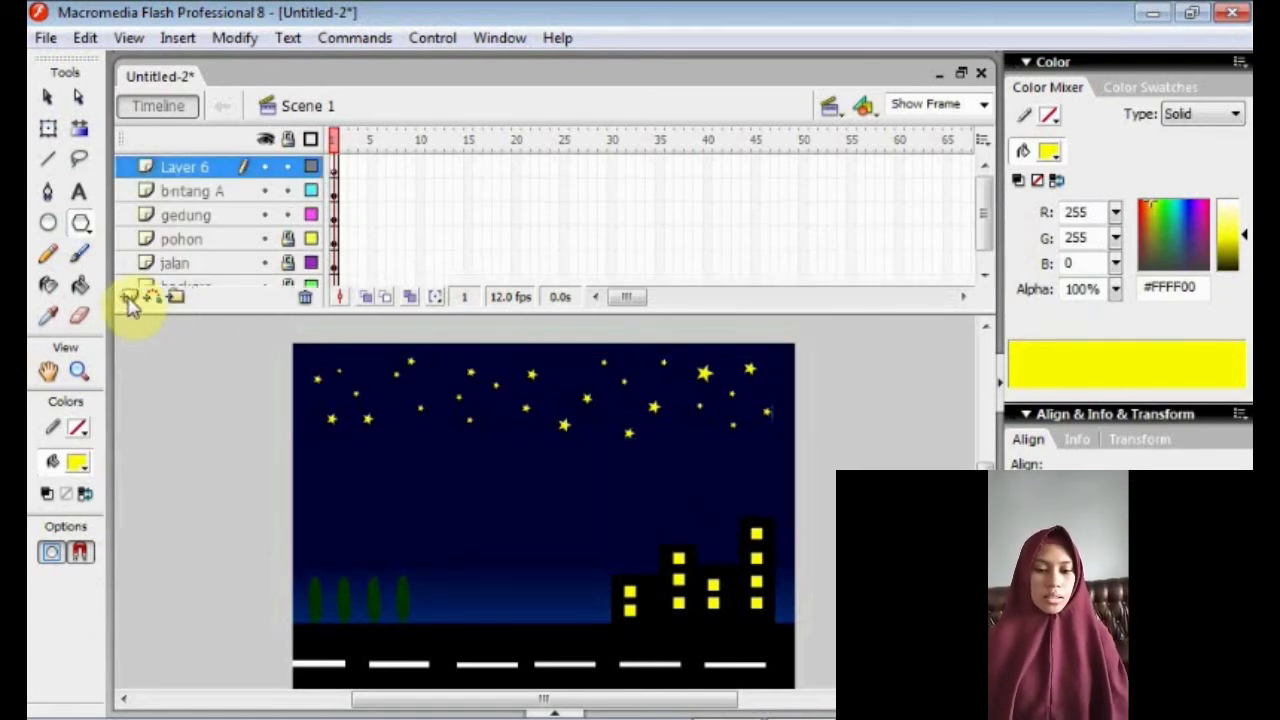
{"action": "double_click", "coordinate": [182, 170]}
{"action": "type", "text": "bintang"}
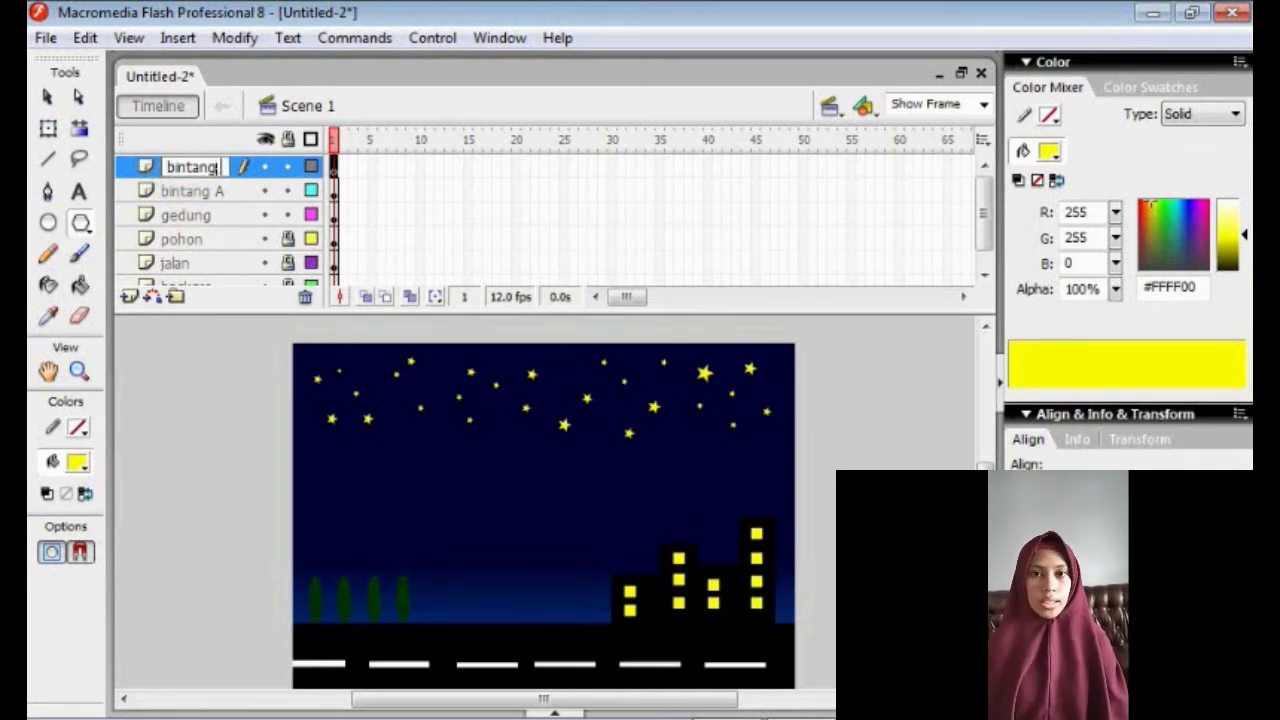
{"action": "left_click", "coordinate": [183, 174]}
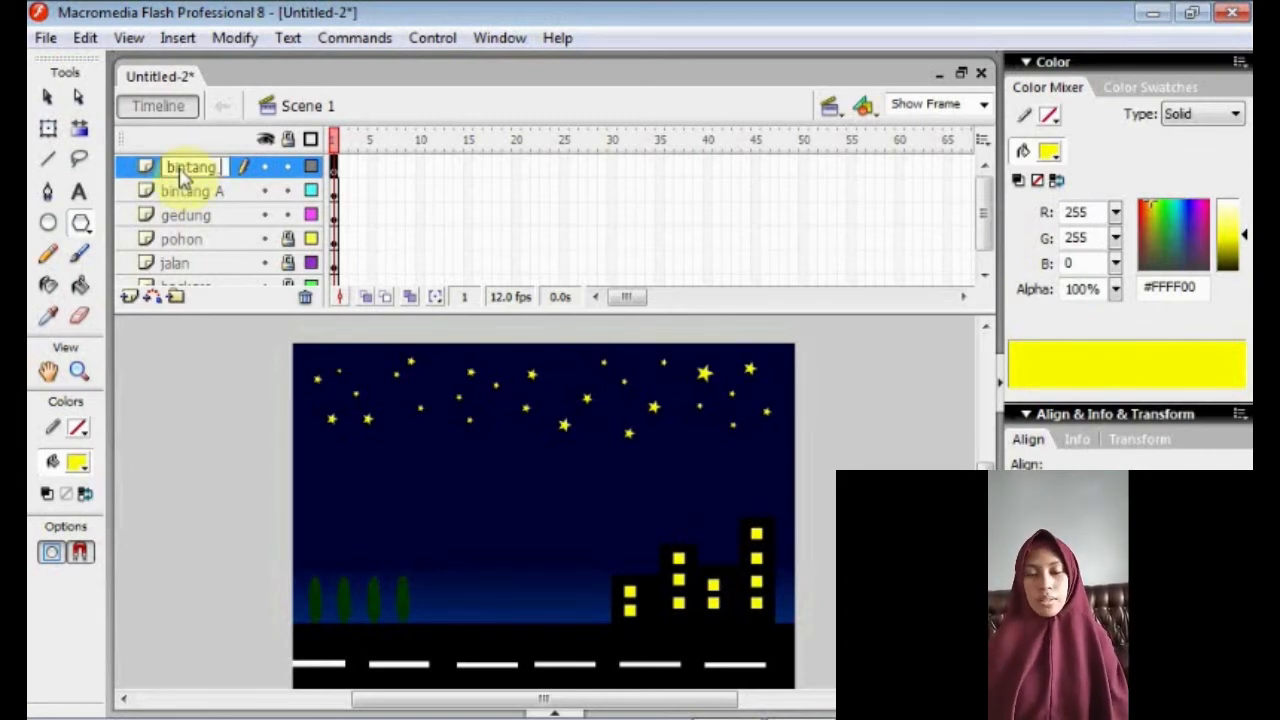
{"action": "type", "text": "ntang B"}
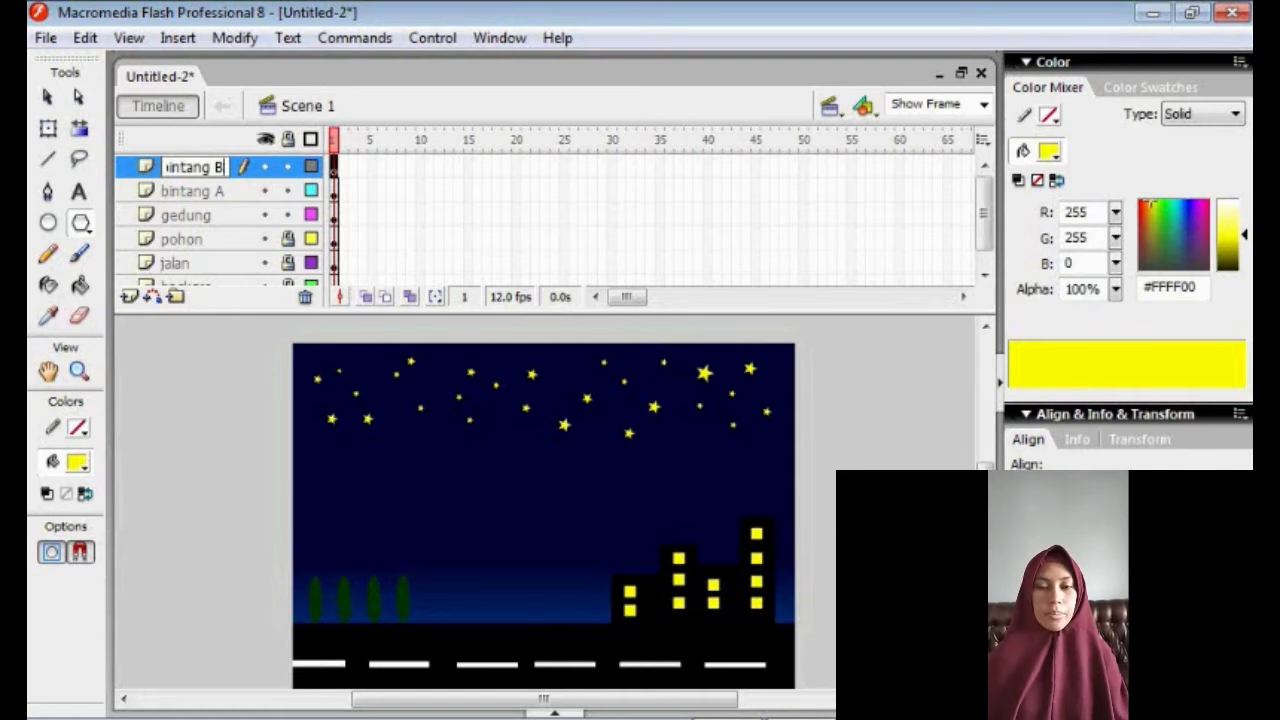
{"action": "left_click", "coordinate": [184, 399]}
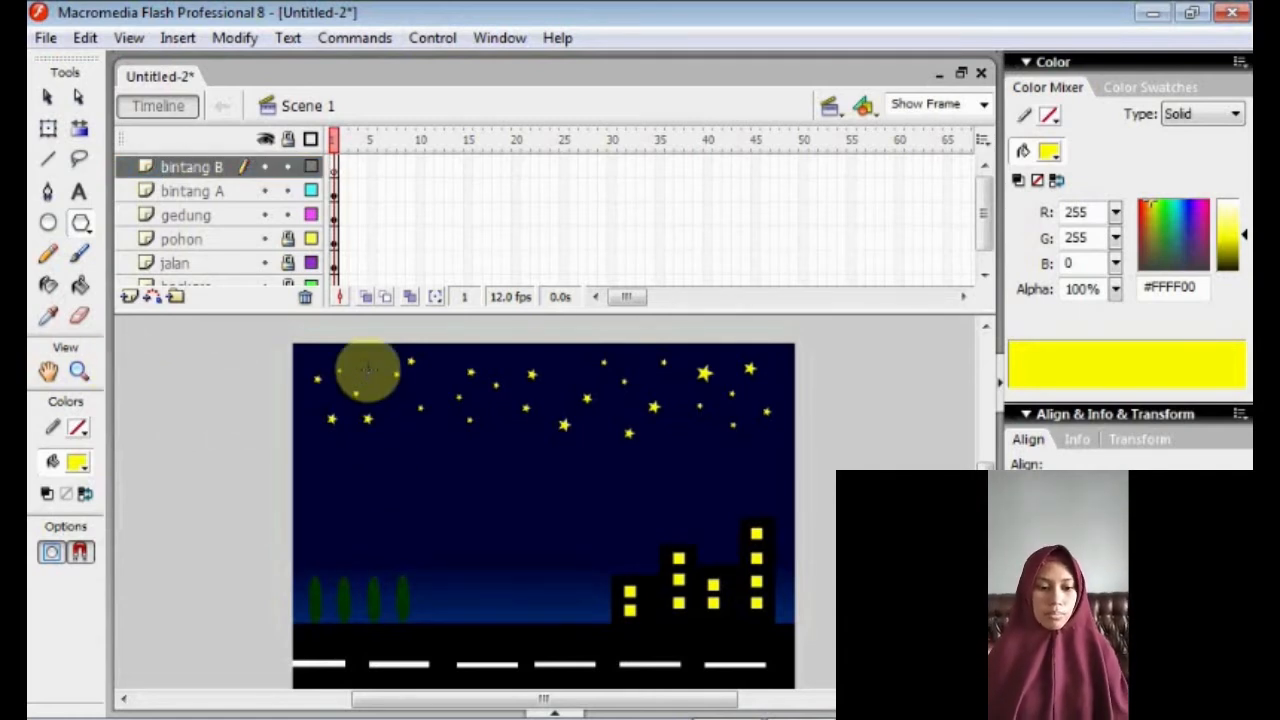
Set the fill color to white (#FFFFFF) and scatter about 20 small white stars among the yellow ones on the bintang B layer.
{"action": "left_click", "coordinate": [77, 463]}
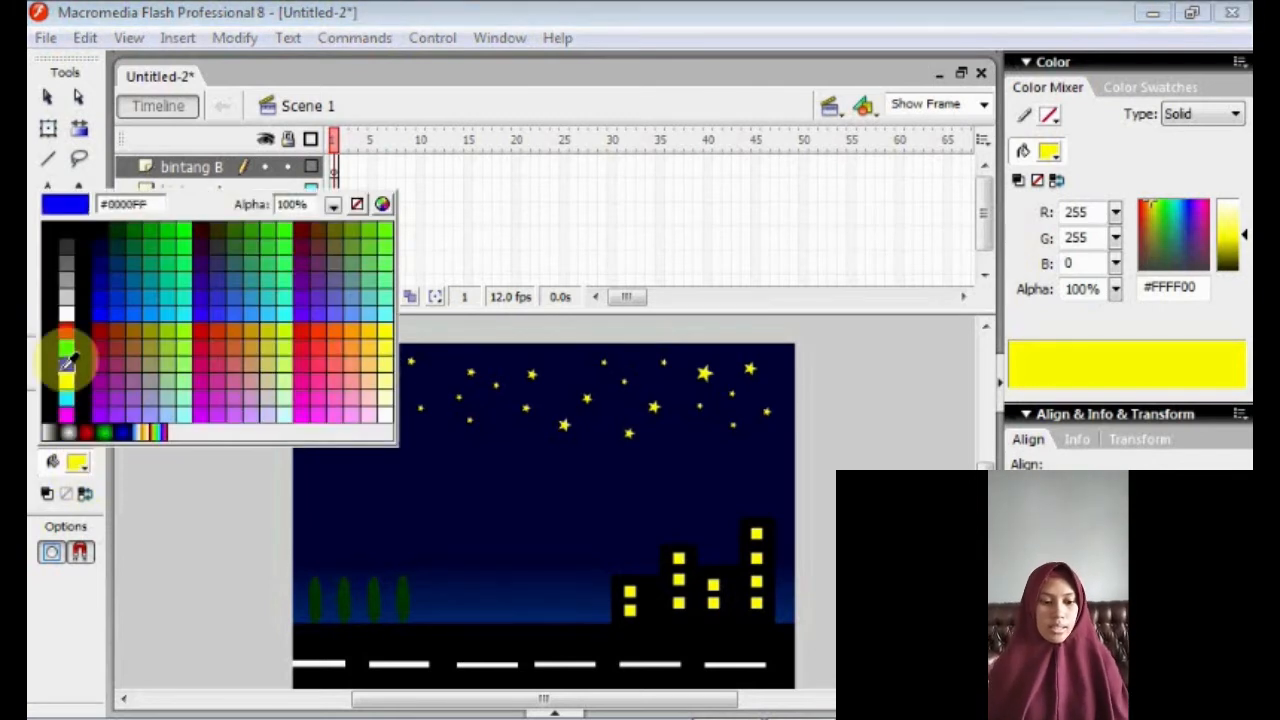
{"action": "left_click", "coordinate": [66, 314]}
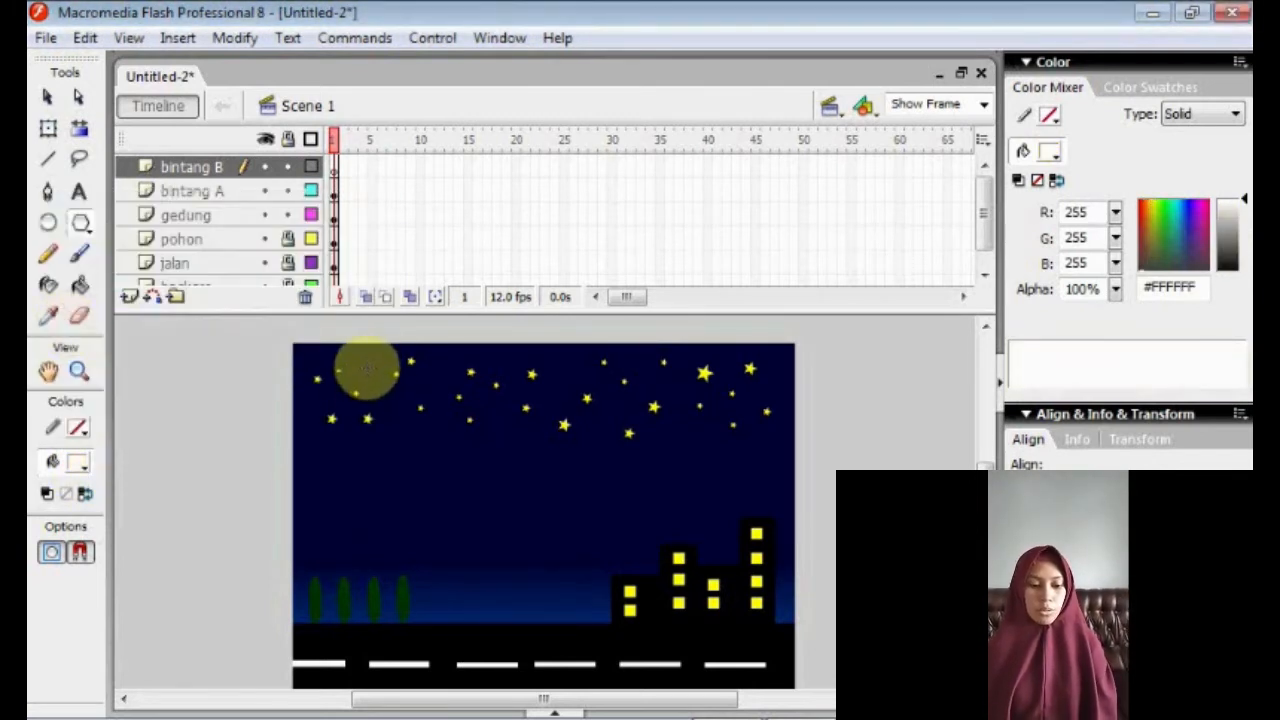
{"action": "left_click_drag", "start_coordinate": [367, 367], "coordinate": [387, 397]}
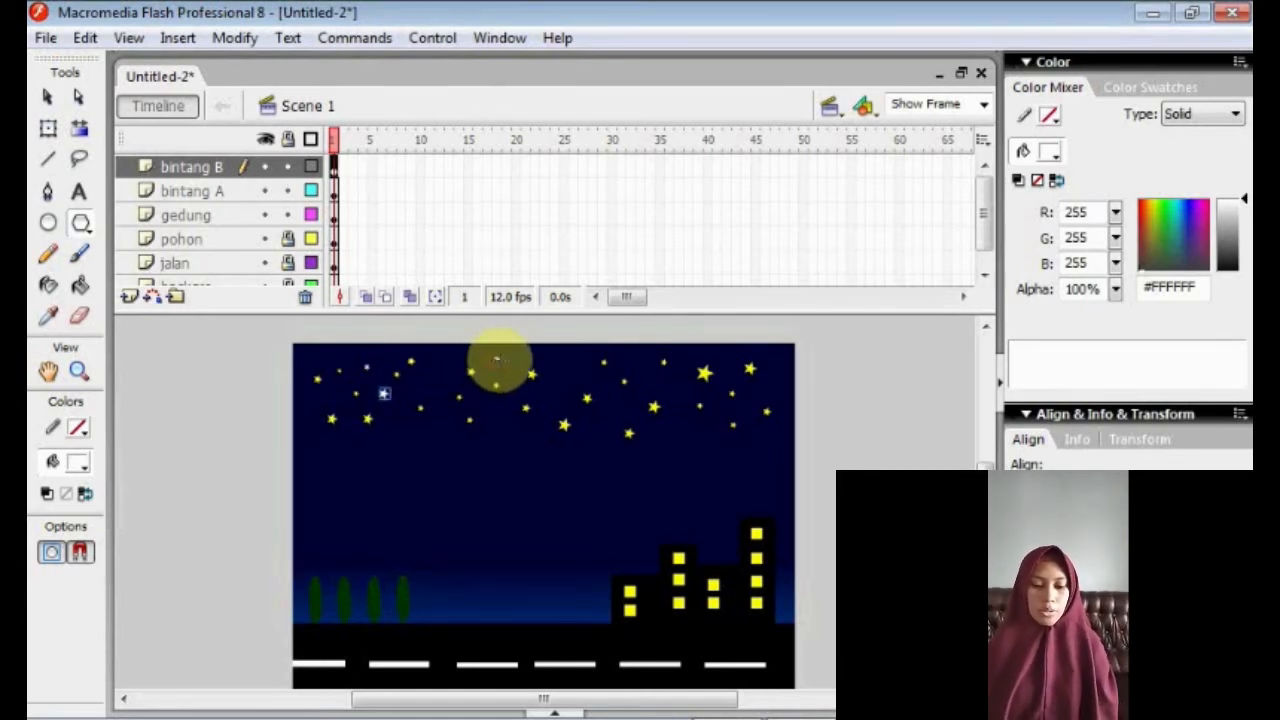
{"action": "left_click_drag", "start_coordinate": [495, 356], "coordinate": [441, 381]}
{"action": "left_click_drag", "start_coordinate": [506, 419], "coordinate": [511, 423]}
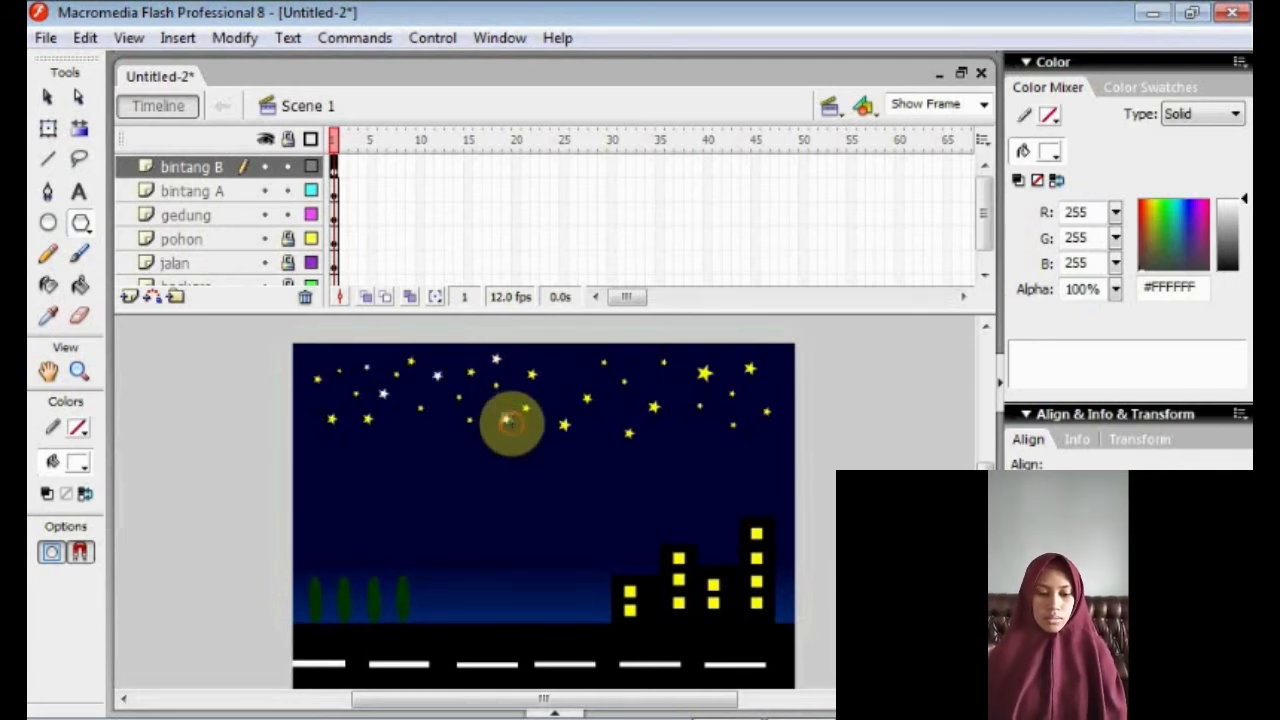
{"action": "left_click_drag", "start_coordinate": [564, 388], "coordinate": [578, 365]}
{"action": "left_click_drag", "start_coordinate": [661, 426], "coordinate": [667, 431]}
{"action": "left_click_drag", "start_coordinate": [674, 386], "coordinate": [680, 390]}
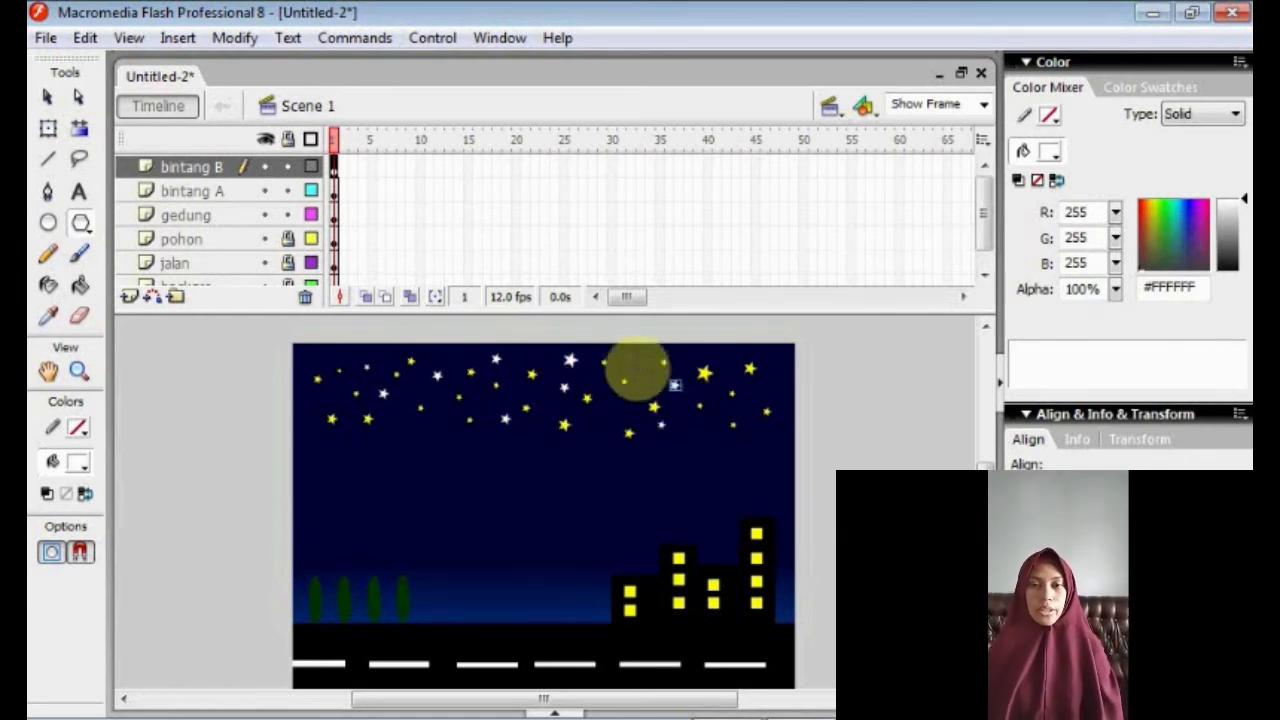
{"action": "left_click_drag", "start_coordinate": [630, 357], "coordinate": [632, 358]}
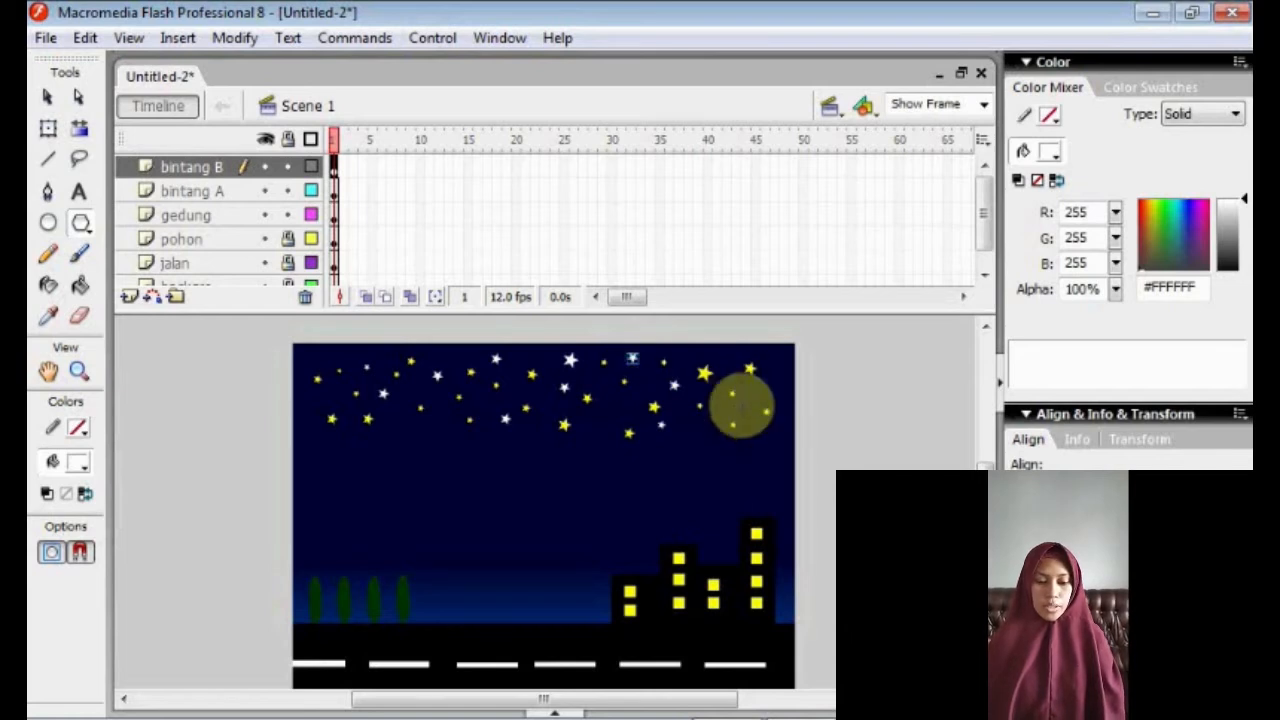
{"action": "left_click_drag", "start_coordinate": [707, 433], "coordinate": [711, 432]}
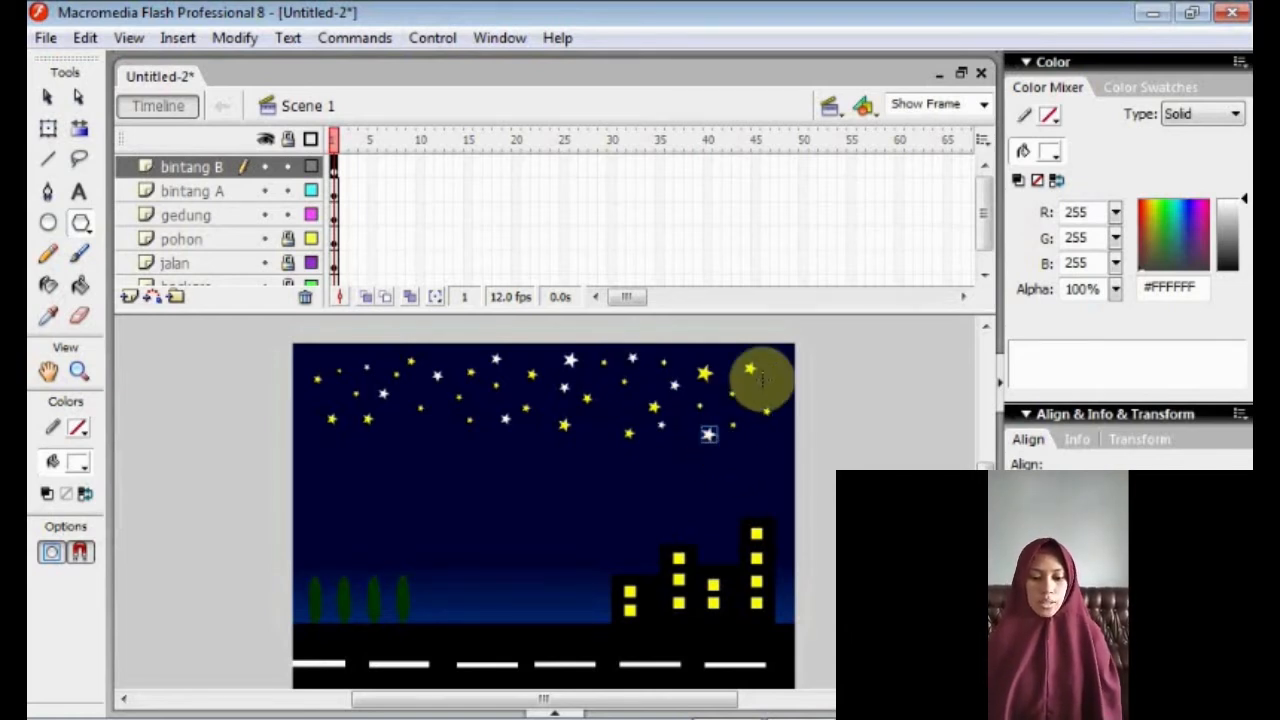
{"action": "left_click_drag", "start_coordinate": [760, 378], "coordinate": [764, 380]}
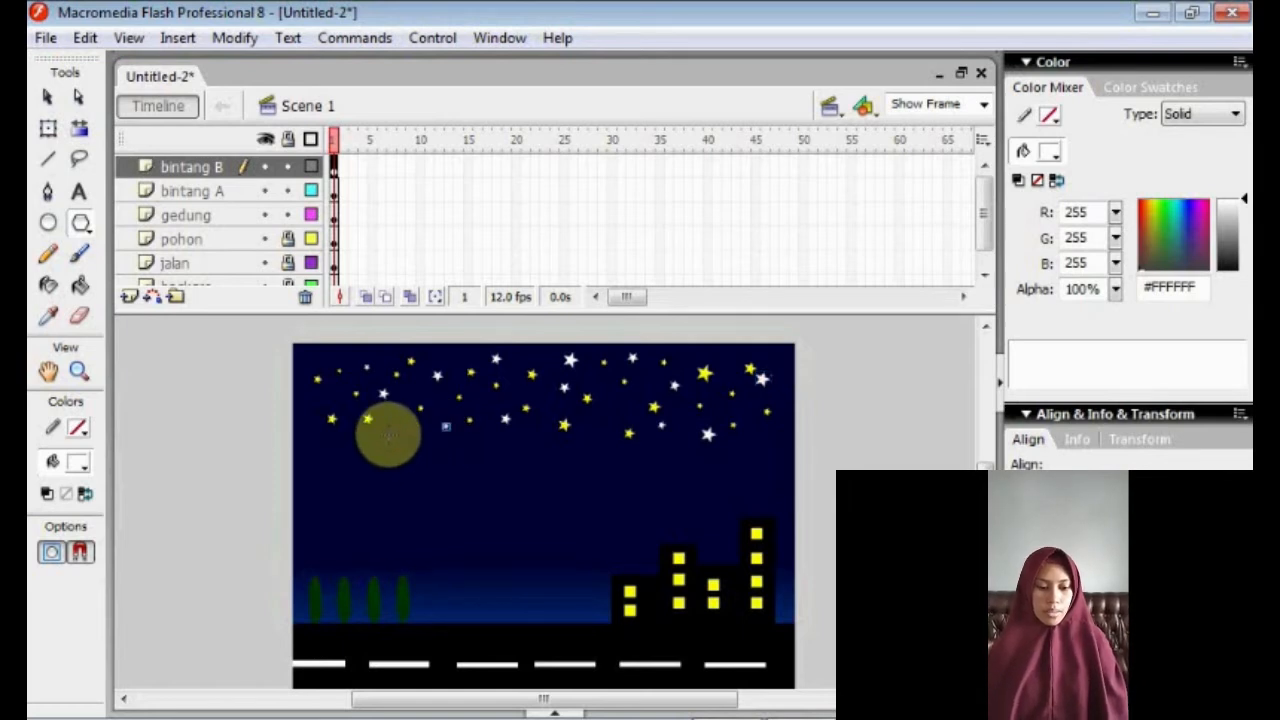
{"action": "left_click_drag", "start_coordinate": [390, 430], "coordinate": [349, 442]}
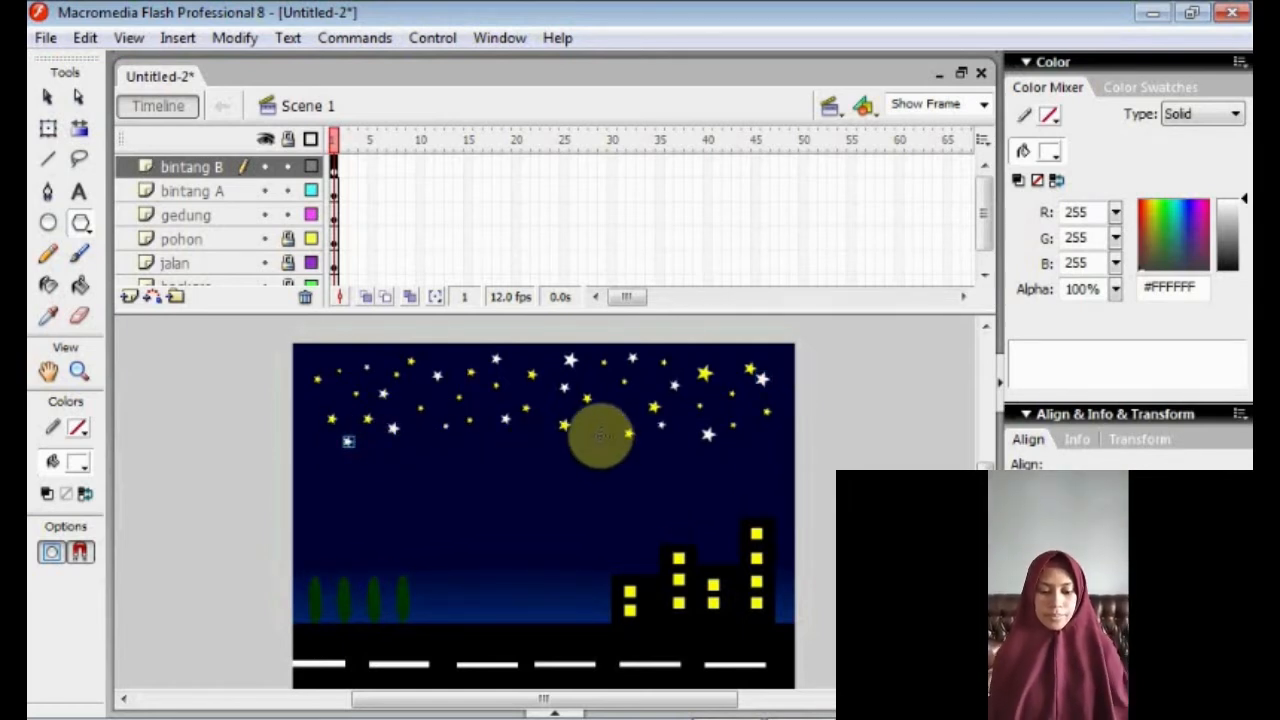
{"action": "left_click_drag", "start_coordinate": [595, 425], "coordinate": [599, 429]}
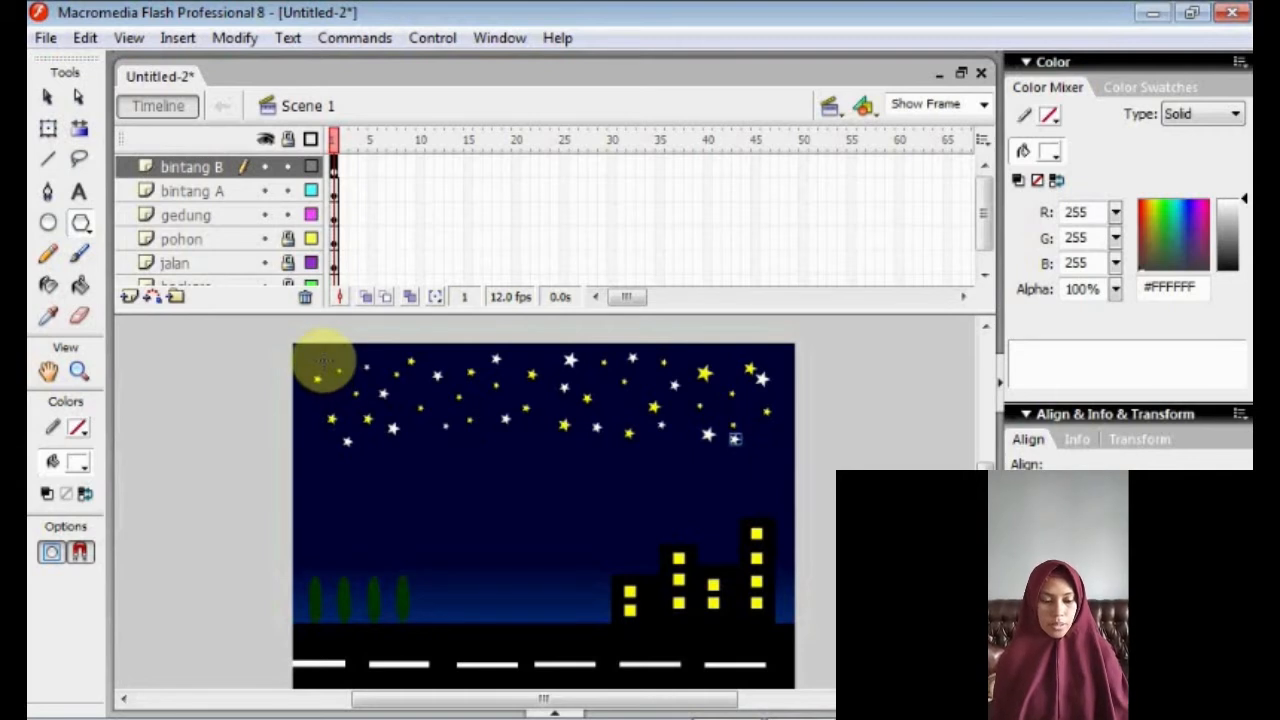
{"action": "left_click", "coordinate": [336, 390]}
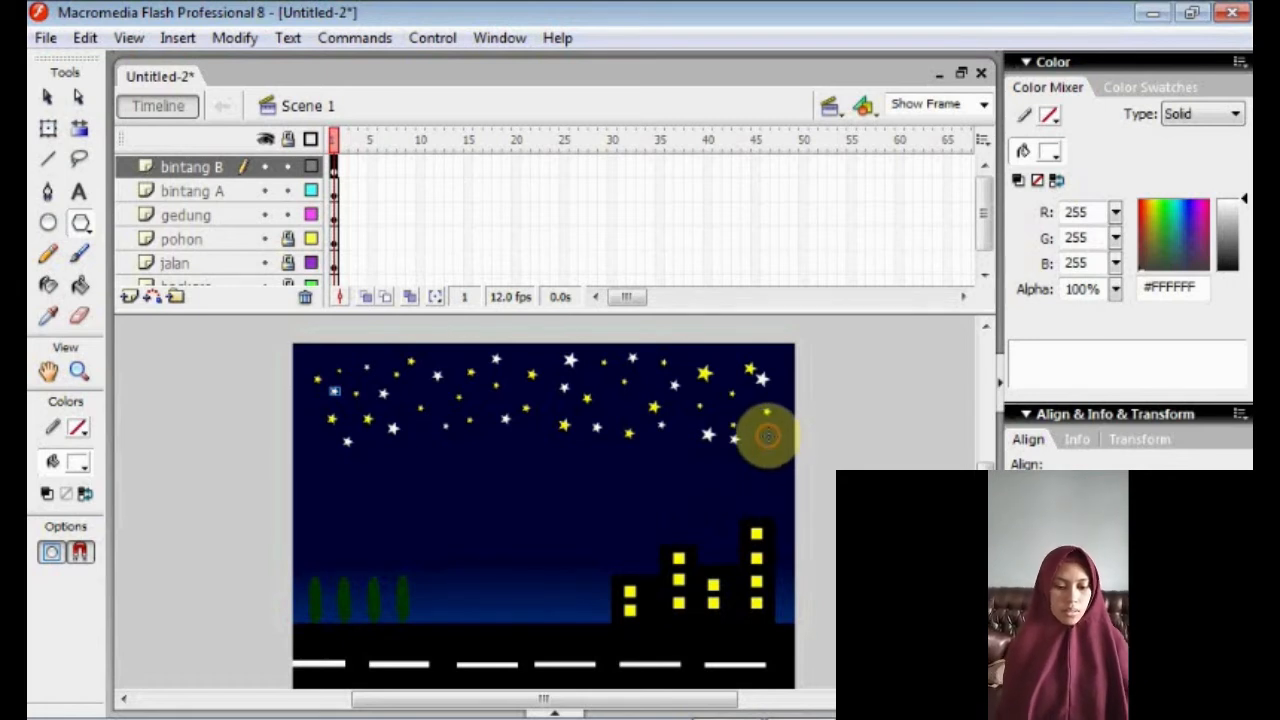
{"action": "left_click_drag", "start_coordinate": [760, 431], "coordinate": [765, 436]}
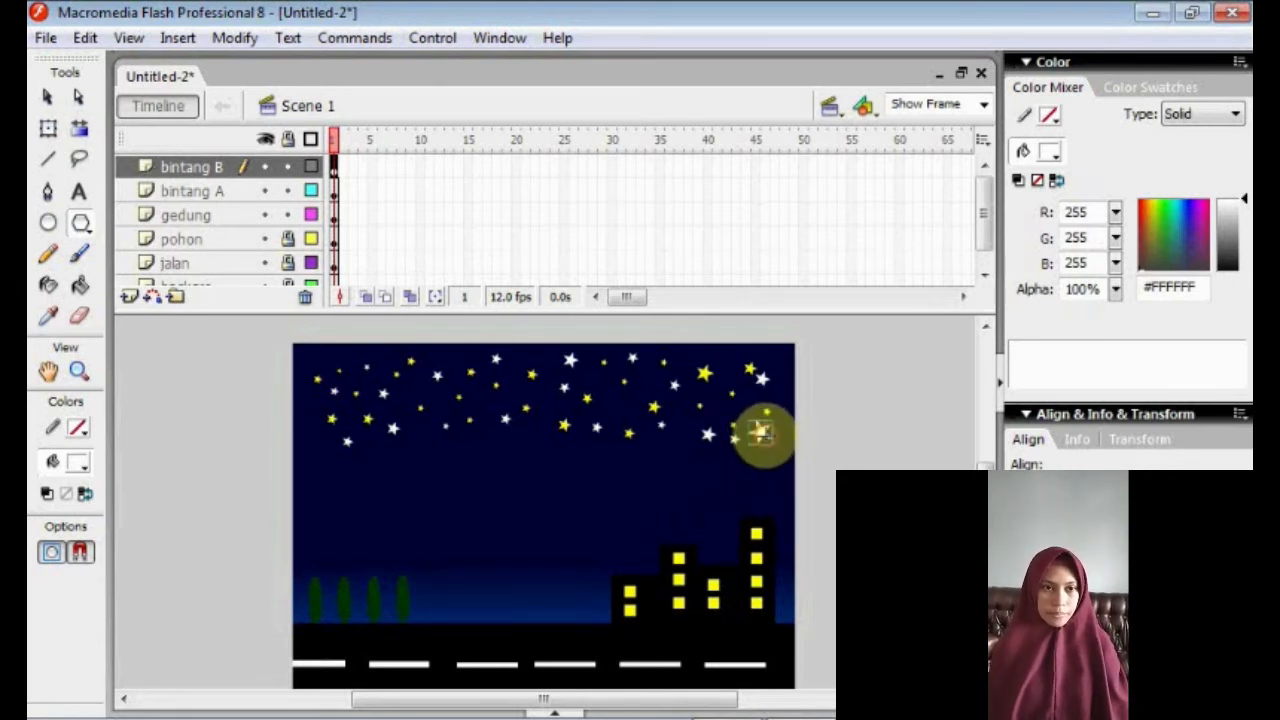
{"action": "key", "text": "ctrl+z"}
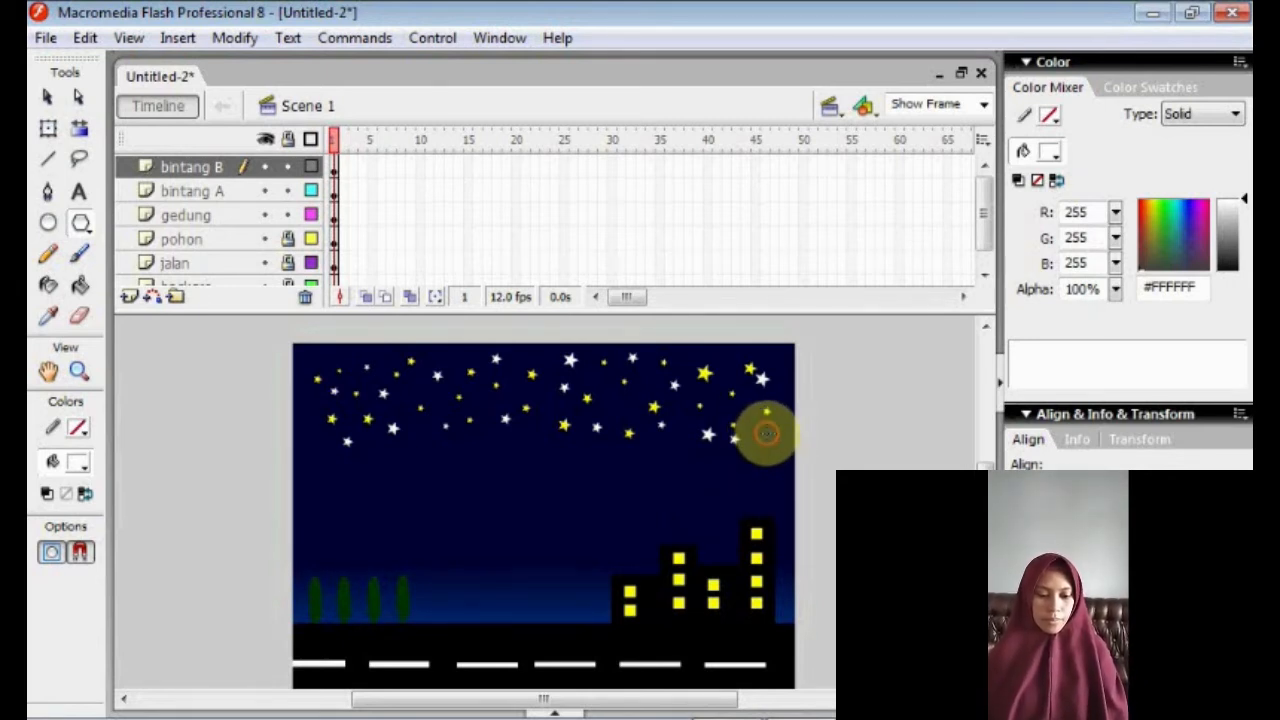
{"action": "mouse_move", "coordinate": [760, 432]}
{"action": "left_mouse_down"}
{"action": "mouse_move", "coordinate": [400, 451]}
{"action": "mouse_move", "coordinate": [425, 434]}
{"action": "mouse_move", "coordinate": [431, 451]}
{"action": "mouse_move", "coordinate": [426, 441]}
{"action": "left_mouse_up"}
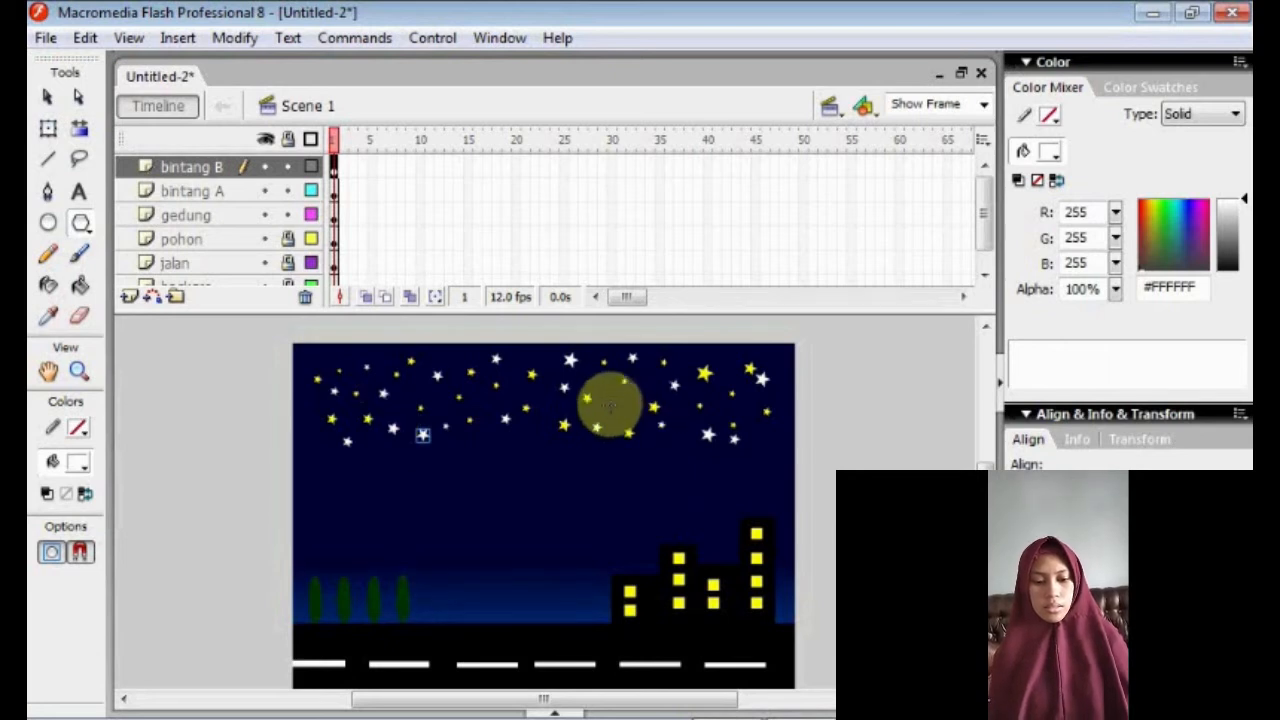
{"action": "left_click_drag", "start_coordinate": [616, 399], "coordinate": [619, 404]}
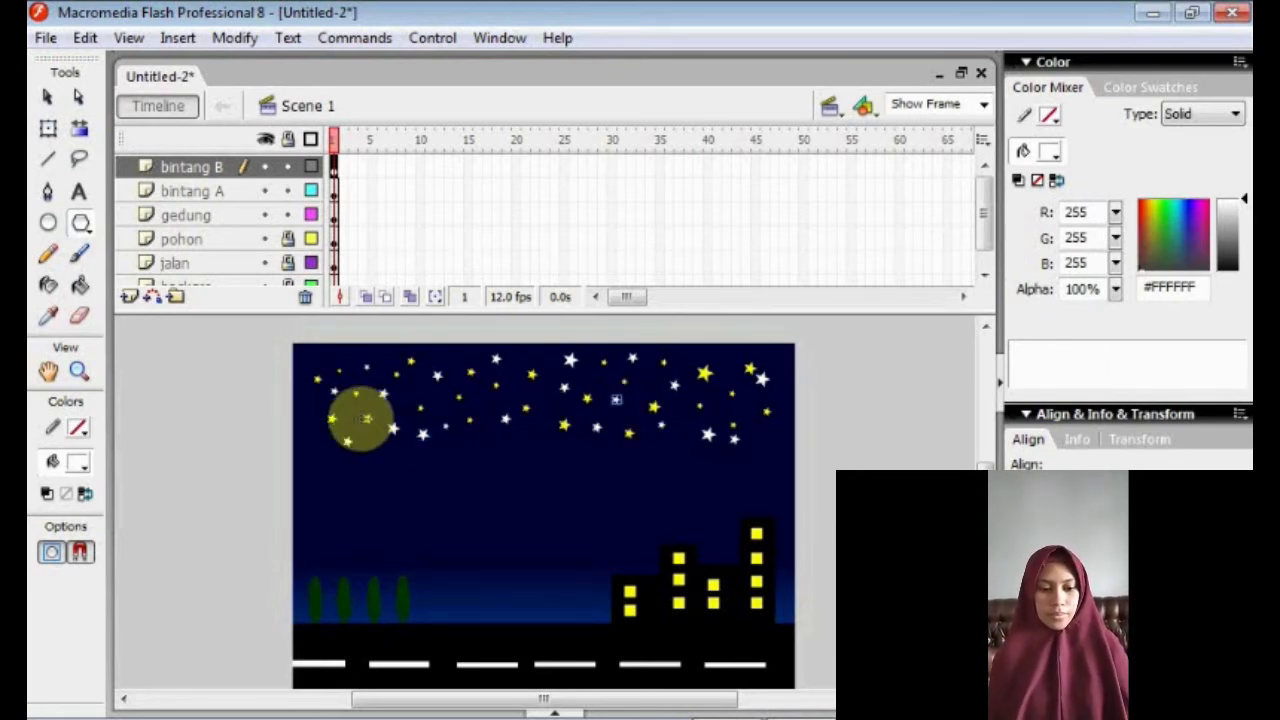
Convert all the white stars on the bintang B layer into one movie clip symbol named bintang B.
{"action": "key", "text": "ctrl+a"}
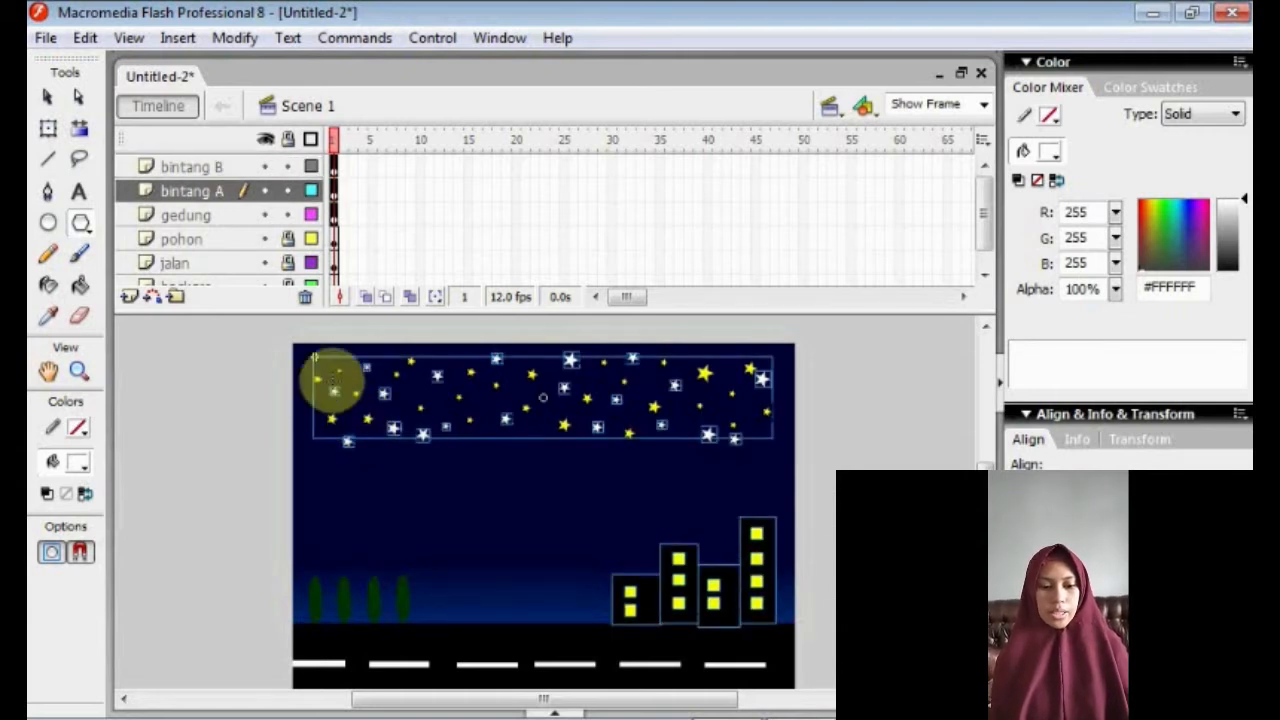
{"action": "left_click", "coordinate": [190, 168]}
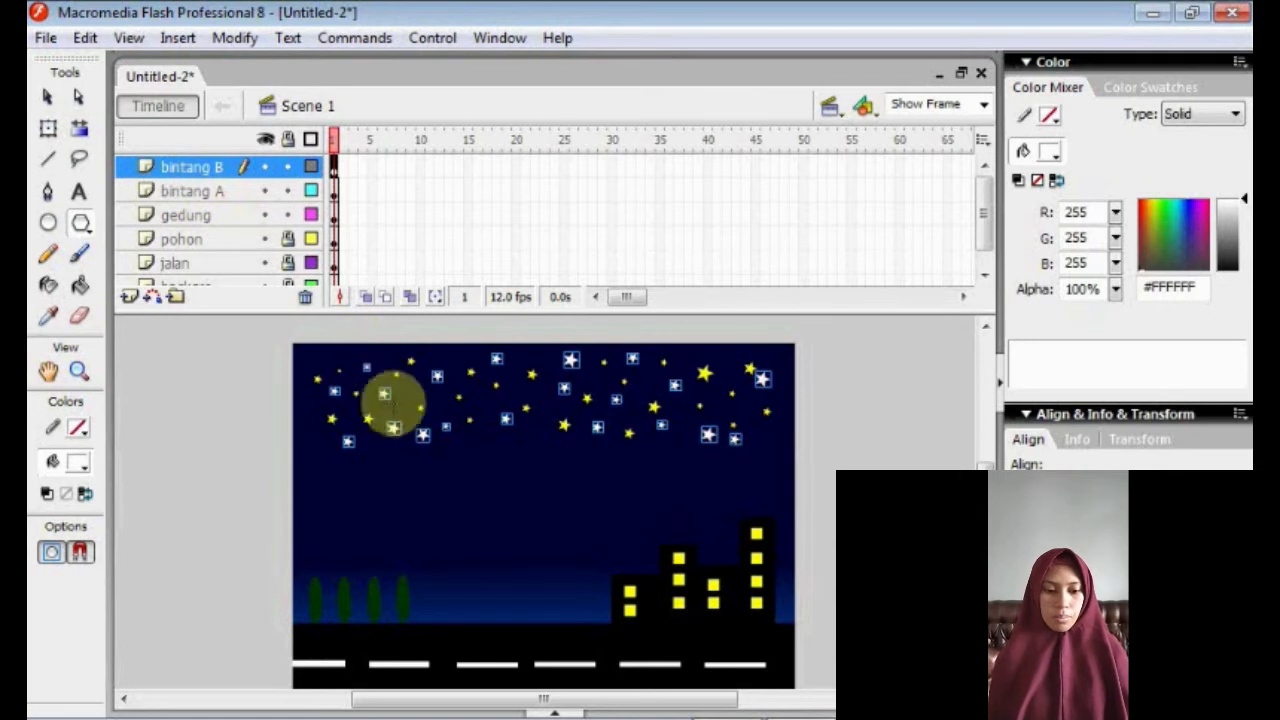
{"action": "right_click", "coordinate": [383, 392]}
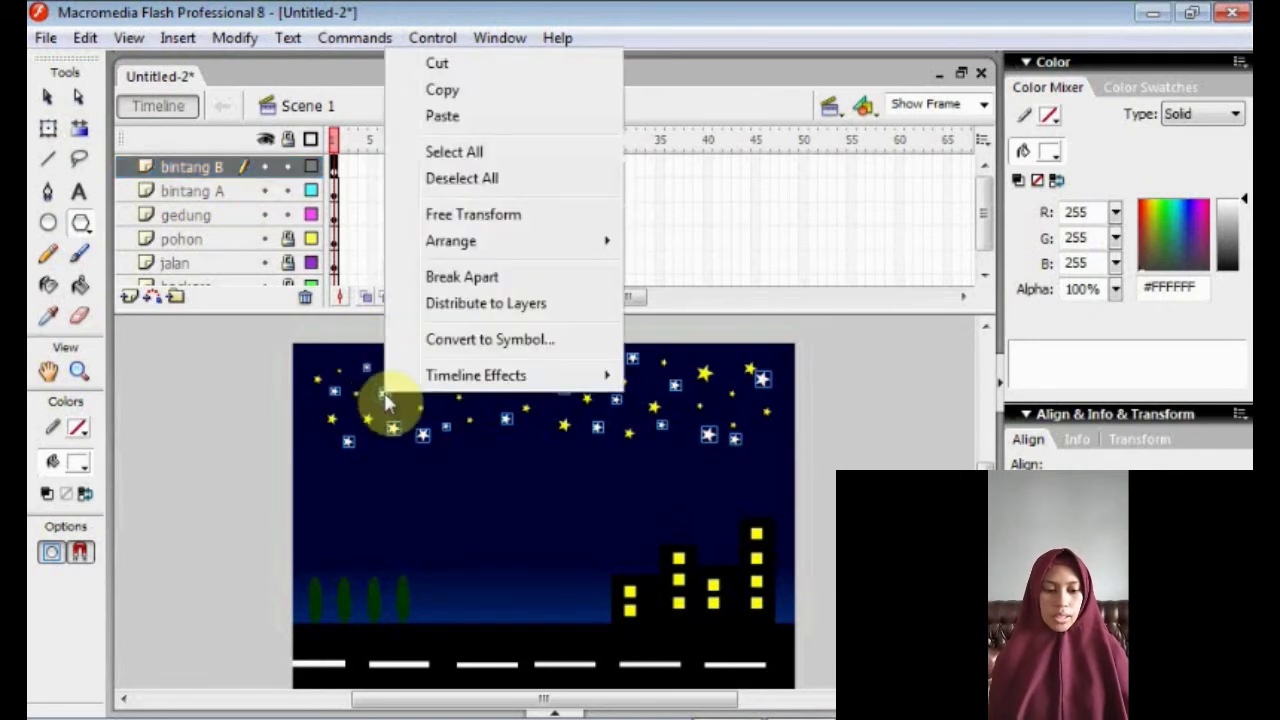
{"action": "left_click", "coordinate": [412, 337]}
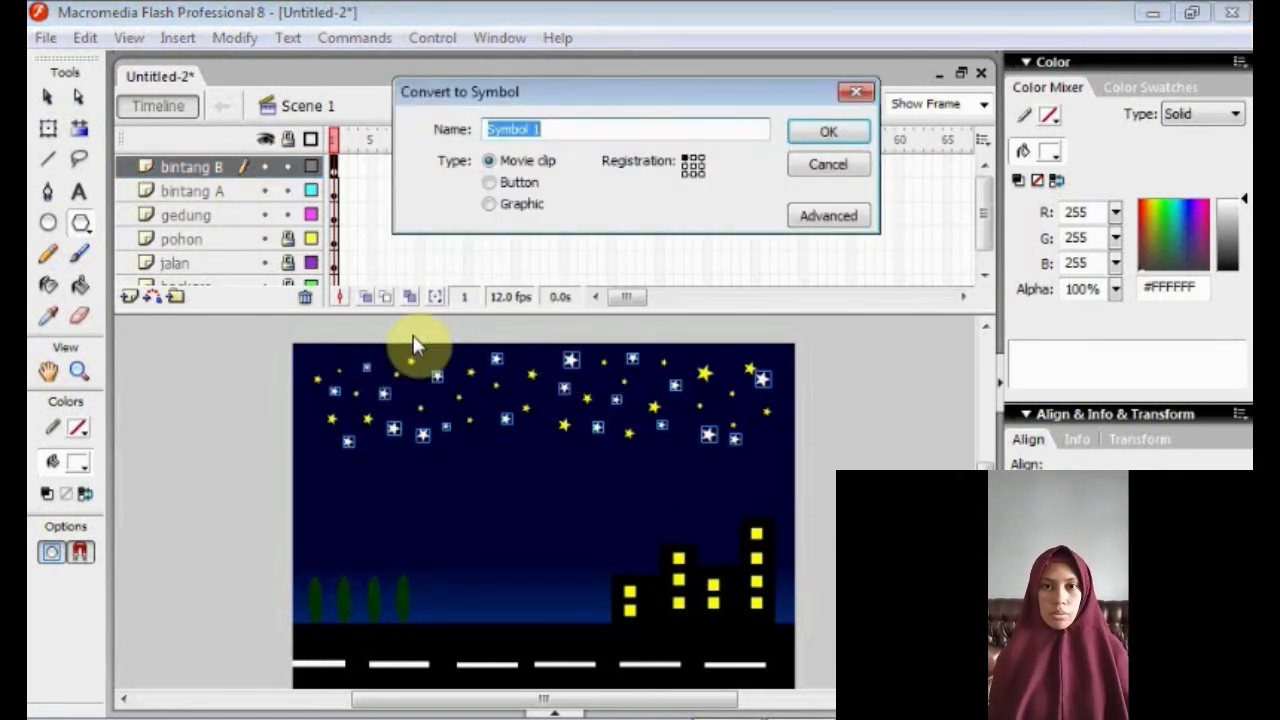
{"action": "key", "text": "BackSpace"}
{"action": "type", "text": "Bi"}
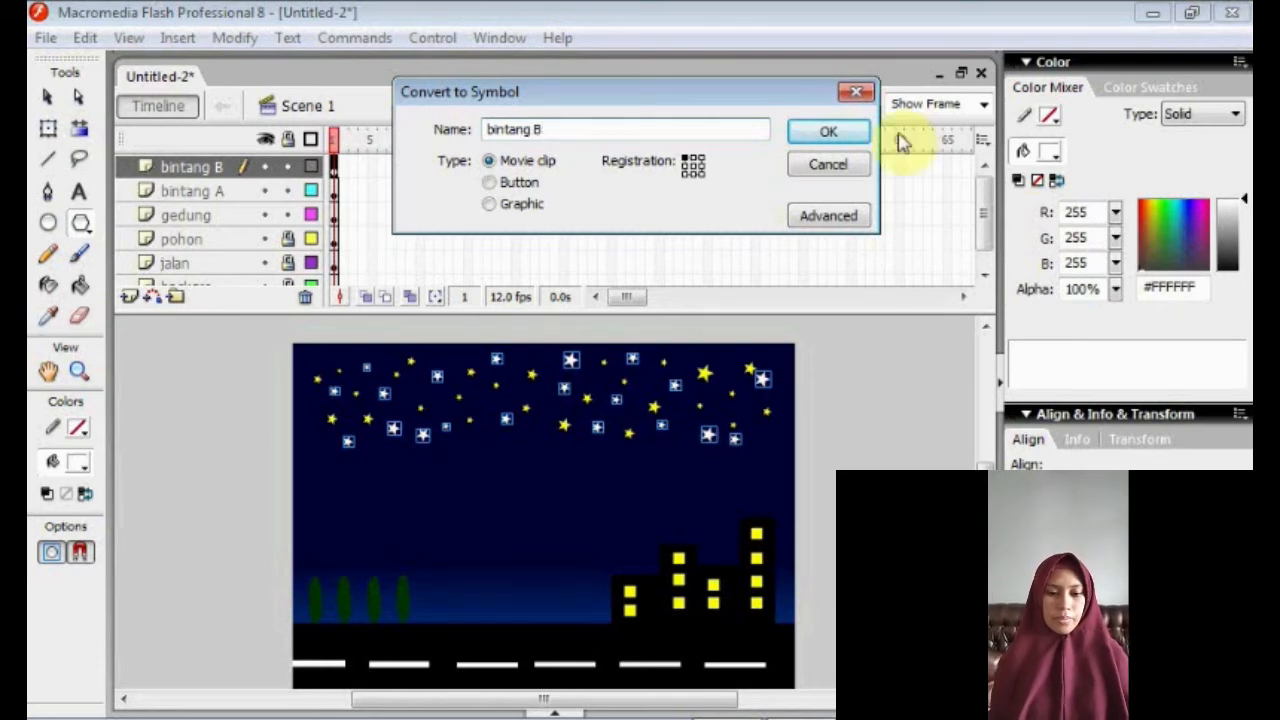
{"action": "left_click", "coordinate": [850, 141]}
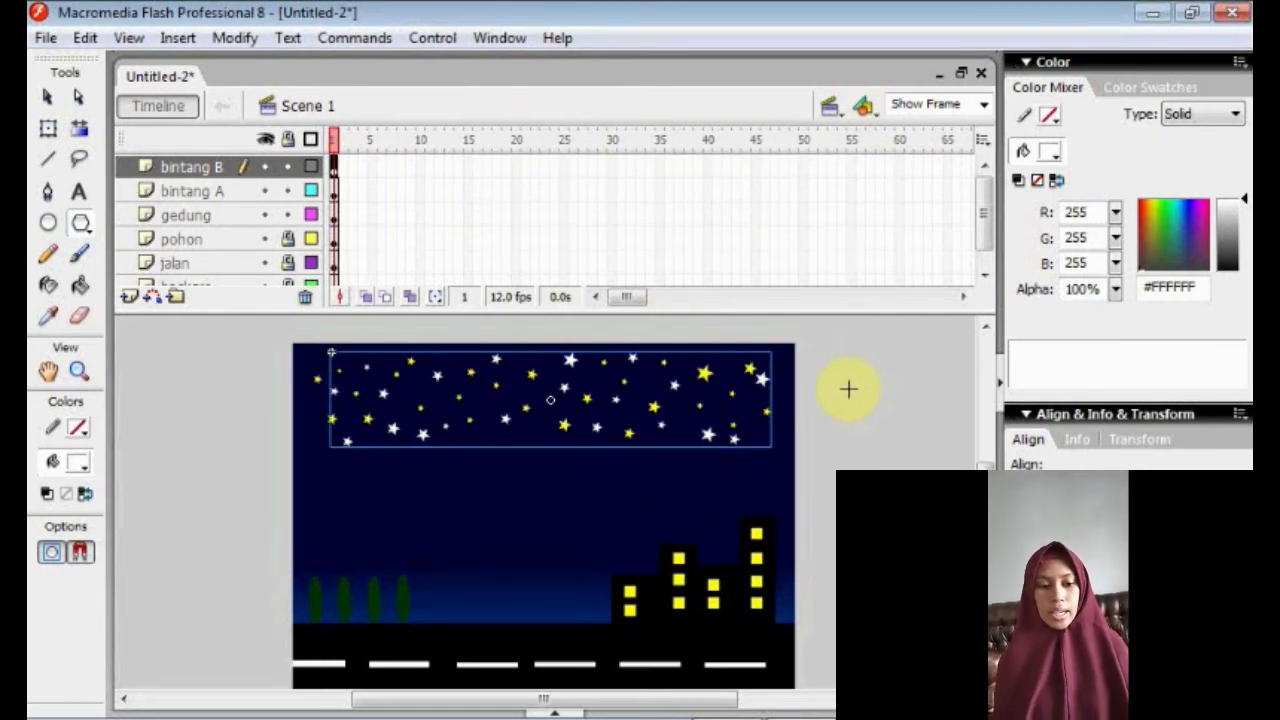
Add a new layer above bintang B and name it Awan.
{"action": "left_click", "coordinate": [130, 298]}
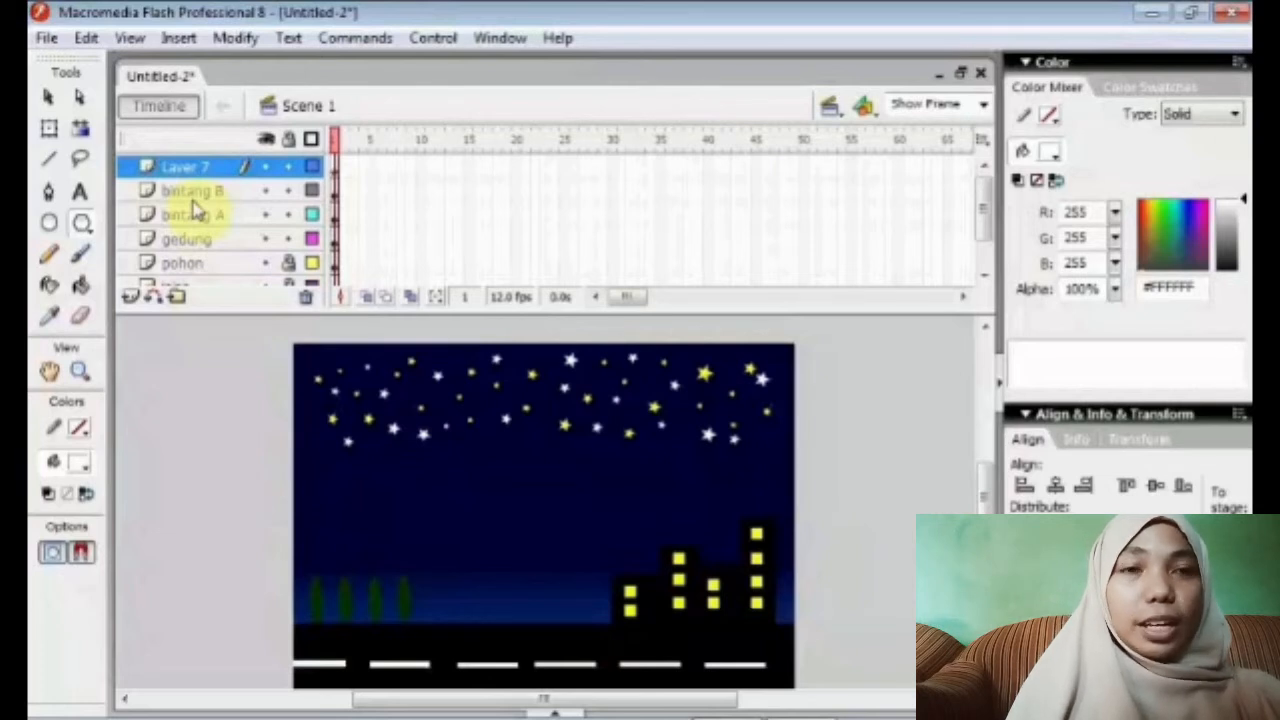
{"action": "double_click", "coordinate": [185, 167]}
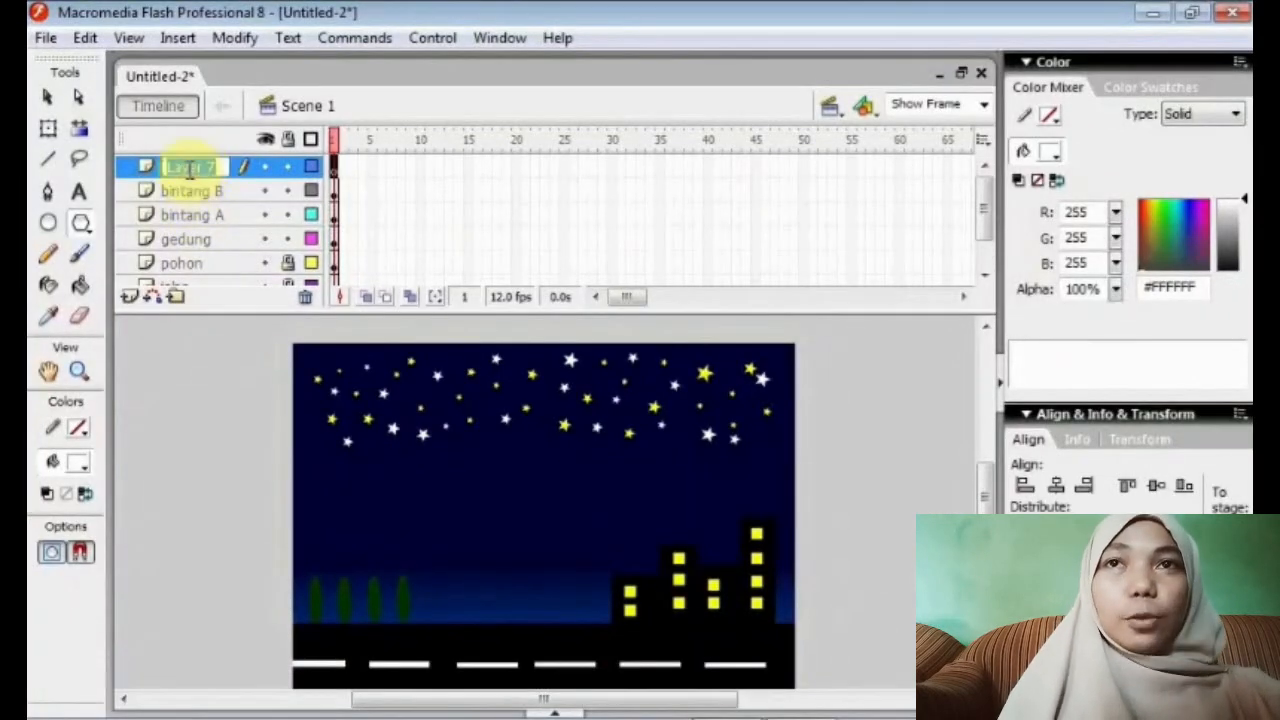
{"action": "key", "text": "BackSpace"}
{"action": "type", "text": "AWAN"}
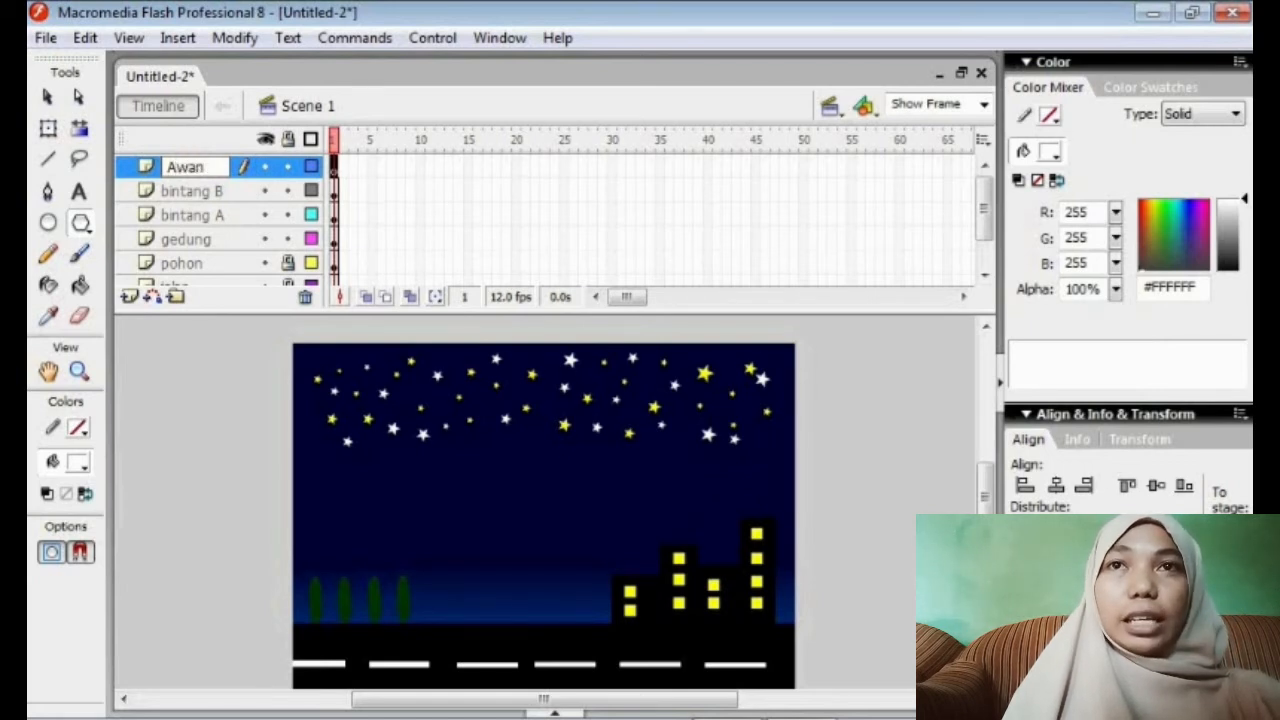
Draw a fluffy white cloud from overlapping ovals in the empty area beside the stage's left edge on the Awan layer.
{"action": "left_click", "coordinate": [197, 384]}
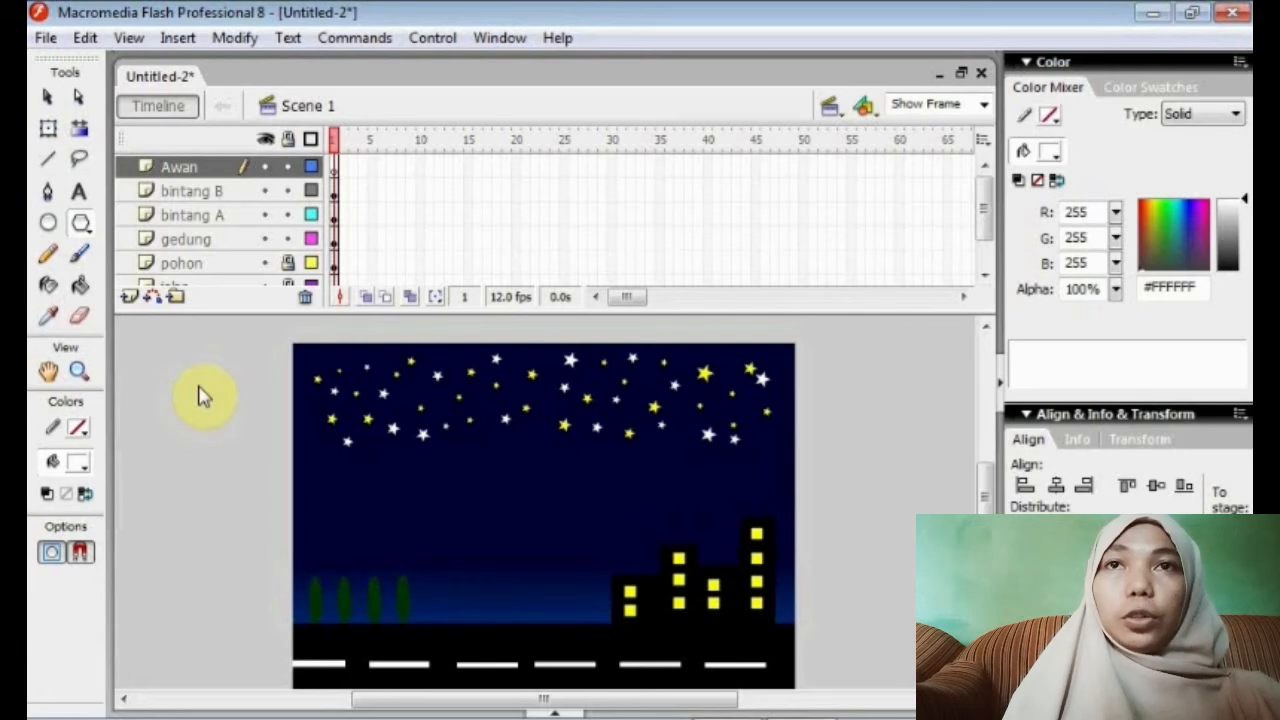
{"action": "left_click_drag", "start_coordinate": [643, 700], "coordinate": [486, 703]}
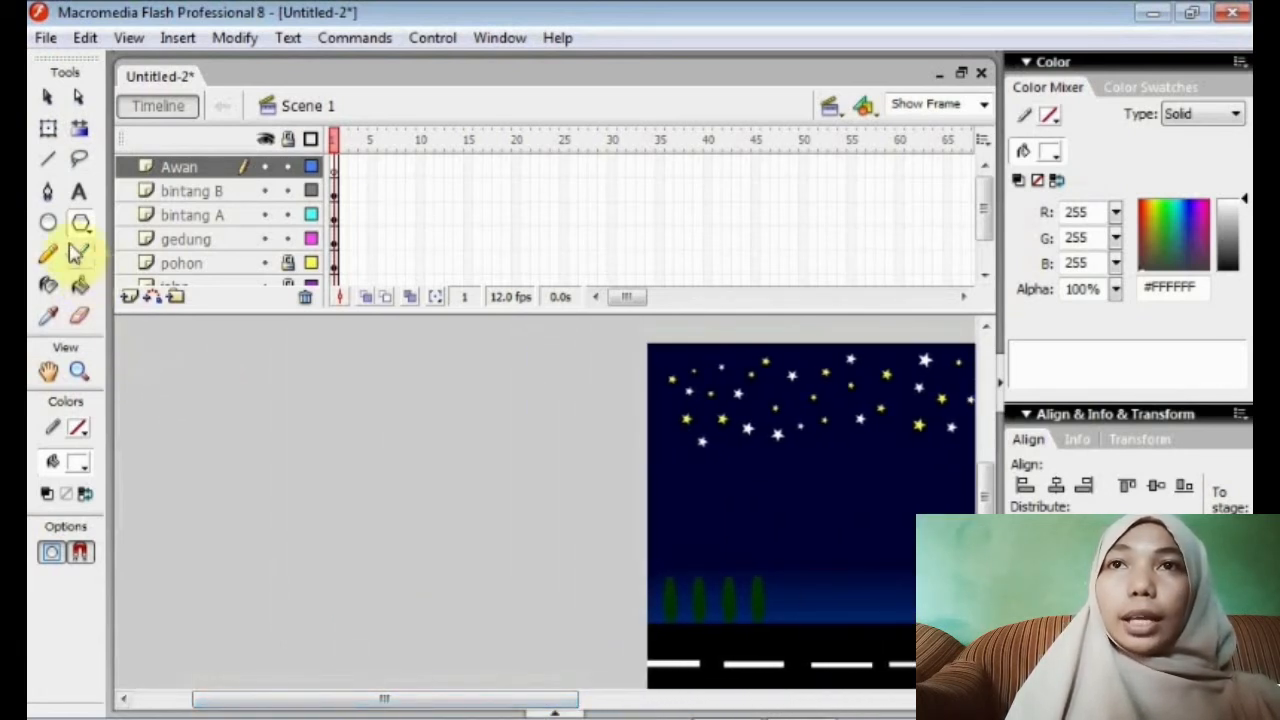
{"action": "left_click", "coordinate": [48, 222]}
{"action": "mouse_move", "coordinate": [330, 412]}
{"action": "left_mouse_down"}
{"action": "mouse_move", "coordinate": [363, 440]}
{"action": "mouse_move", "coordinate": [385, 381]}
{"action": "mouse_move", "coordinate": [366, 426]}
{"action": "mouse_move", "coordinate": [396, 442]}
{"action": "left_mouse_up"}
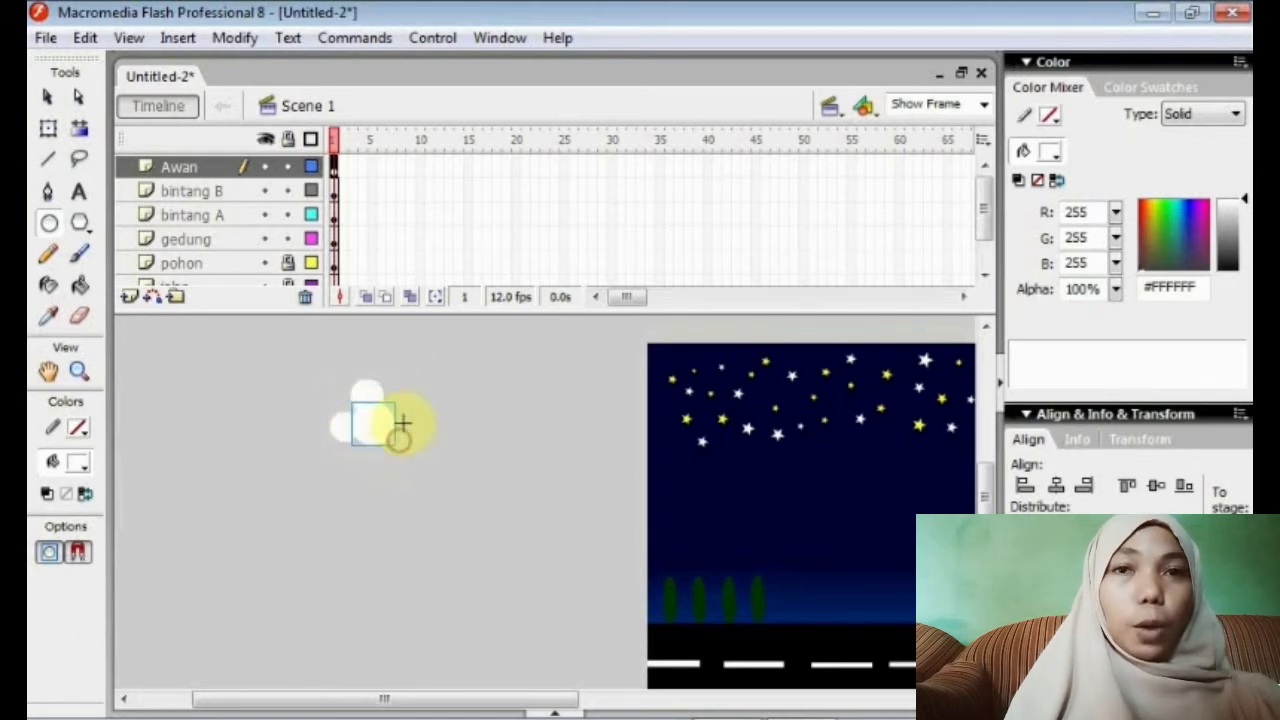
{"action": "left_click_drag", "start_coordinate": [381, 391], "coordinate": [437, 445]}
{"action": "left_click_drag", "start_coordinate": [375, 388], "coordinate": [468, 441]}
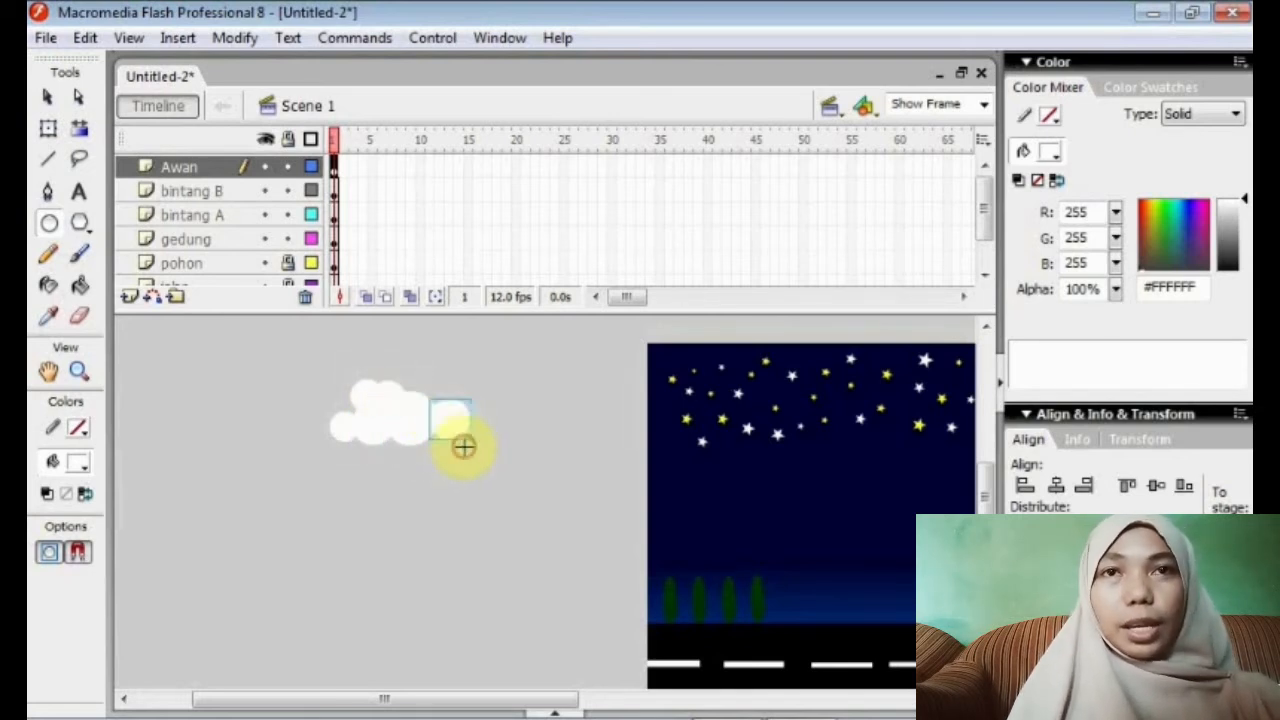
{"action": "left_click_drag", "start_coordinate": [417, 390], "coordinate": [492, 437]}
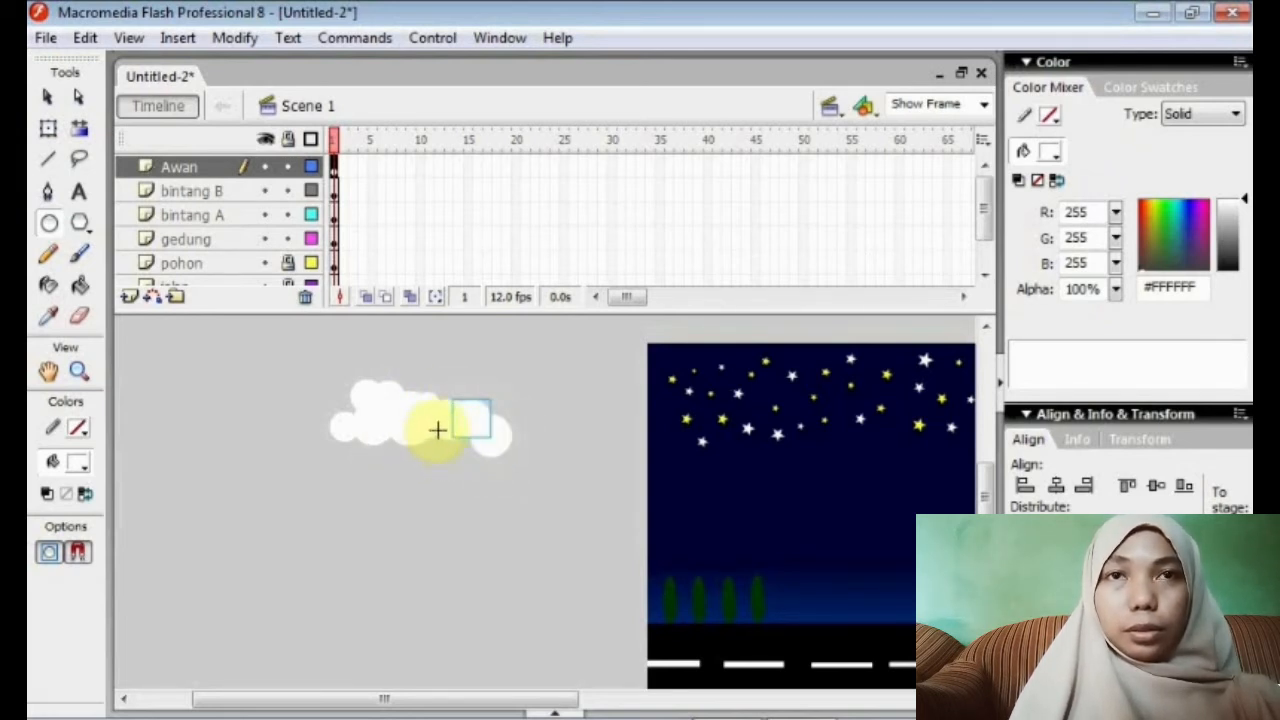
{"action": "left_click_drag", "start_coordinate": [397, 443], "coordinate": [478, 420]}
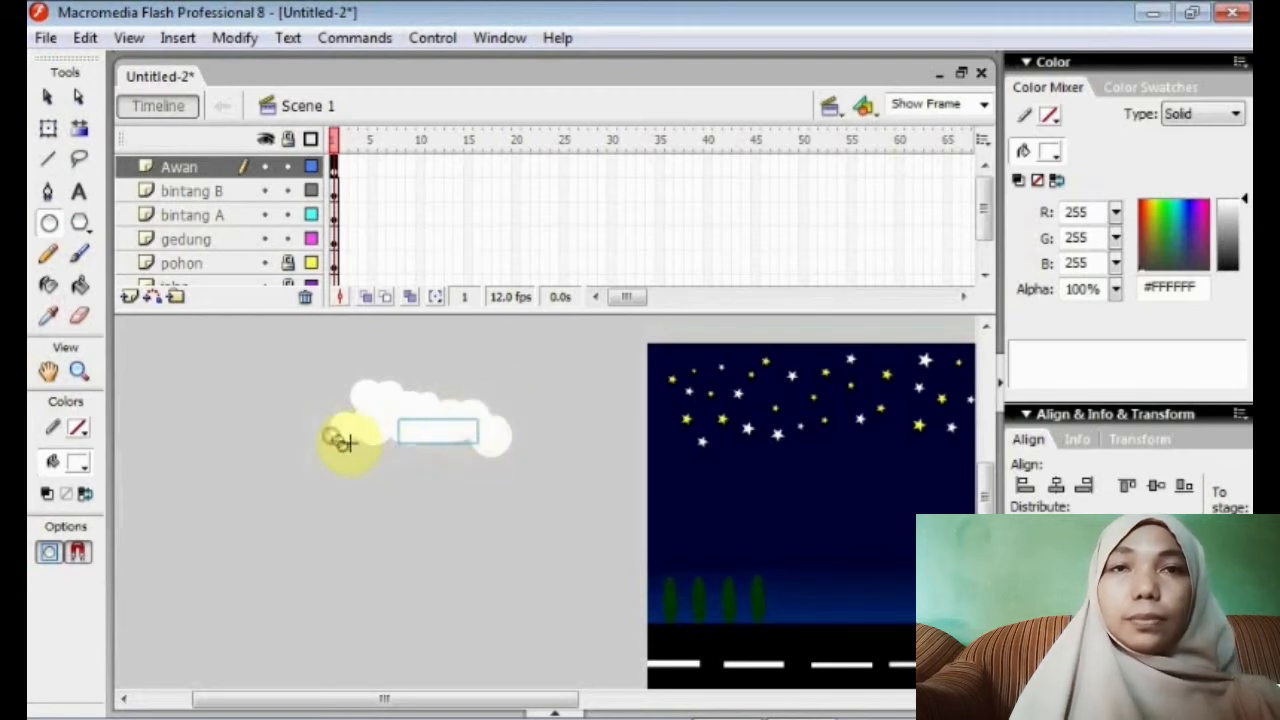
{"action": "left_click_drag", "start_coordinate": [333, 437], "coordinate": [438, 481]}
{"action": "left_click_drag", "start_coordinate": [432, 436], "coordinate": [481, 486]}
{"action": "left_click_drag", "start_coordinate": [385, 427], "coordinate": [401, 444]}
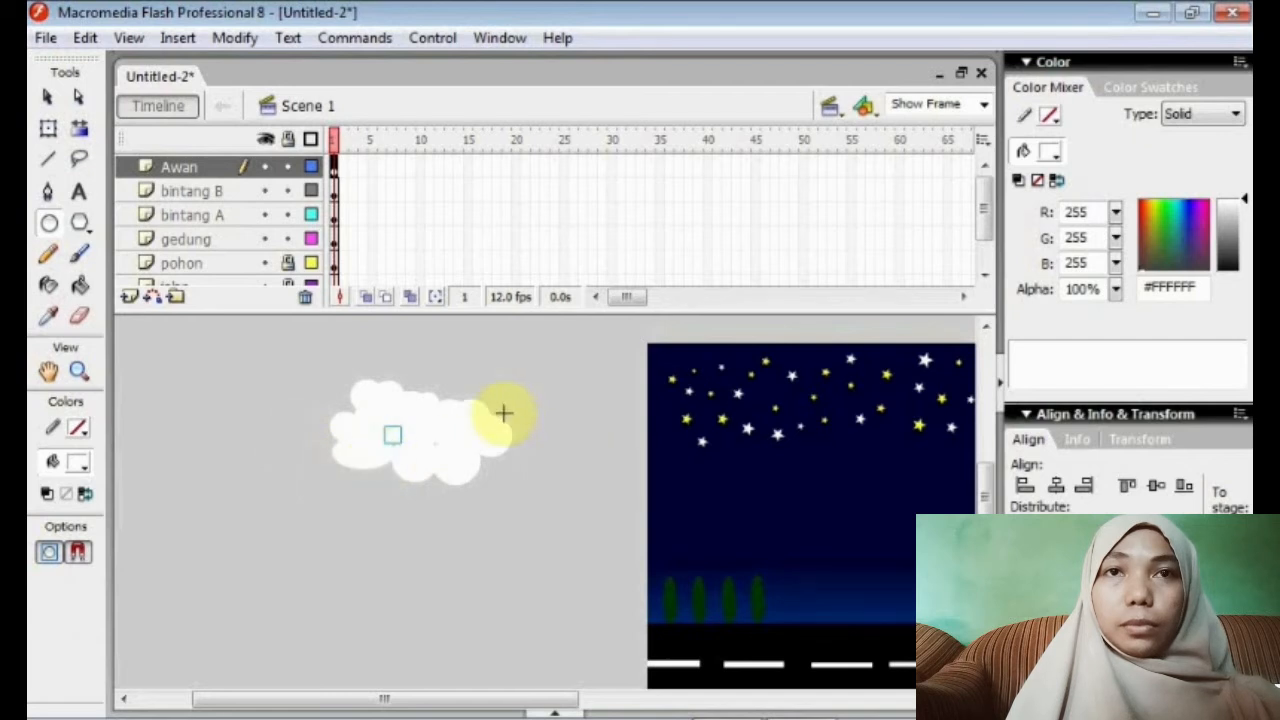
Build a second white cloud from overlapping ovals between the first cloud and the stage on the Awan layer.
{"action": "mouse_move", "coordinate": [553, 418]}
{"action": "left_mouse_down"}
{"action": "mouse_move", "coordinate": [608, 441]}
{"action": "mouse_move", "coordinate": [600, 451]}
{"action": "mouse_move", "coordinate": [626, 479]}
{"action": "left_mouse_up"}
{"action": "mouse_move", "coordinate": [597, 403]}
{"action": "left_mouse_down"}
{"action": "mouse_move", "coordinate": [623, 451]}
{"action": "mouse_move", "coordinate": [665, 455]}
{"action": "left_mouse_up"}
{"action": "mouse_move", "coordinate": [553, 432]}
{"action": "left_mouse_down"}
{"action": "mouse_move", "coordinate": [590, 466]}
{"action": "mouse_move", "coordinate": [594, 444]}
{"action": "mouse_move", "coordinate": [607, 461]}
{"action": "mouse_move", "coordinate": [540, 446]}
{"action": "mouse_move", "coordinate": [594, 480]}
{"action": "mouse_move", "coordinate": [601, 471]}
{"action": "left_mouse_up"}
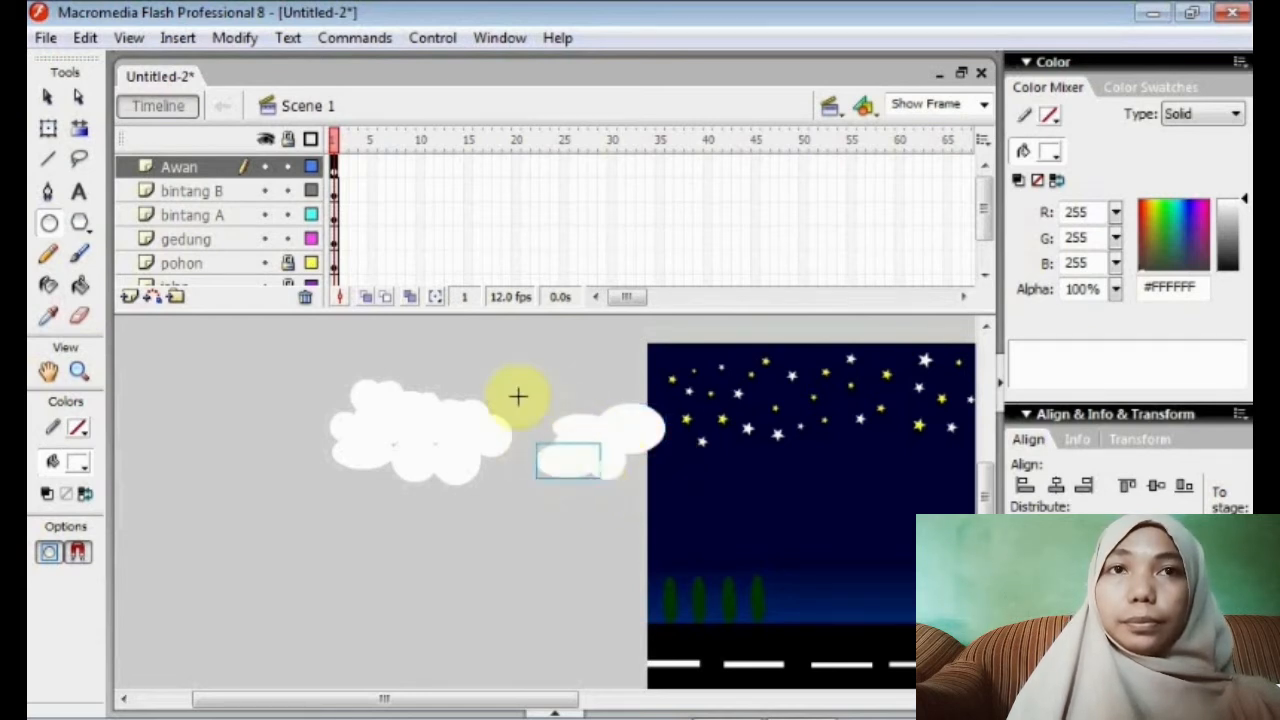
{"action": "left_click_drag", "start_coordinate": [517, 394], "coordinate": [568, 446]}
{"action": "left_click_drag", "start_coordinate": [586, 393], "coordinate": [653, 473]}
{"action": "left_click_drag", "start_coordinate": [537, 463], "coordinate": [608, 500]}
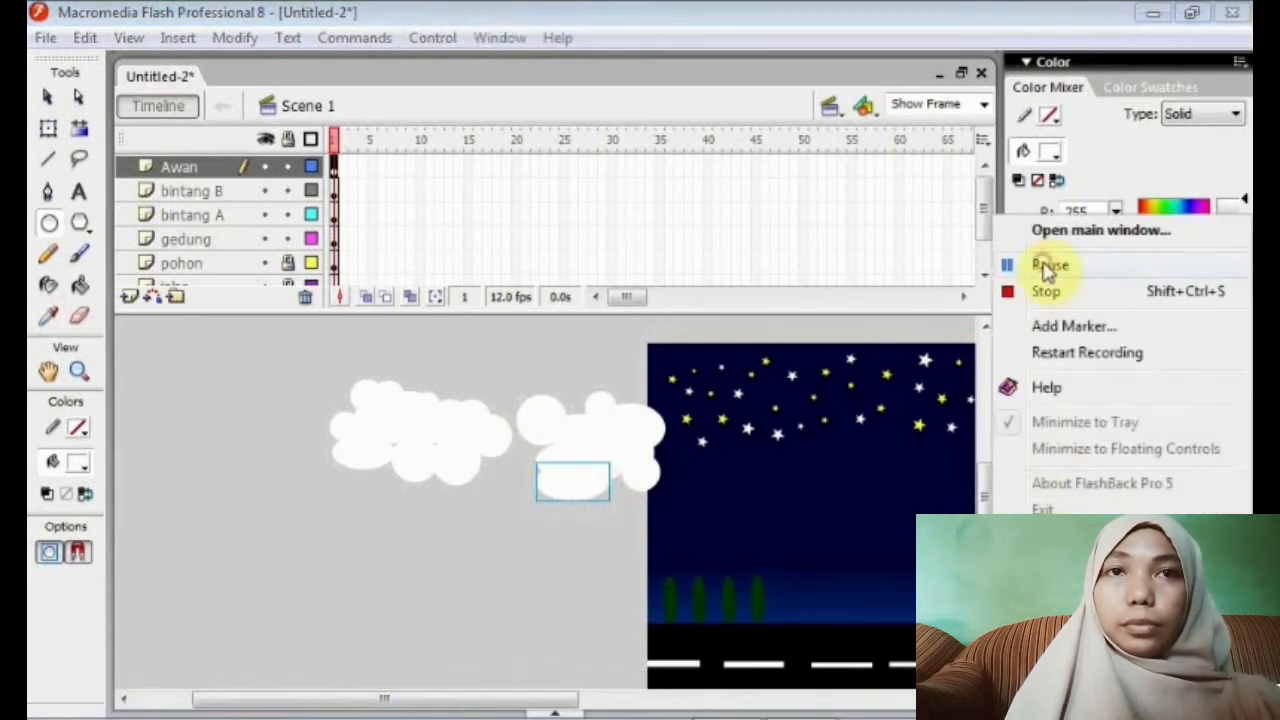
{"action": "left_click", "coordinate": [1034, 263]}
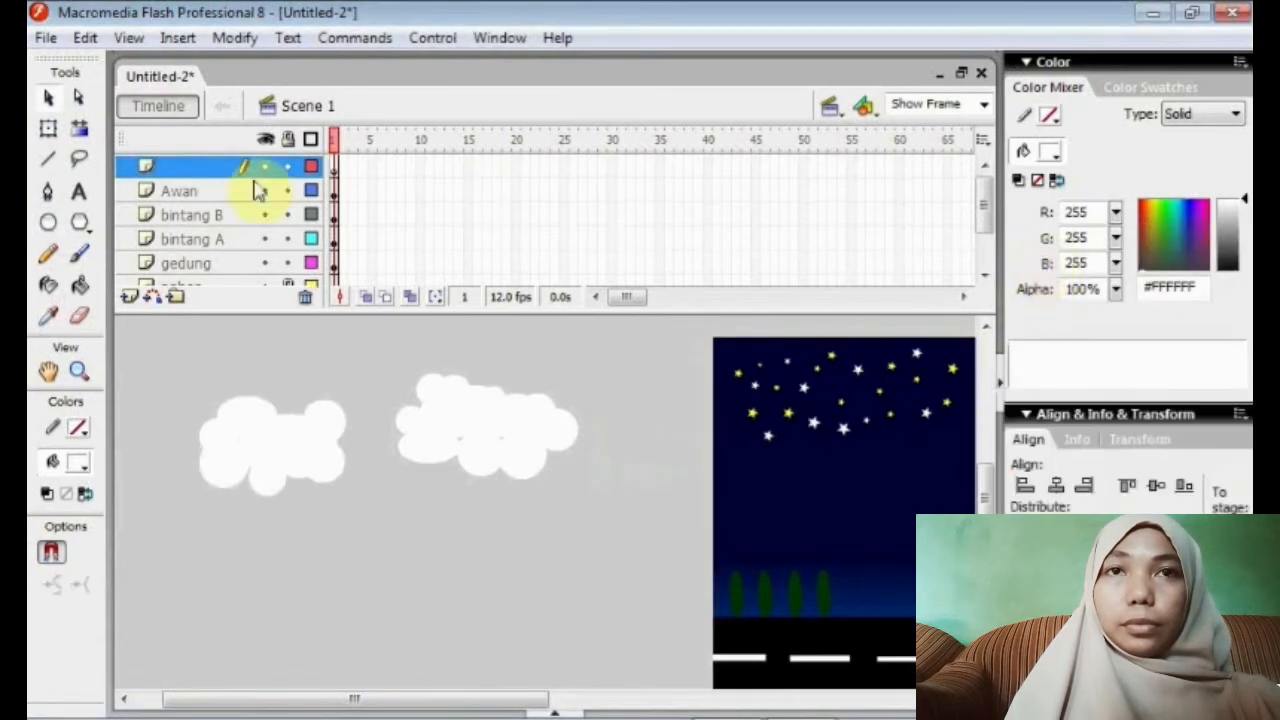
Name the new layer above Awan mobil A.
{"action": "double_click", "coordinate": [172, 169]}
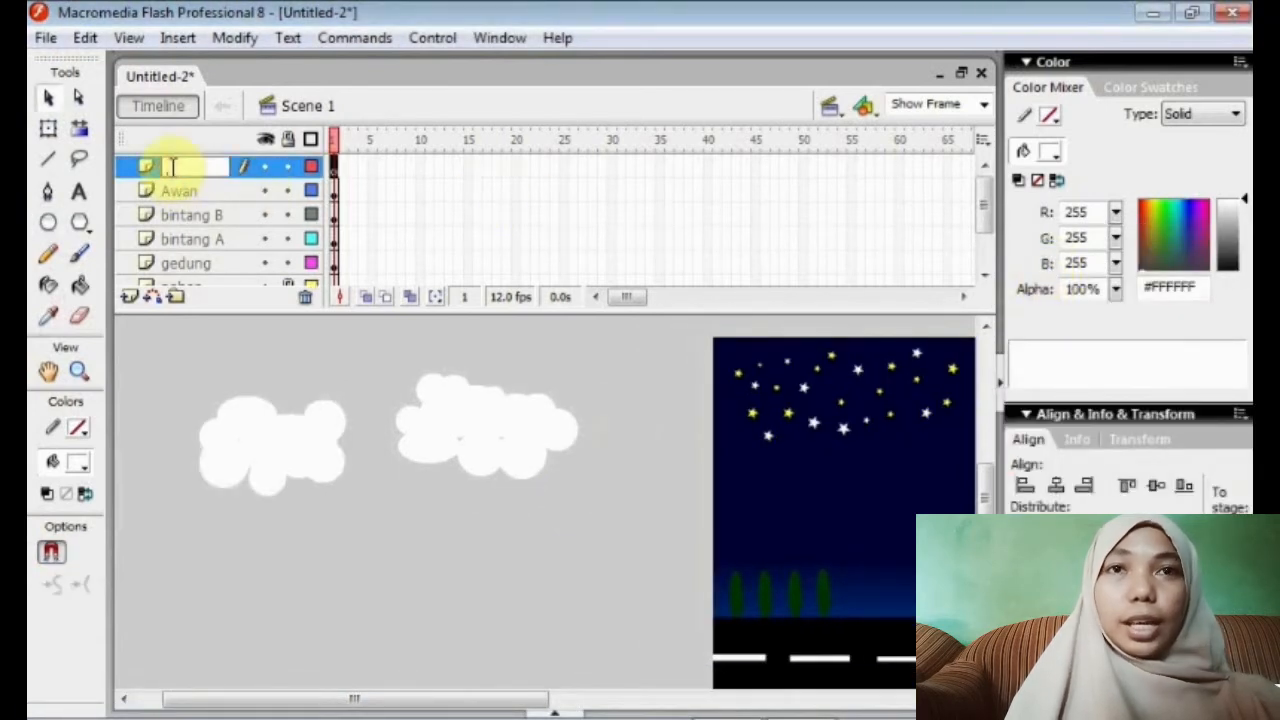
{"action": "type", "text": "mobil a"}
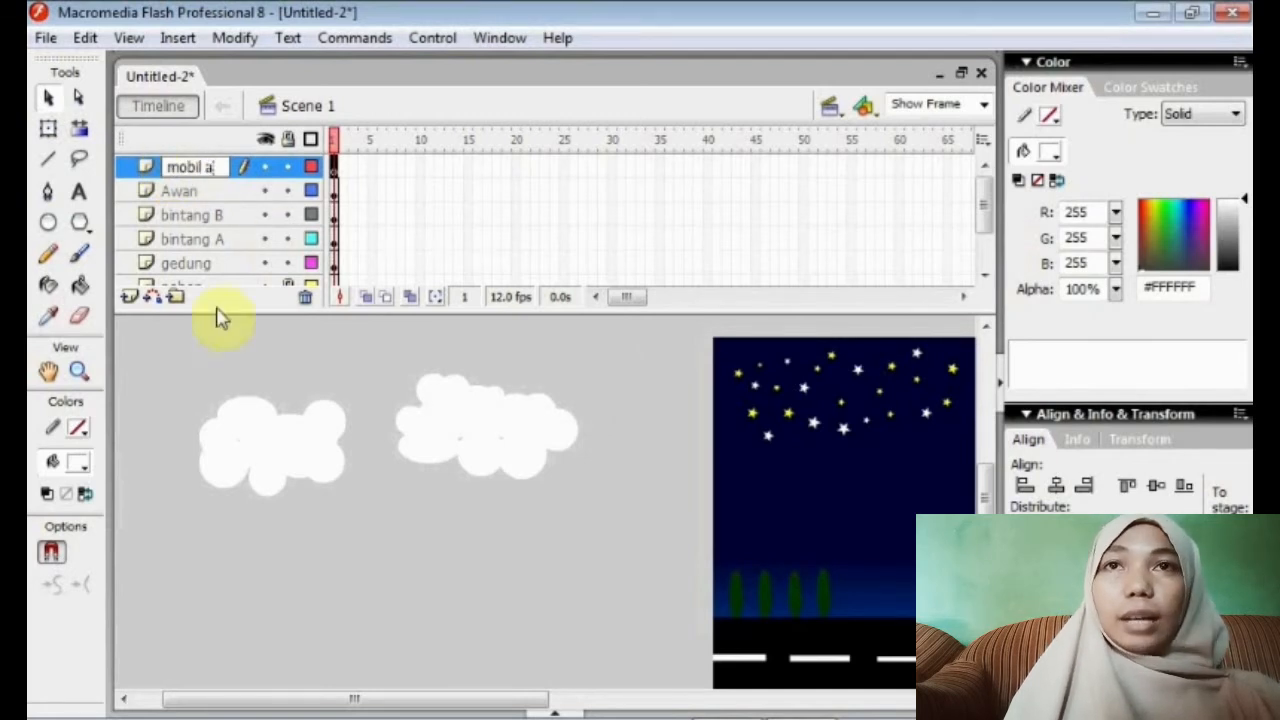
{"action": "key", "text": "BackSpace"}
{"action": "type", "text": "A"}
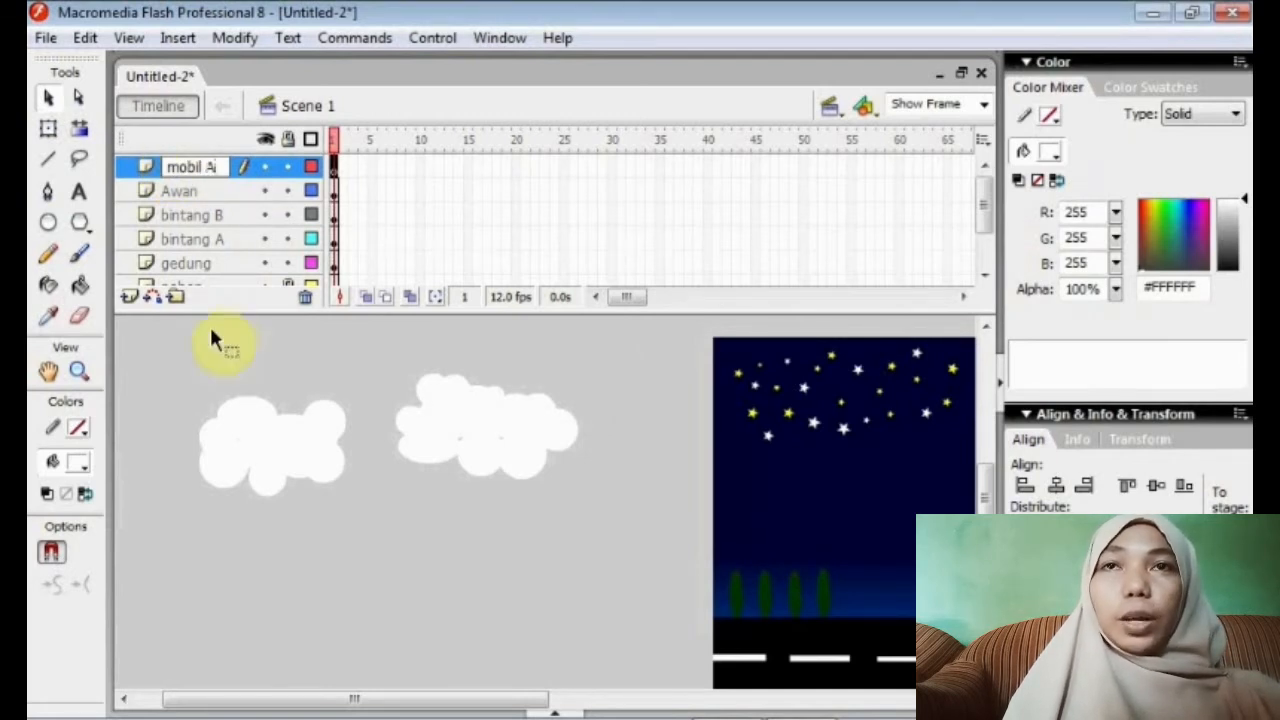
{"action": "left_click", "coordinate": [150, 344]}
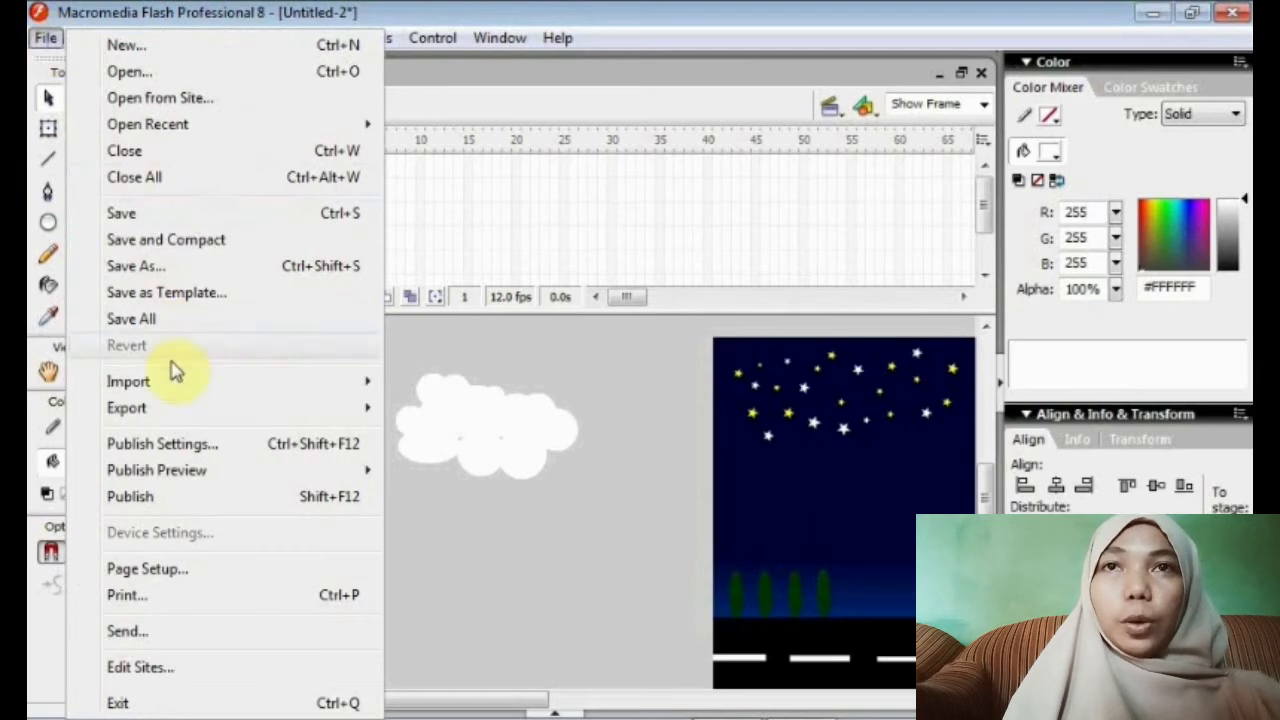
Import the image 1-removebg-preview from the Downloads library to the stage on the mobil A layer.
{"action": "mouse_move", "coordinate": [371, 386]}
{"action": "left_click", "coordinate": [436, 390]}
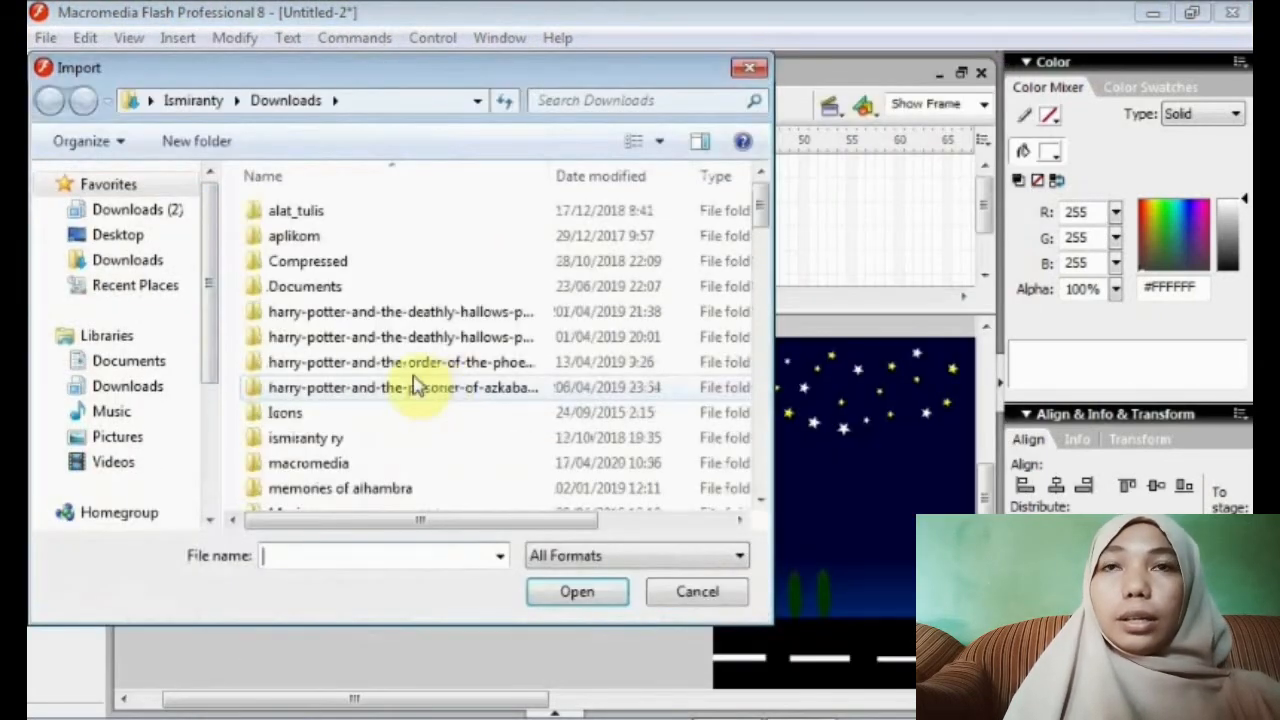
{"action": "left_click", "coordinate": [128, 387]}
{"action": "left_click_drag", "start_coordinate": [762, 262], "coordinate": [762, 318]}
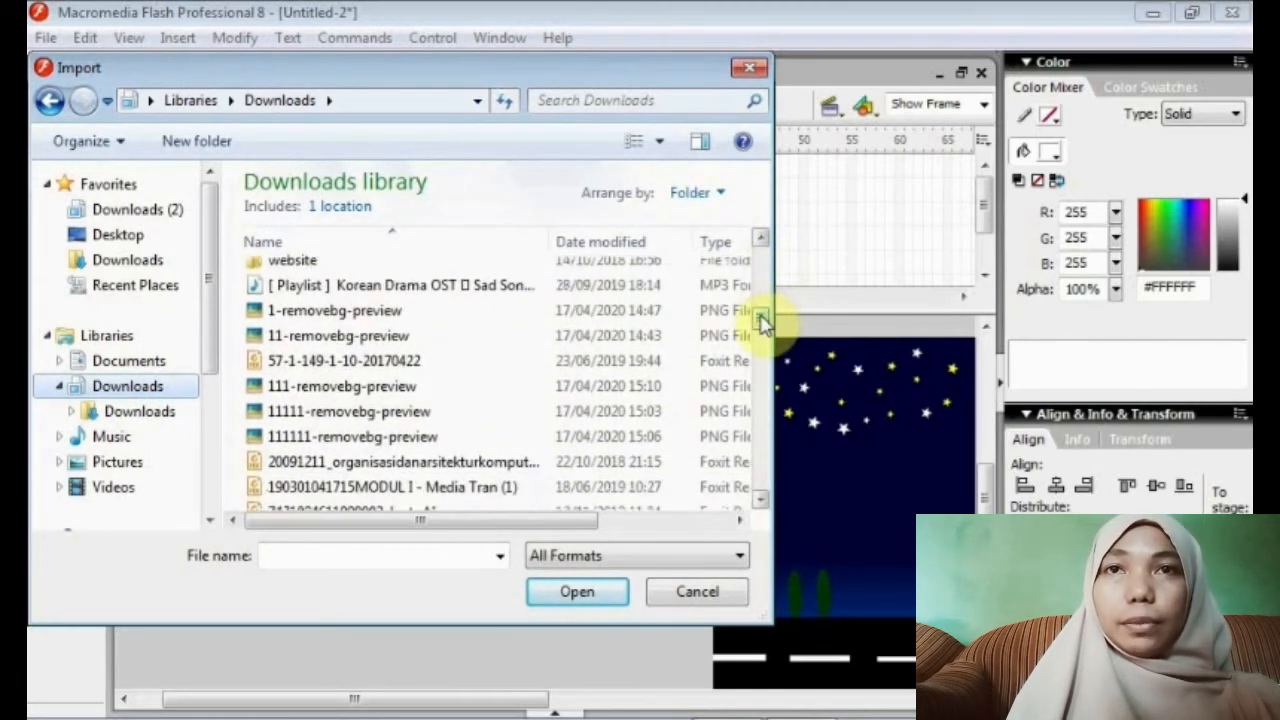
{"action": "mouse_move", "coordinate": [890, 718]}
{"action": "left_click", "coordinate": [1040, 697]}
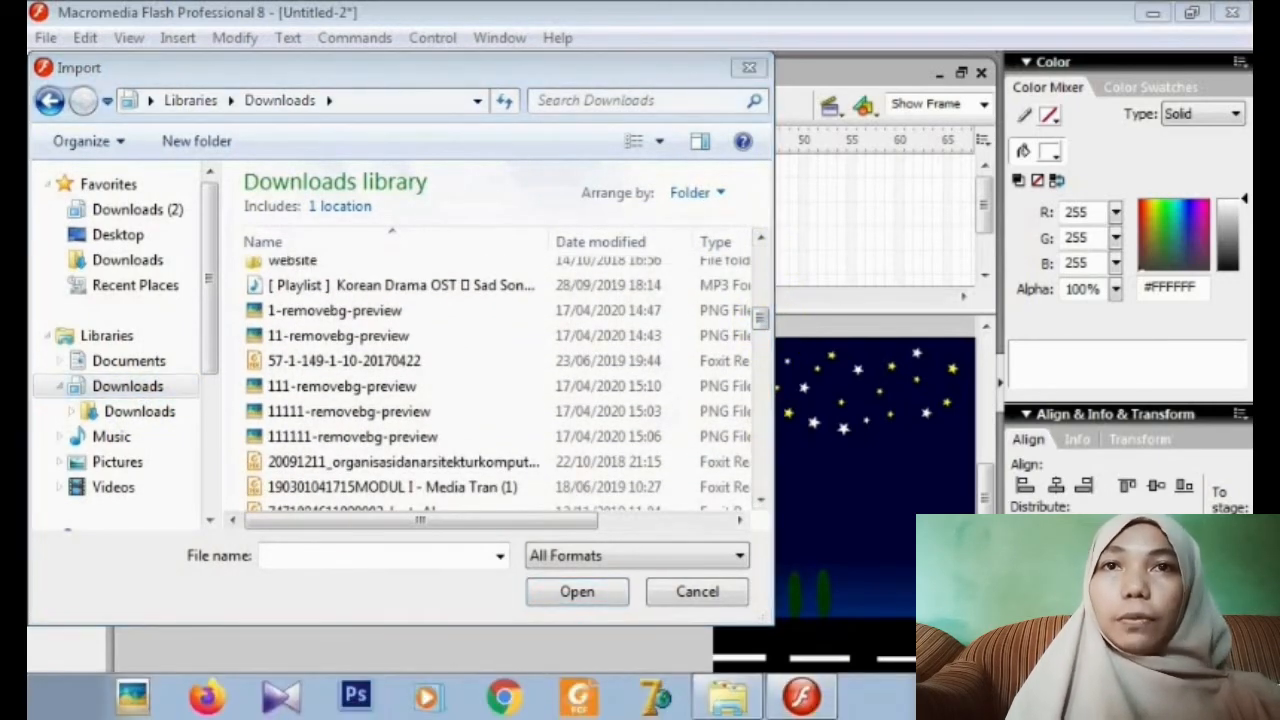
{"action": "right_click", "coordinate": [1040, 600]}
{"action": "left_click", "coordinate": [1050, 386]}
{"action": "left_click", "coordinate": [296, 313]}
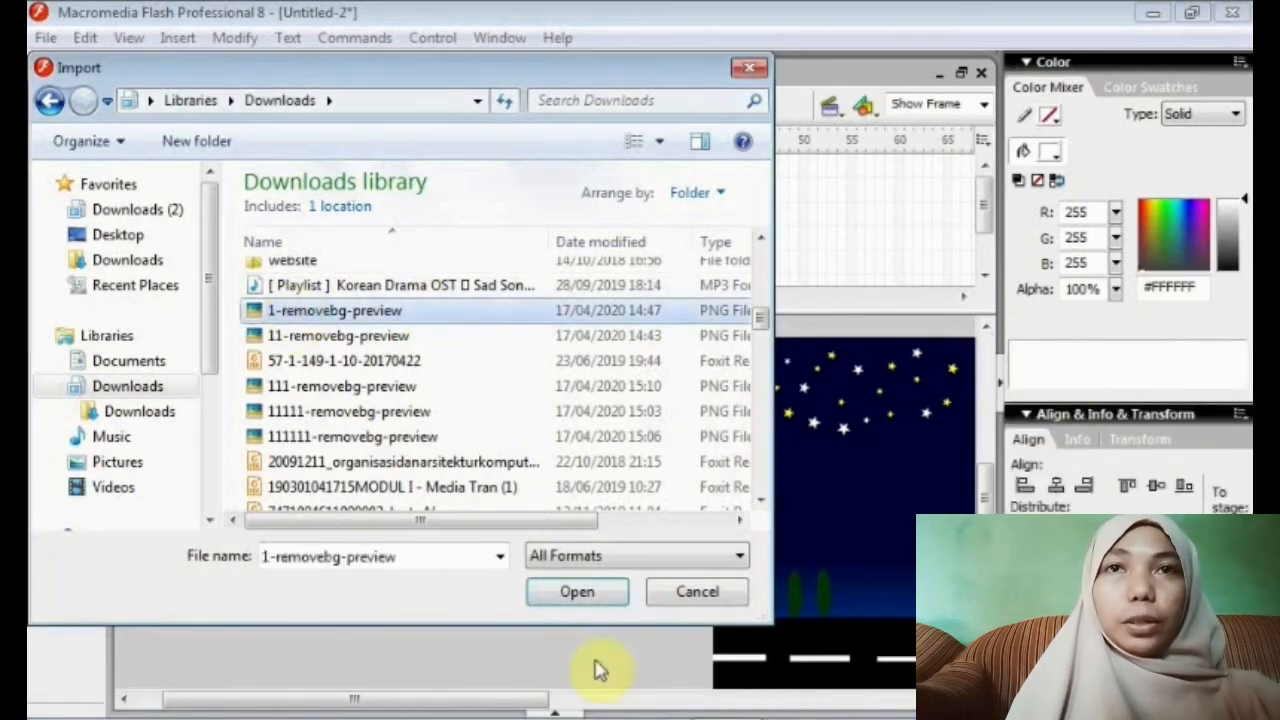
{"action": "left_click", "coordinate": [570, 591]}
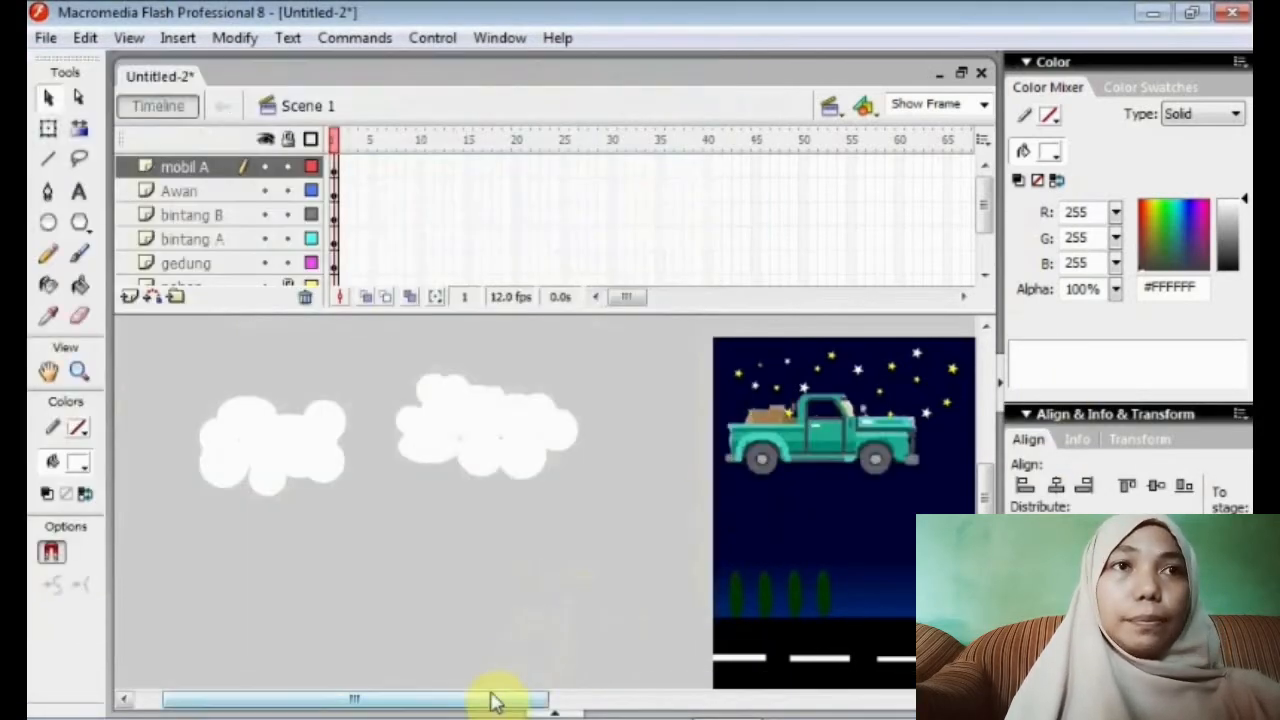
Move the imported green truck down from the stars to the road's upper edge near the trees.
{"action": "left_click_drag", "start_coordinate": [491, 697], "coordinate": [600, 697]}
{"action": "scroll", "coordinate": [985, 495], "scroll_direction": "down", "scroll_amount": 2}
{"action": "scroll", "coordinate": [985, 495], "scroll_direction": "up", "scroll_amount": 2}
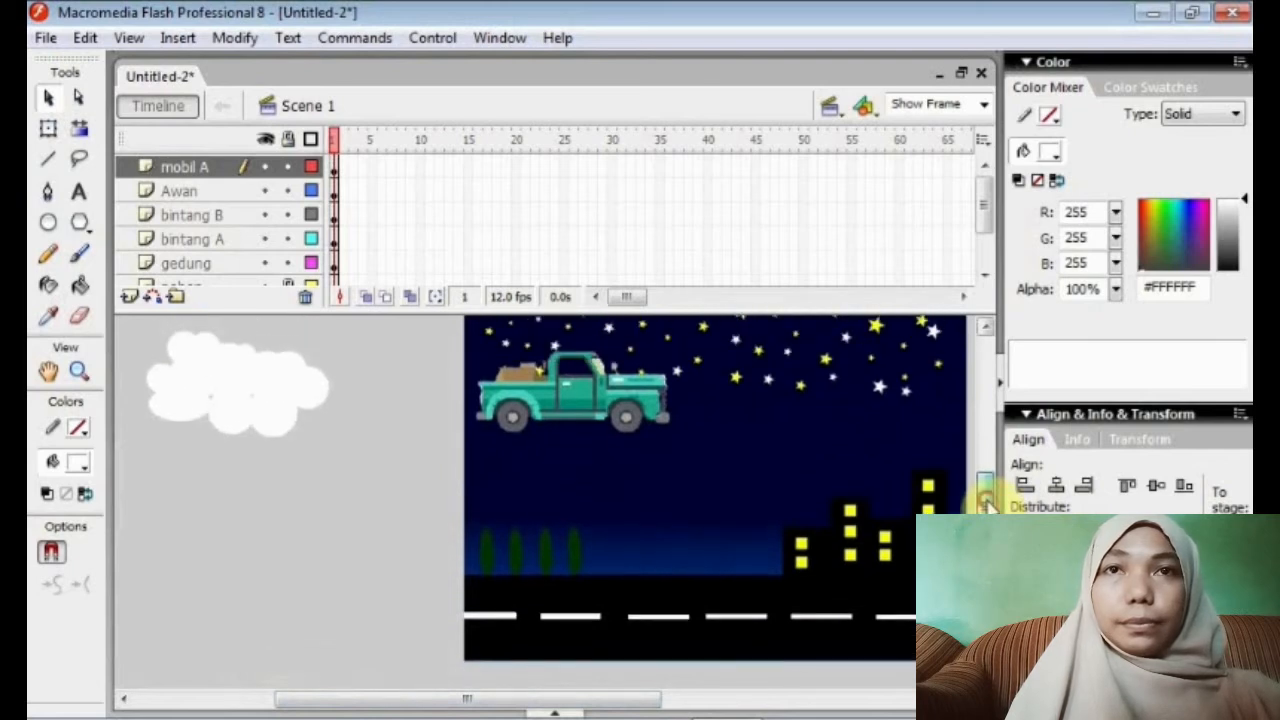
{"action": "left_click", "coordinate": [557, 414]}
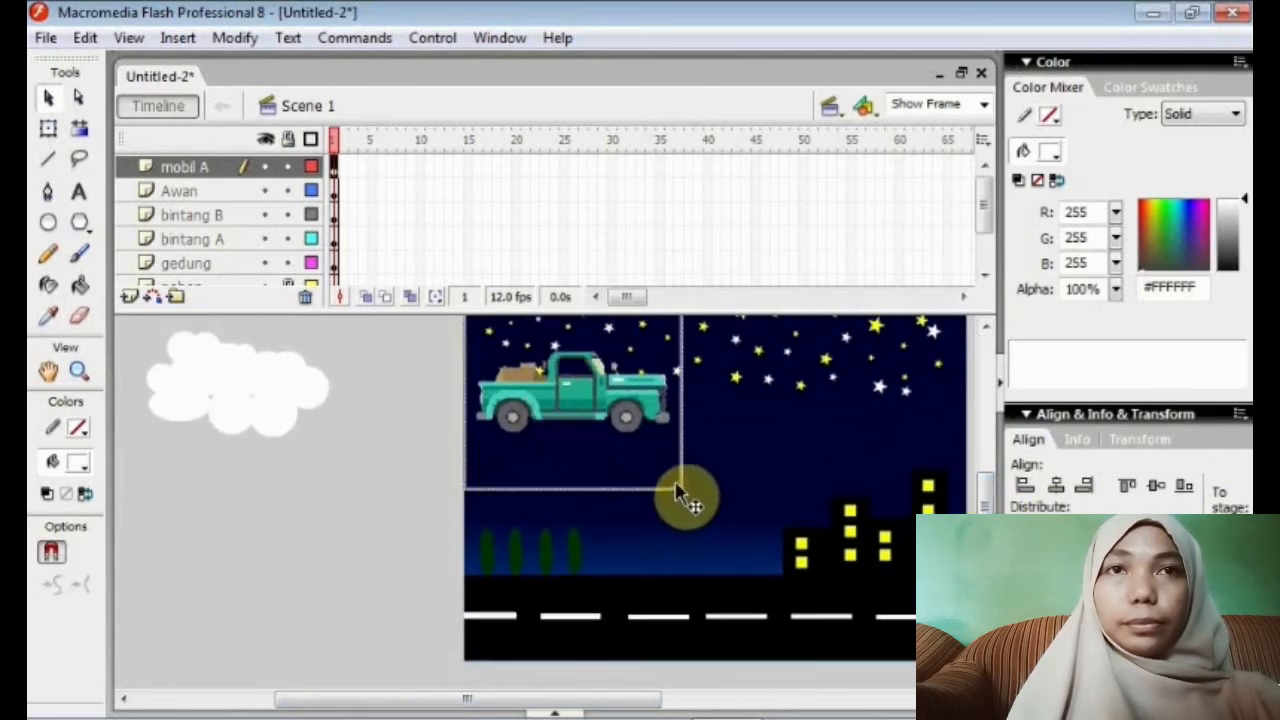
{"action": "left_click_drag", "start_coordinate": [686, 494], "coordinate": [671, 591]}
{"action": "left_click", "coordinate": [79, 97]}
{"action": "left_click", "coordinate": [537, 489]}
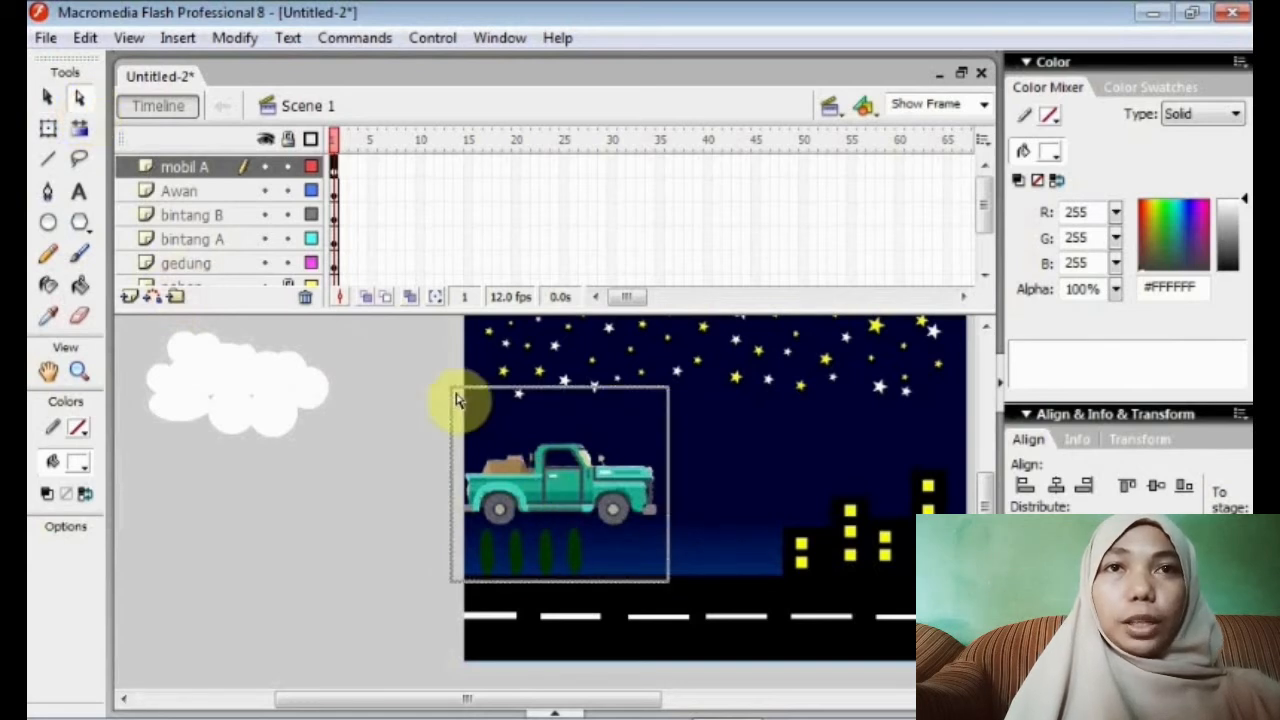
{"action": "left_click_drag", "start_coordinate": [466, 394], "coordinate": [491, 440]}
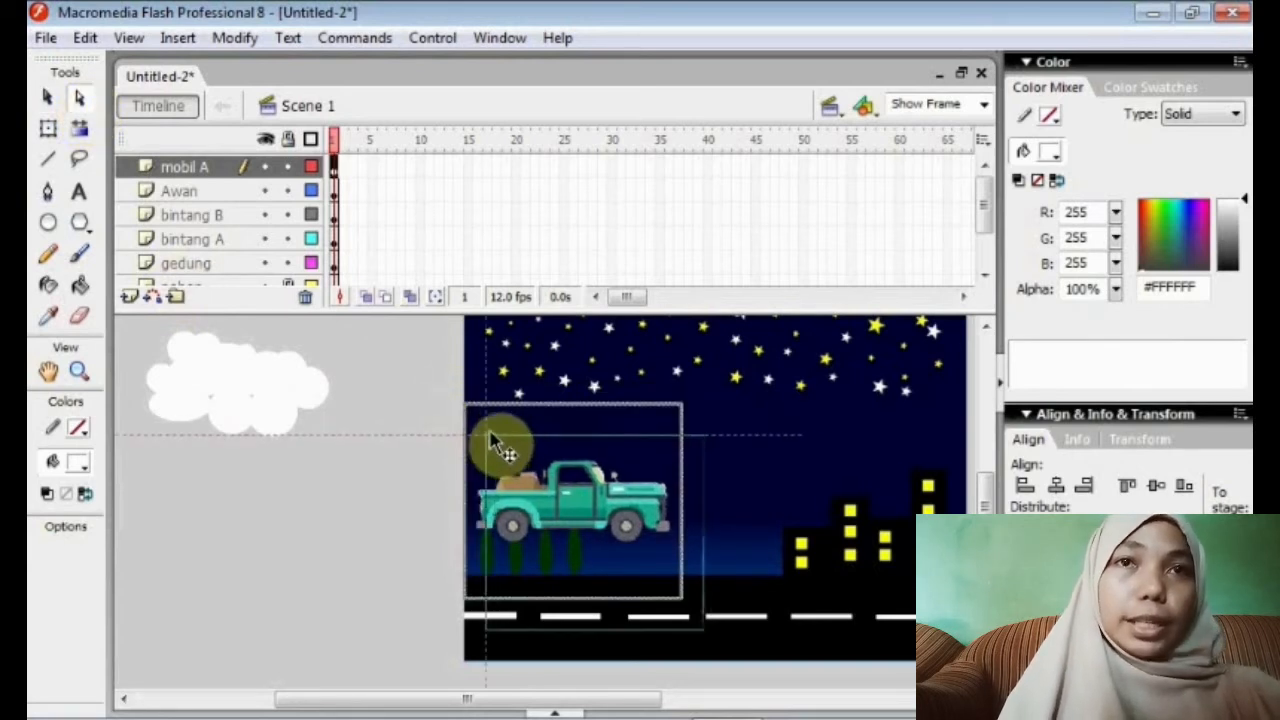
Shrink the green truck with Free Transform until it is smaller than the row of trees.
{"action": "left_click", "coordinate": [79, 128]}
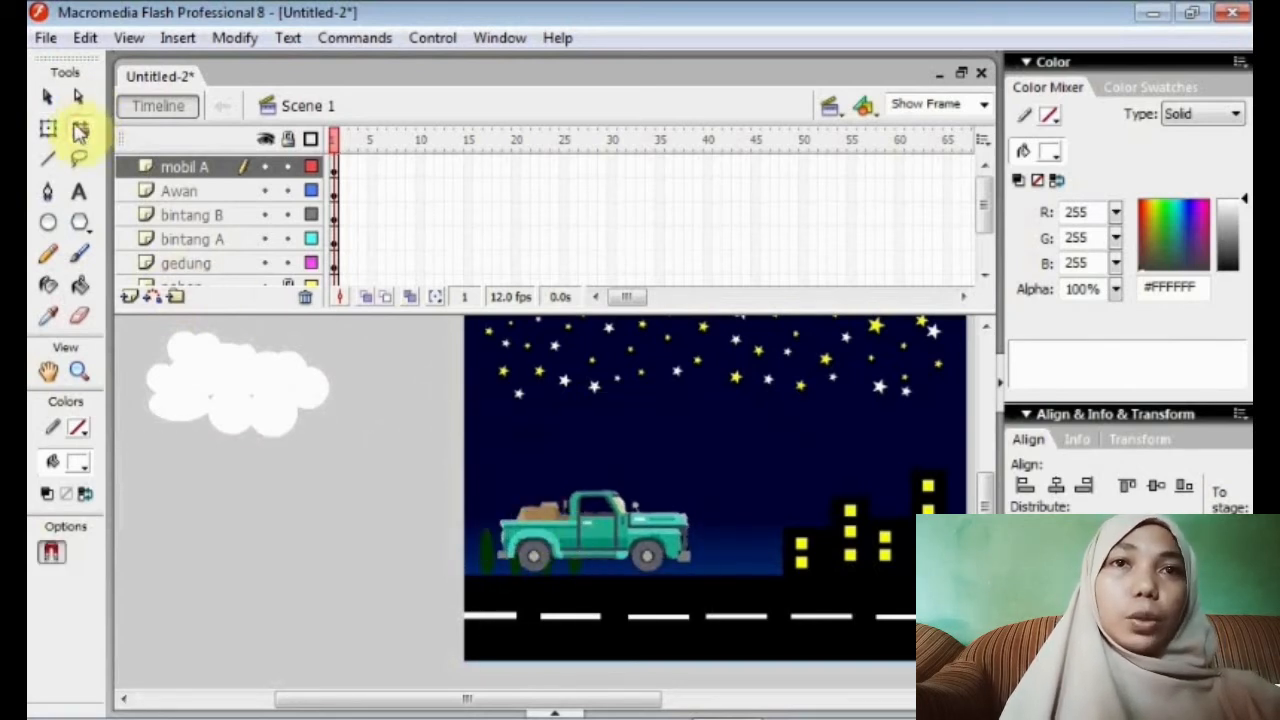
{"action": "left_click", "coordinate": [49, 127]}
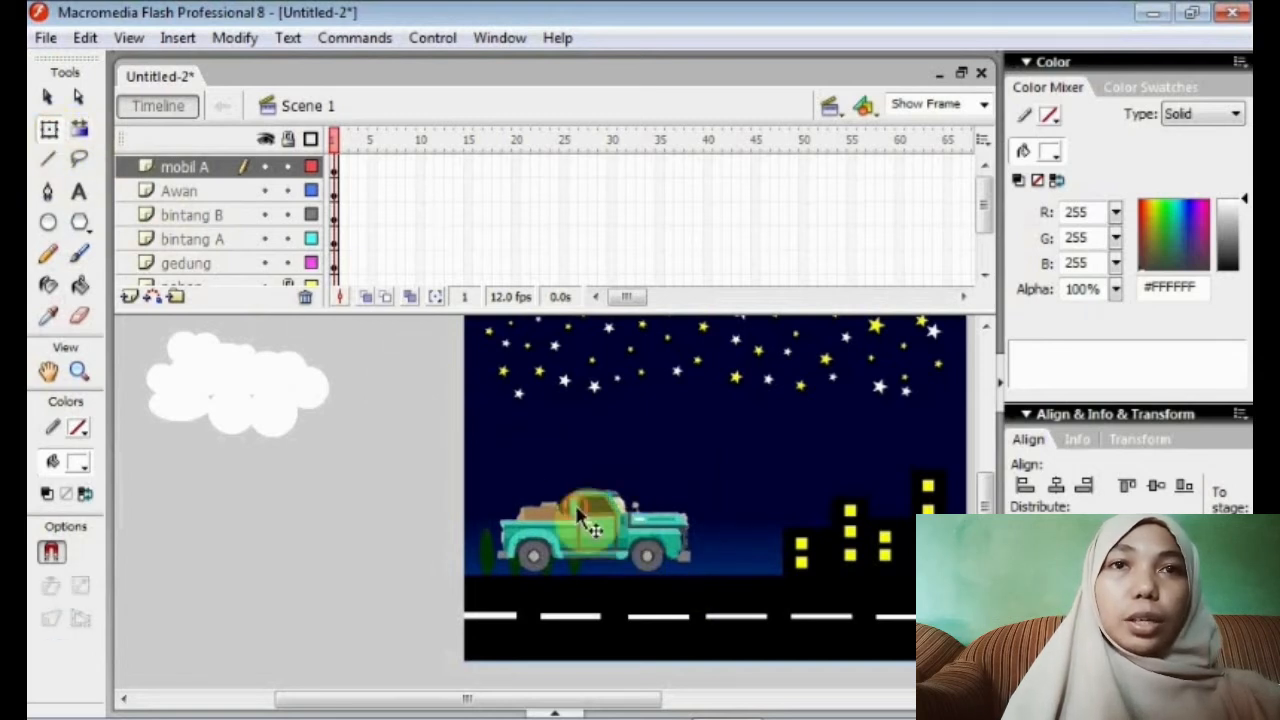
{"action": "left_click", "coordinate": [586, 526]}
{"action": "left_click_drag", "start_coordinate": [703, 435], "coordinate": [629, 543]}
{"action": "mouse_move", "coordinate": [568, 571]}
{"action": "left_mouse_down"}
{"action": "mouse_move", "coordinate": [554, 579]}
{"action": "mouse_move", "coordinate": [558, 566]}
{"action": "left_mouse_up"}
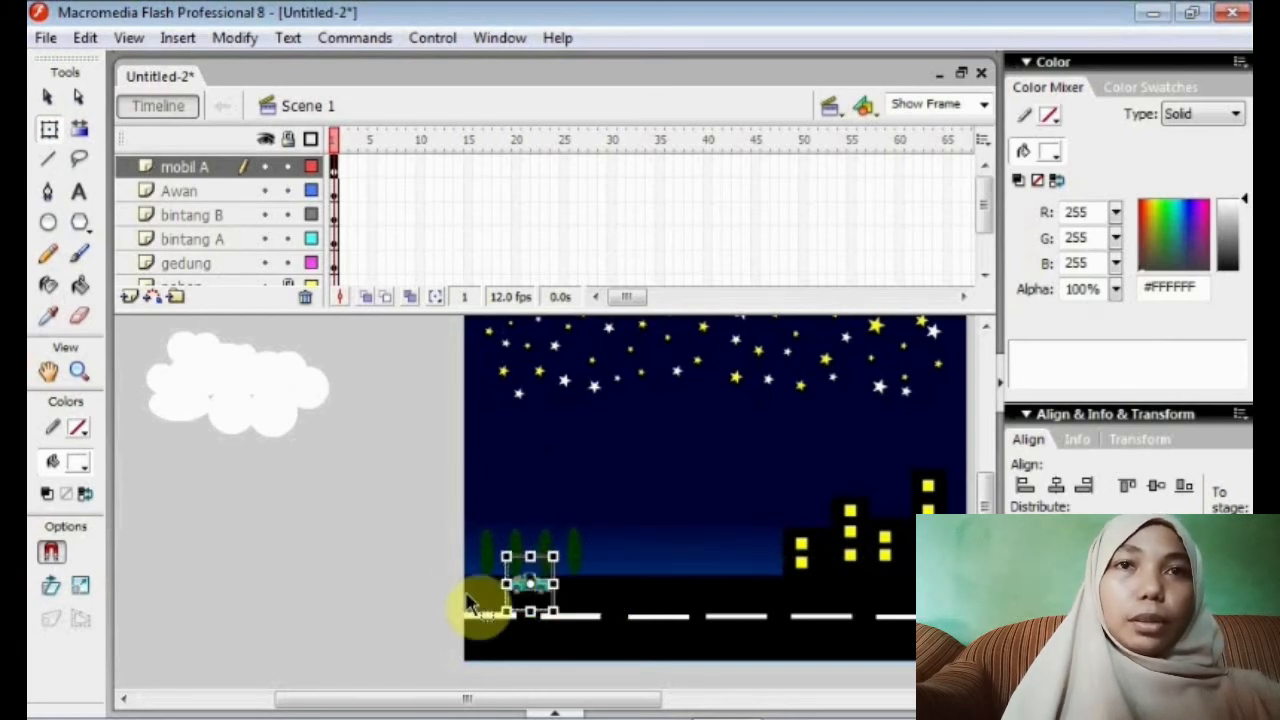
Widen the small truck slightly and place it on the road just above the dashed white line.
{"action": "left_click", "coordinate": [434, 591]}
{"action": "left_click", "coordinate": [518, 590]}
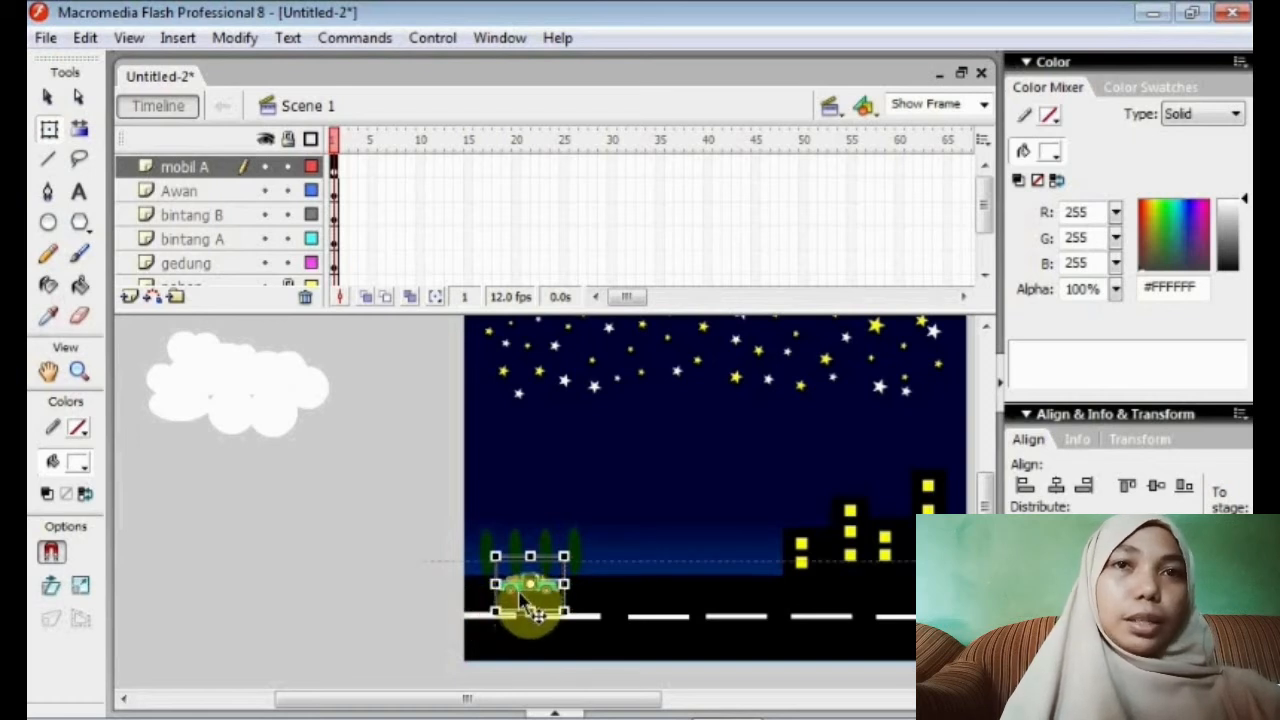
{"action": "left_click_drag", "start_coordinate": [518, 588], "coordinate": [512, 597]}
{"action": "left_click", "coordinate": [424, 578]}
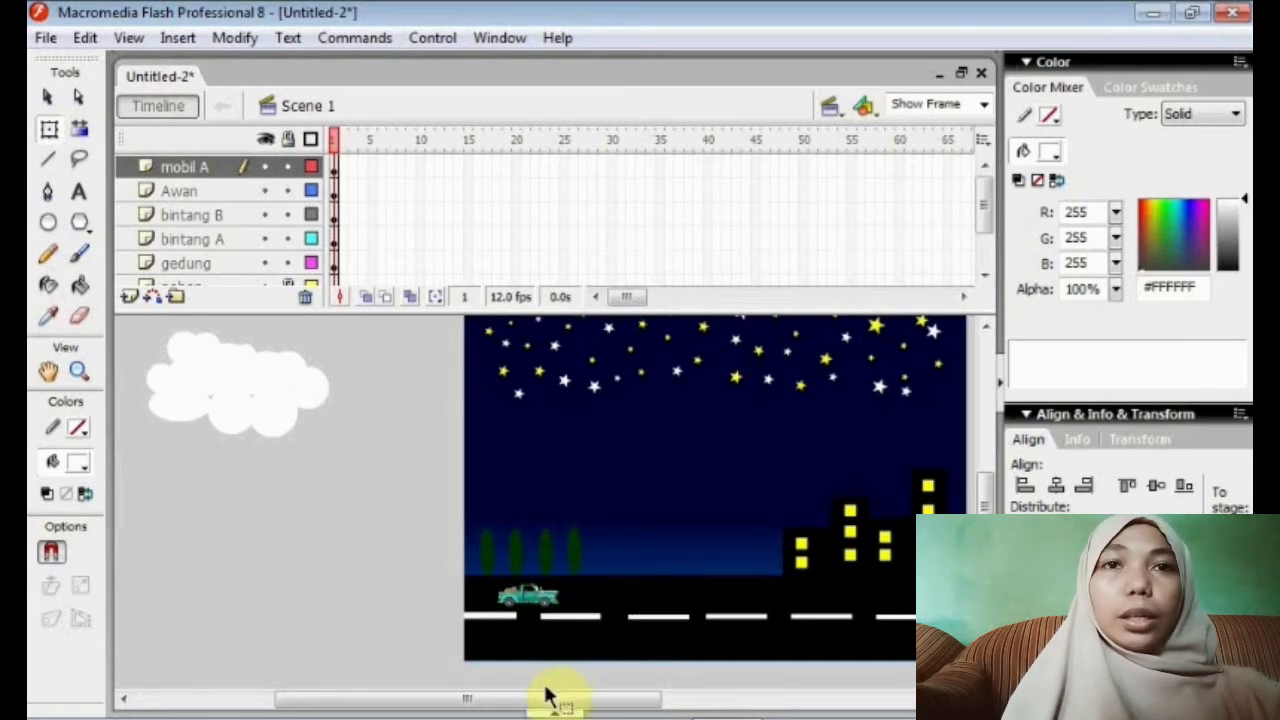
Add a new layer above mobil A and name it mobil B.
{"action": "left_click_drag", "start_coordinate": [541, 699], "coordinate": [555, 700]}
{"action": "left_click", "coordinate": [129, 296]}
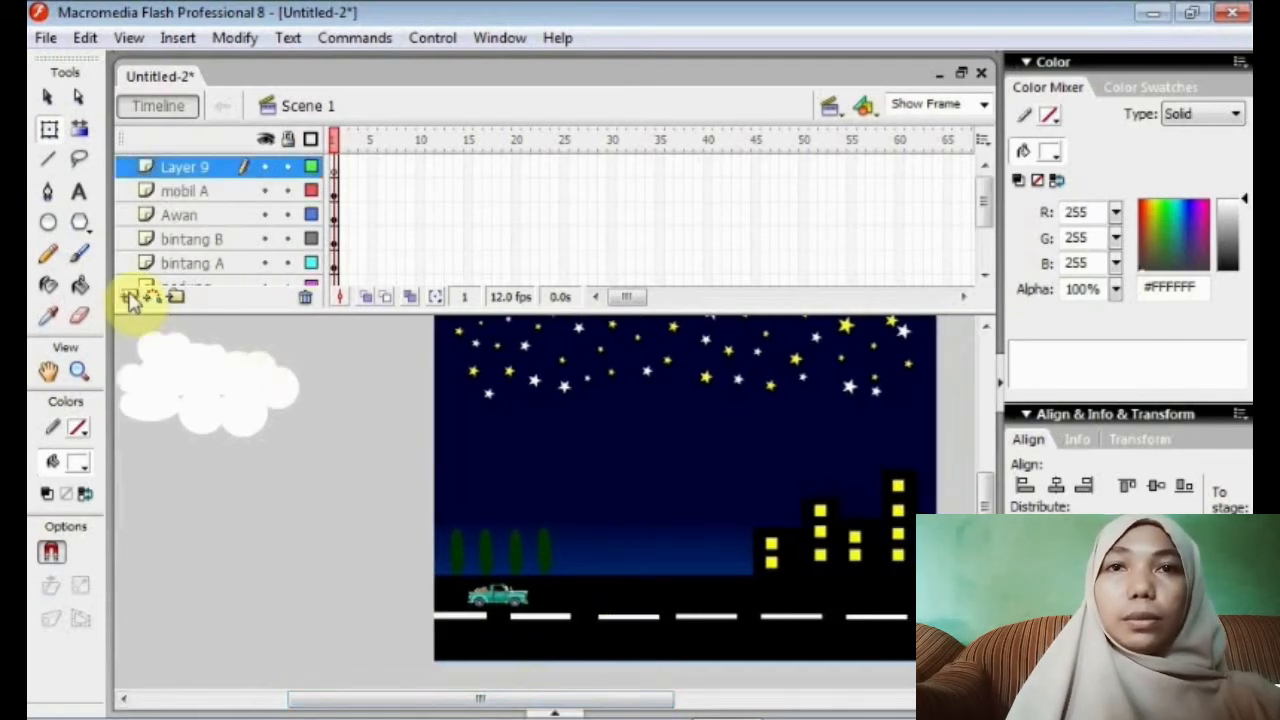
{"action": "double_click", "coordinate": [184, 170]}
{"action": "type", "text": "mobil B"}
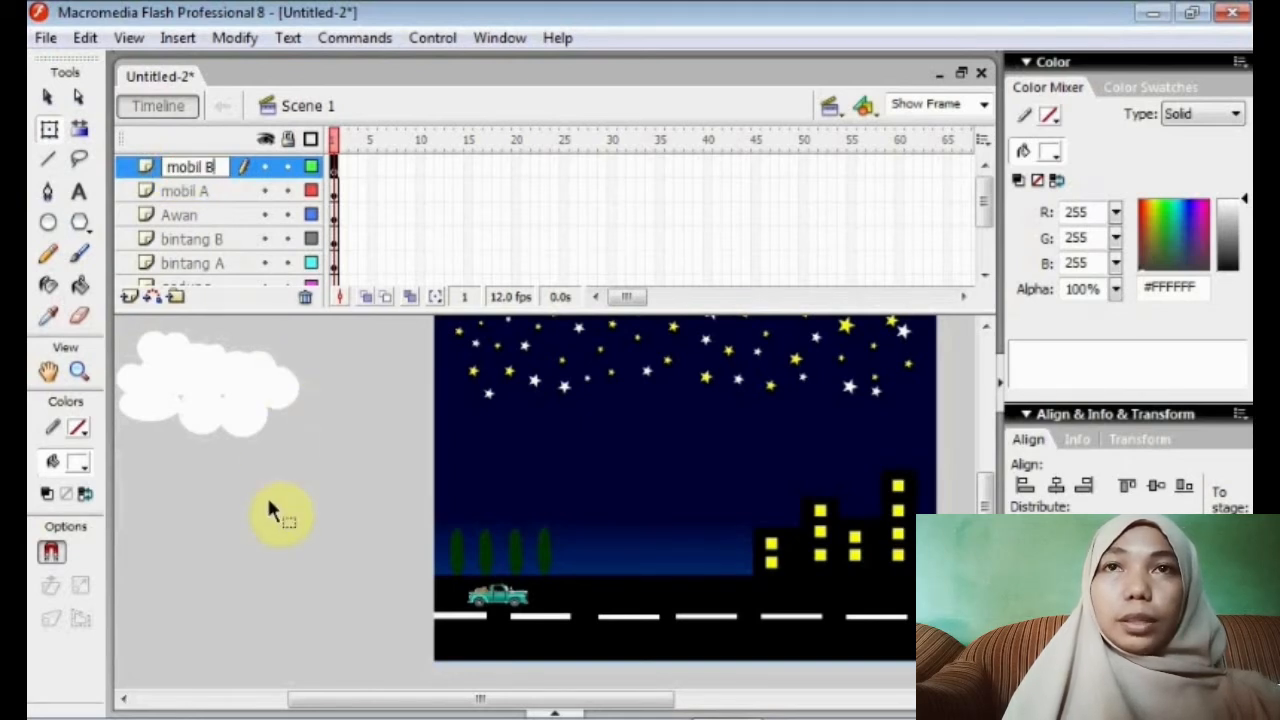
{"action": "left_click", "coordinate": [267, 495]}
Import the red car image from the Downloads library to the stage on mobil B and move it down onto the road.
{"action": "left_click", "coordinate": [45, 38]}
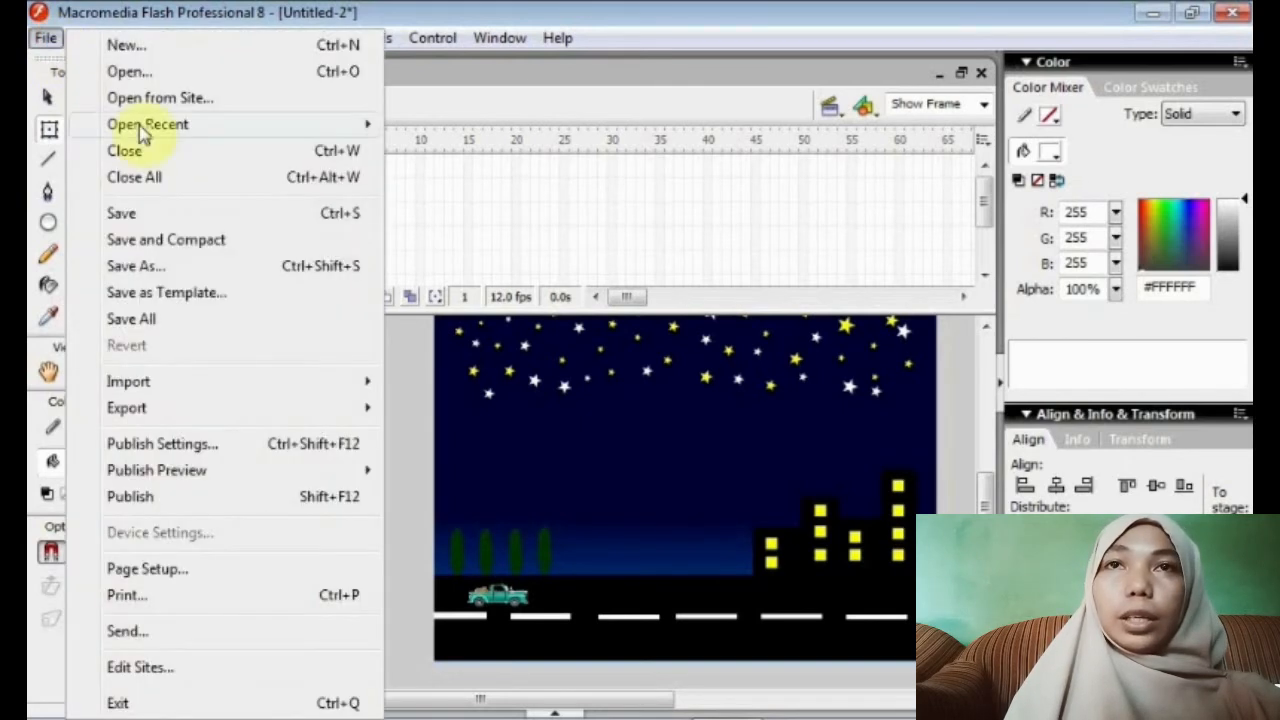
{"action": "mouse_move", "coordinate": [222, 385]}
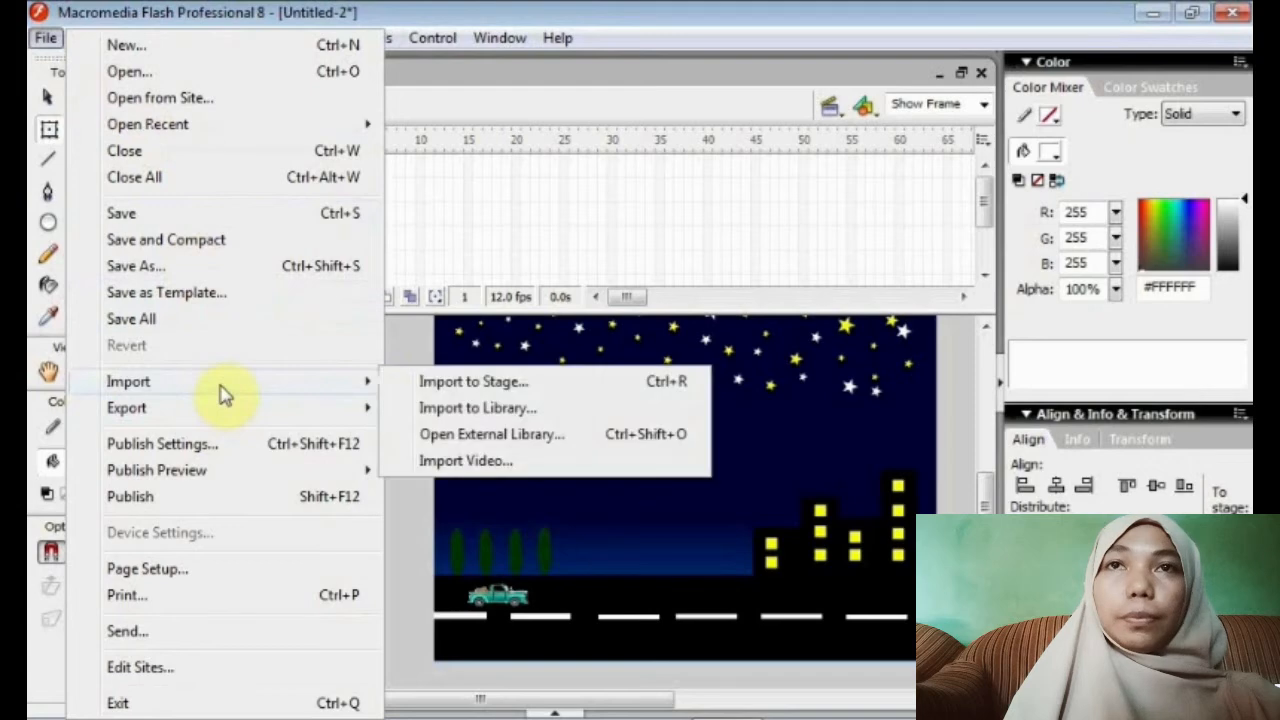
{"action": "left_click", "coordinate": [416, 383]}
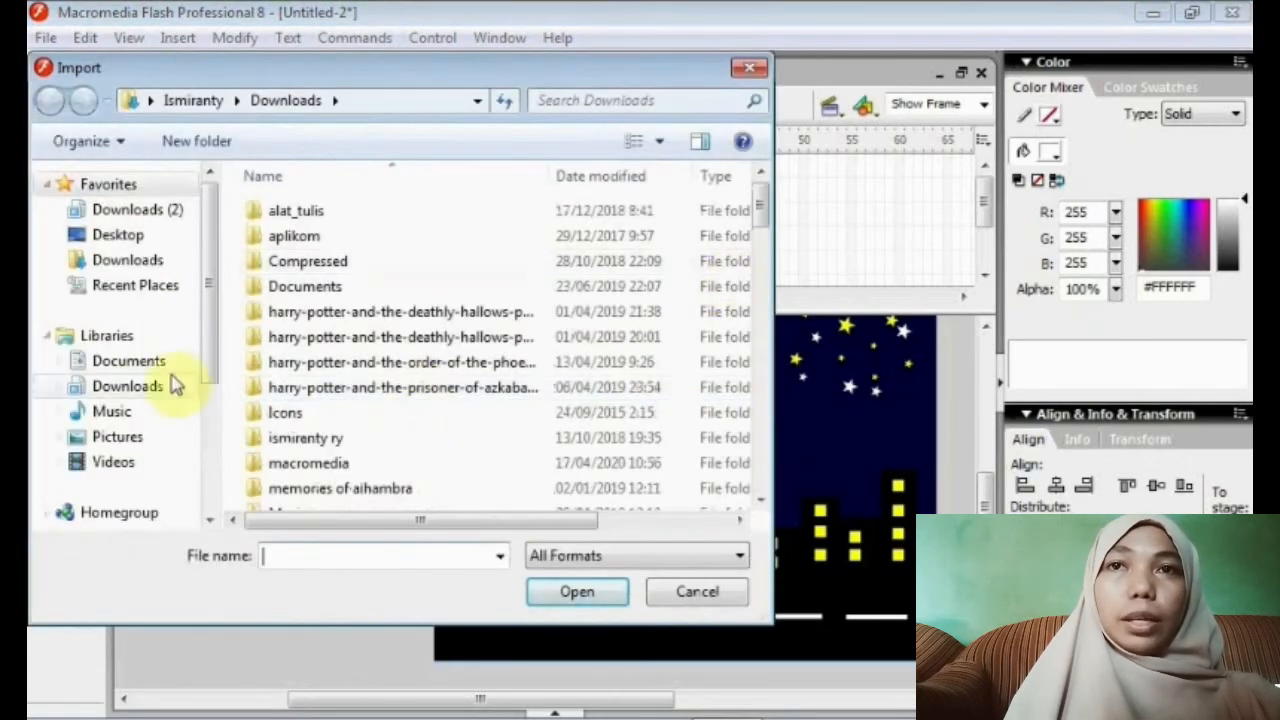
{"action": "left_click", "coordinate": [128, 388]}
{"action": "left_click_drag", "start_coordinate": [760, 264], "coordinate": [765, 322]}
{"action": "left_click", "coordinate": [338, 425]}
{"action": "left_click", "coordinate": [565, 600]}
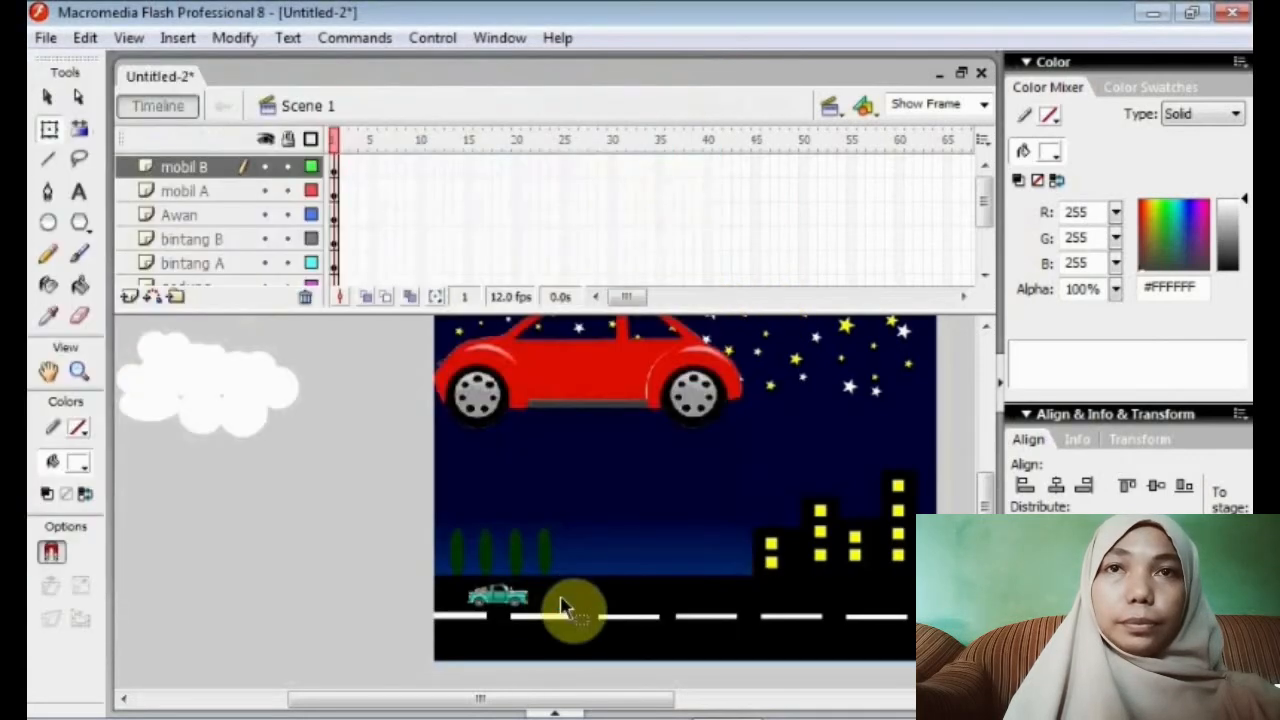
{"action": "left_click_drag", "start_coordinate": [630, 372], "coordinate": [752, 590]}
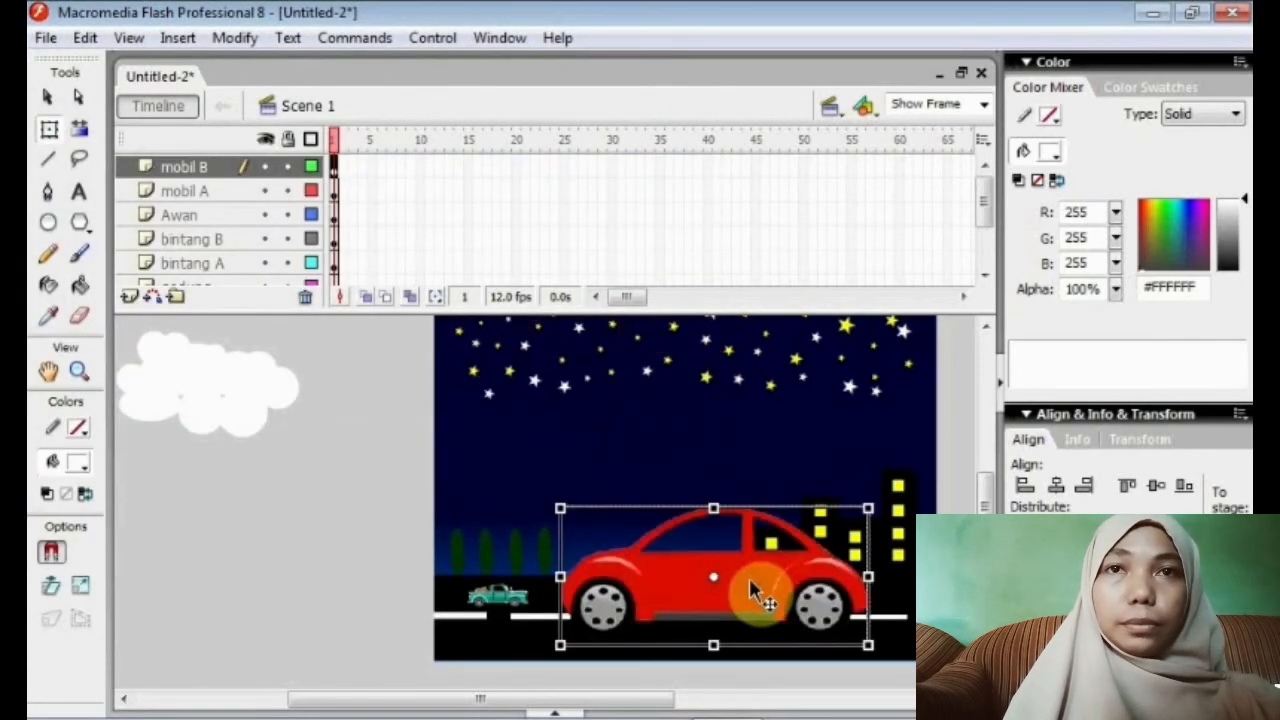
Shrink the red car to about the truck's size and place it at the right end of the road, below the dashed white line.
{"action": "left_click_drag", "start_coordinate": [560, 509], "coordinate": [906, 640]}
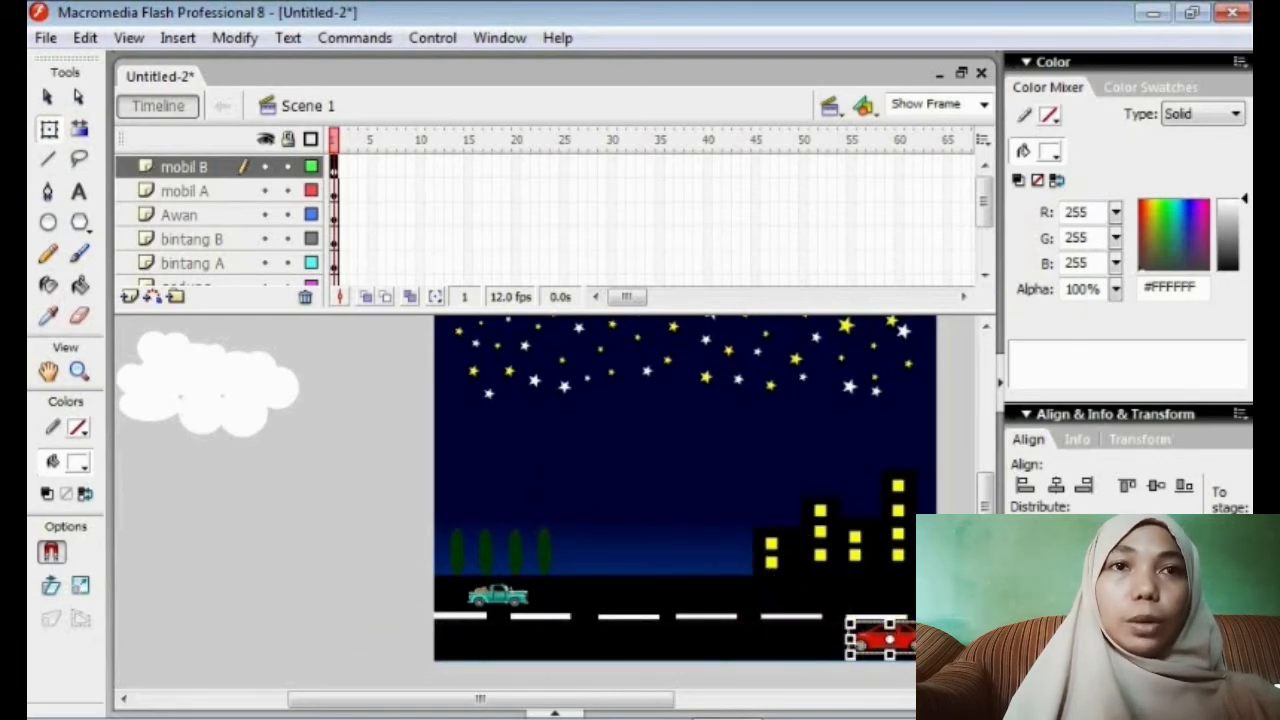
{"action": "left_click", "coordinate": [265, 398]}
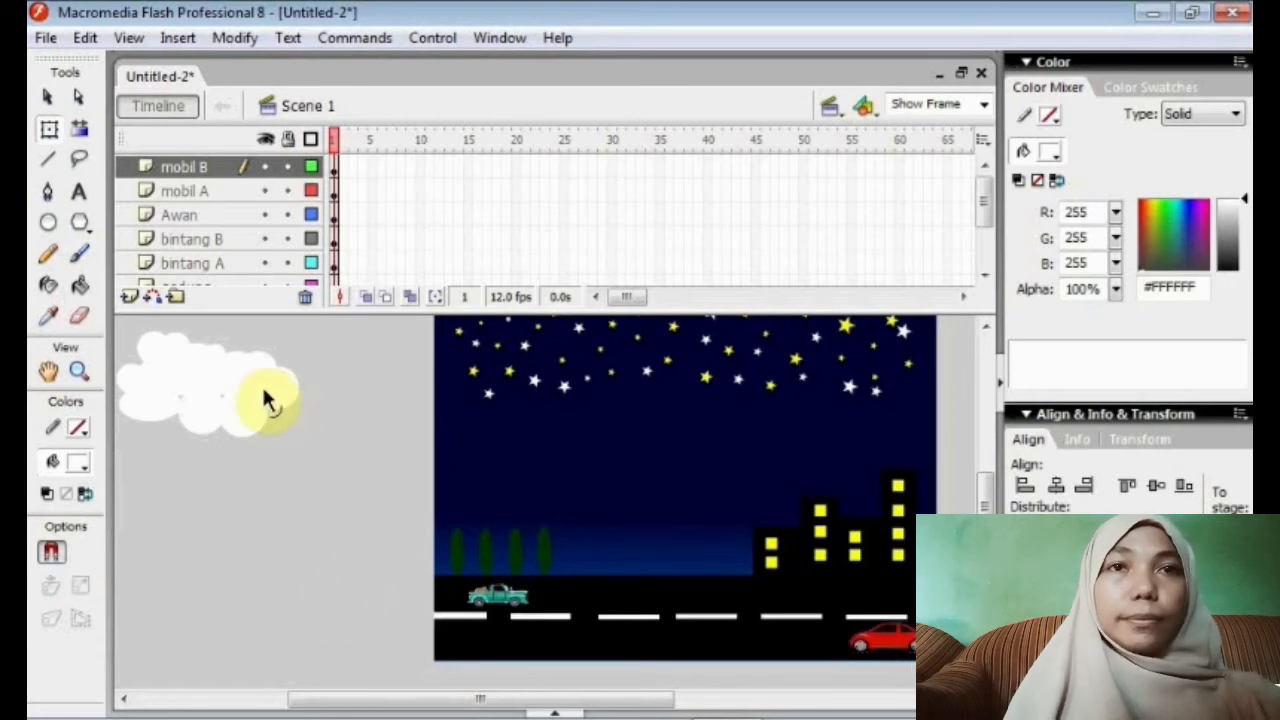
Widen and heighten the green truck on the mobil A layer so it is slightly larger on the road.
{"action": "left_click", "coordinate": [195, 191]}
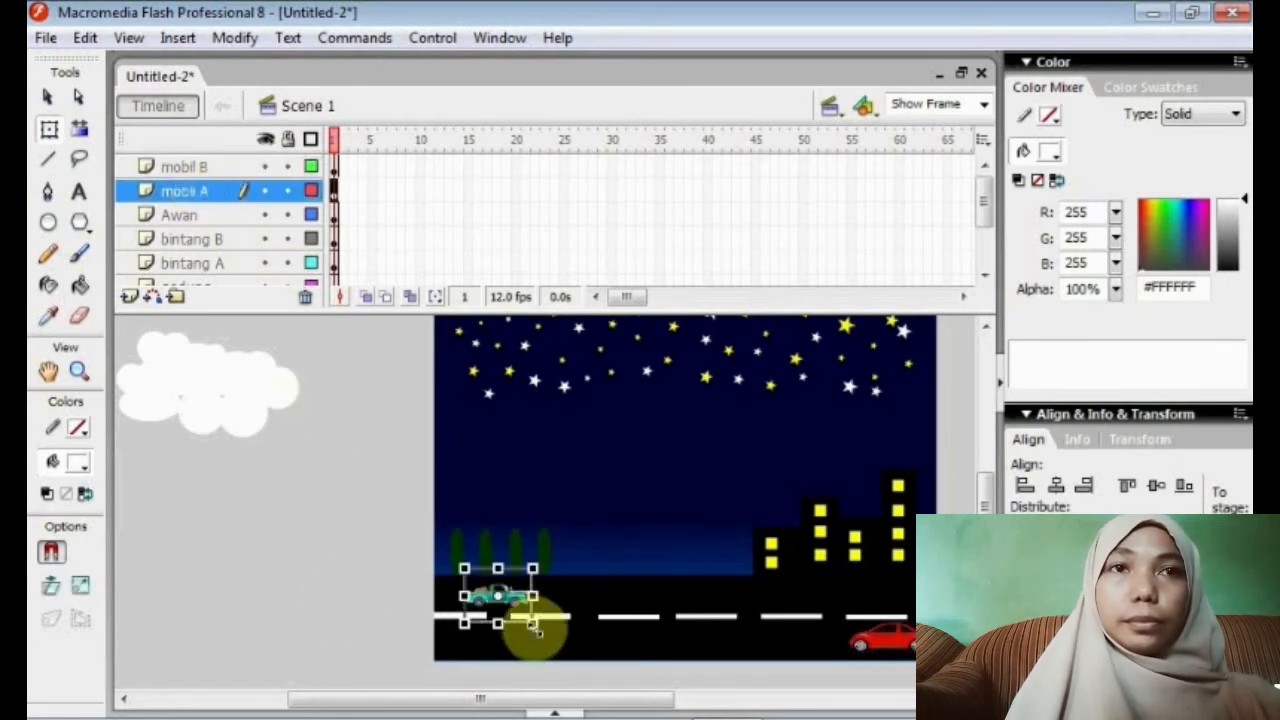
{"action": "left_click_drag", "start_coordinate": [535, 627], "coordinate": [543, 627]}
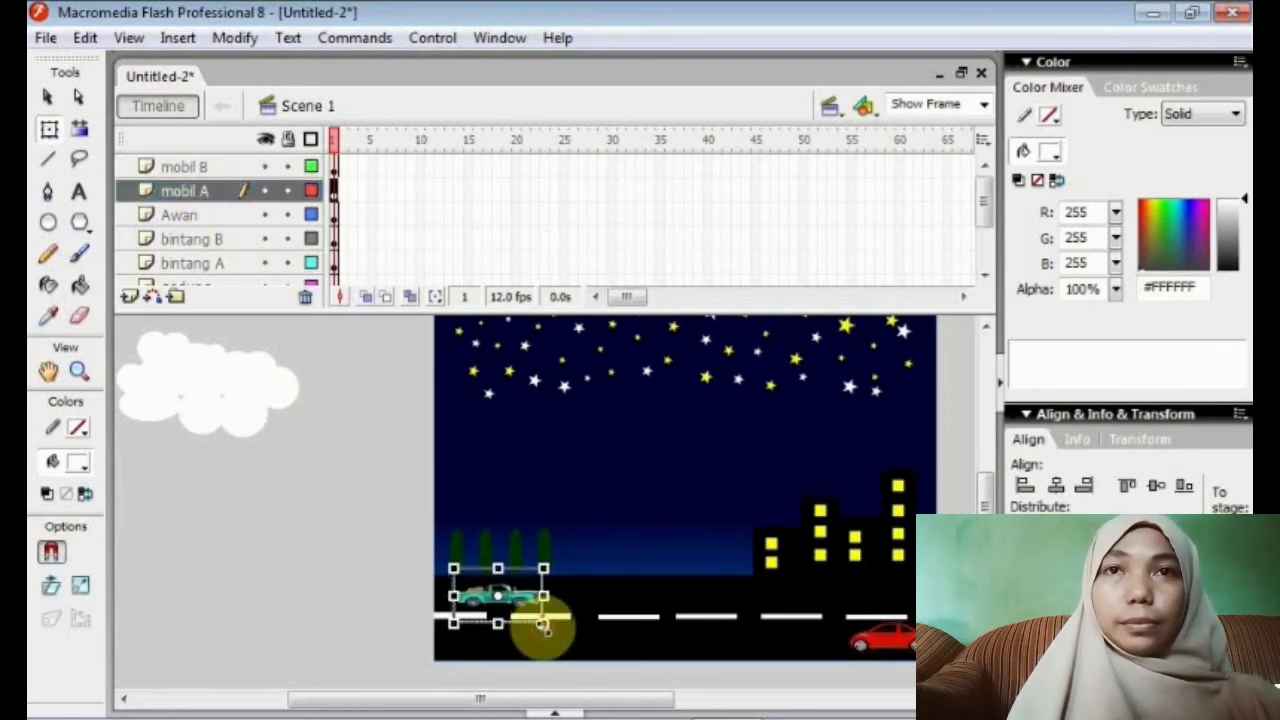
{"action": "left_click", "coordinate": [376, 590]}
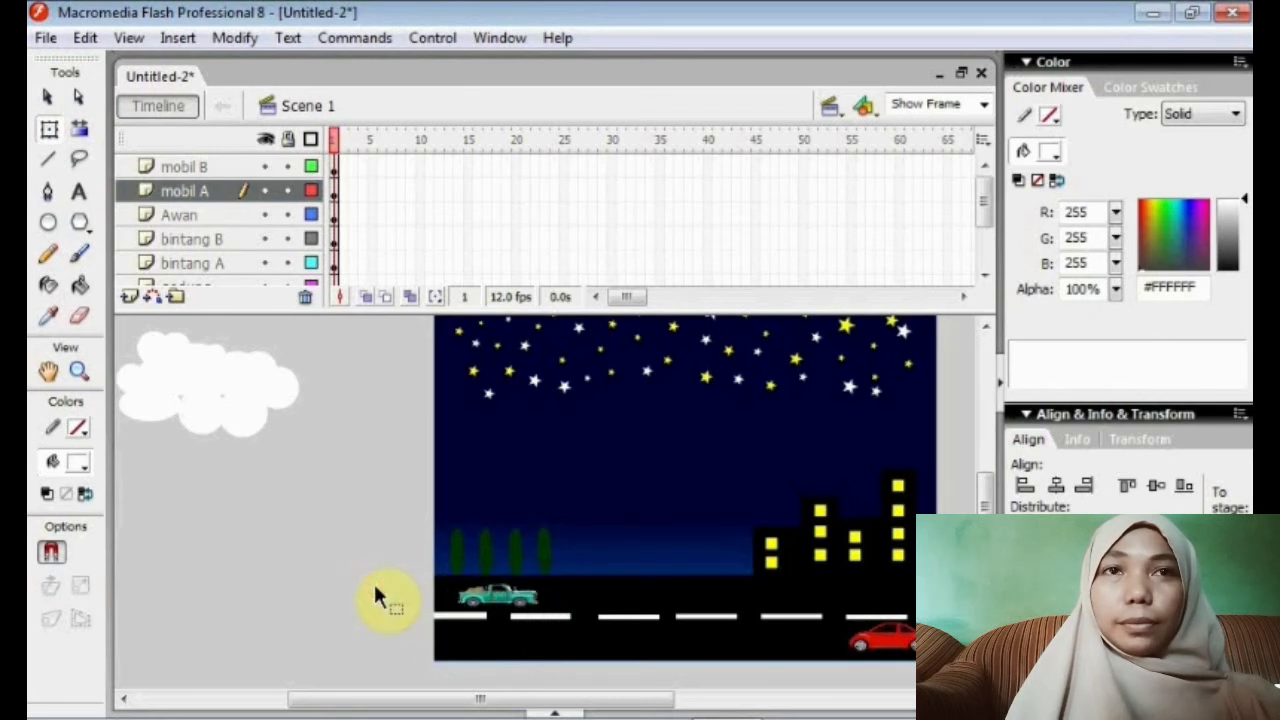
{"action": "left_click", "coordinate": [502, 596]}
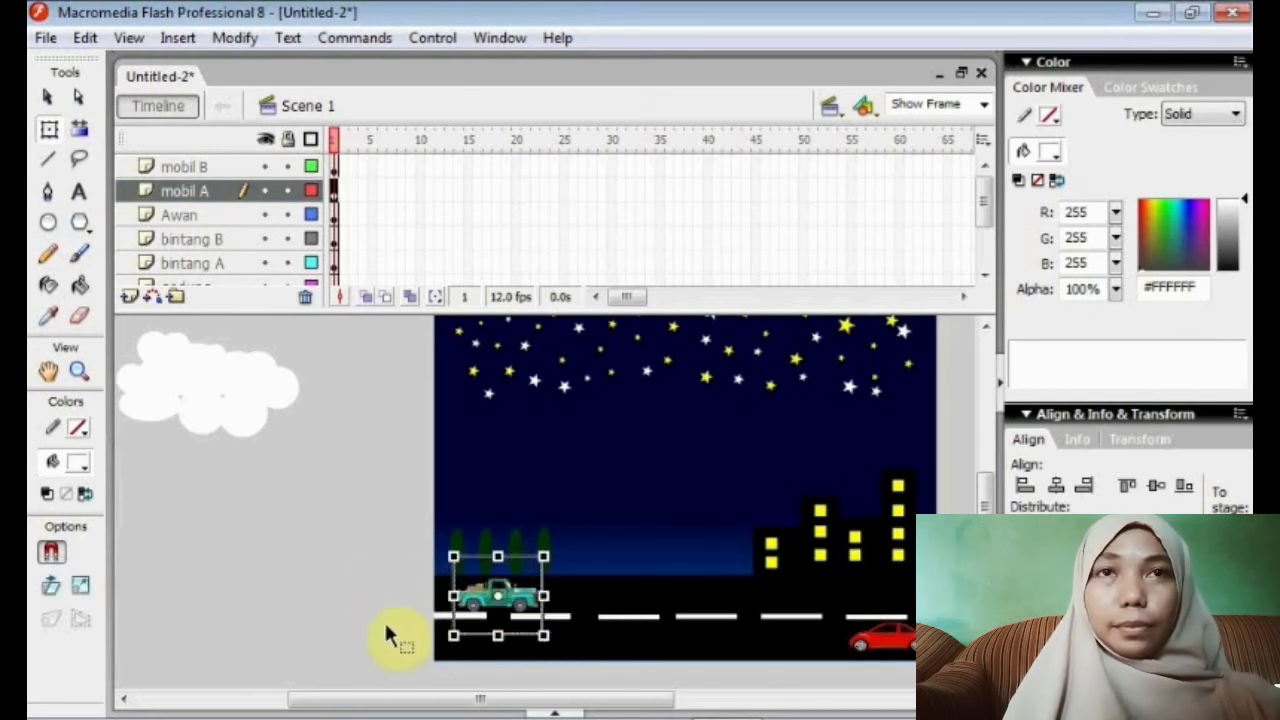
{"action": "left_click", "coordinate": [342, 620]}
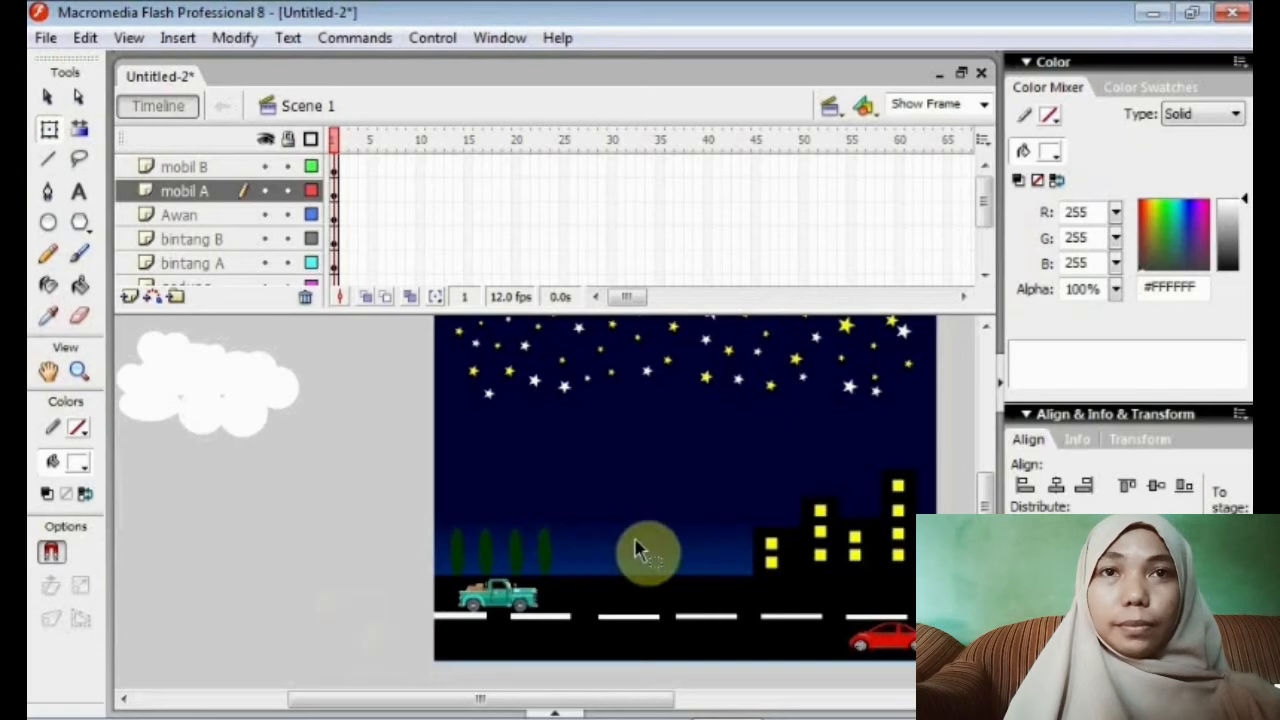
Apply an Alpha color effect of 30% to the bintang A stars in frame 1.
{"action": "left_click_drag", "start_coordinate": [543, 700], "coordinate": [370, 700]}
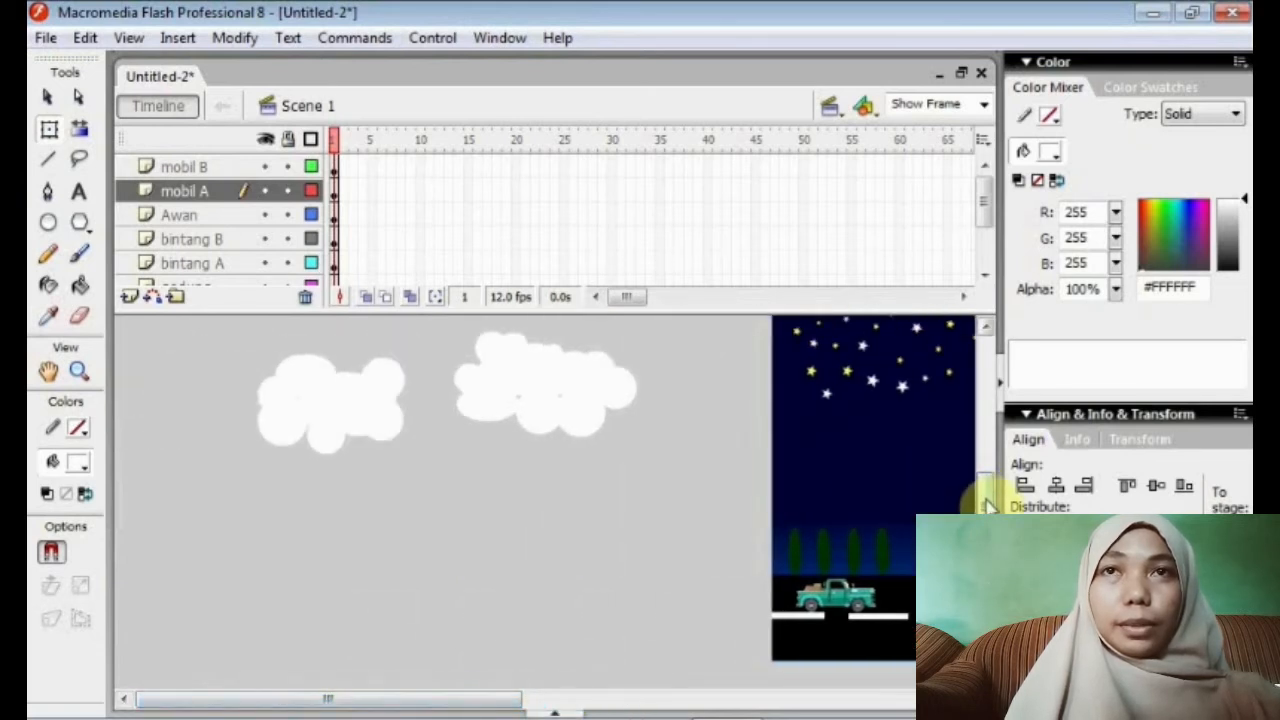
{"action": "left_click_drag", "start_coordinate": [986, 498], "coordinate": [986, 482]}
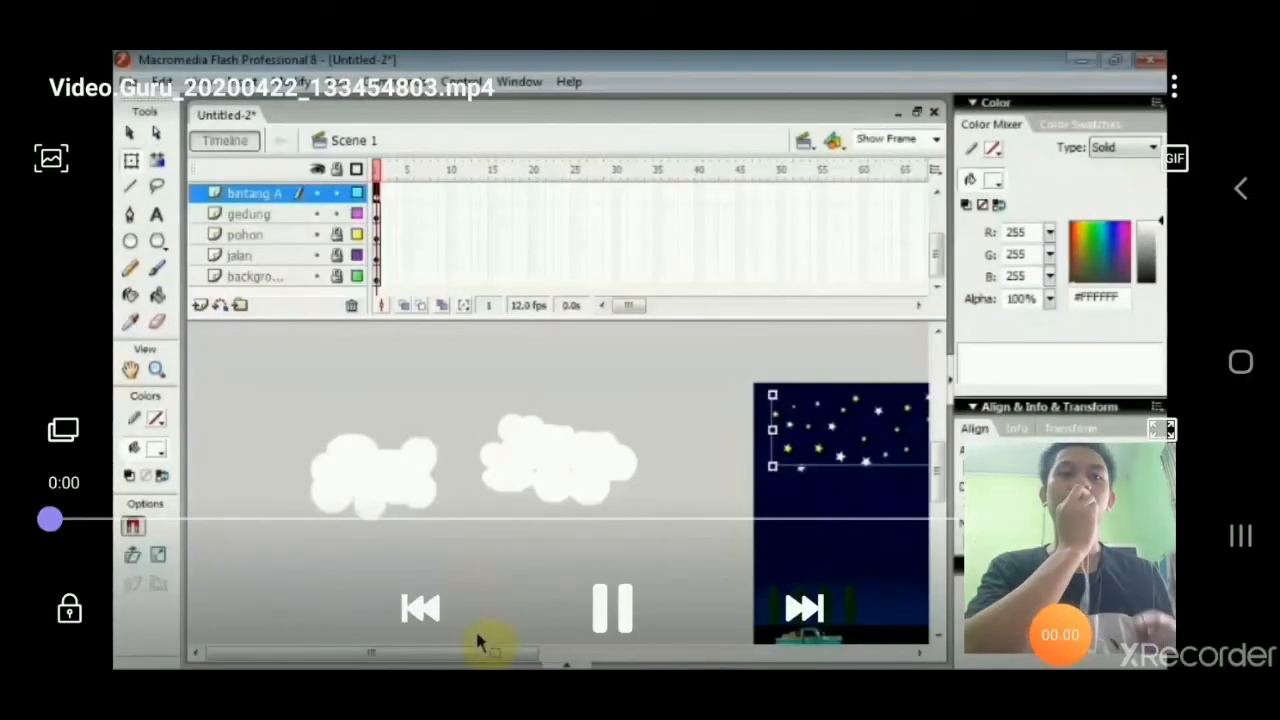
{"action": "left_click_drag", "start_coordinate": [477, 645], "coordinate": [625, 659]}
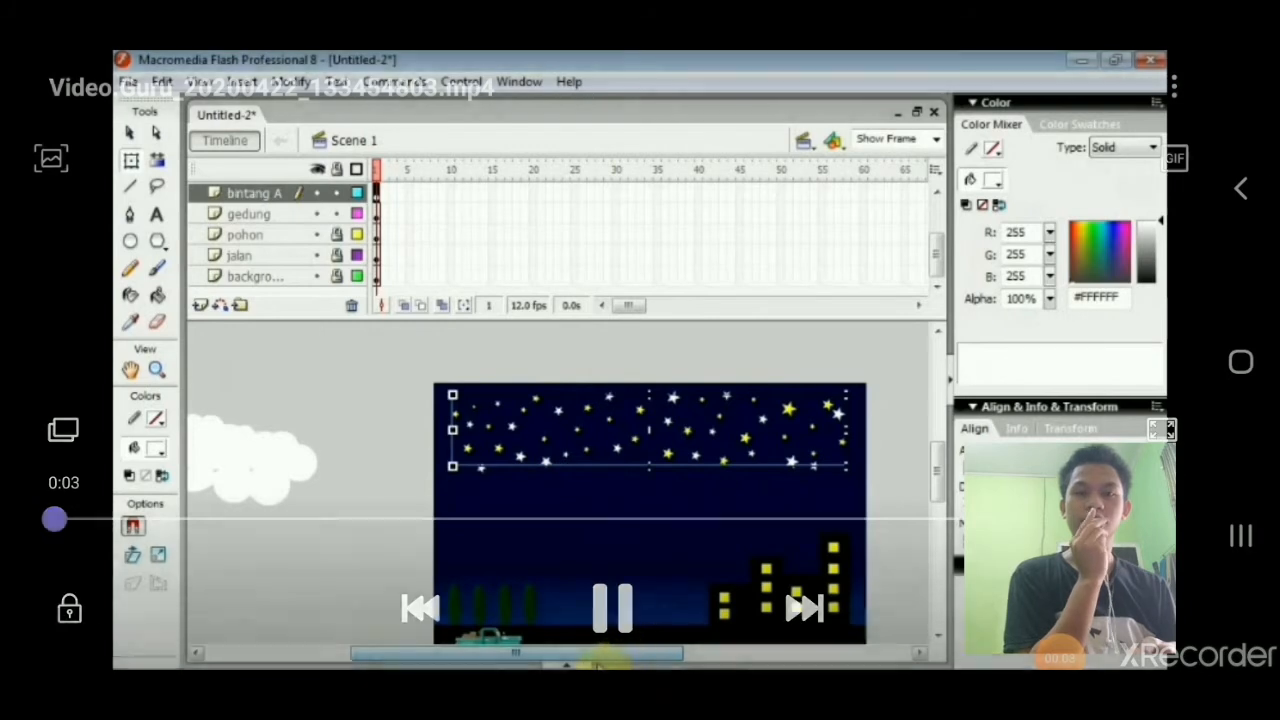
{"action": "left_click", "coordinate": [568, 664]}
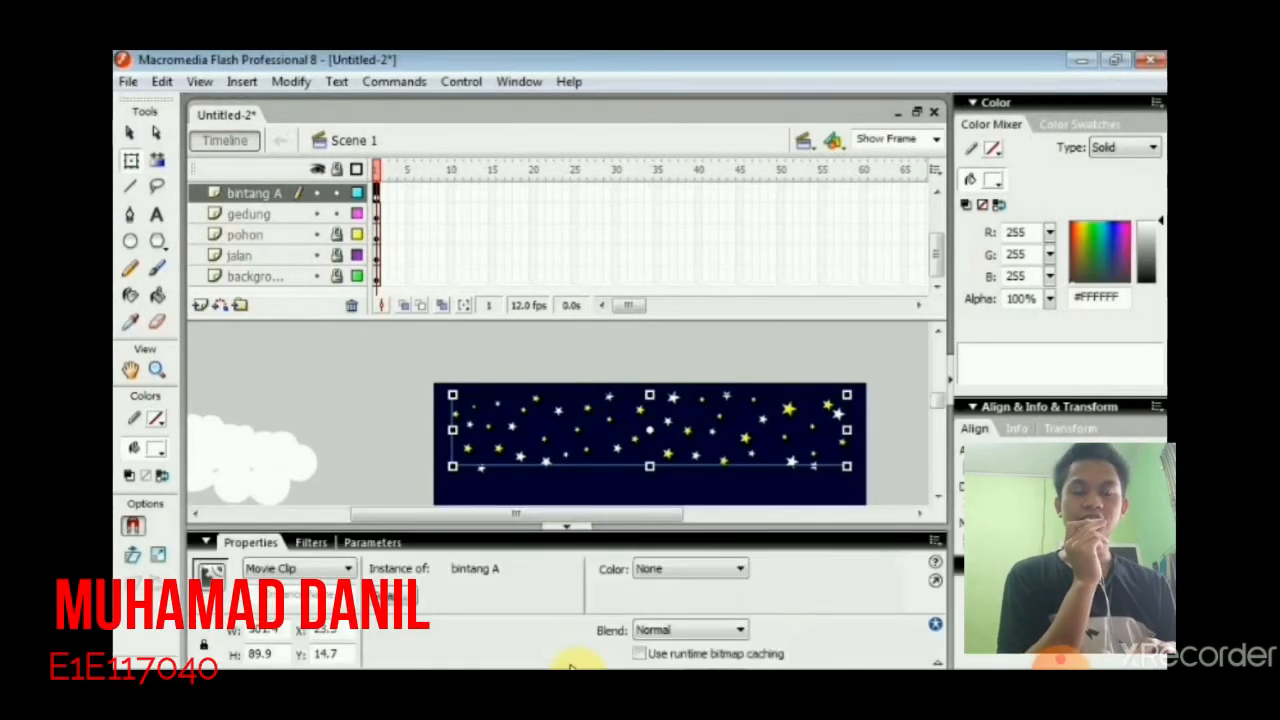
{"action": "left_click", "coordinate": [714, 570]}
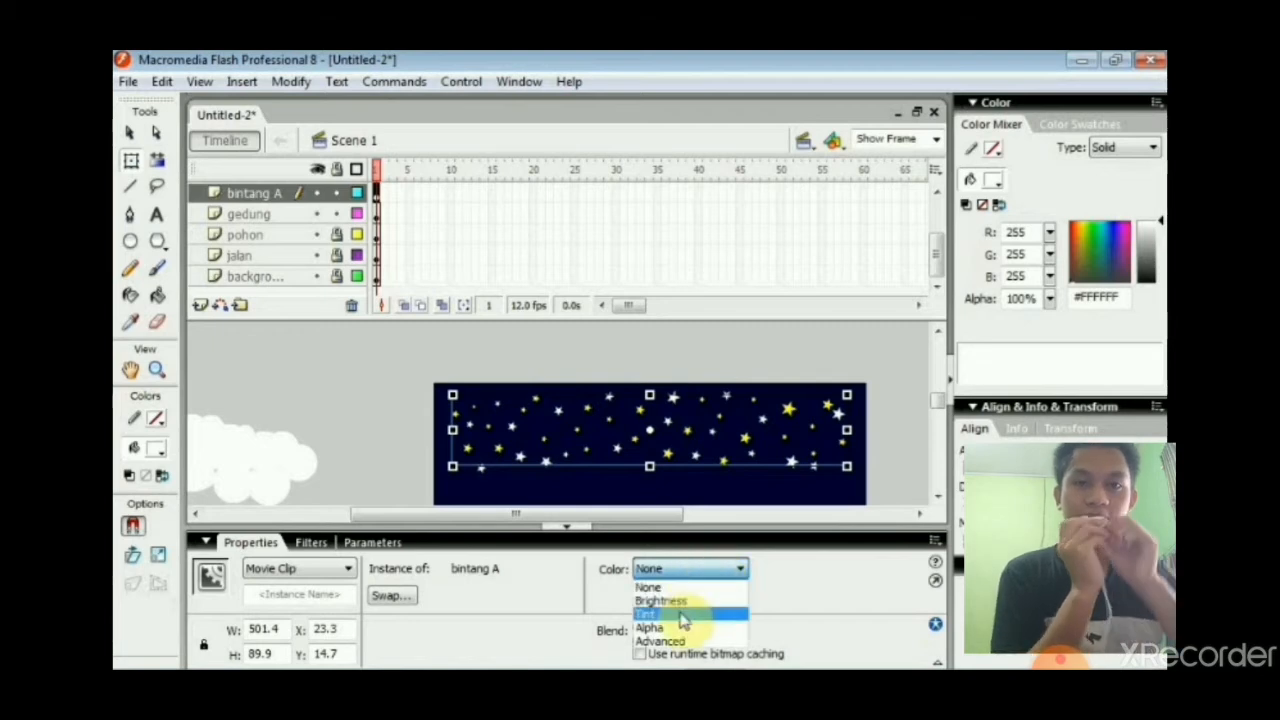
{"action": "left_click", "coordinate": [678, 628]}
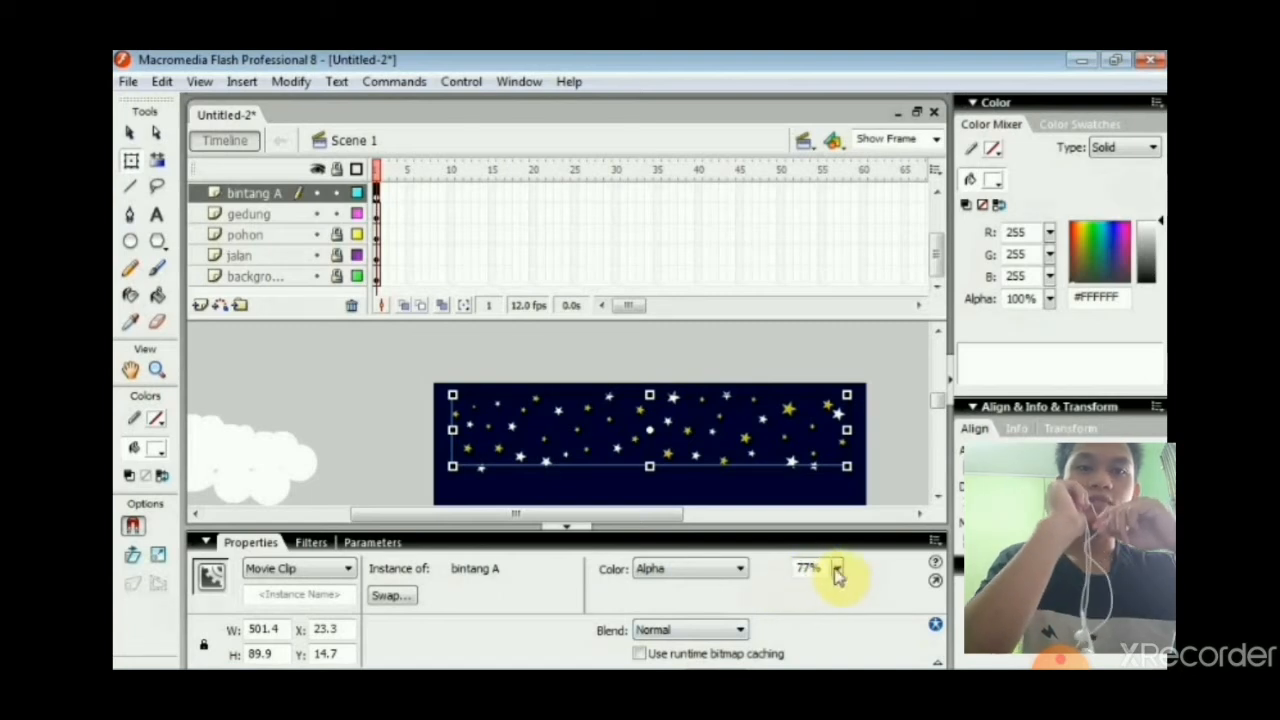
{"action": "left_click", "coordinate": [838, 570]}
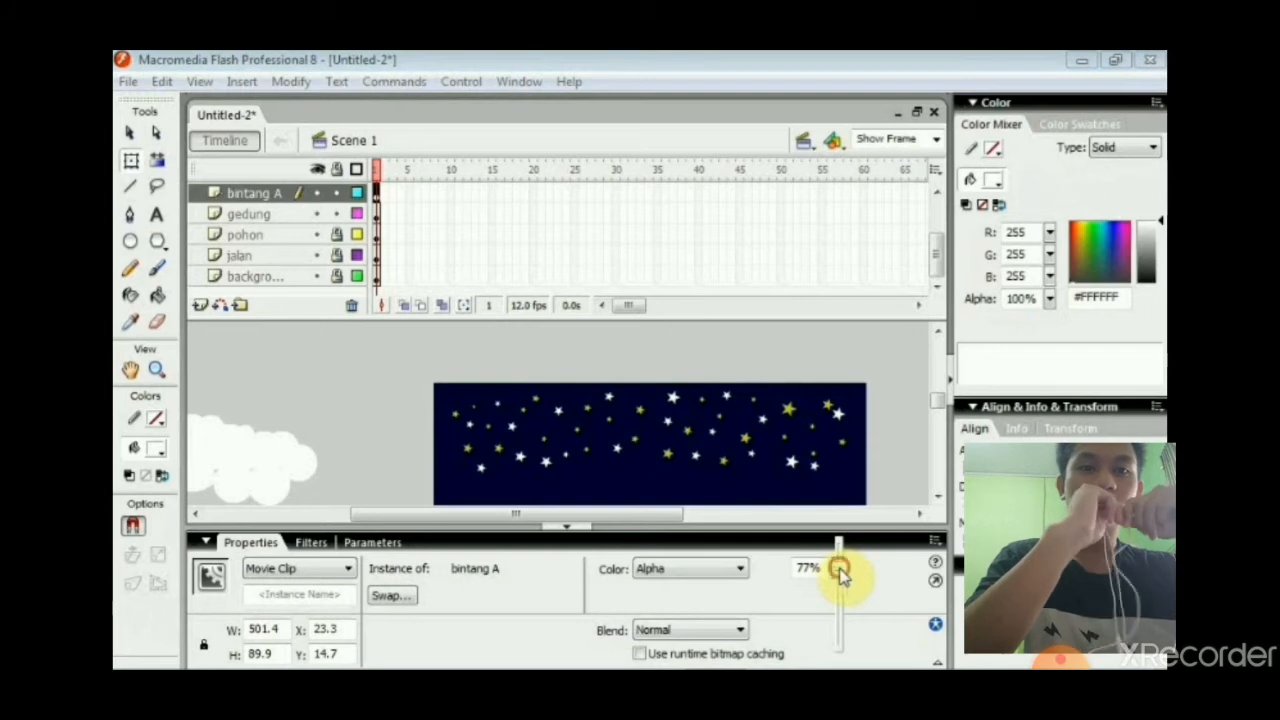
{"action": "left_click_drag", "start_coordinate": [840, 578], "coordinate": [840, 593]}
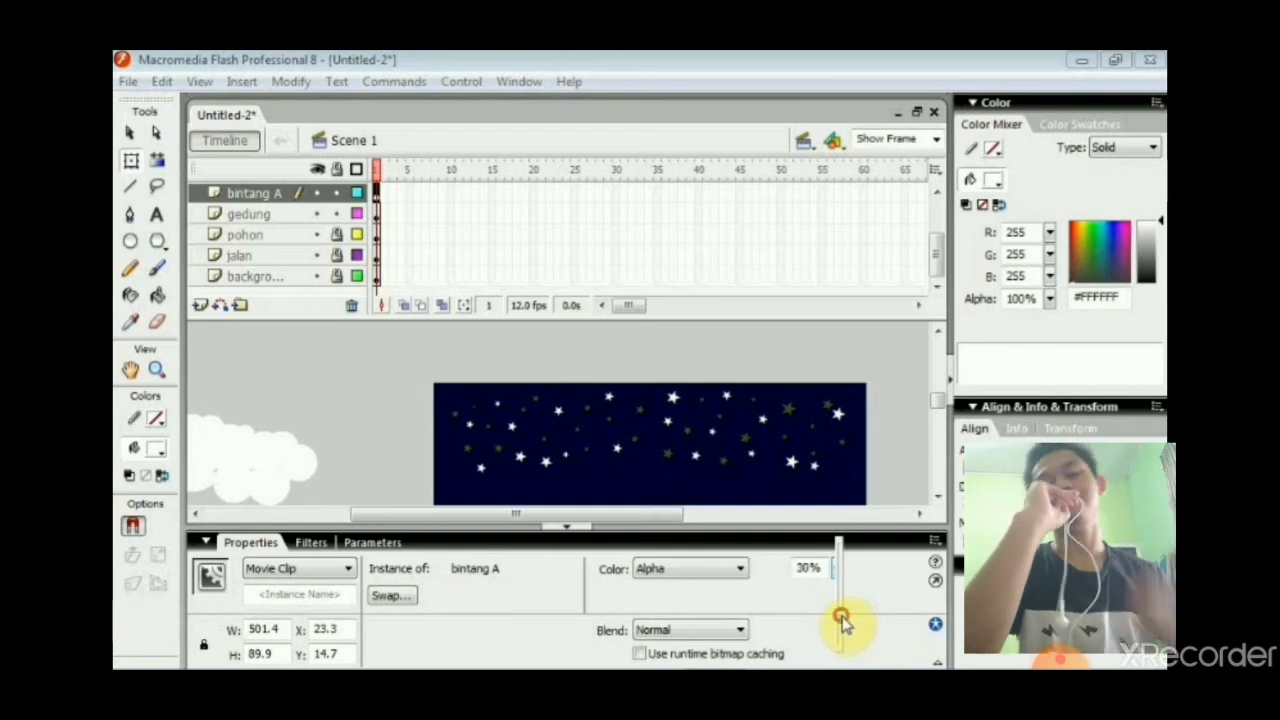
Add a Blur filter and a Glow filter to the bintang A movie clip.
{"action": "left_click", "coordinate": [311, 542]}
{"action": "left_click", "coordinate": [205, 561]}
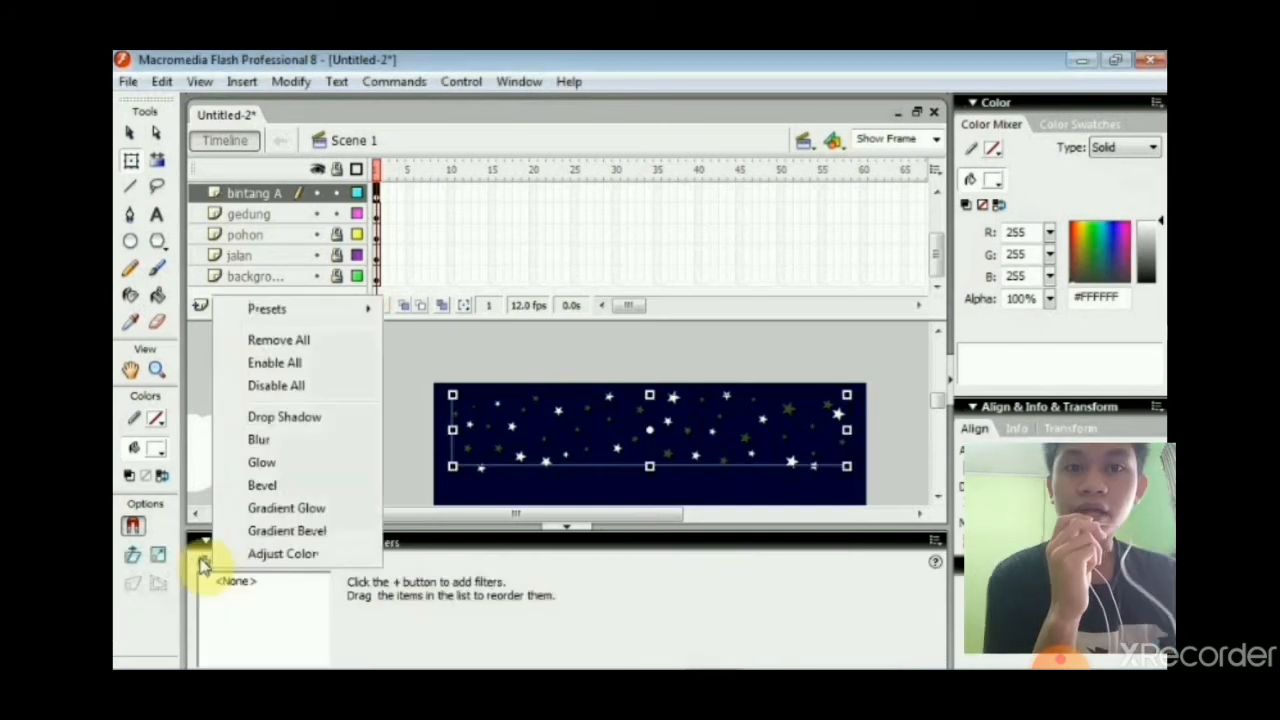
{"action": "left_click", "coordinate": [252, 441]}
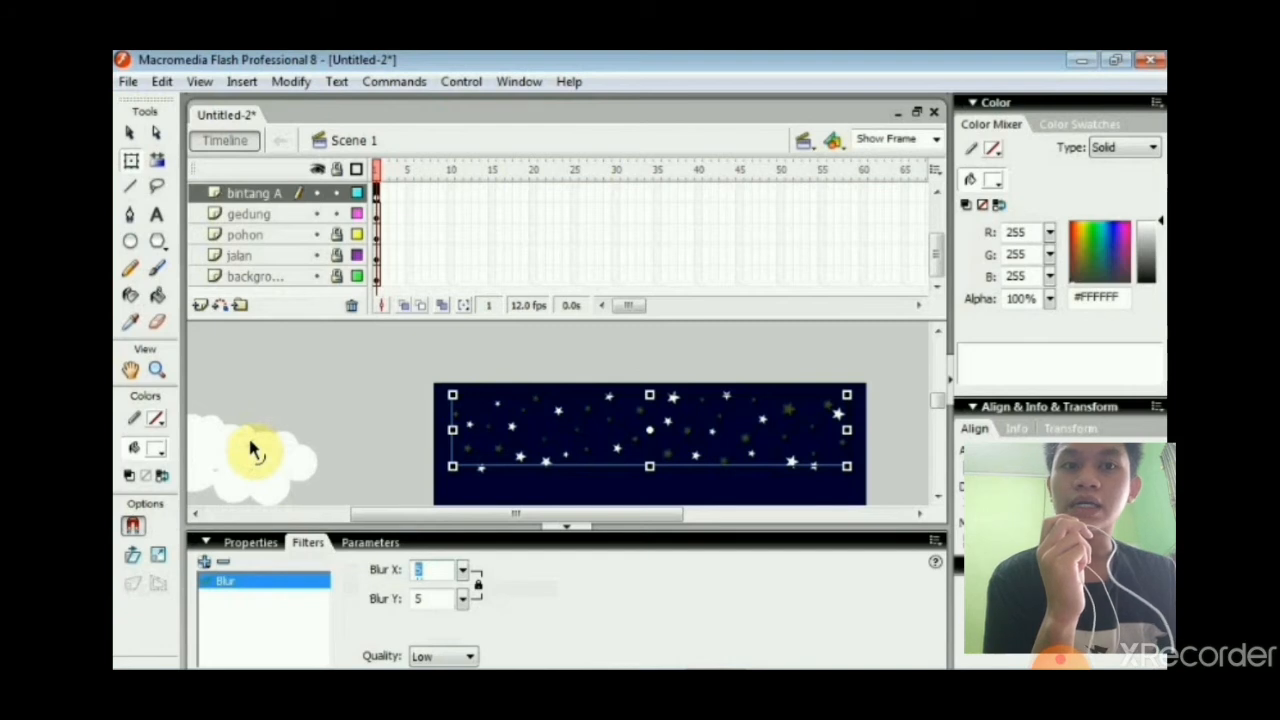
{"action": "left_click", "coordinate": [204, 562]}
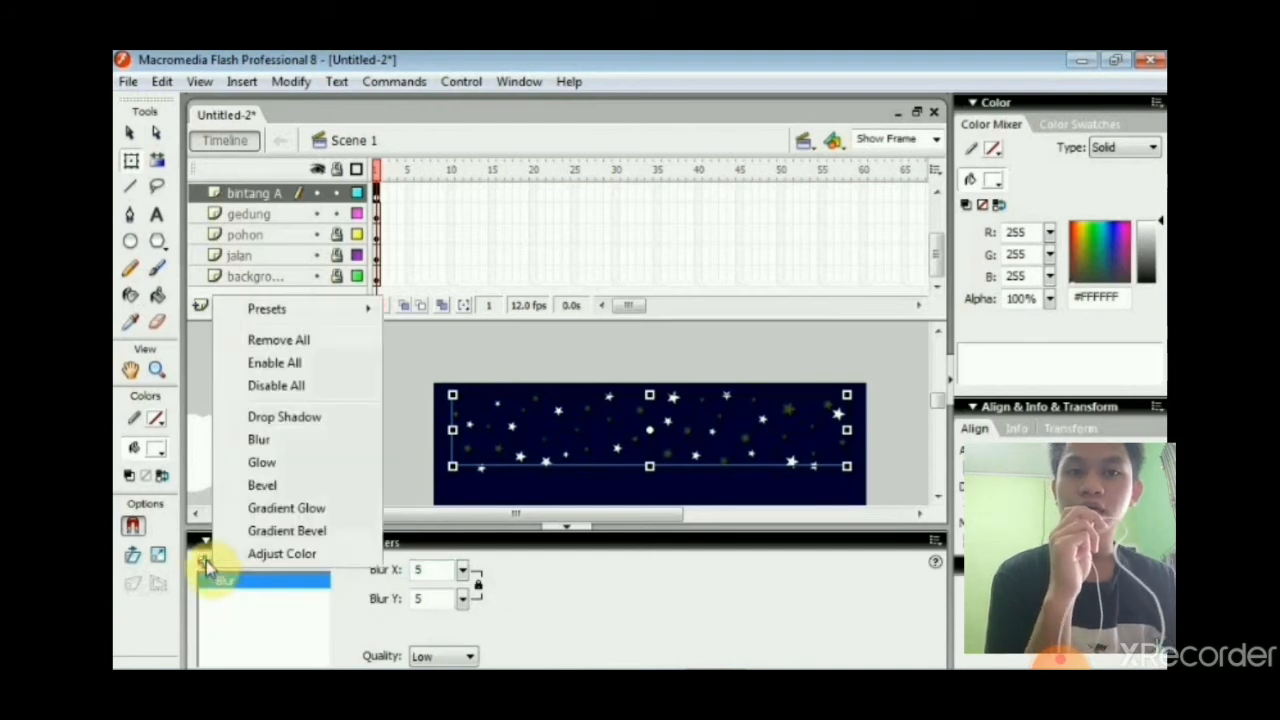
{"action": "left_click", "coordinate": [257, 463]}
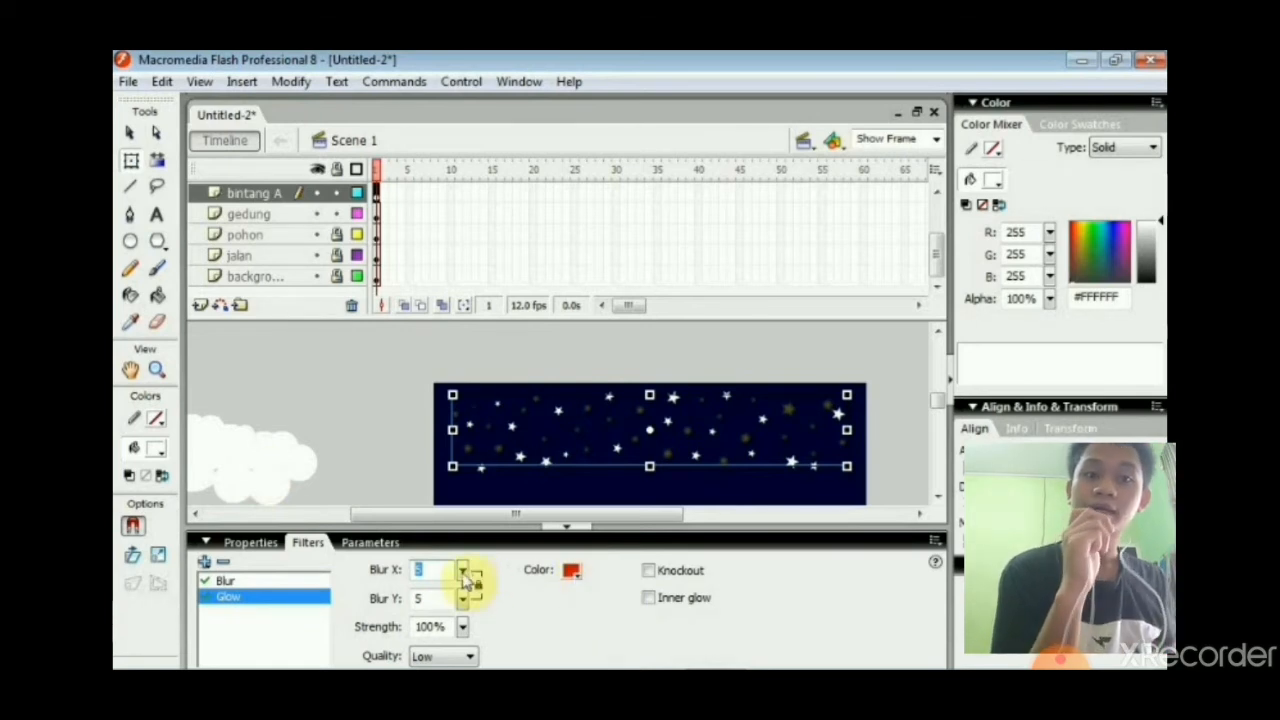
Insert a keyframe at frame 20 of the bintang A layer.
{"action": "left_click", "coordinate": [377, 195]}
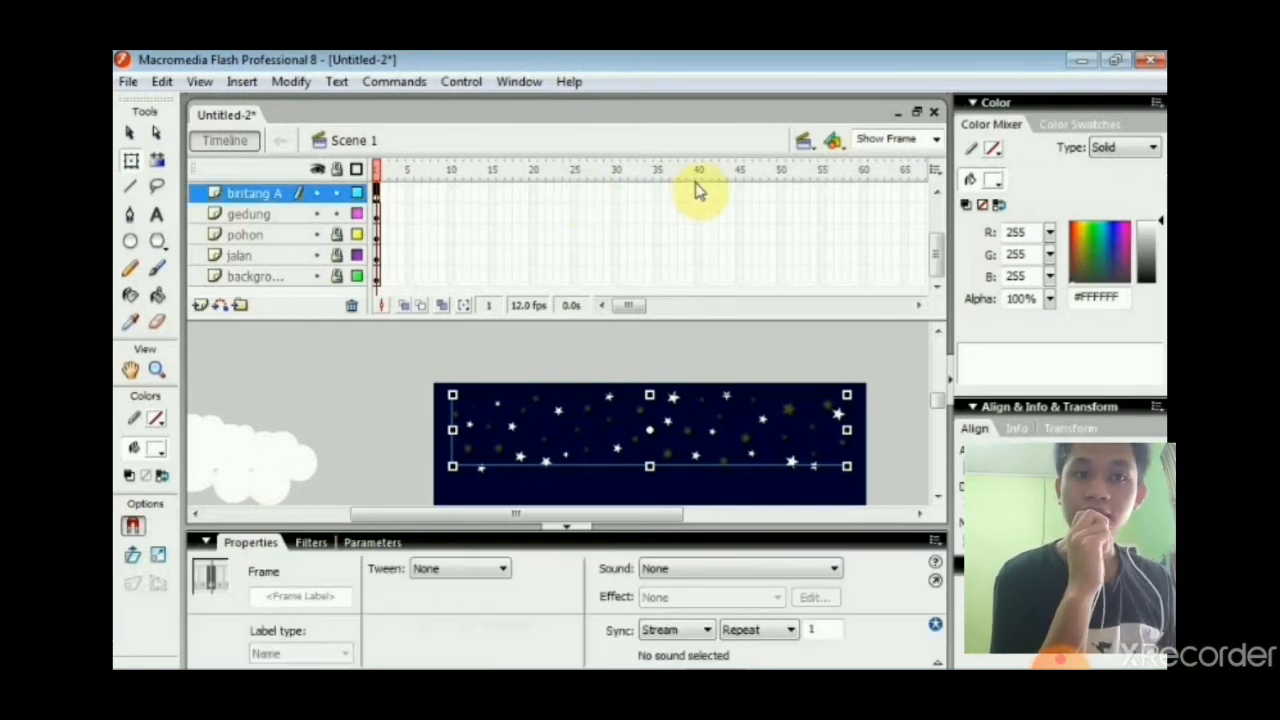
{"action": "left_click", "coordinate": [533, 194]}
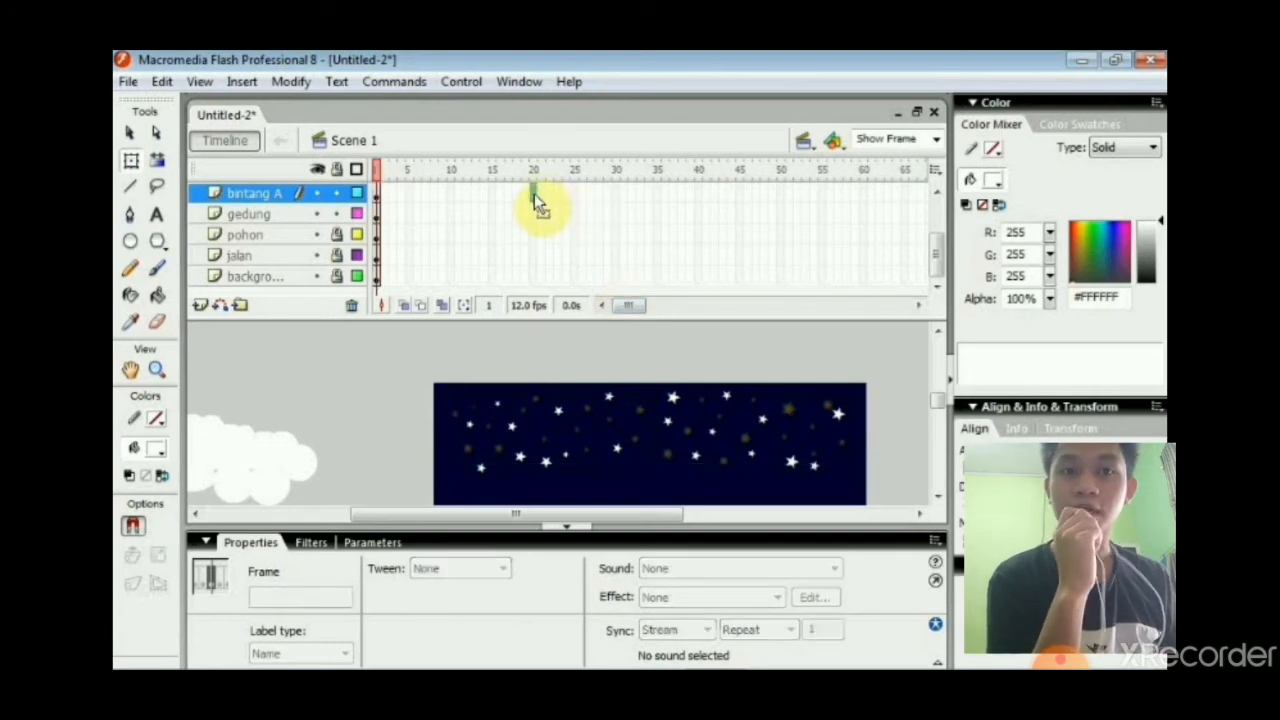
{"action": "left_click", "coordinate": [548, 432]}
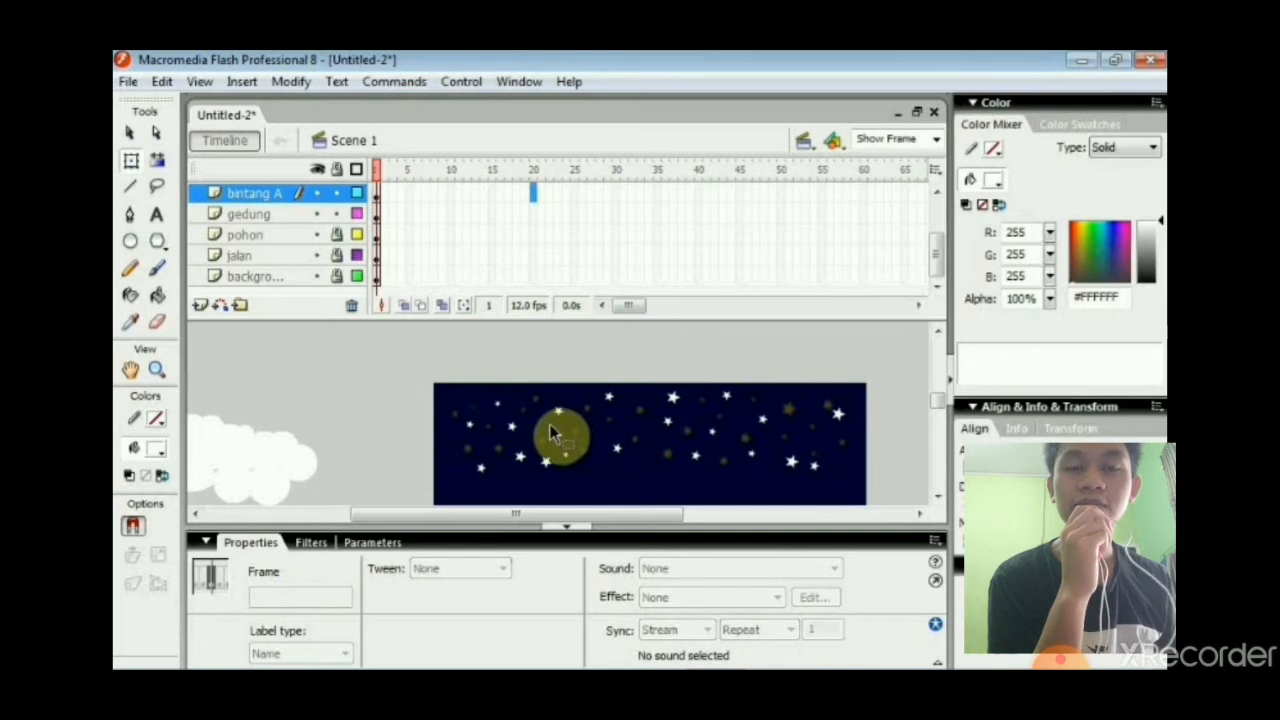
{"action": "left_click", "coordinate": [533, 196]}
{"action": "right_click", "coordinate": [533, 196]}
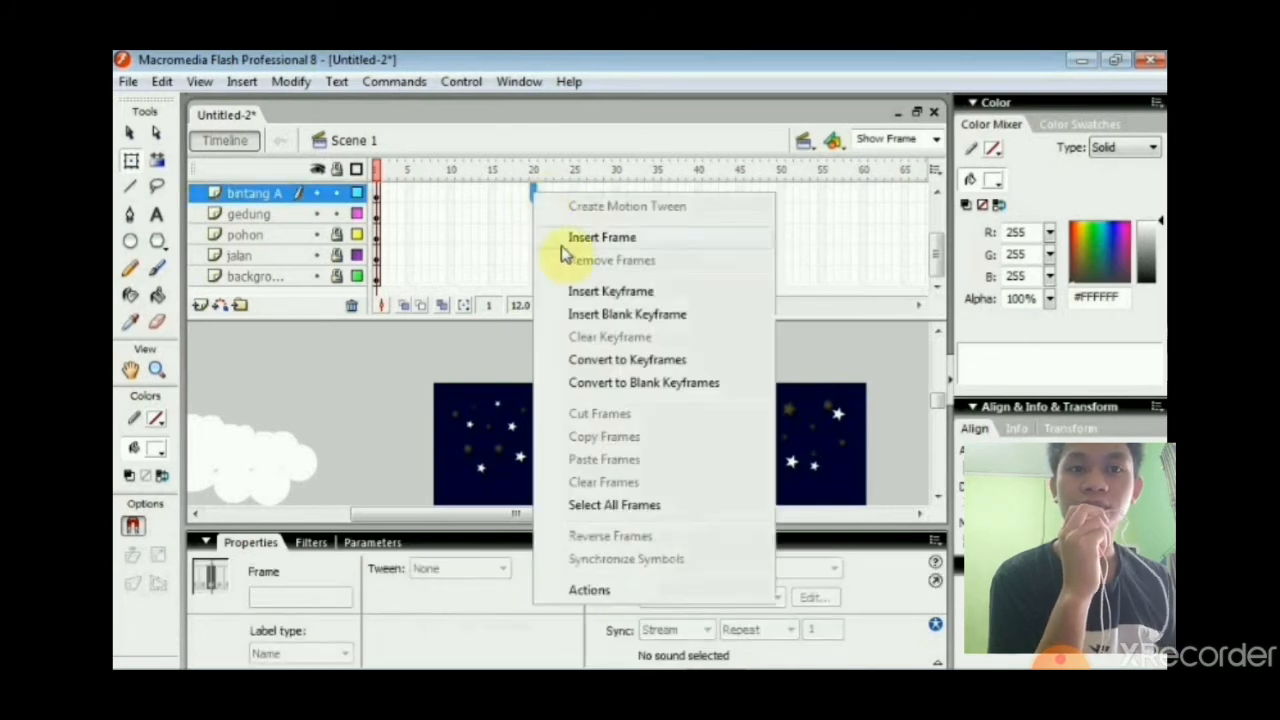
{"action": "left_click", "coordinate": [572, 292]}
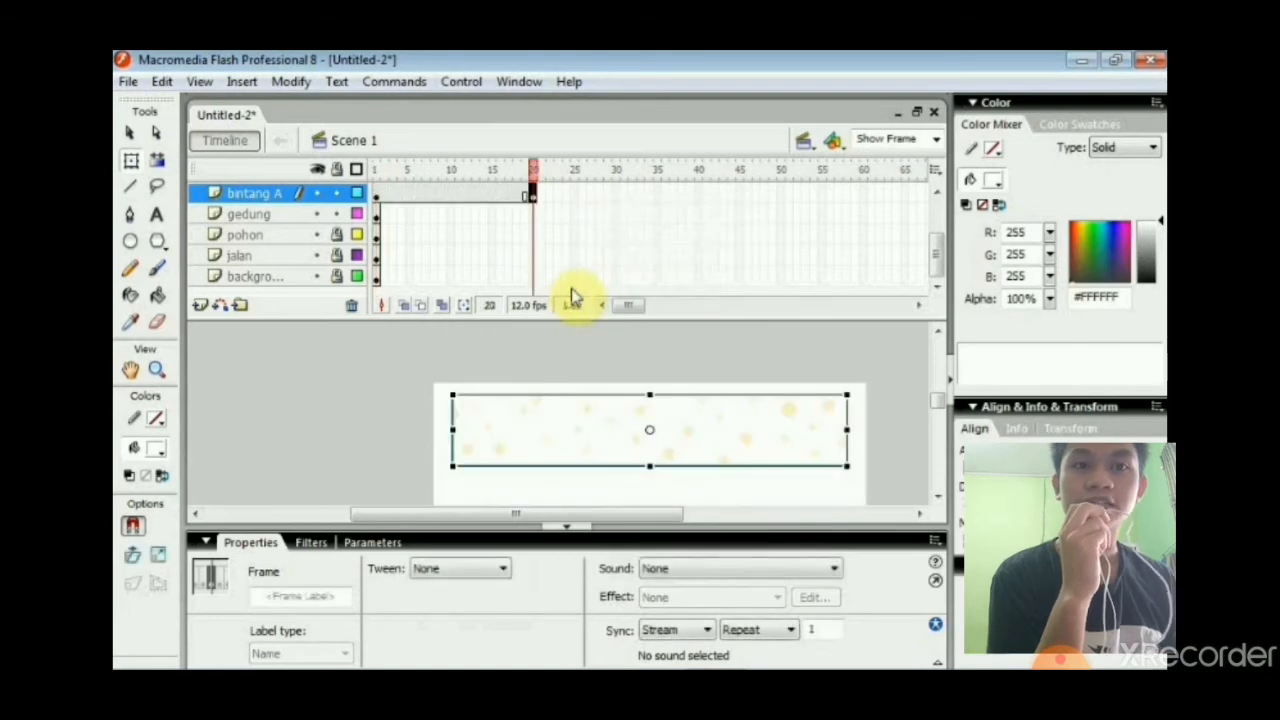
Create a motion tween from frame 1 to frame 20 on the bintang A layer.
{"action": "left_click", "coordinate": [377, 196]}
{"action": "left_click", "coordinate": [378, 197]}
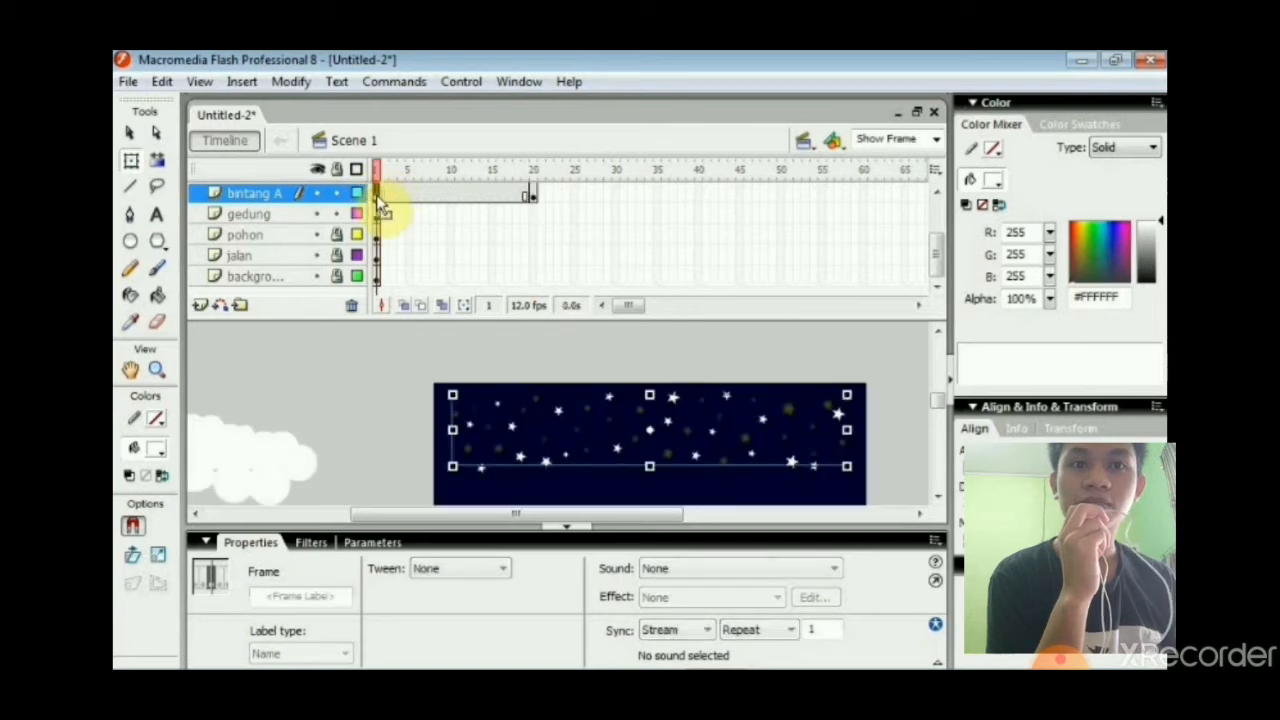
{"action": "right_click", "coordinate": [380, 200]}
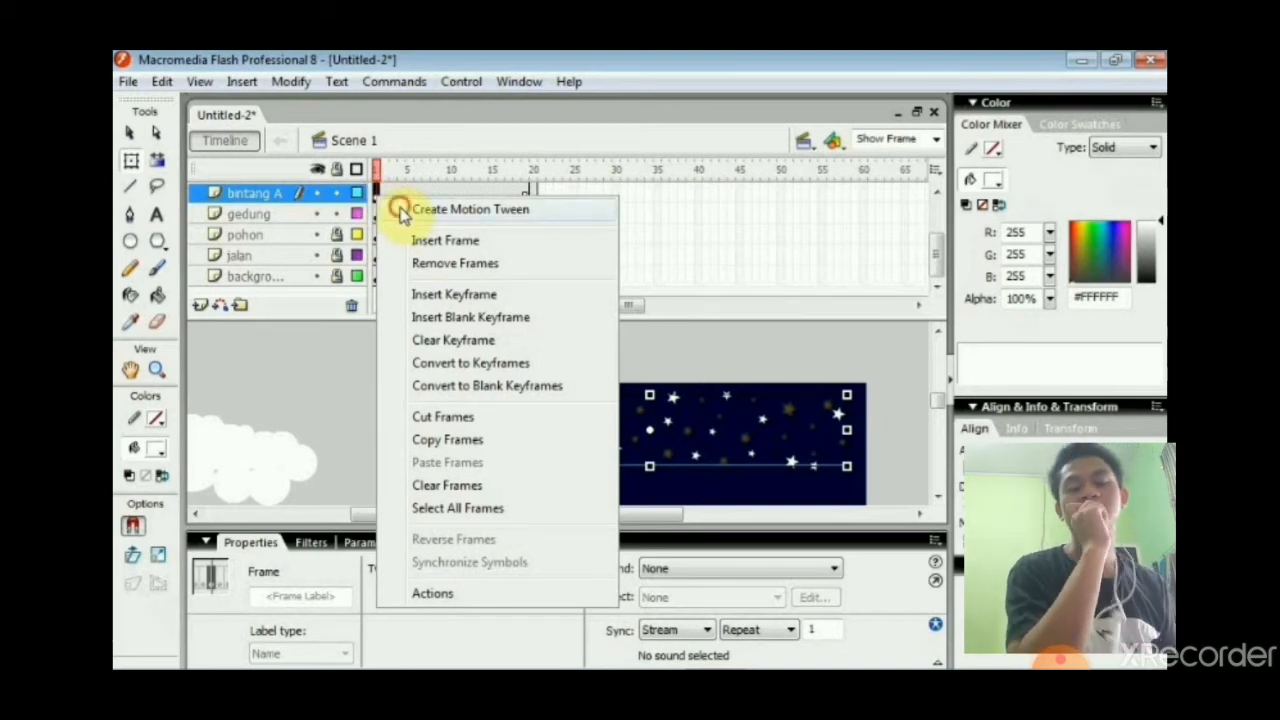
{"action": "left_click", "coordinate": [403, 215]}
Set the bintang A stars' alpha to 100% at frame 20 and insert a keyframe at frame 40 of that layer.
{"action": "left_click", "coordinate": [532, 195]}
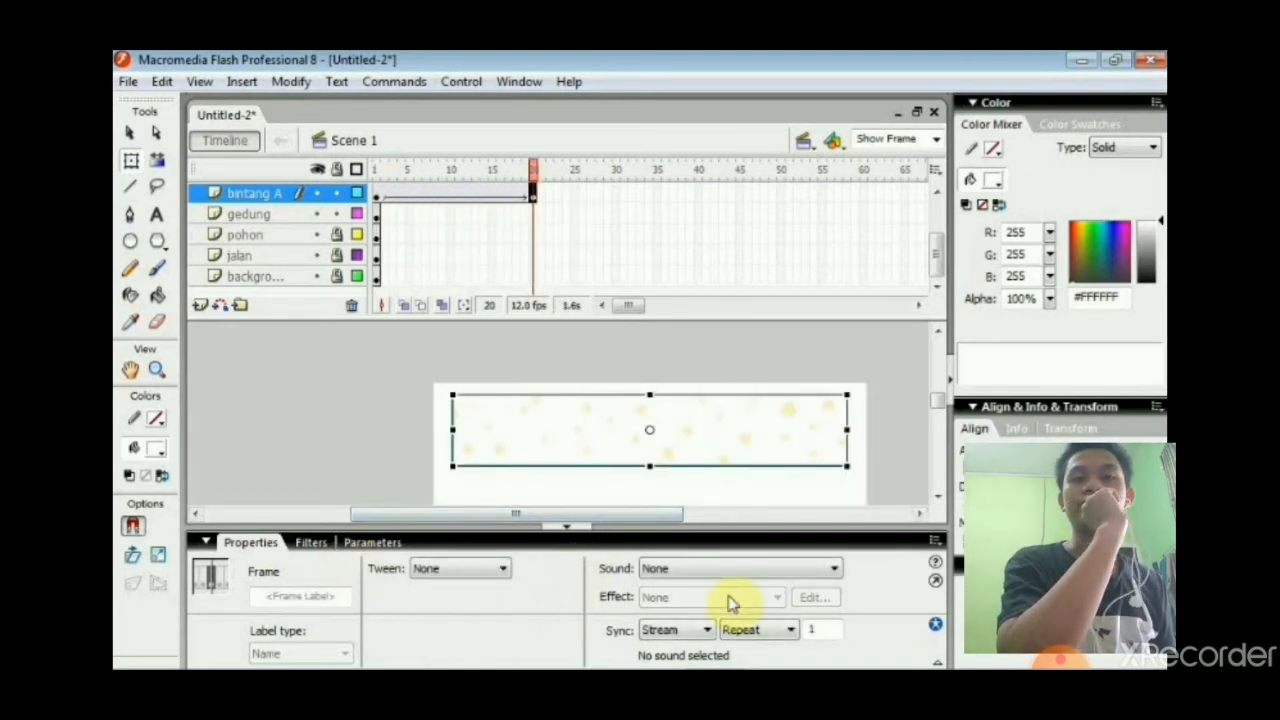
{"action": "left_click", "coordinate": [311, 542]}
{"action": "left_click", "coordinate": [510, 430]}
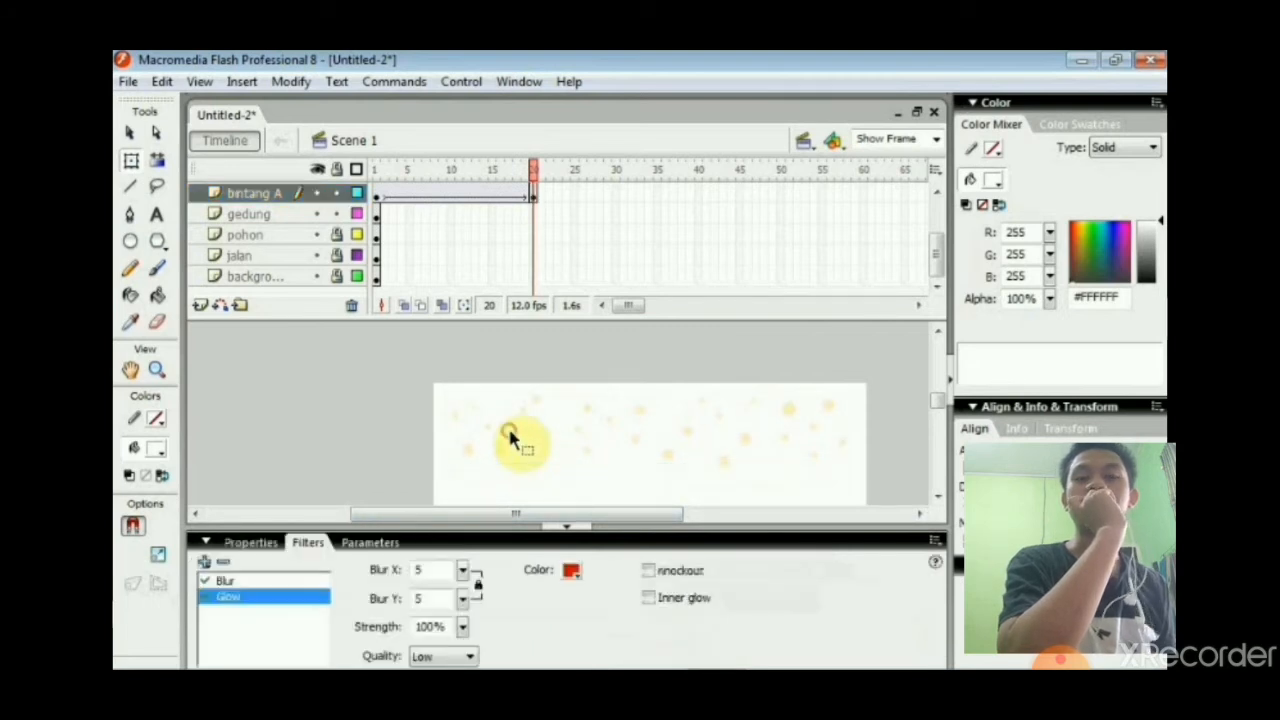
{"action": "left_click", "coordinate": [508, 426]}
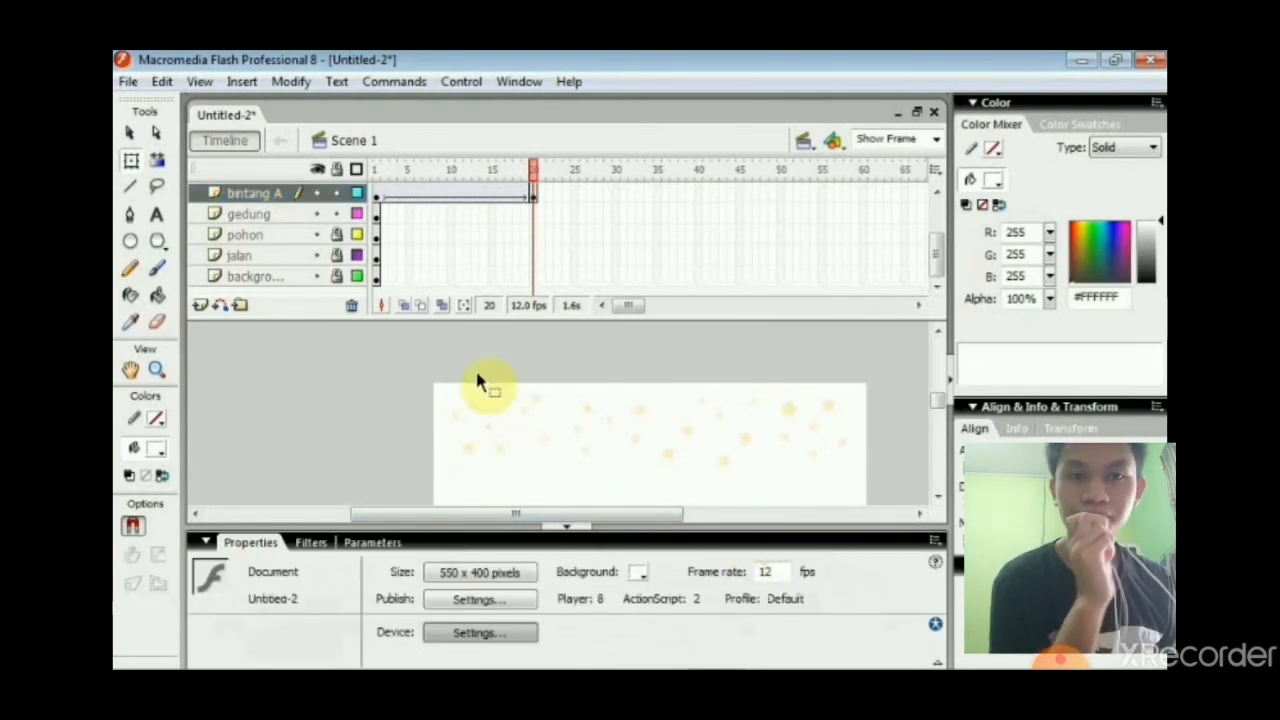
{"action": "left_click", "coordinate": [473, 455]}
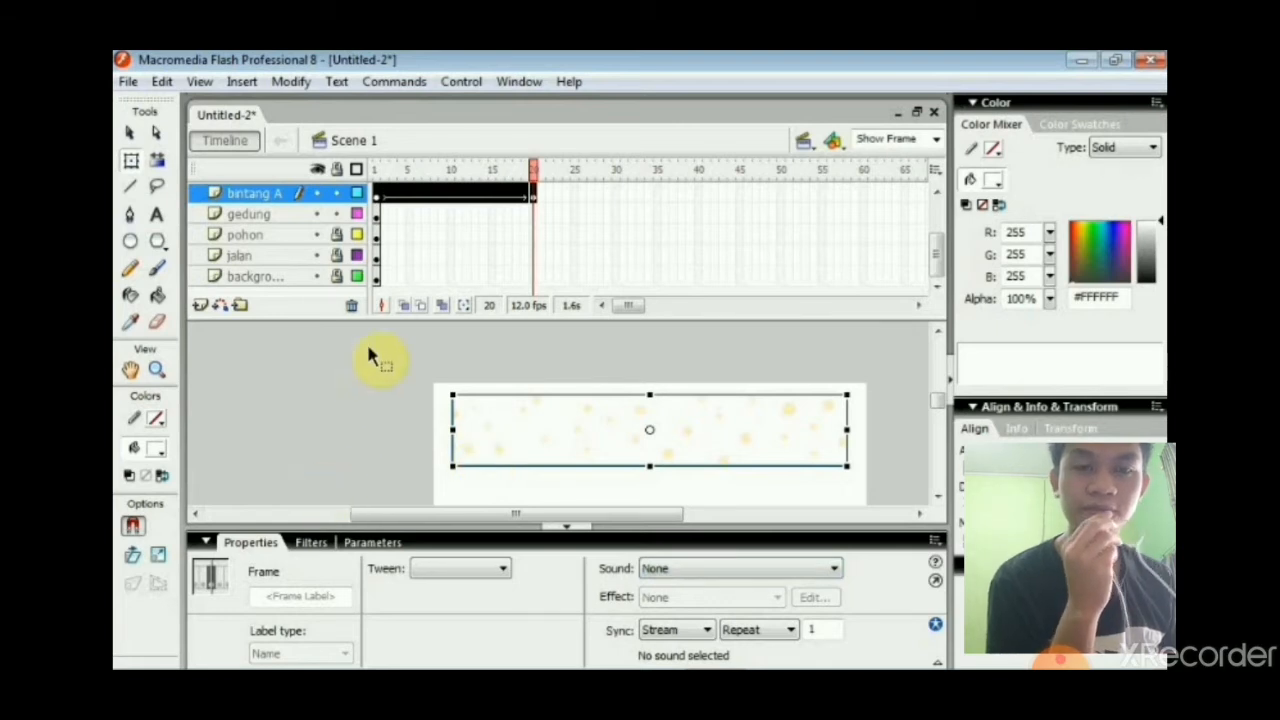
{"action": "left_click", "coordinate": [535, 196]}
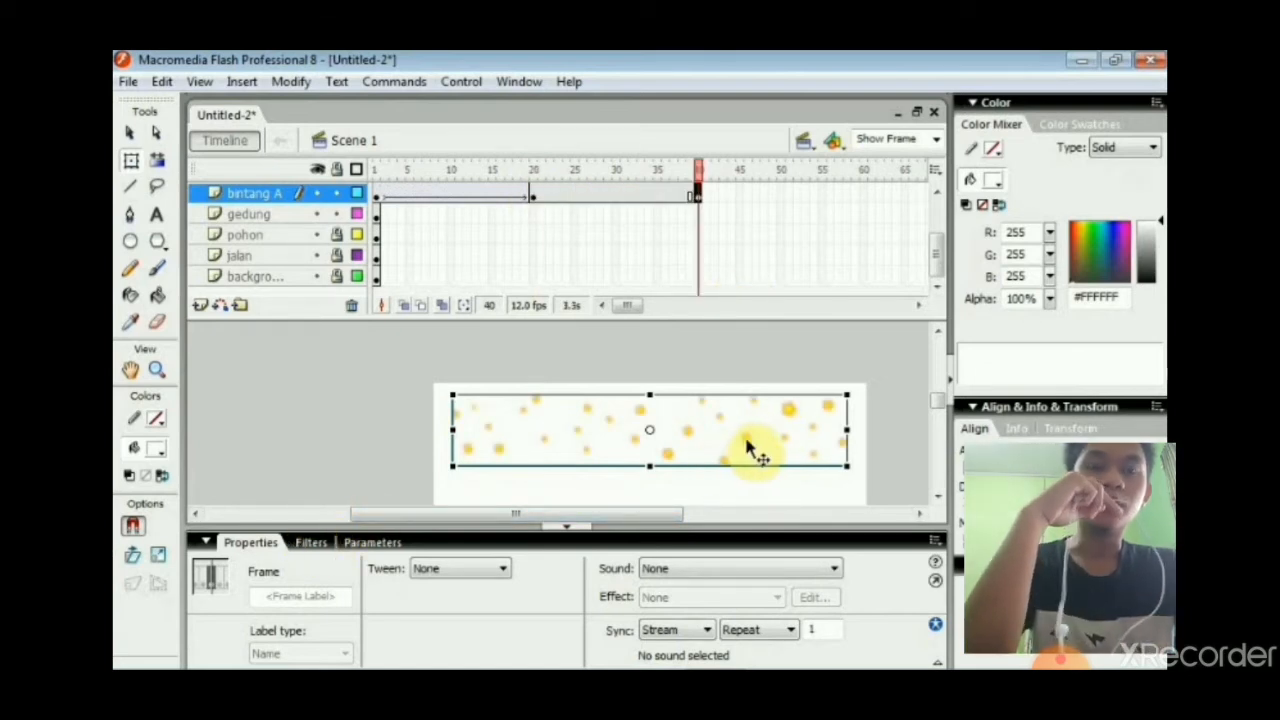
Set the alpha of the bintang A stars at frame 40 to 30%.
{"action": "left_click", "coordinate": [745, 447]}
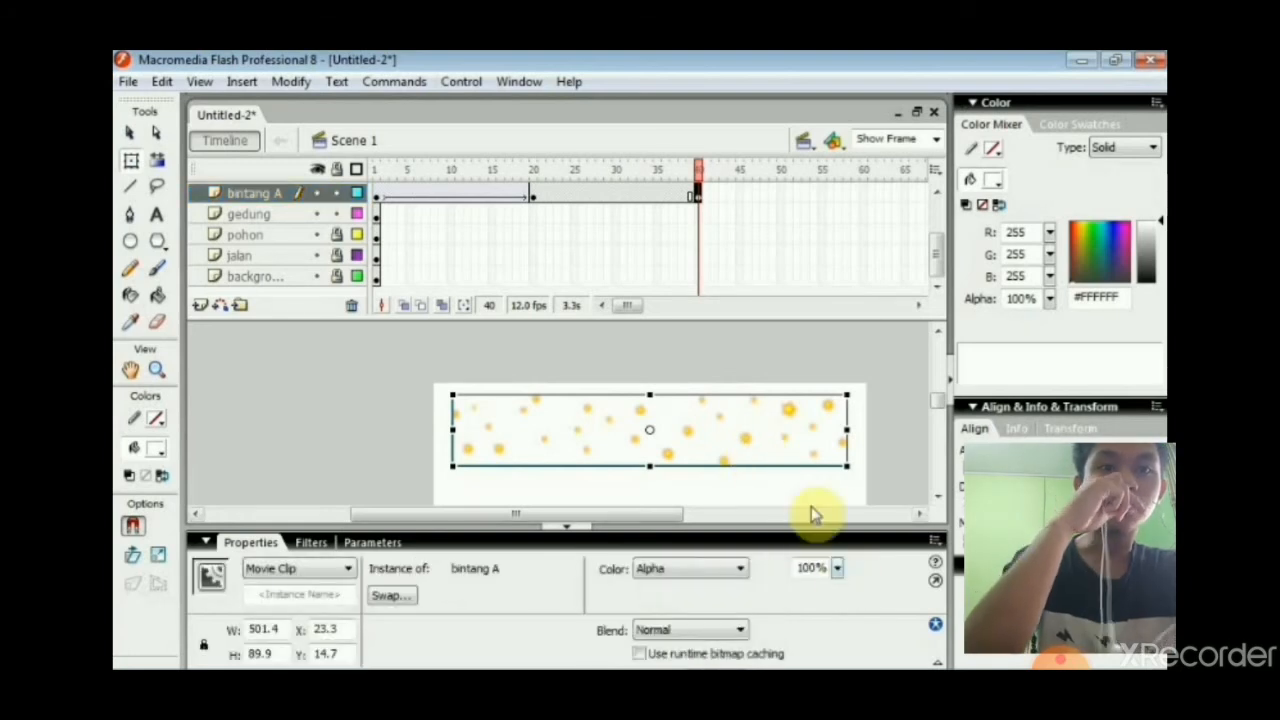
{"action": "left_click", "coordinate": [838, 569]}
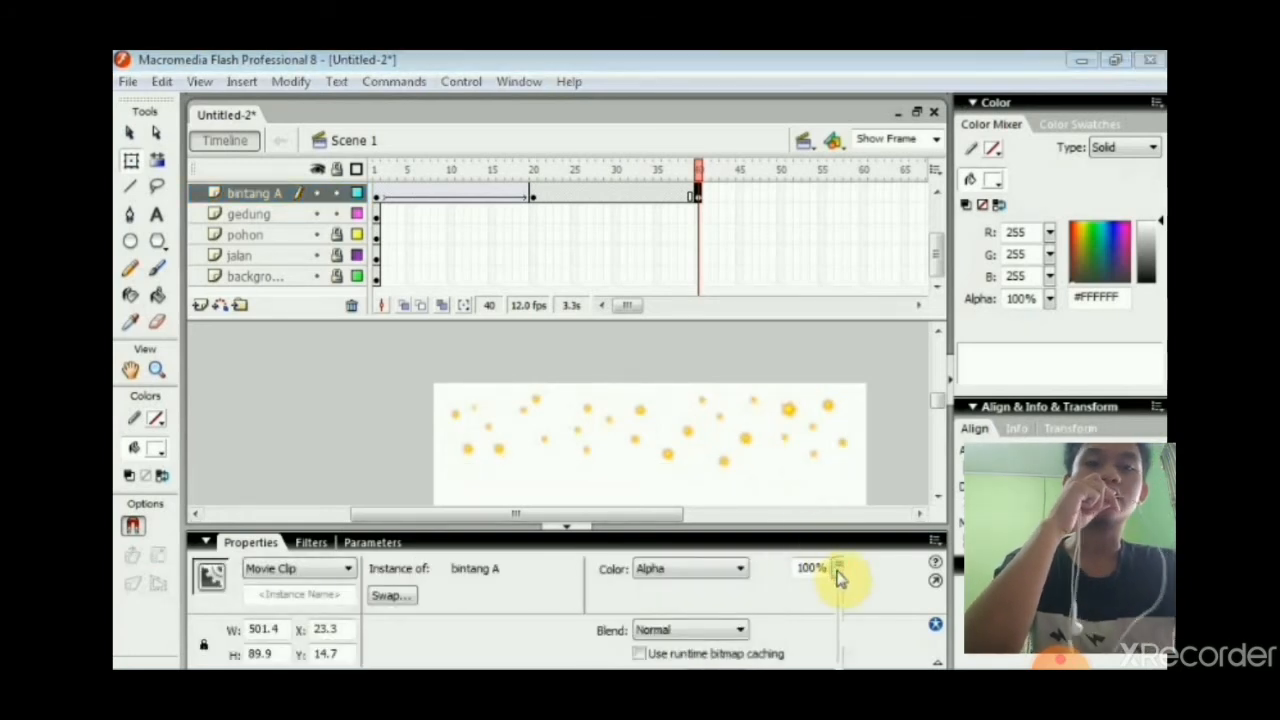
{"action": "left_click_drag", "start_coordinate": [838, 569], "coordinate": [840, 586]}
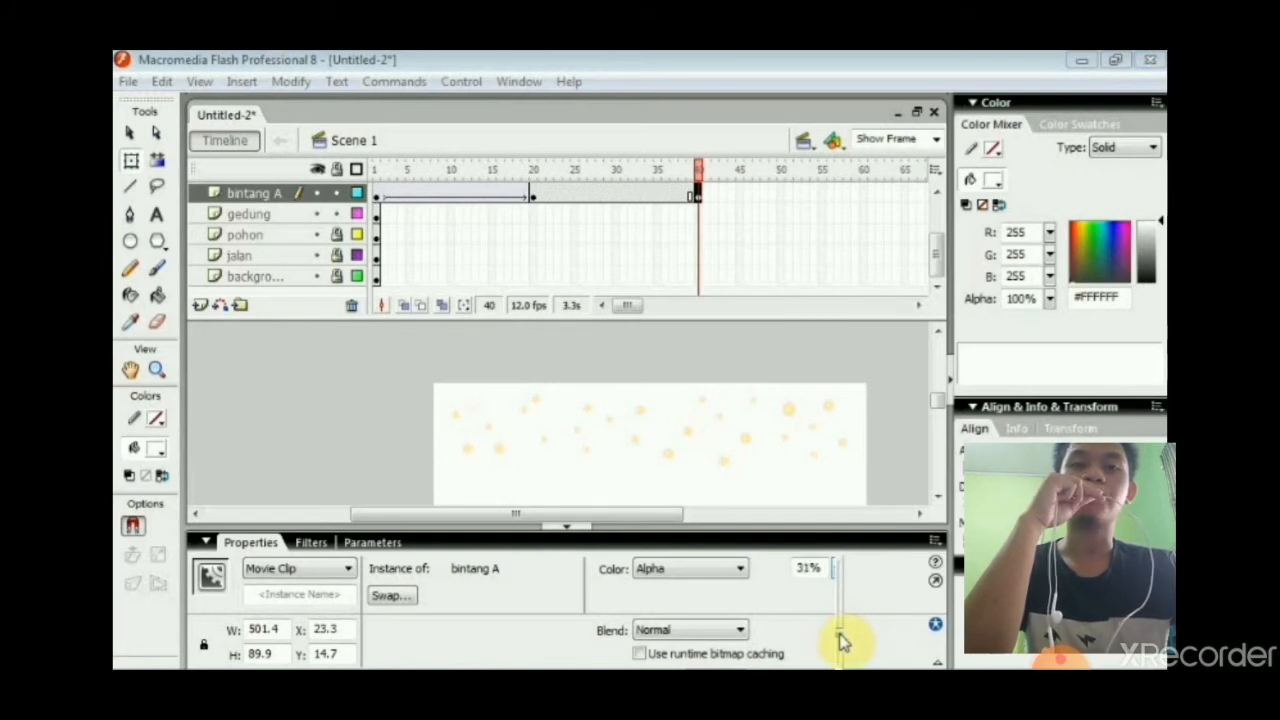
{"action": "left_click_drag", "start_coordinate": [840, 643], "coordinate": [815, 612]}
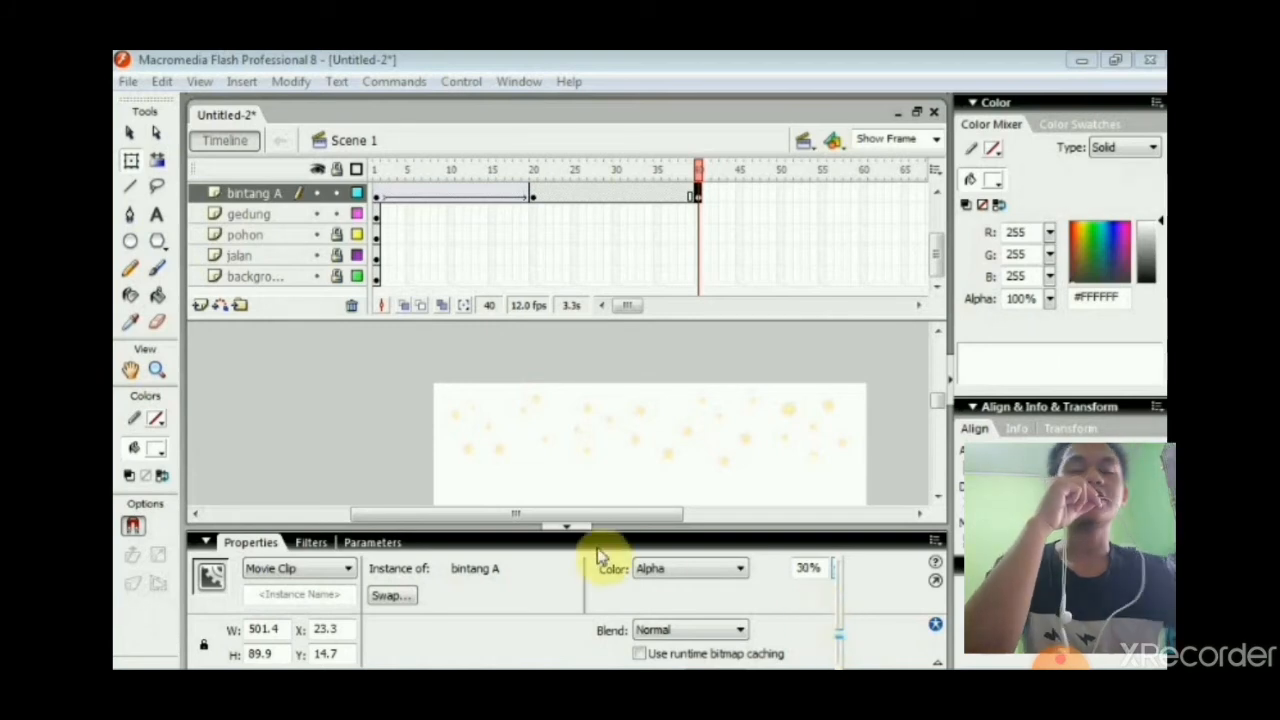
Create a motion tween from frame 20 to frame 40 on the bintang A layer.
{"action": "left_click", "coordinate": [390, 471]}
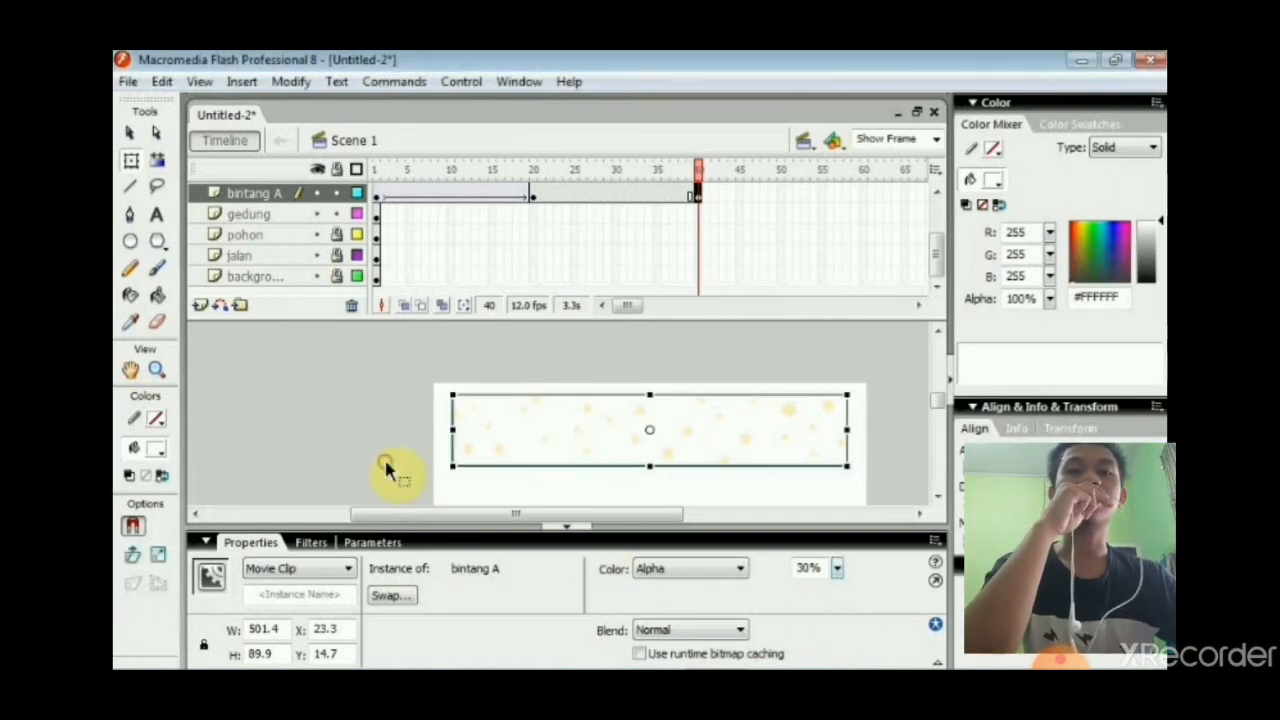
{"action": "left_click", "coordinate": [533, 193]}
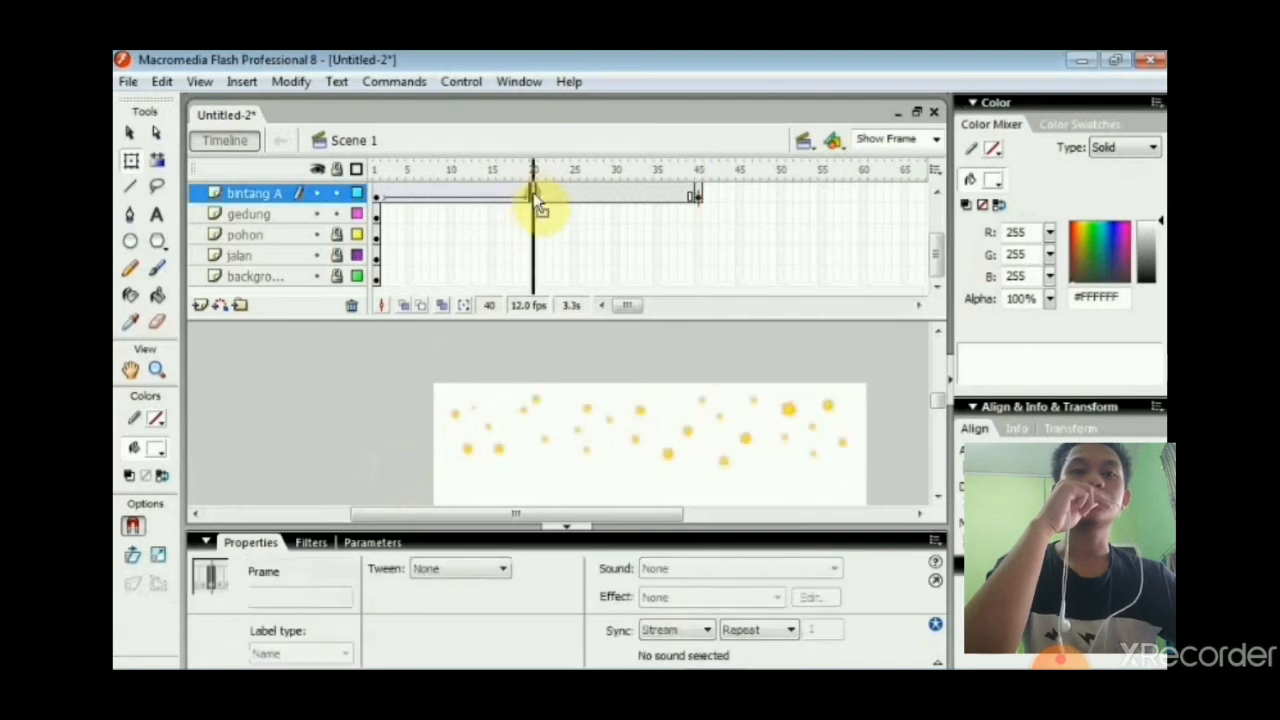
{"action": "right_click", "coordinate": [535, 196]}
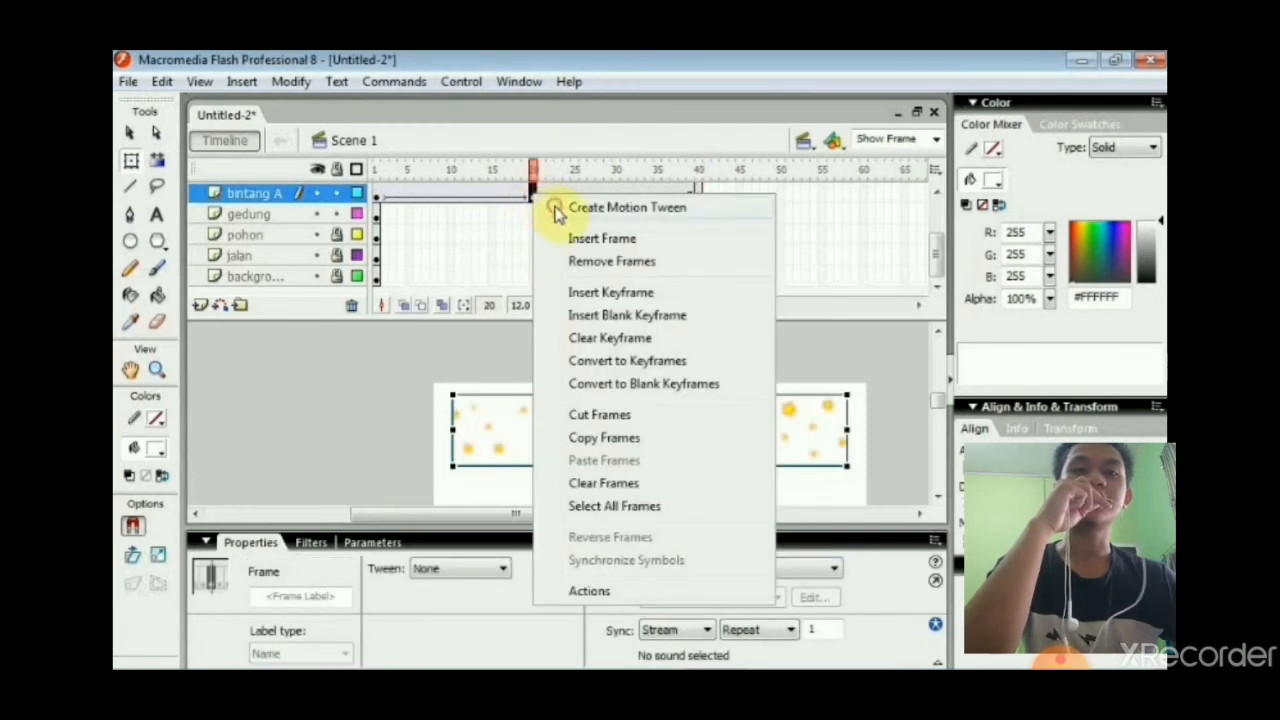
{"action": "left_click", "coordinate": [557, 210]}
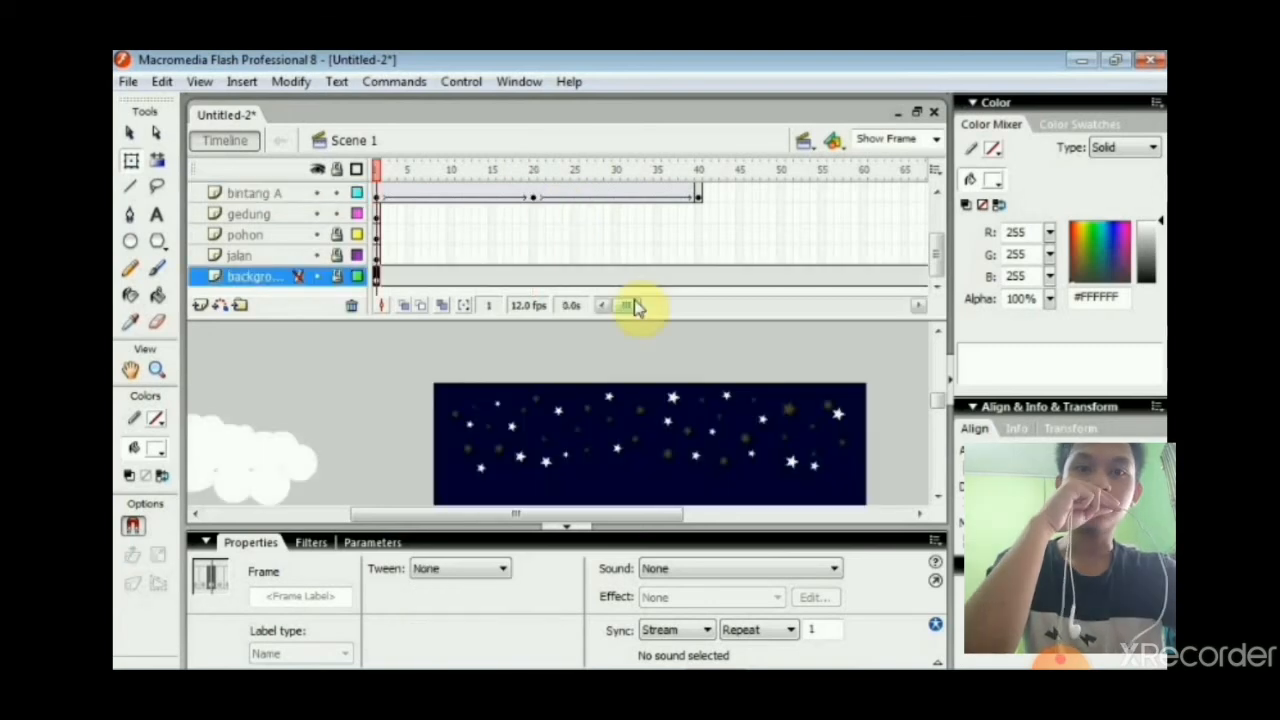
Insert a keyframe at frame 100 of the jalan layer.
{"action": "left_click_drag", "start_coordinate": [640, 305], "coordinate": [657, 313]}
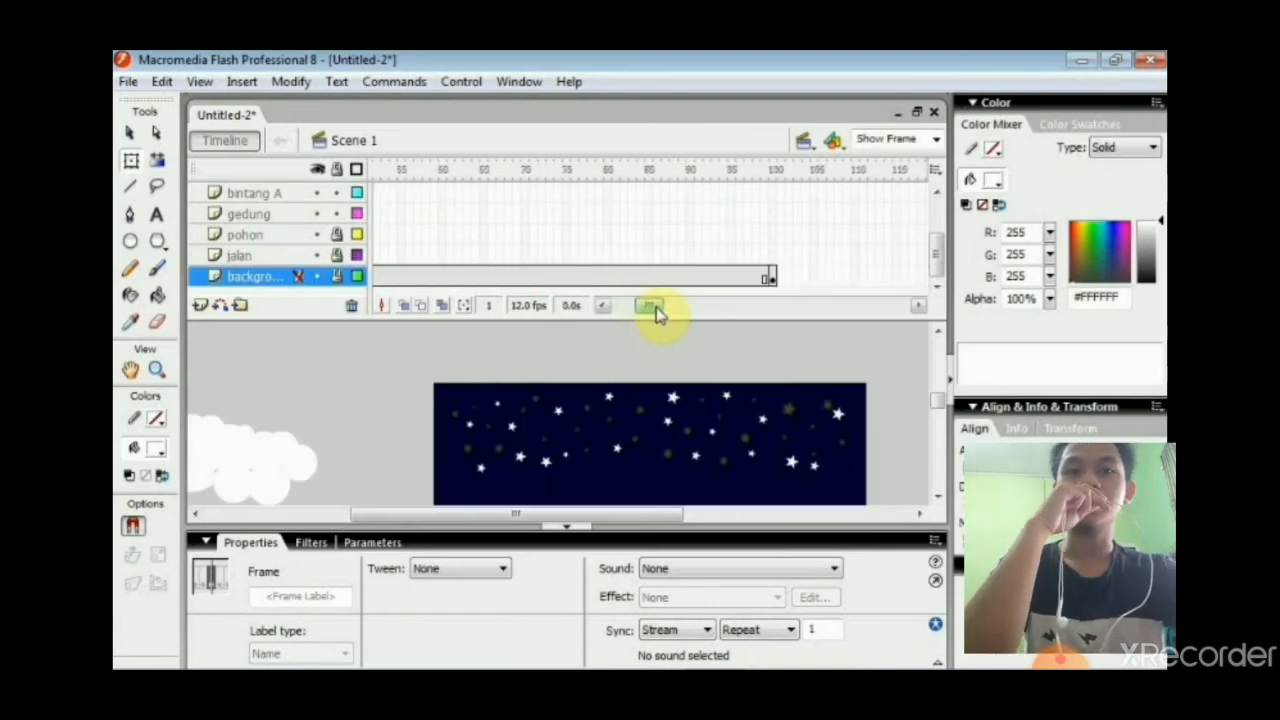
{"action": "left_click", "coordinate": [770, 266]}
{"action": "left_click", "coordinate": [772, 256]}
{"action": "right_click", "coordinate": [771, 258]}
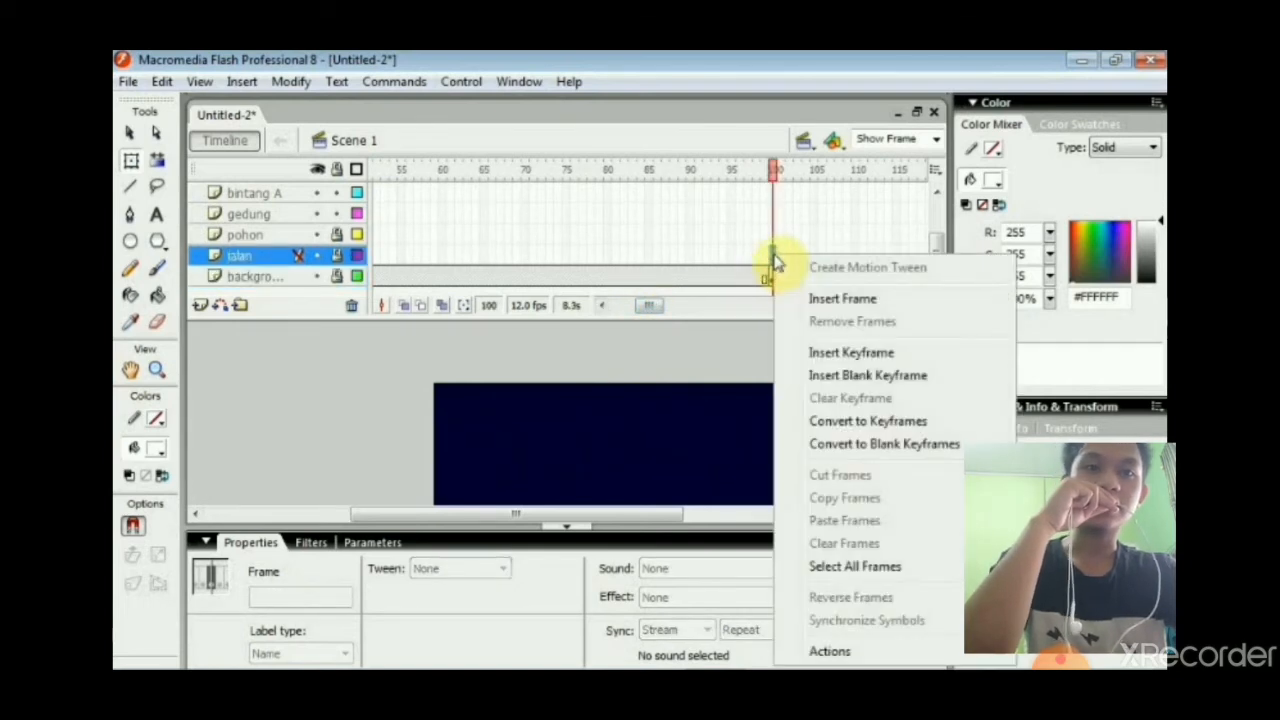
{"action": "left_click", "coordinate": [810, 352]}
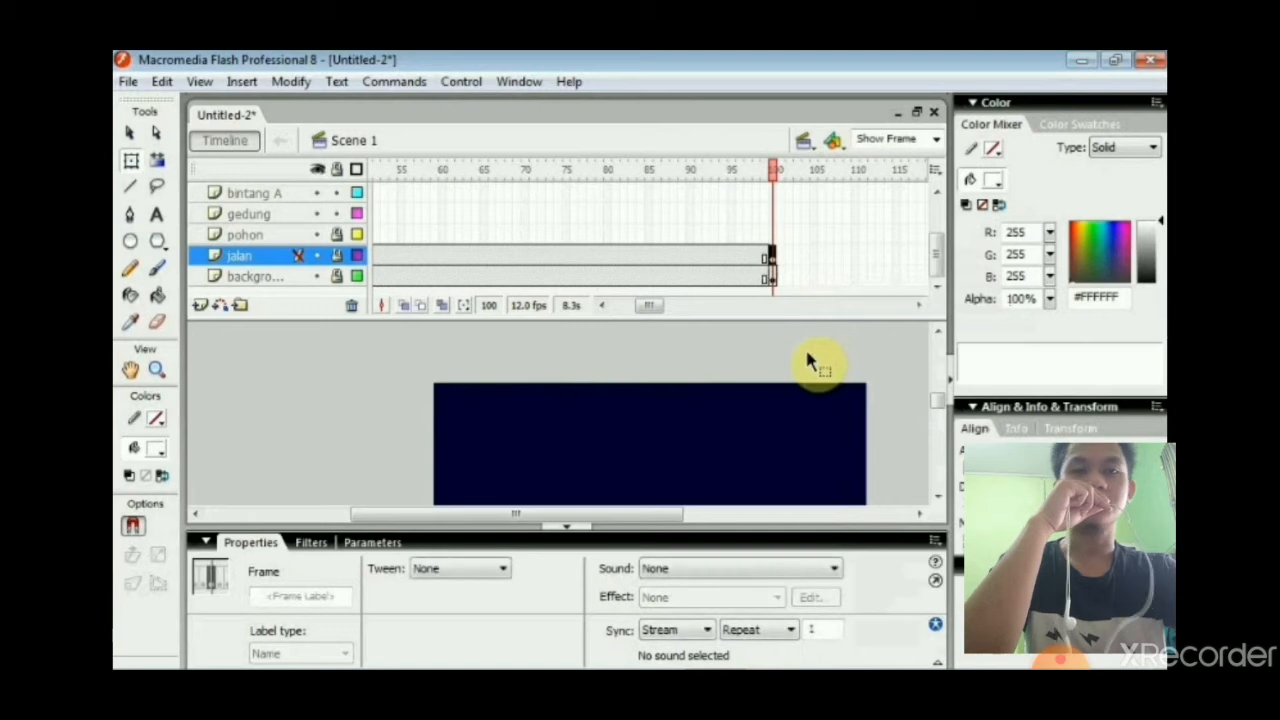
Insert keyframes at frame 100 of the pohon and gedung layers.
{"action": "left_click", "coordinate": [771, 236]}
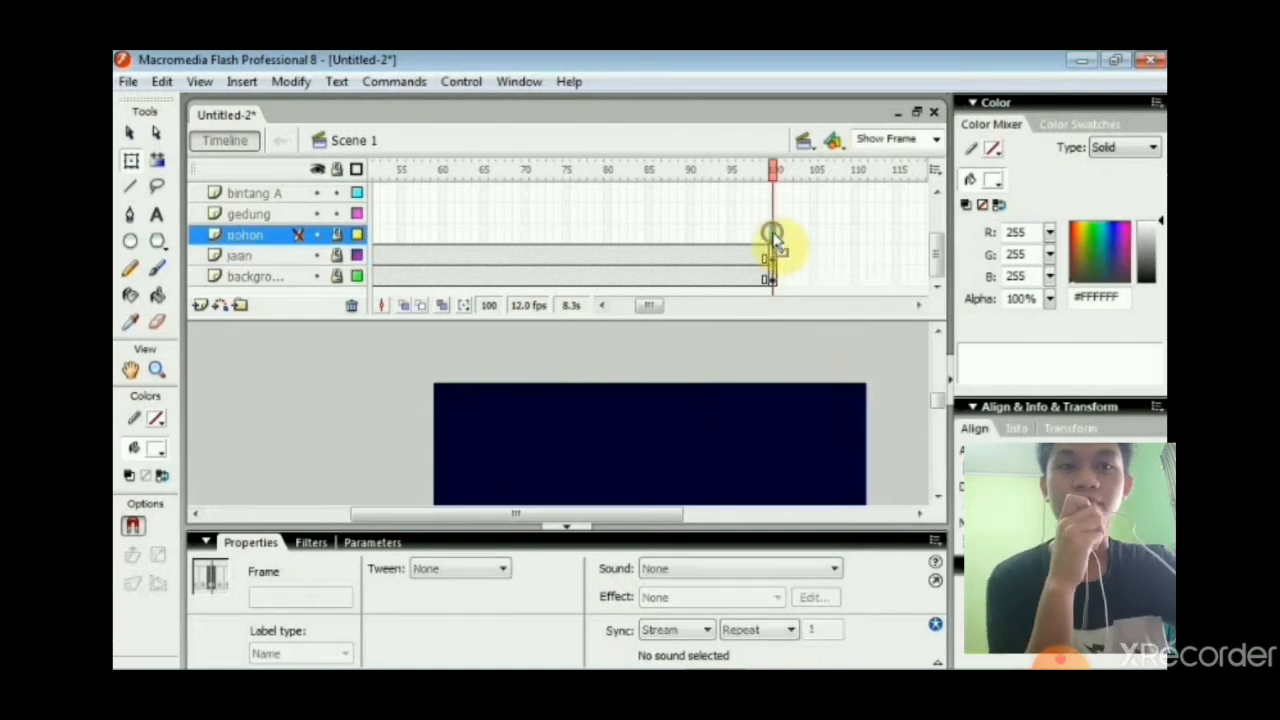
{"action": "right_click", "coordinate": [773, 238]}
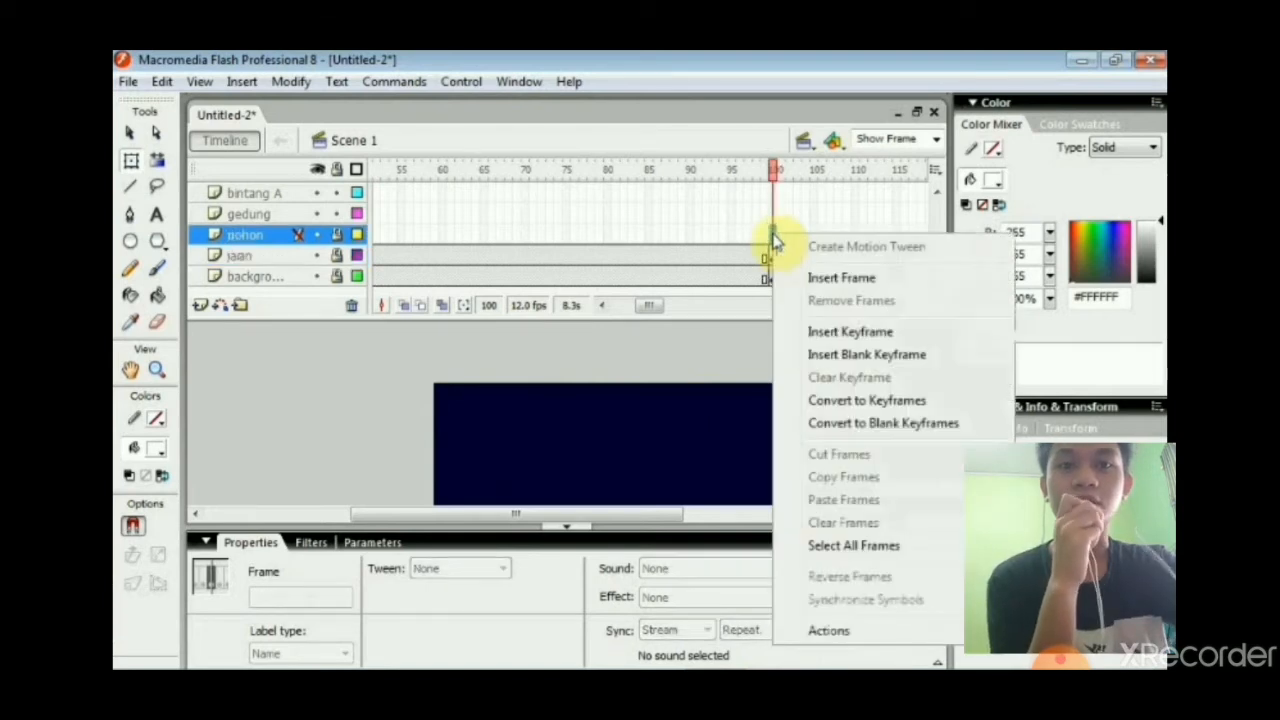
{"action": "left_click", "coordinate": [799, 331]}
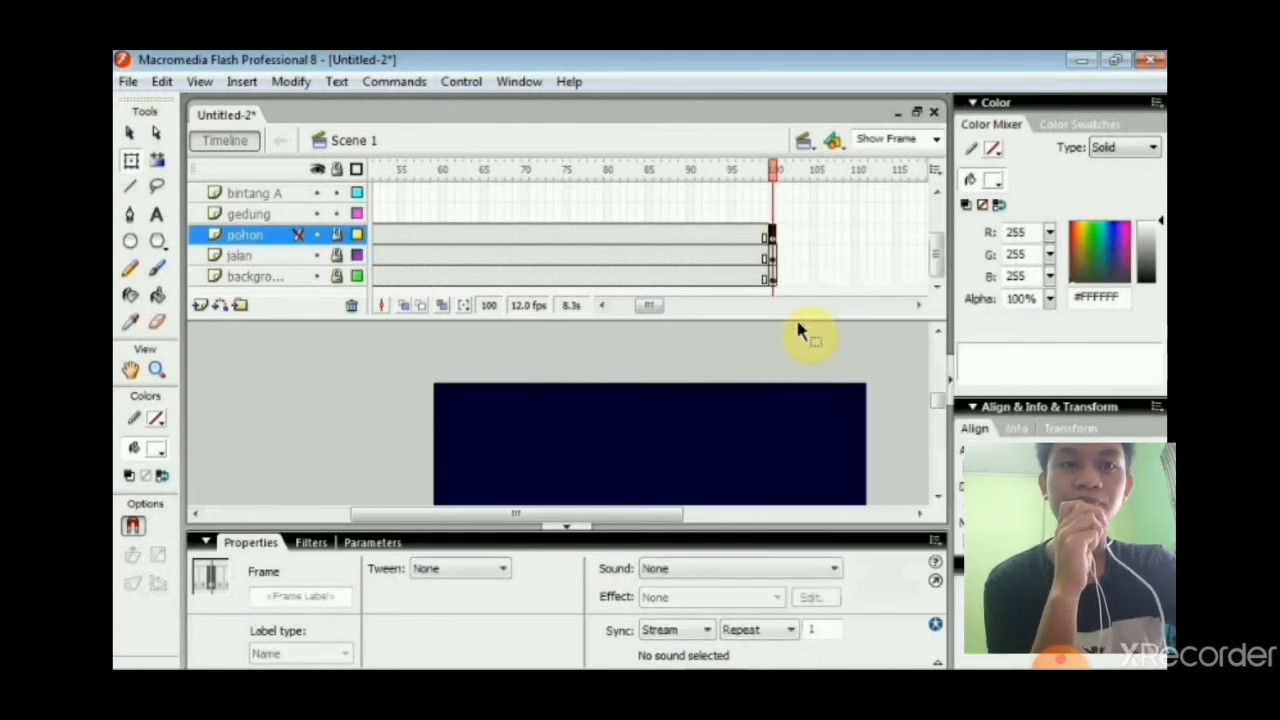
{"action": "left_click", "coordinate": [772, 213]}
{"action": "right_click", "coordinate": [773, 214]}
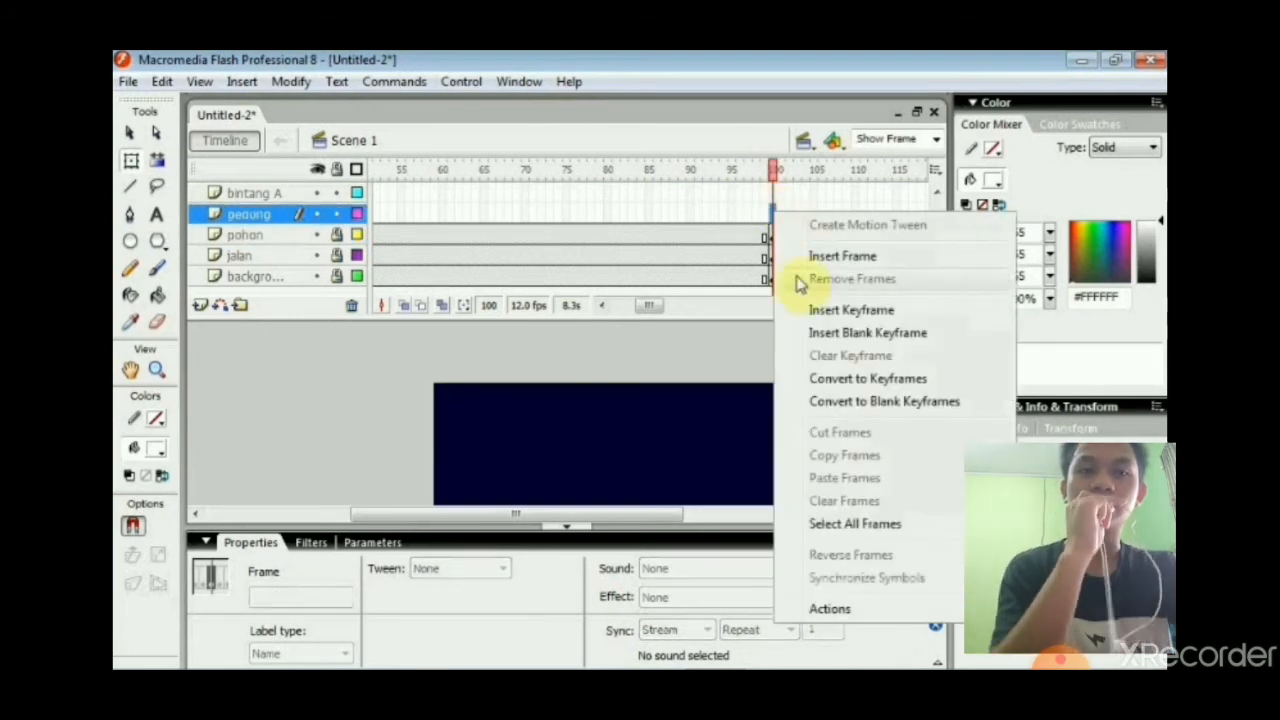
{"action": "left_click", "coordinate": [805, 310]}
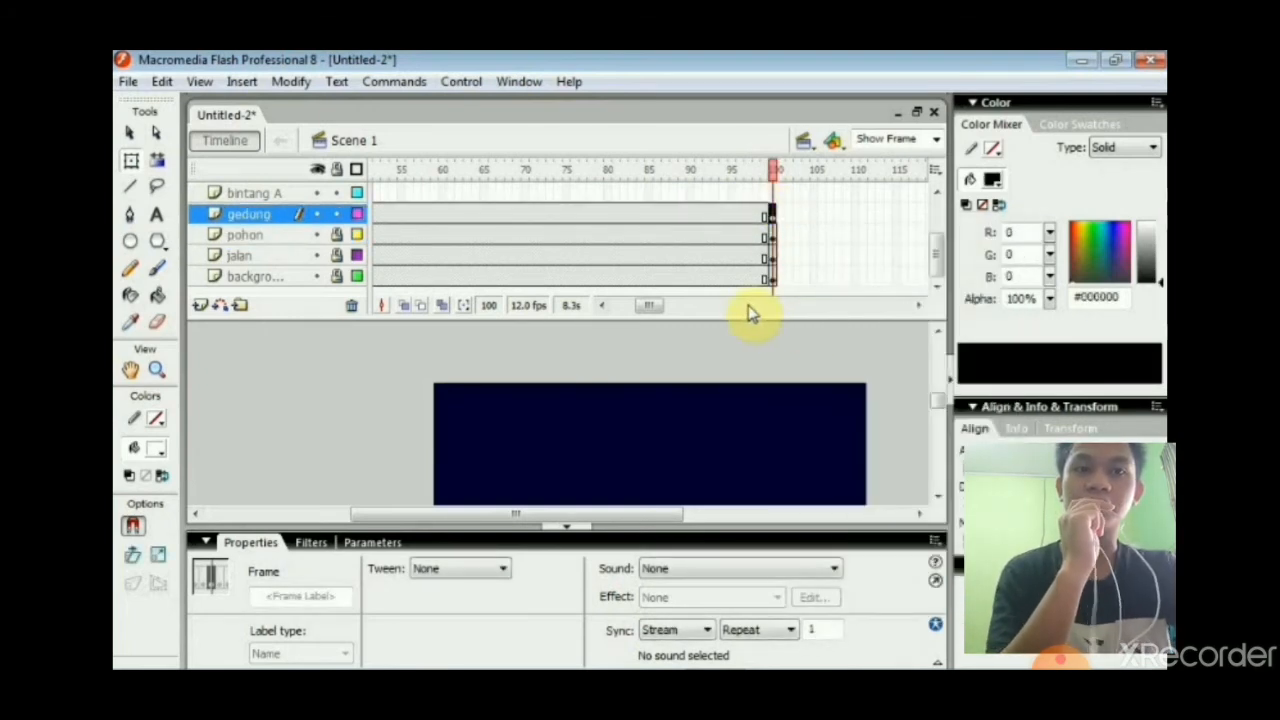
Copy frames 1 to 40 of the bintang A layer.
{"action": "left_click_drag", "start_coordinate": [652, 310], "coordinate": [620, 309]}
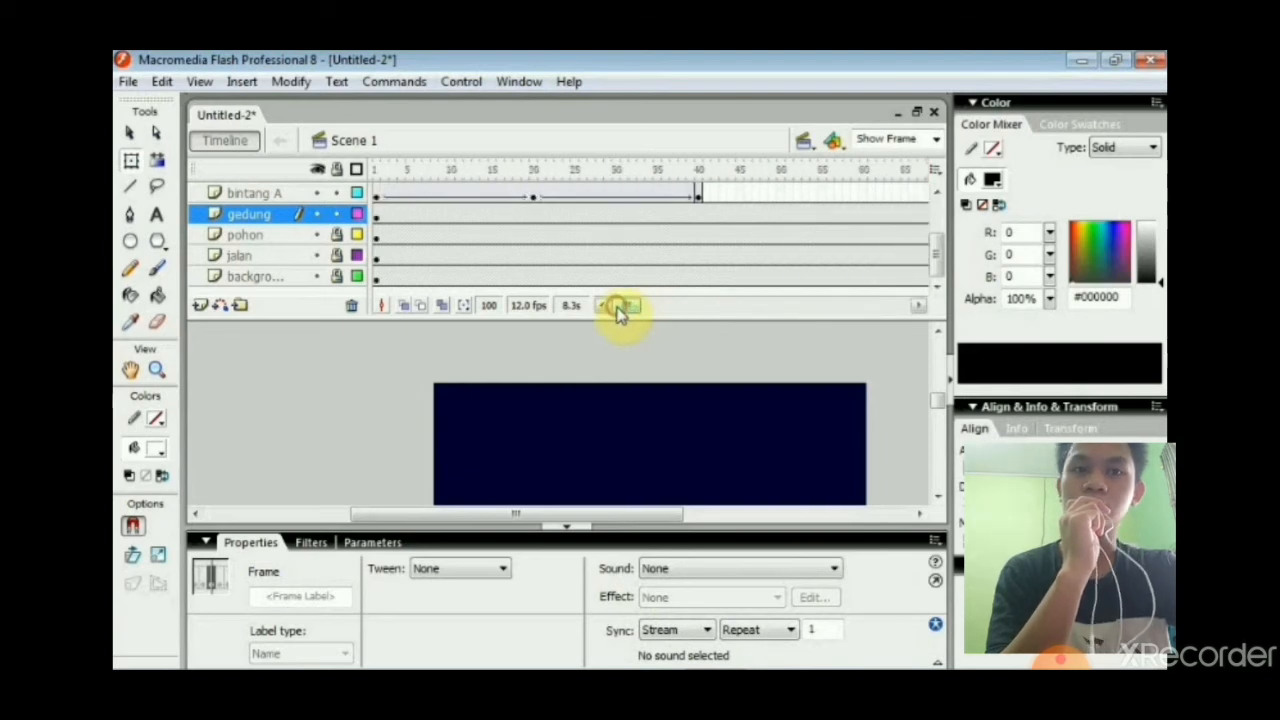
{"action": "left_click_drag", "start_coordinate": [943, 251], "coordinate": [940, 237]}
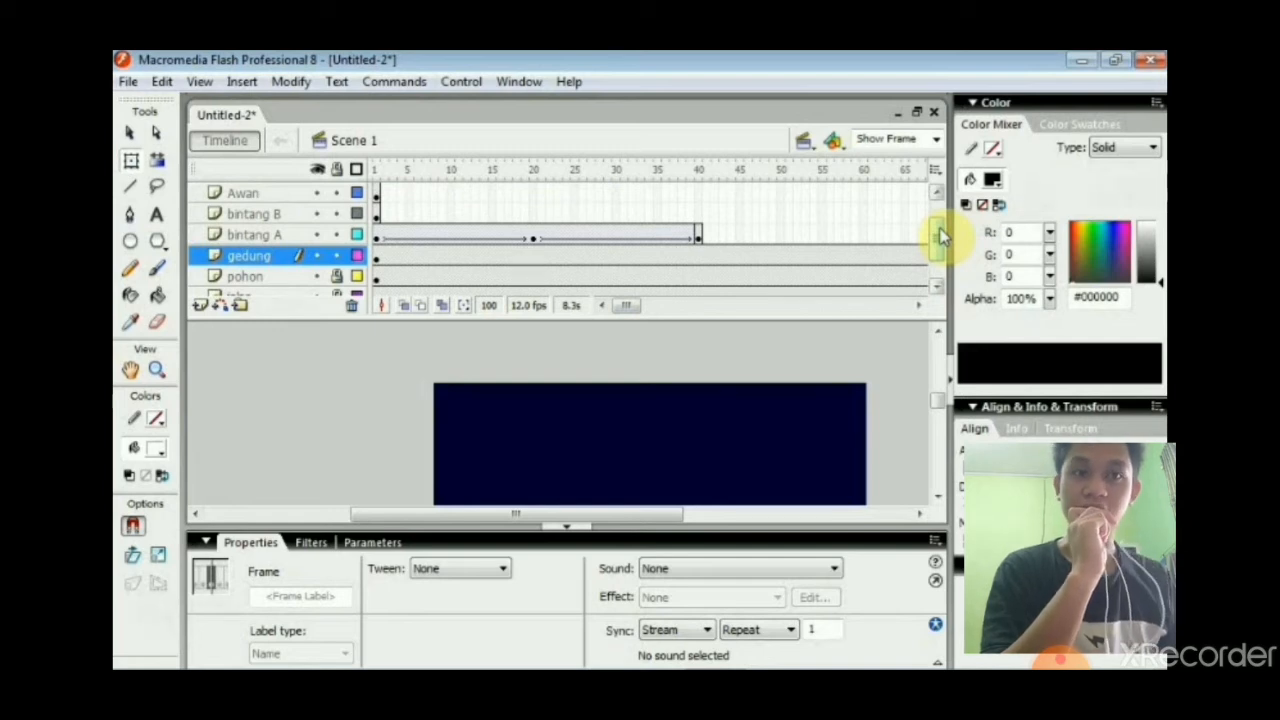
{"action": "left_click_drag", "start_coordinate": [379, 238], "coordinate": [684, 245]}
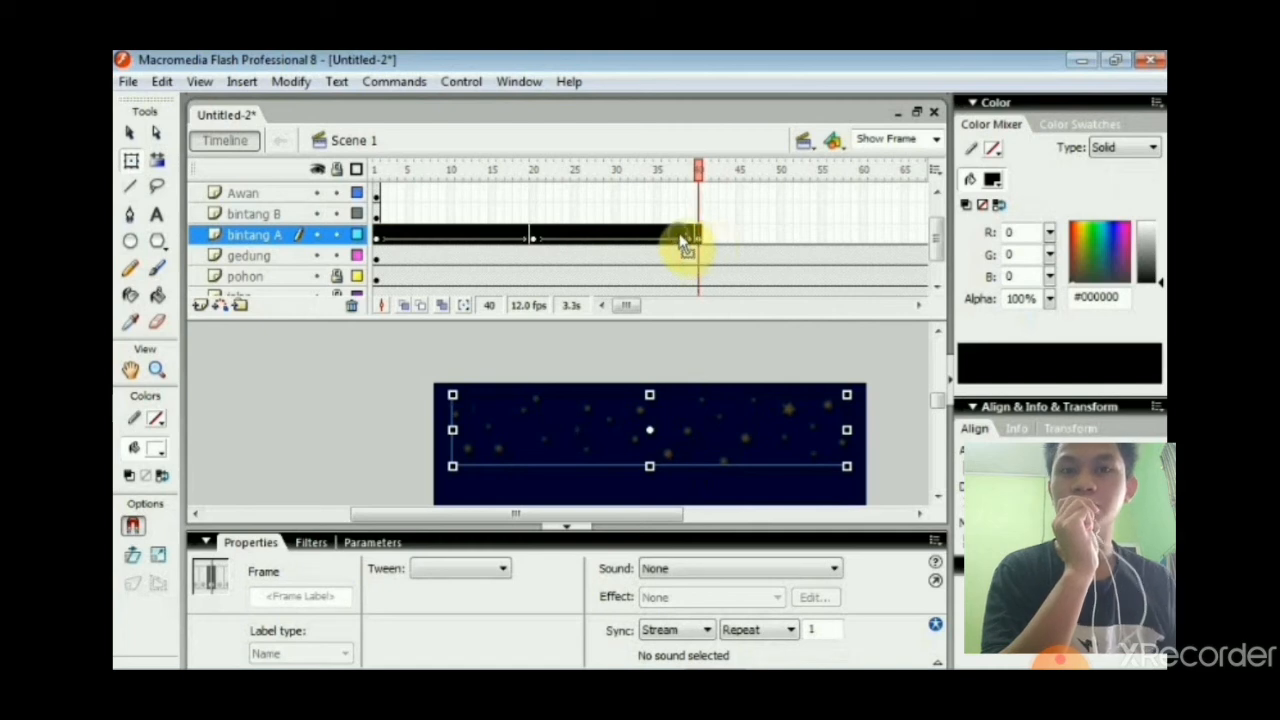
{"action": "right_click", "coordinate": [684, 245]}
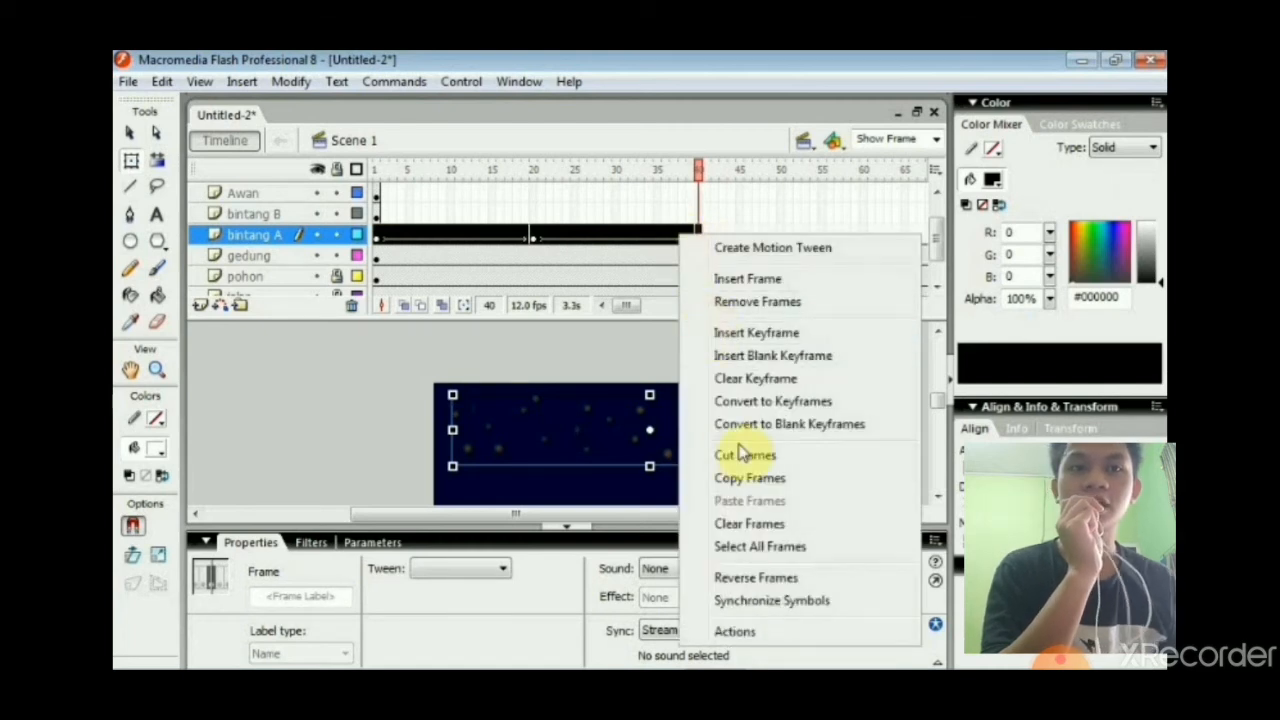
{"action": "left_click", "coordinate": [741, 480]}
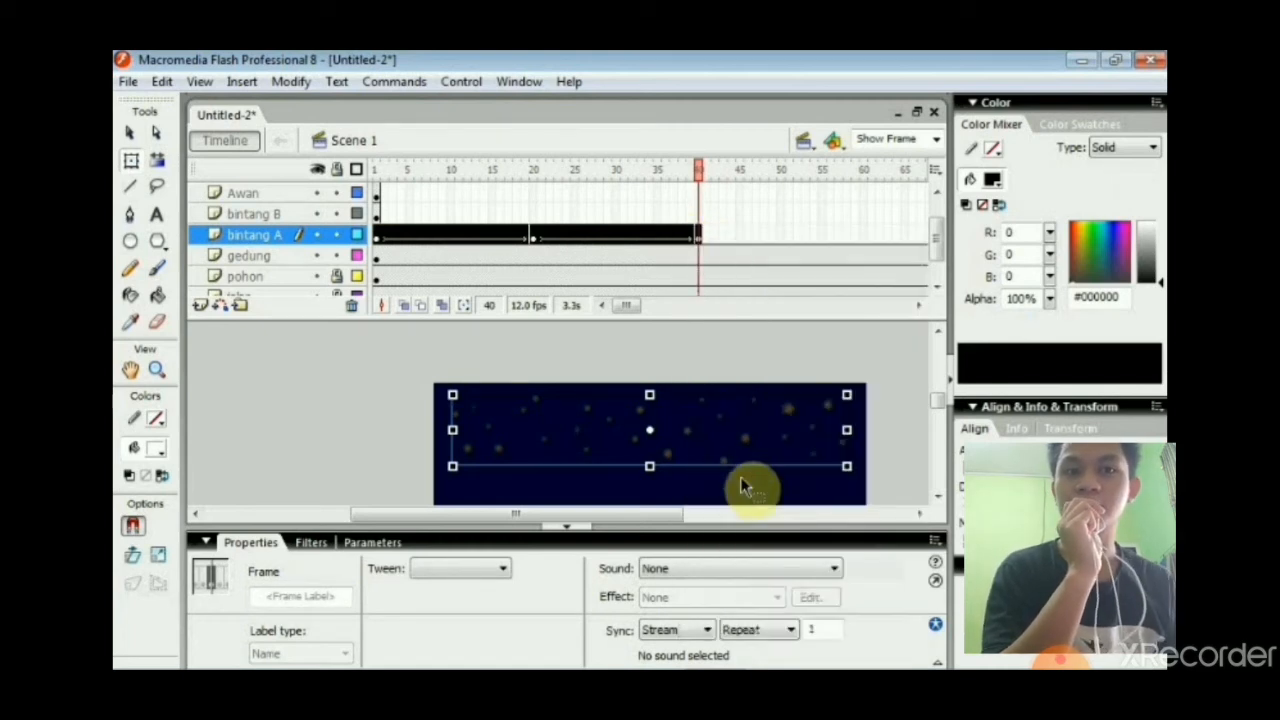
Paste the copied twinkle frames at frames 40 and 79 of the bintang A layer.
{"action": "left_click", "coordinate": [863, 236]}
{"action": "right_click", "coordinate": [699, 238]}
{"action": "left_click", "coordinate": [767, 508]}
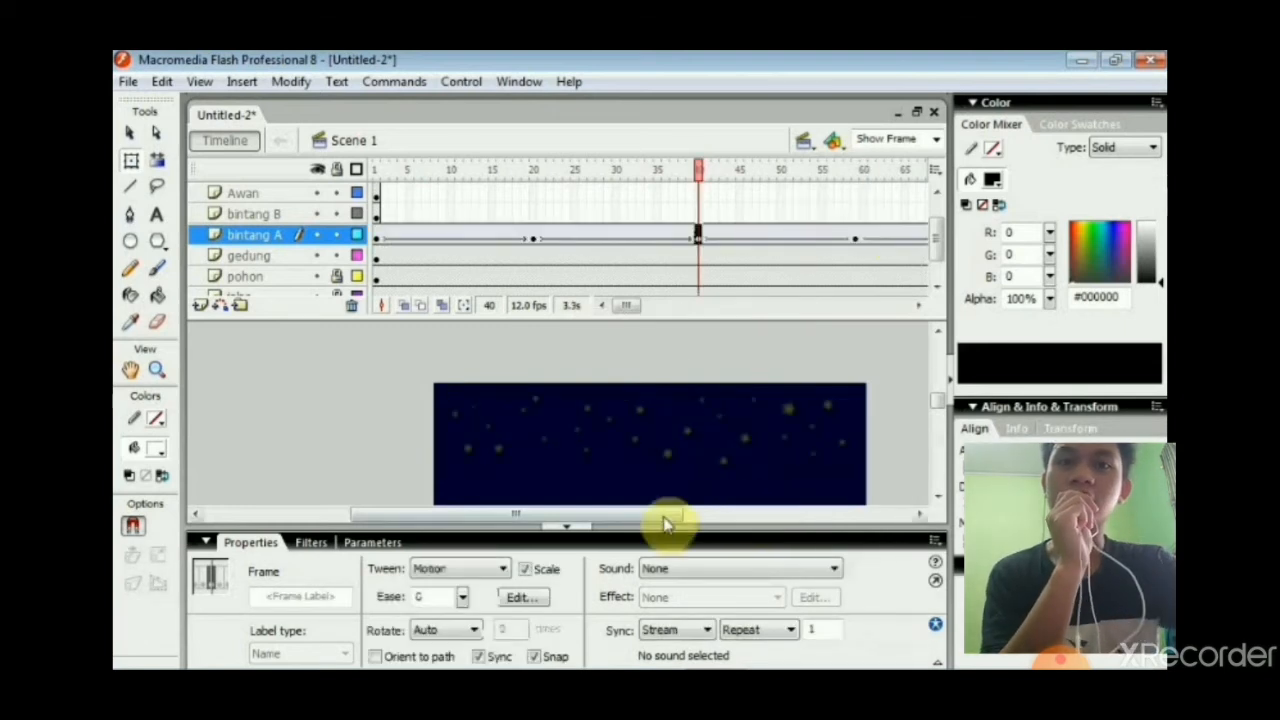
{"action": "mouse_move", "coordinate": [660, 520]}
{"action": "left_mouse_down"}
{"action": "mouse_move", "coordinate": [723, 523]}
{"action": "mouse_move", "coordinate": [674, 520]}
{"action": "left_mouse_up"}
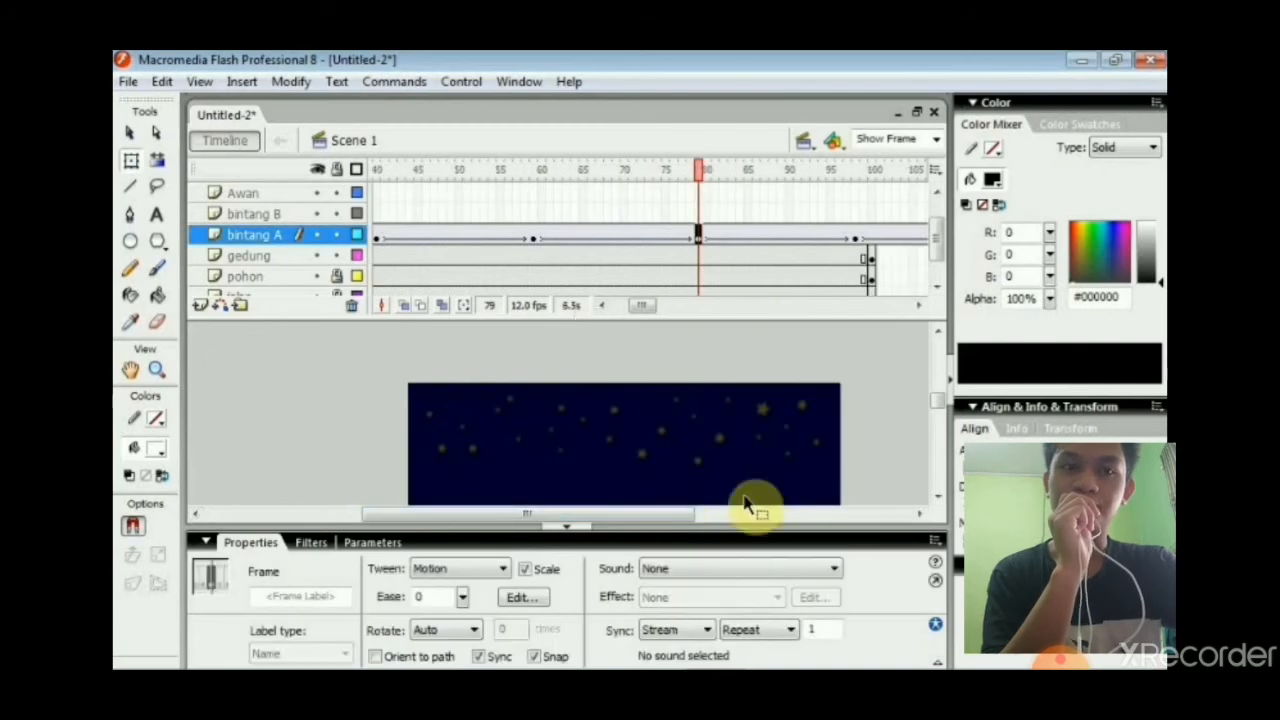
Insert a keyframe at frame 20 of the bintang B layer.
{"action": "left_click", "coordinate": [375, 215]}
{"action": "left_click", "coordinate": [308, 542]}
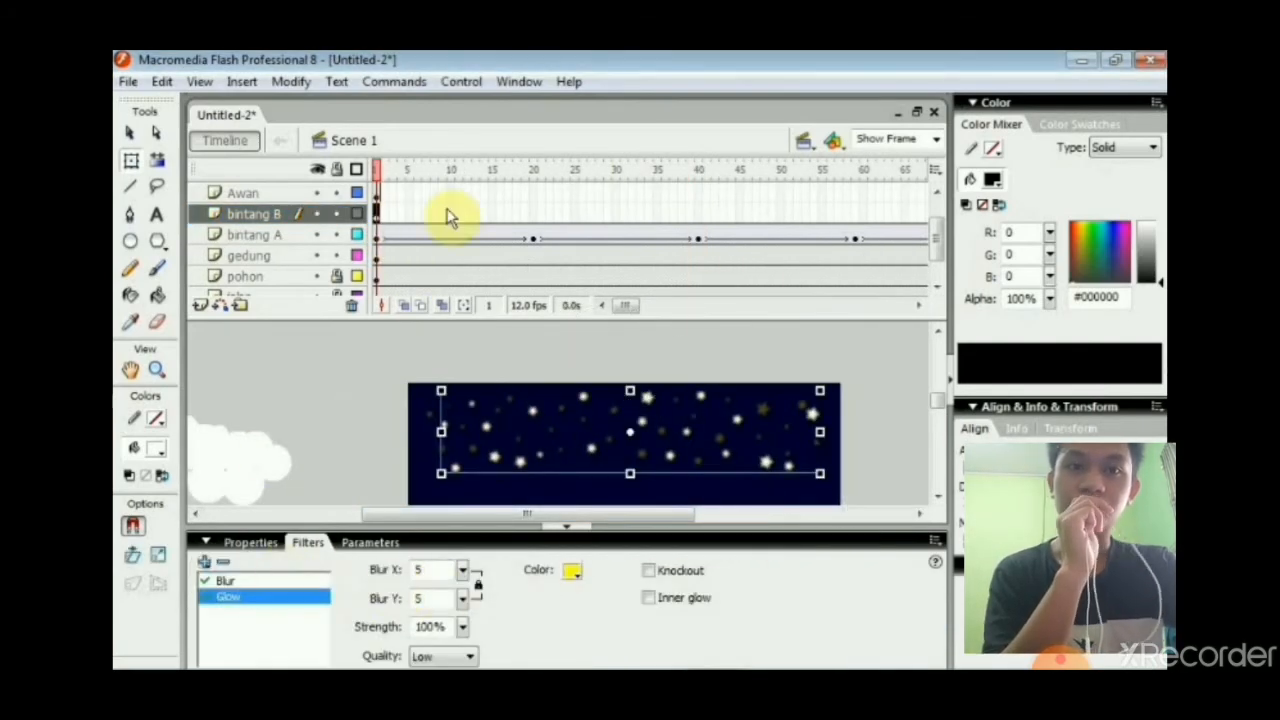
{"action": "left_click", "coordinate": [533, 214]}
{"action": "right_click", "coordinate": [534, 216]}
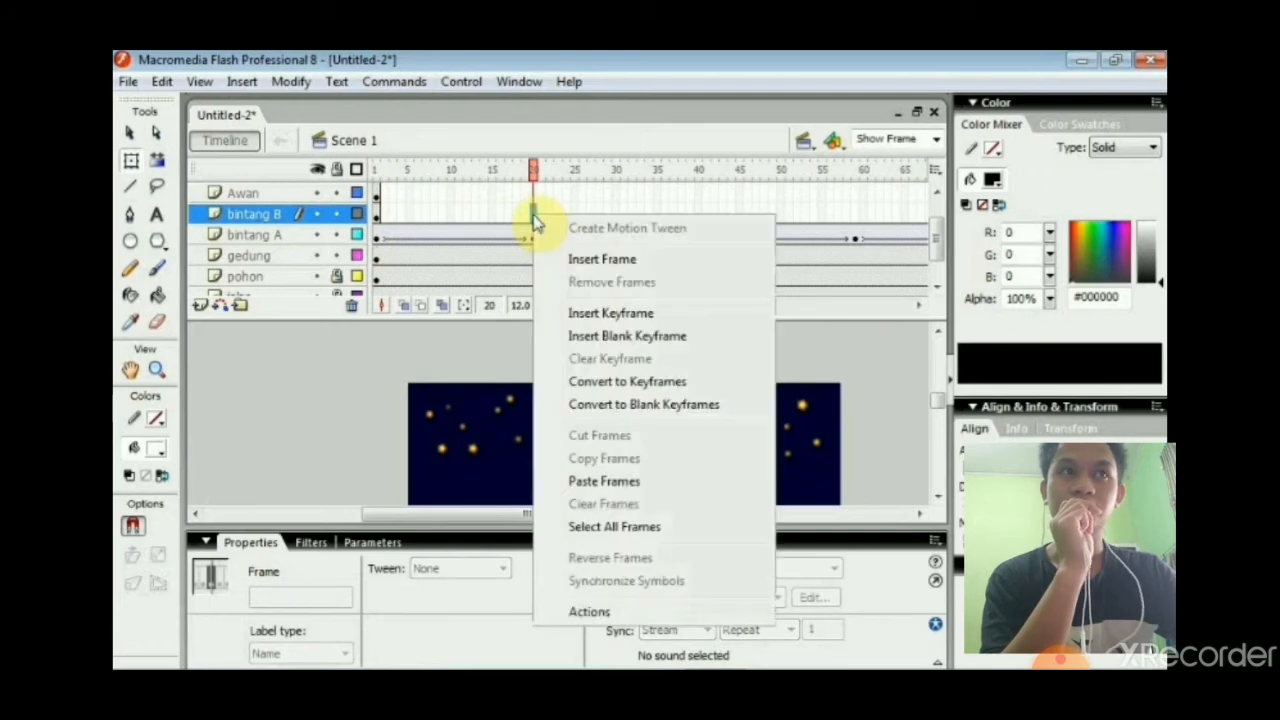
{"action": "left_click", "coordinate": [595, 314]}
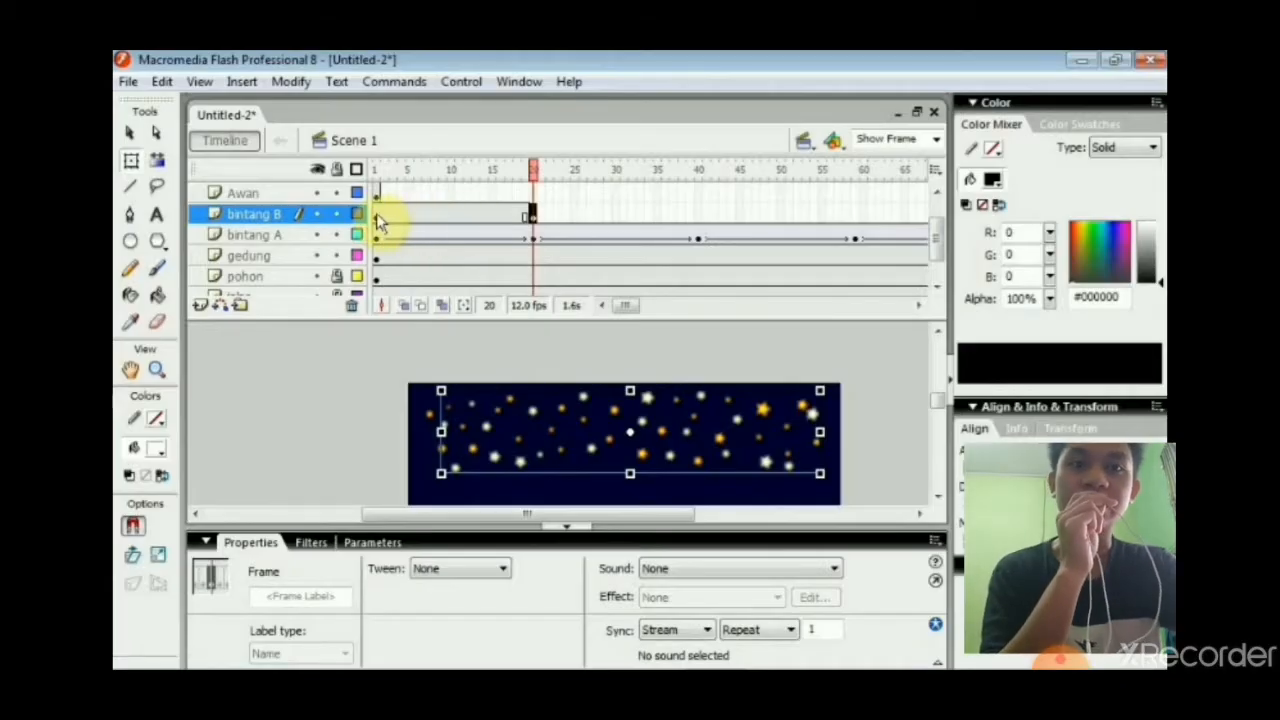
Set the alpha of the bintang B stars at frame 20 to 32%.
{"action": "left_click", "coordinate": [683, 470]}
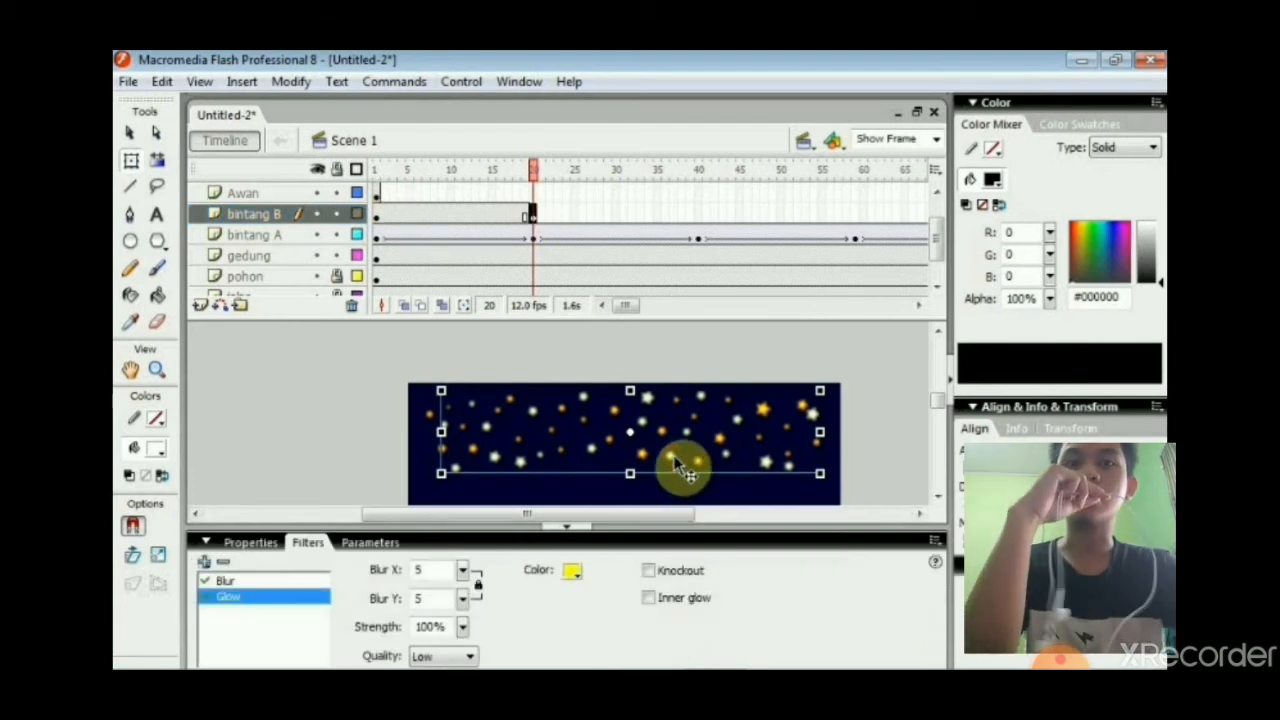
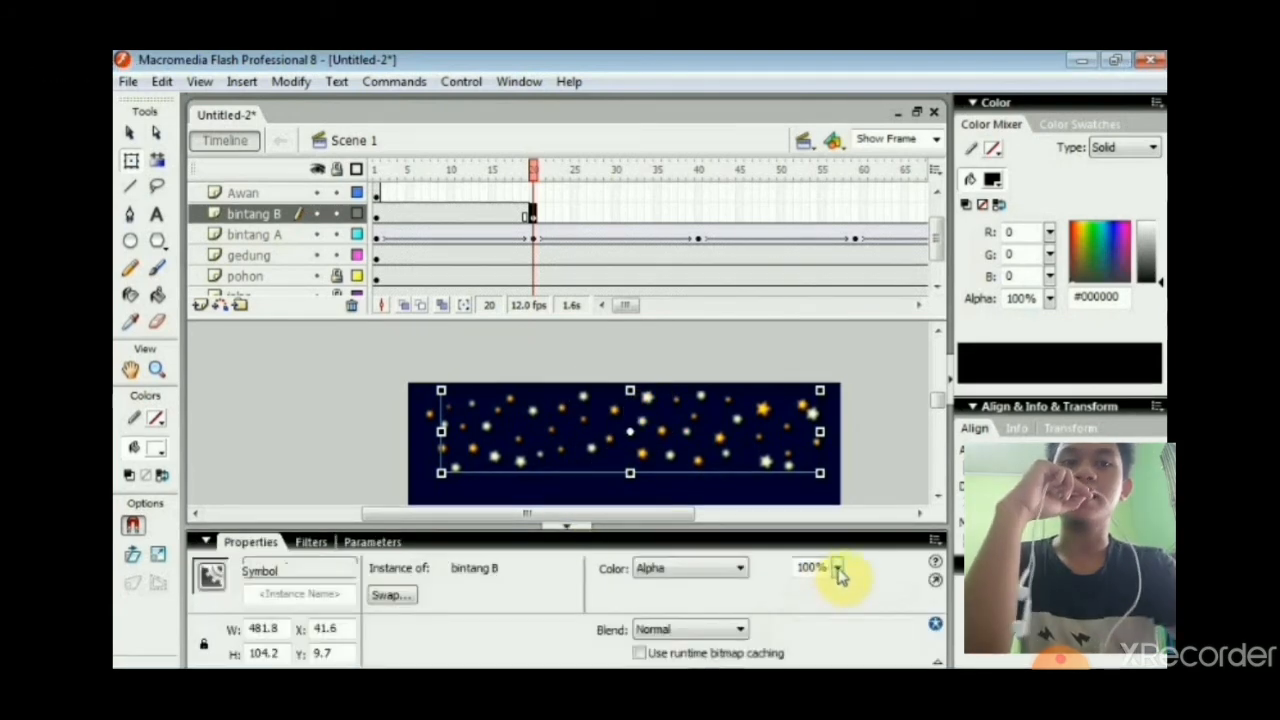
{"action": "left_click", "coordinate": [838, 568]}
{"action": "left_click_drag", "start_coordinate": [838, 570], "coordinate": [843, 633]}
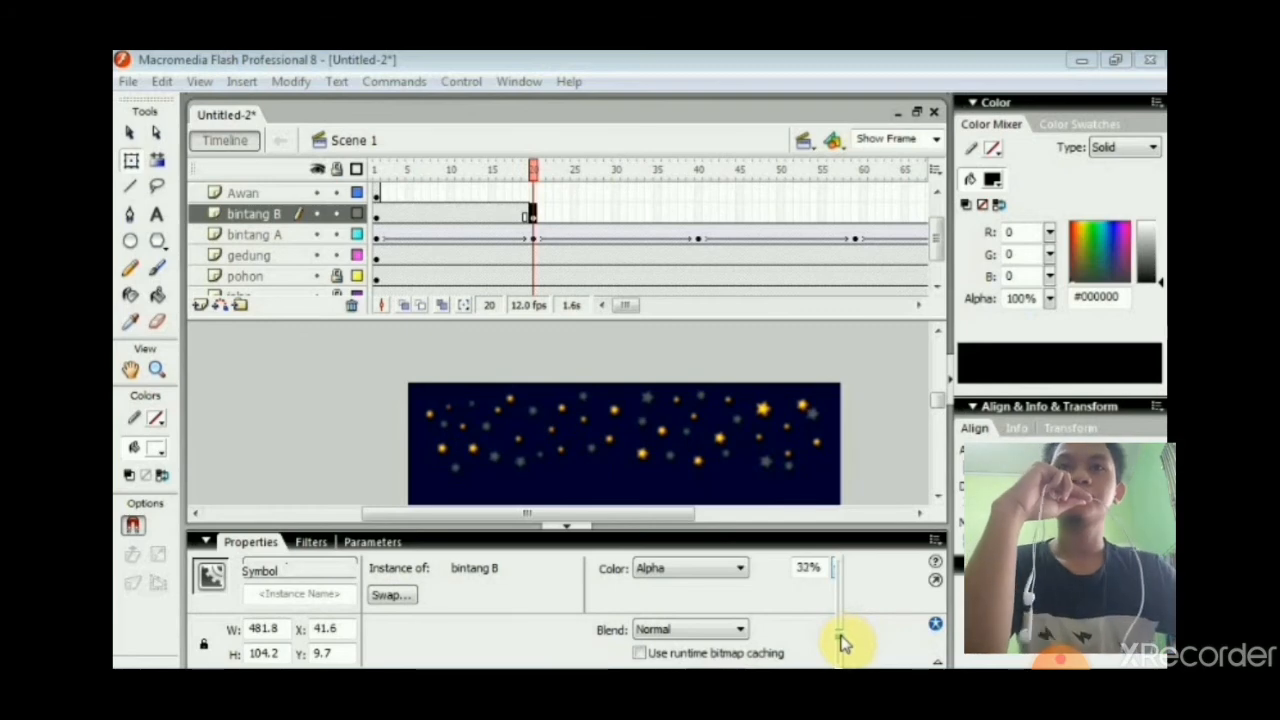
Create a motion tween from frame 1 to frame 20 on the bintang B layer.
{"action": "left_click", "coordinate": [376, 214]}
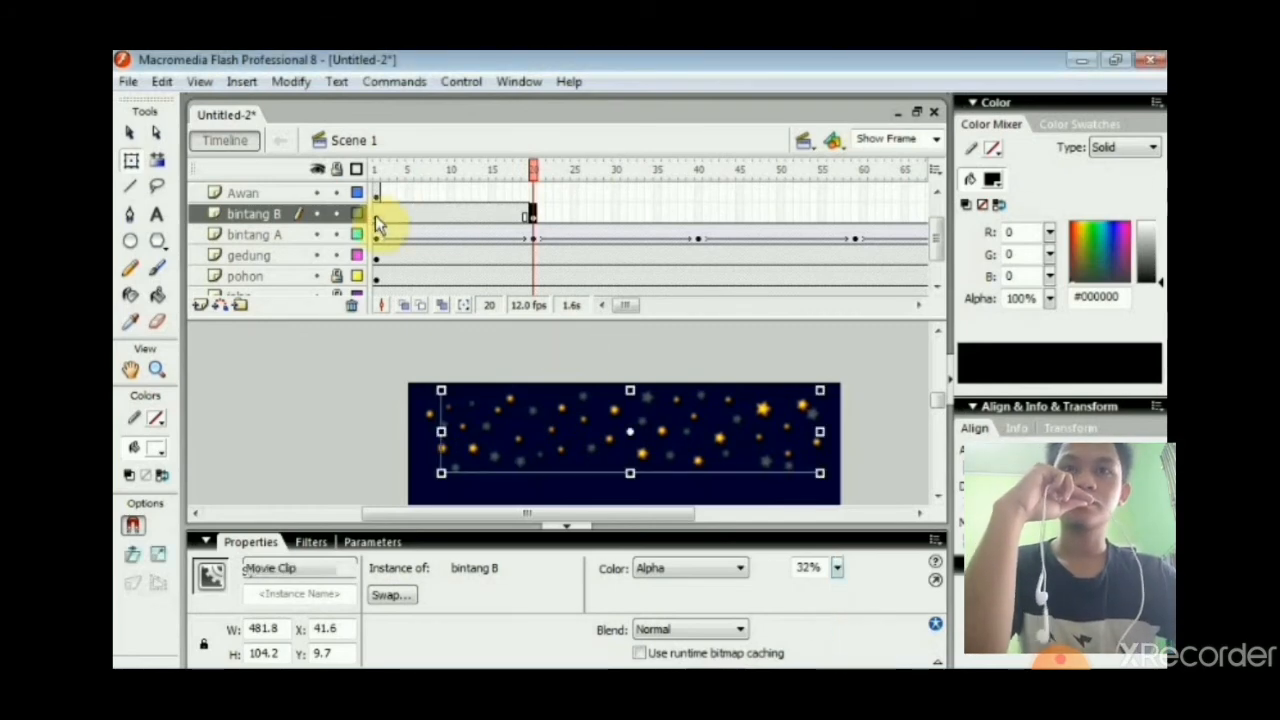
{"action": "right_click", "coordinate": [376, 215]}
{"action": "left_click", "coordinate": [465, 229]}
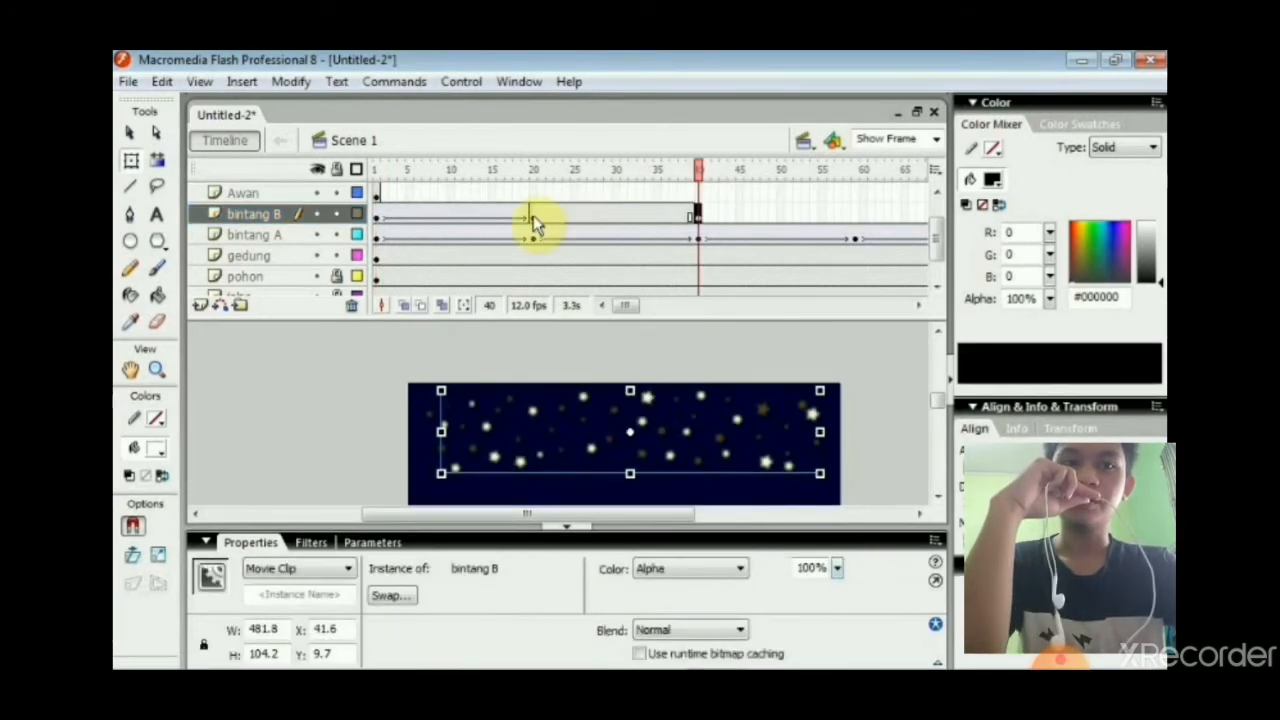
Paste the copied twinkle frames at frame 79 of the bintang B layer.
{"action": "right_click", "coordinate": [618, 214]}
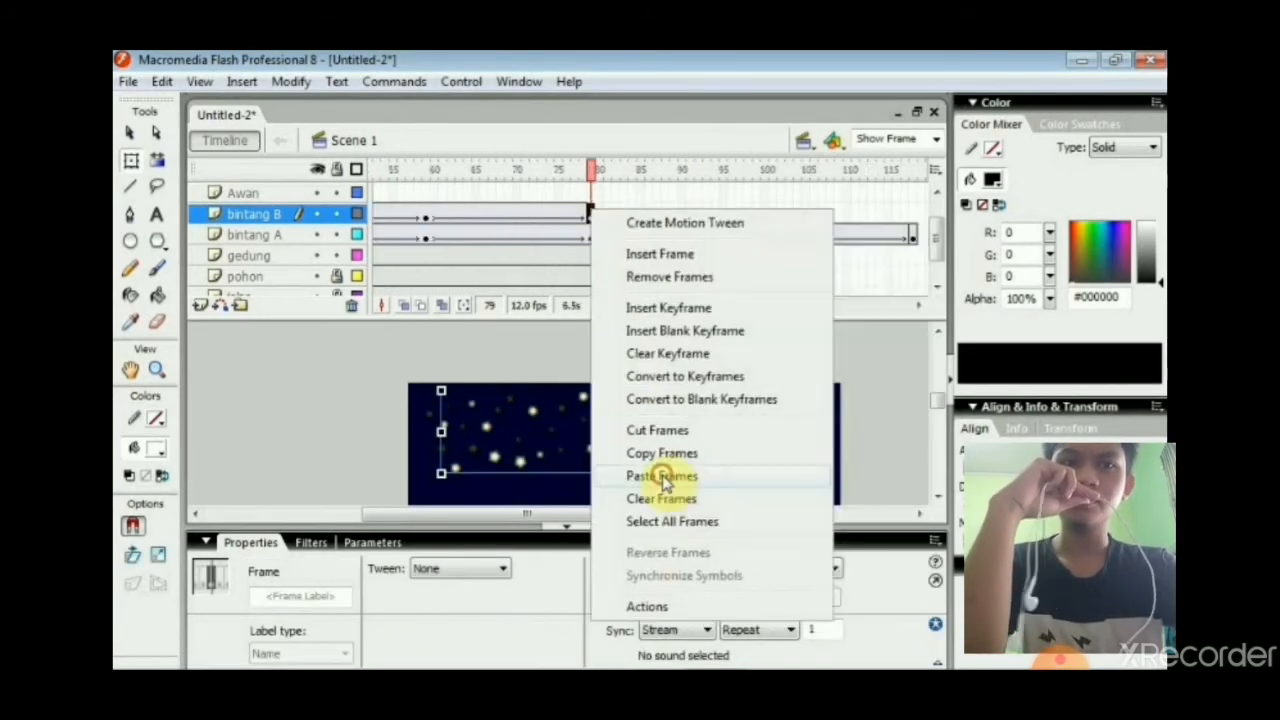
{"action": "left_click", "coordinate": [651, 480]}
{"action": "key", "text": "ctrl+Return"}
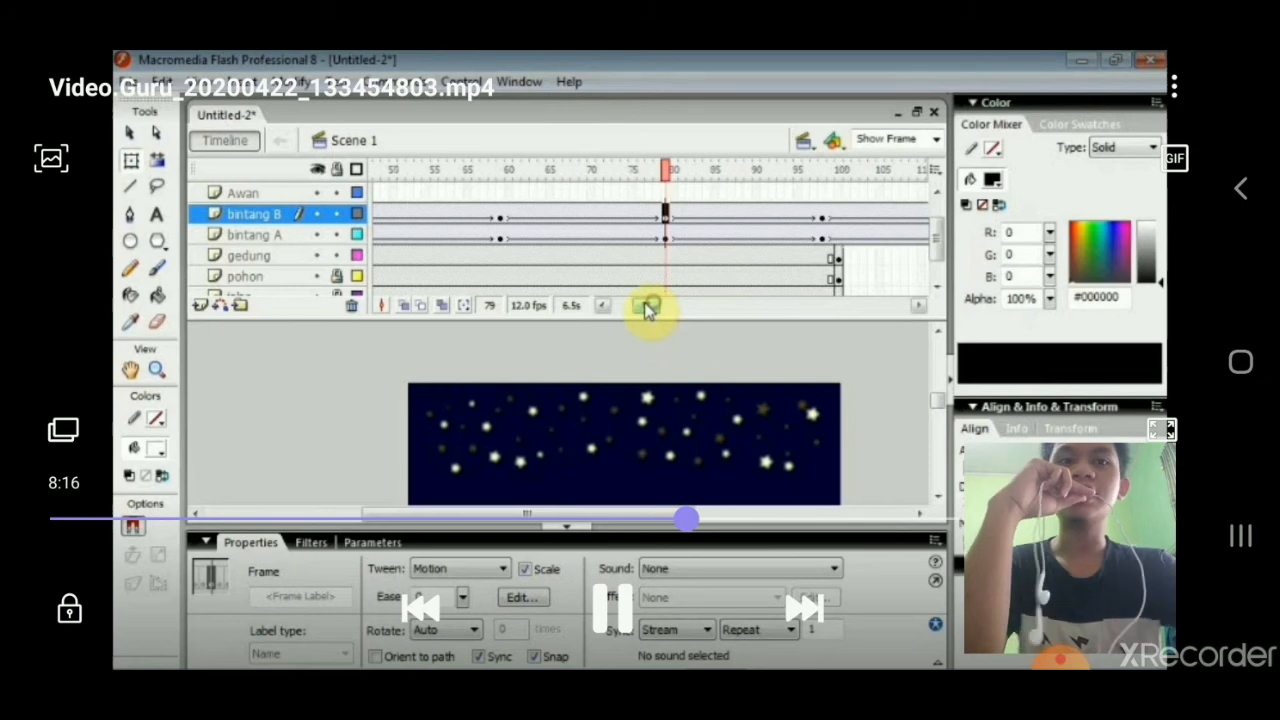
Test the movie to check the twinkling of both star layers, and close the preview.
{"action": "left_click_drag", "start_coordinate": [650, 306], "coordinate": [634, 310]}
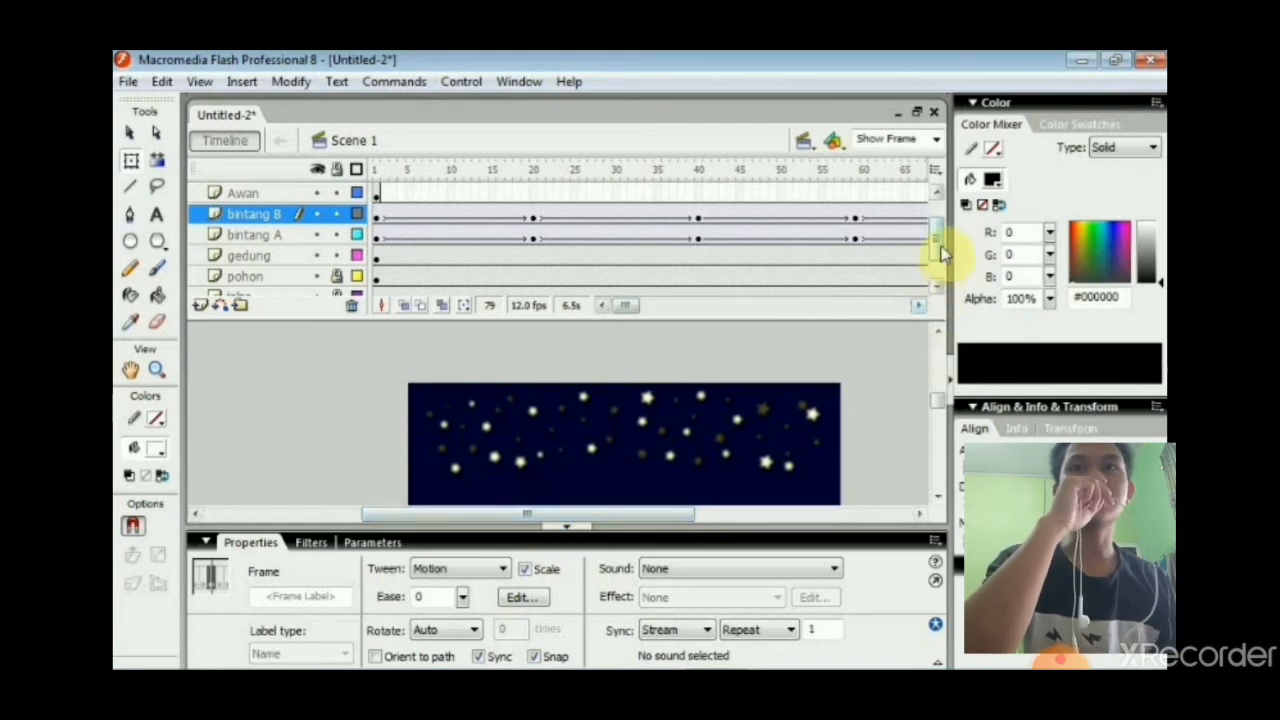
{"action": "left_click", "coordinate": [942, 406]}
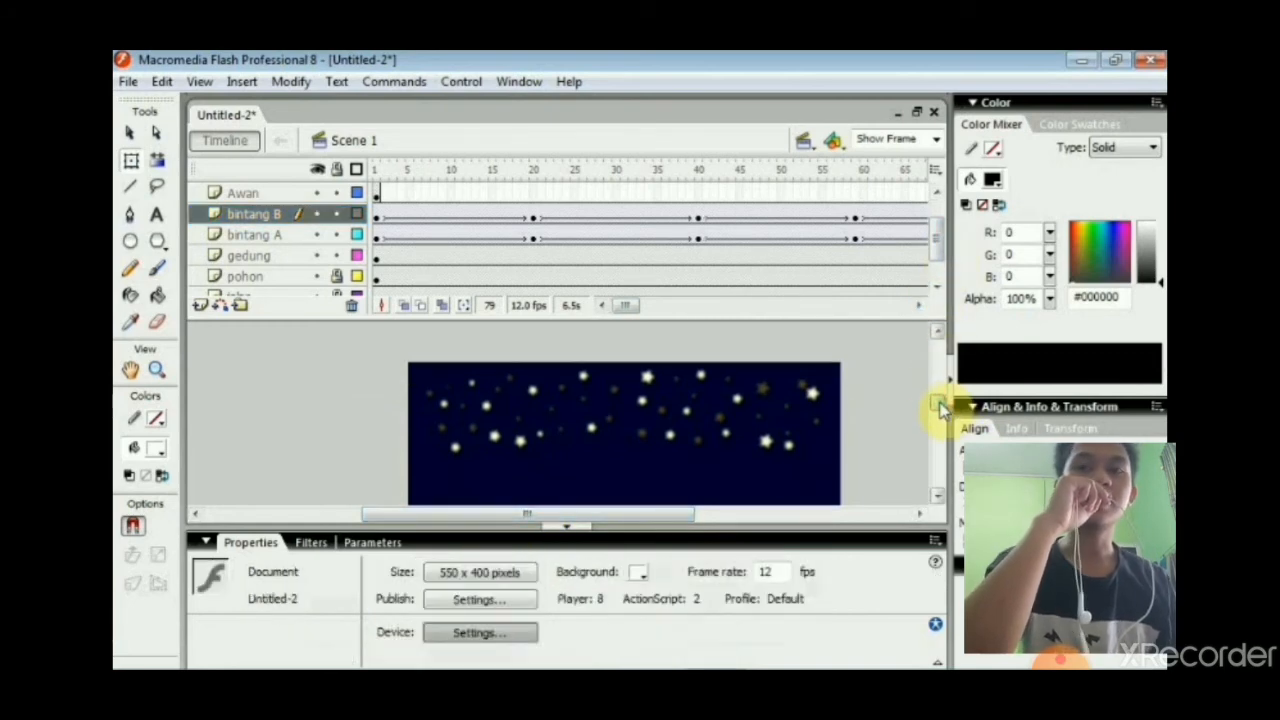
{"action": "left_click_drag", "start_coordinate": [941, 410], "coordinate": [941, 412]}
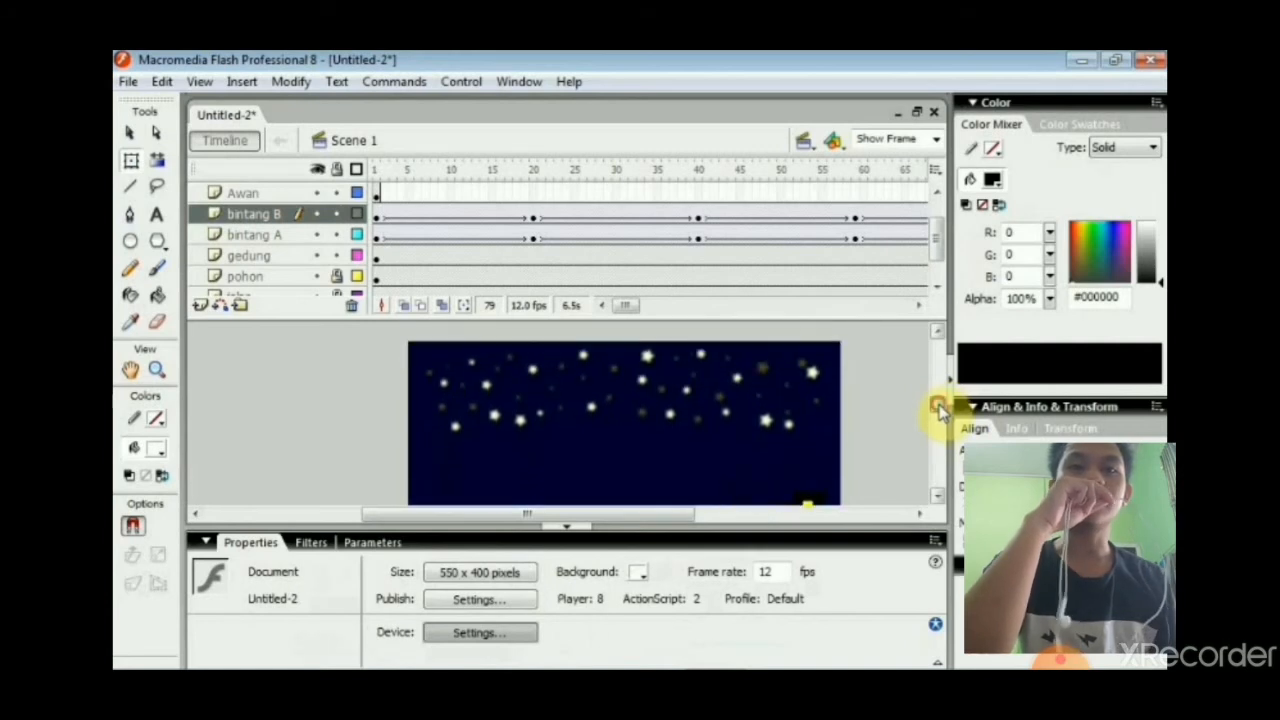
{"action": "key", "text": "ctrl+Return"}
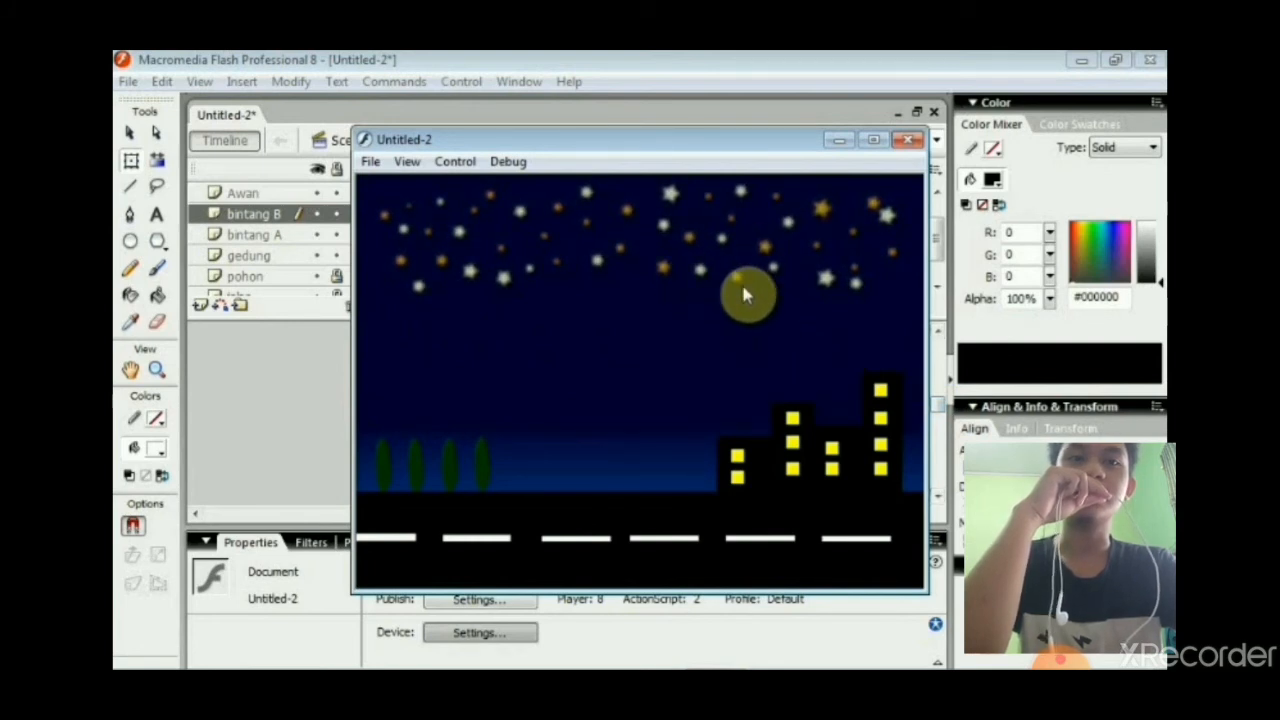
{"action": "left_click", "coordinate": [910, 142]}
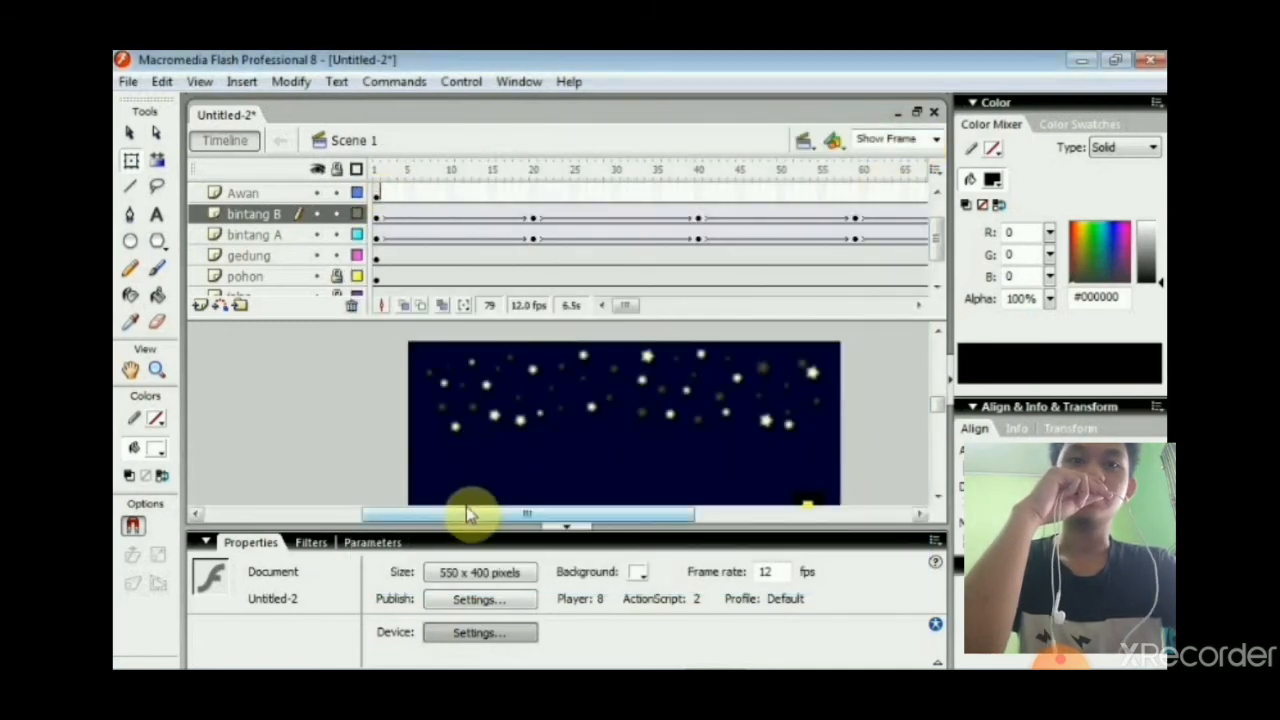
Convert all the cloud shapes on the Awan layer into a movie clip symbol named awan A.
{"action": "left_click_drag", "start_coordinate": [471, 514], "coordinate": [389, 509]}
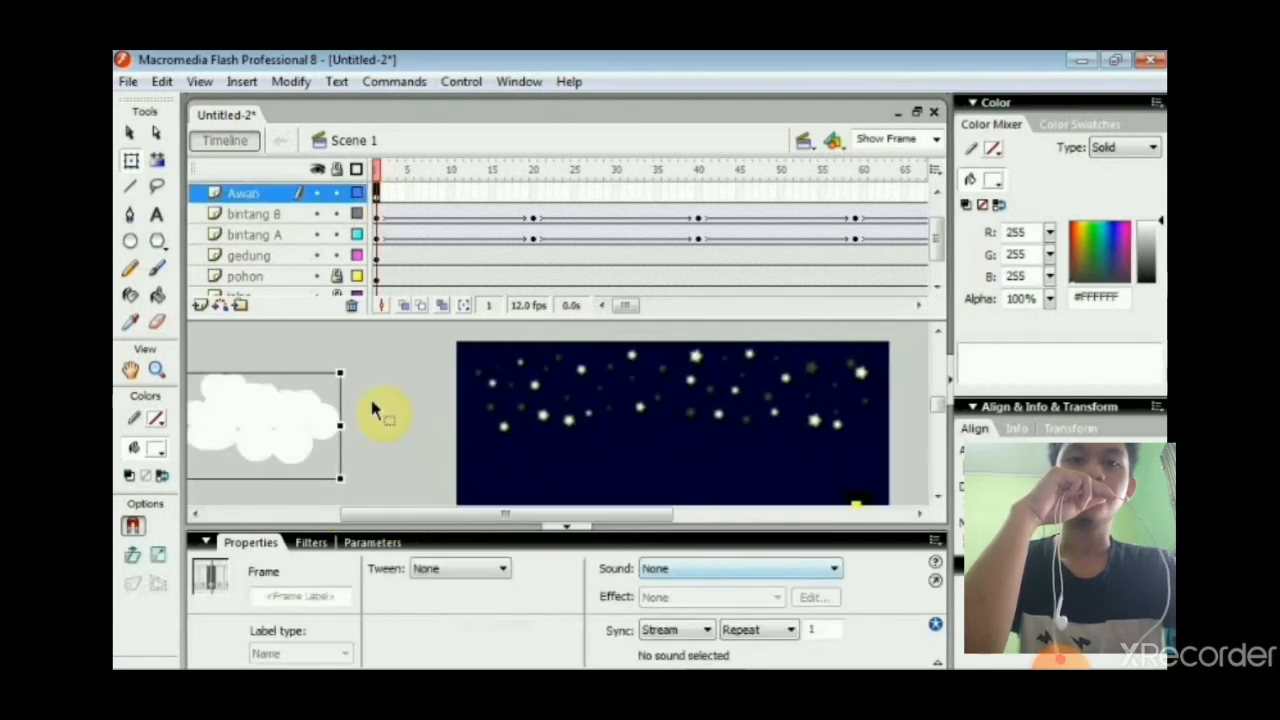
{"action": "left_click", "coordinate": [305, 437]}
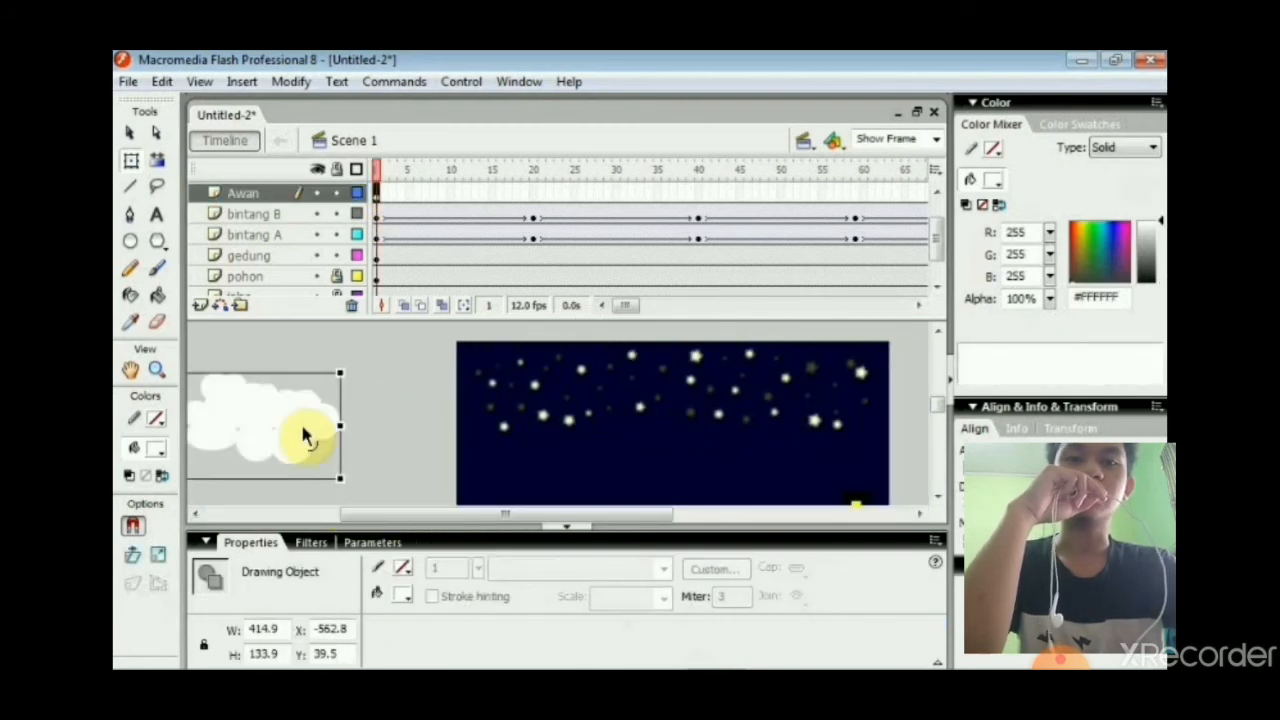
{"action": "left_click", "coordinate": [290, 443]}
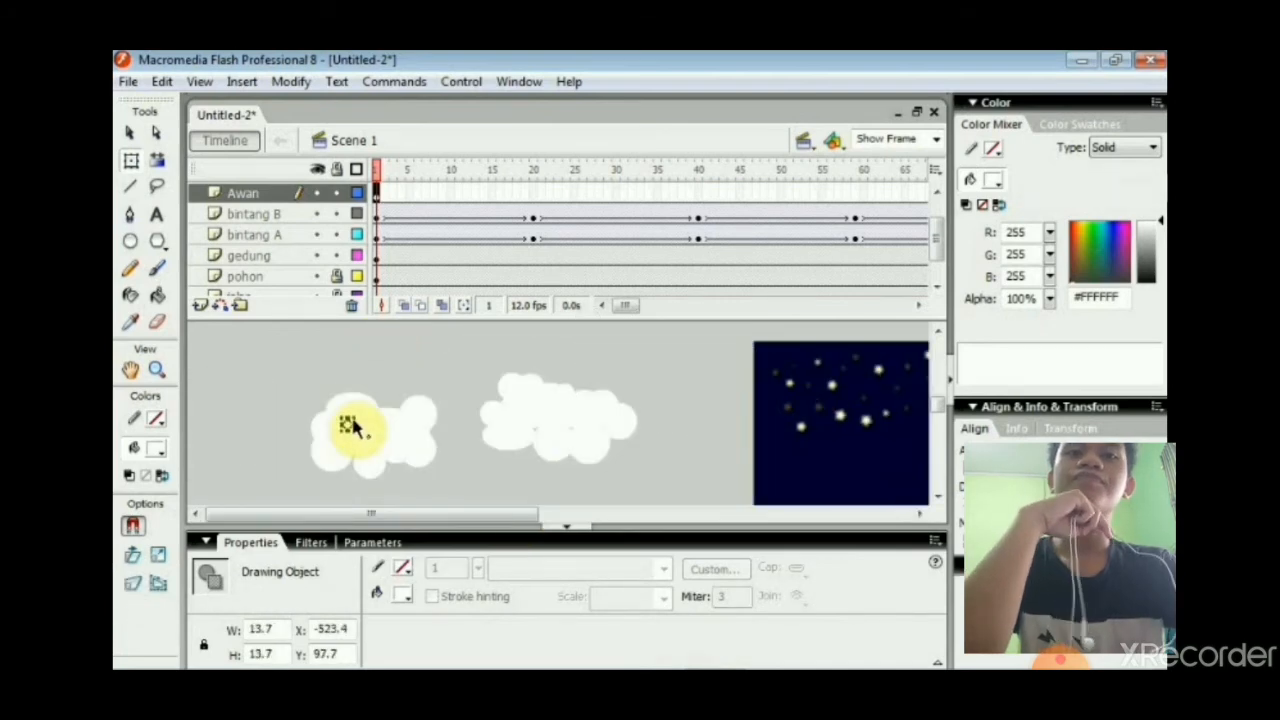
{"action": "key", "text": "ctrl+a"}
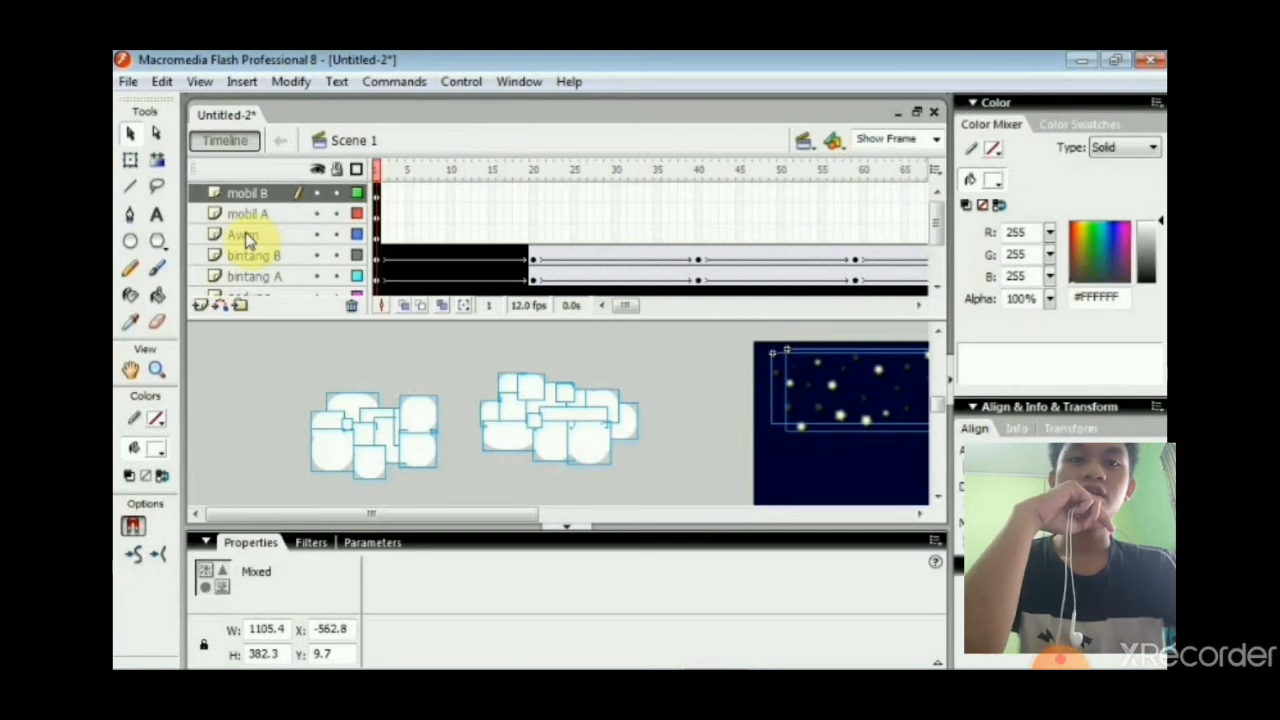
{"action": "left_click", "coordinate": [245, 236]}
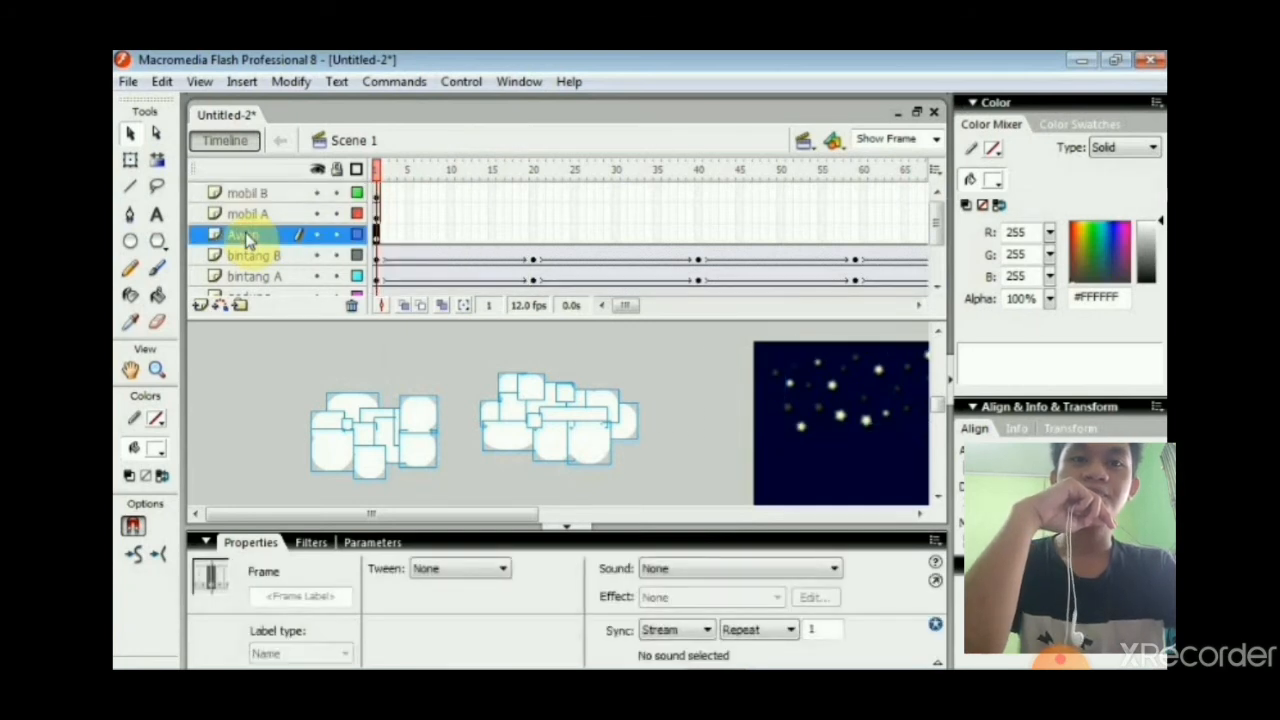
{"action": "key", "text": "F8"}
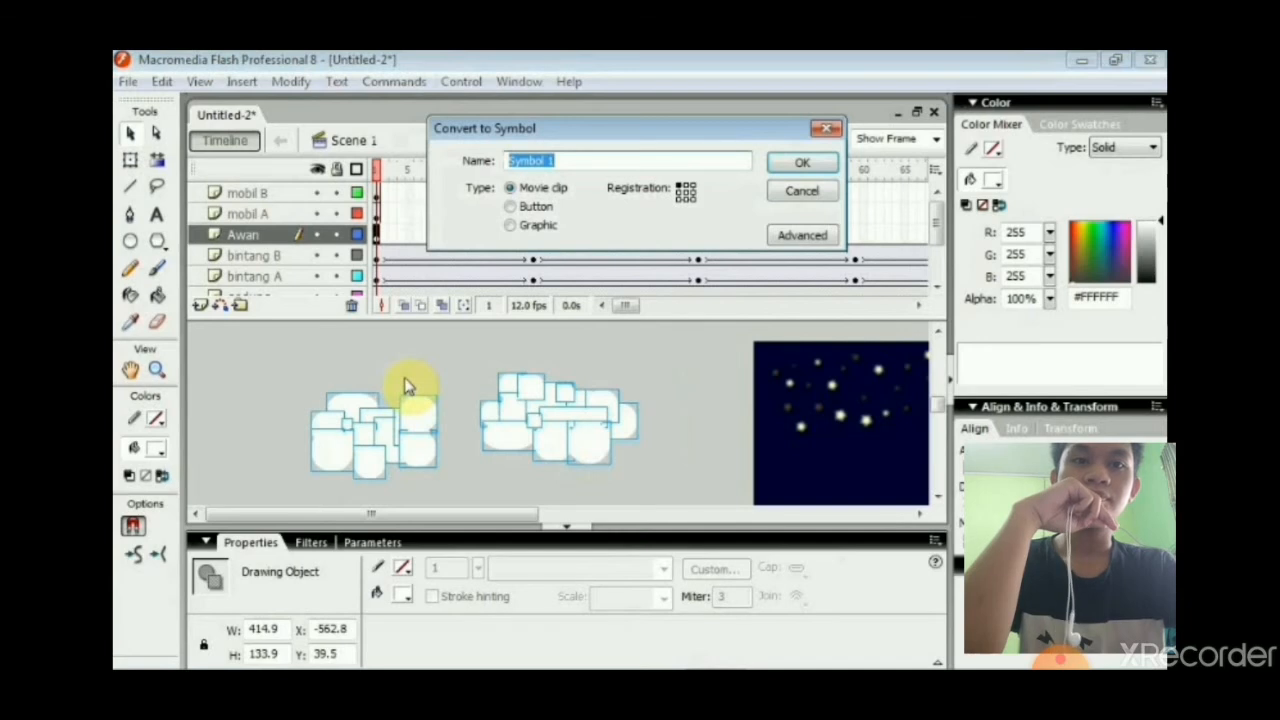
{"action": "type", "text": "awan A"}
{"action": "key", "text": "Return"}
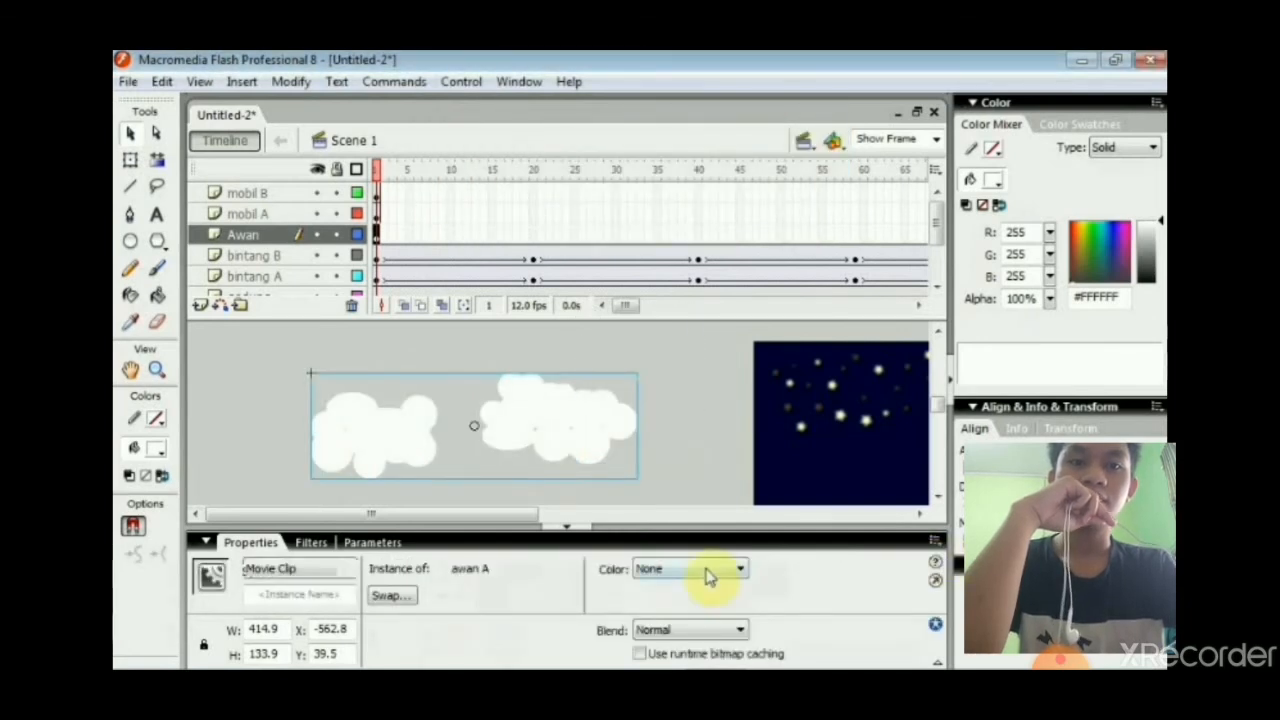
Set the awan A clouds' alpha to 73% and add a Blur filter to them.
{"action": "left_click", "coordinate": [706, 573]}
{"action": "left_click", "coordinate": [690, 631]}
{"action": "left_click_drag", "start_coordinate": [839, 568], "coordinate": [840, 597]}
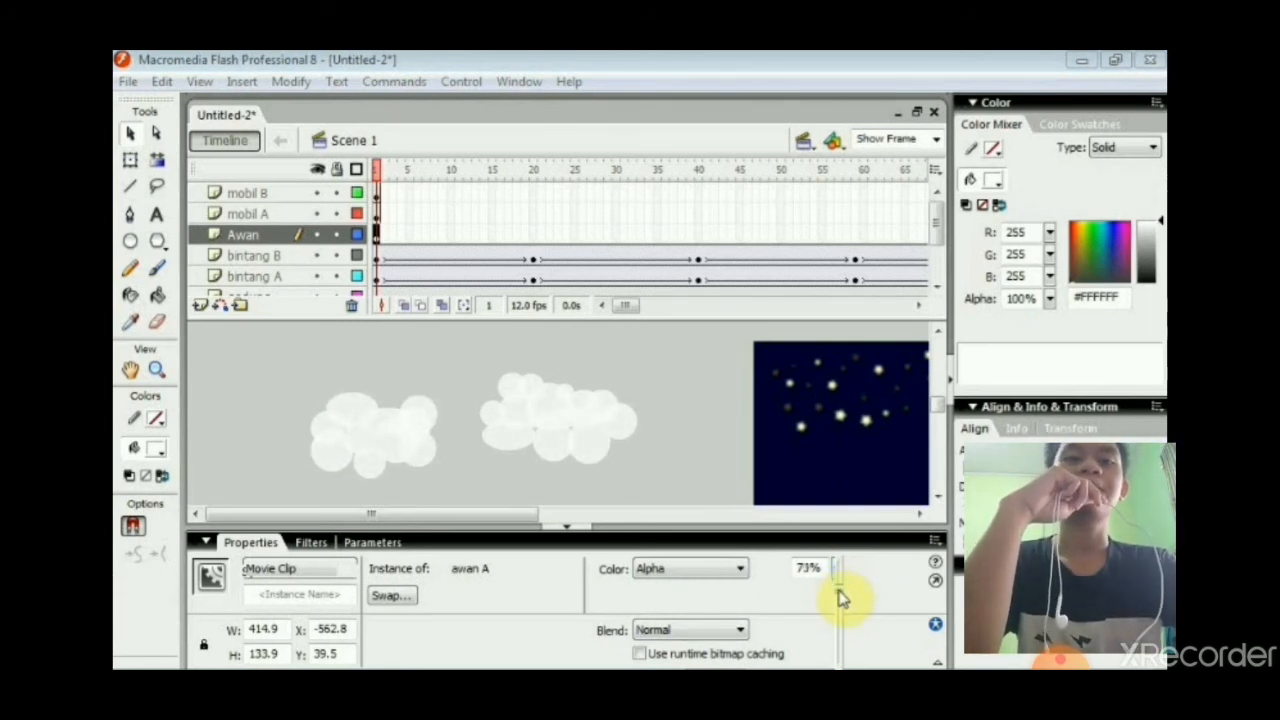
{"action": "left_click", "coordinate": [311, 542]}
{"action": "left_click", "coordinate": [205, 561]}
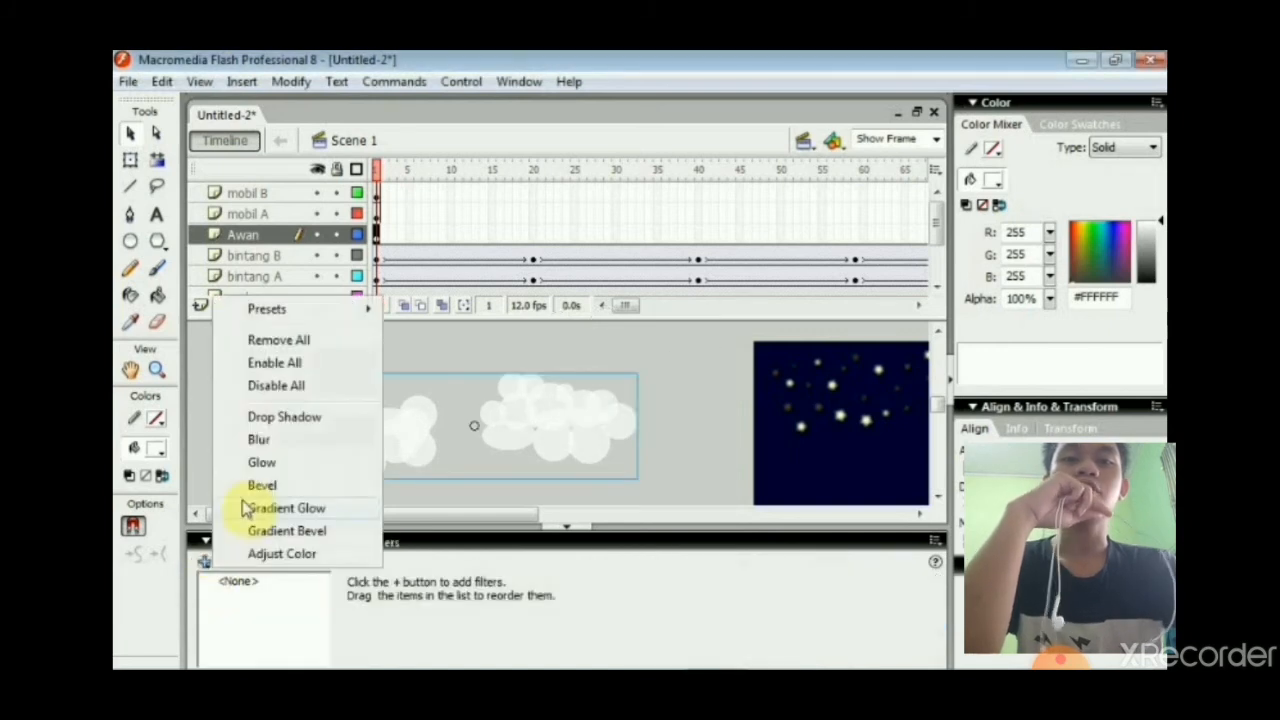
{"action": "left_click", "coordinate": [262, 441]}
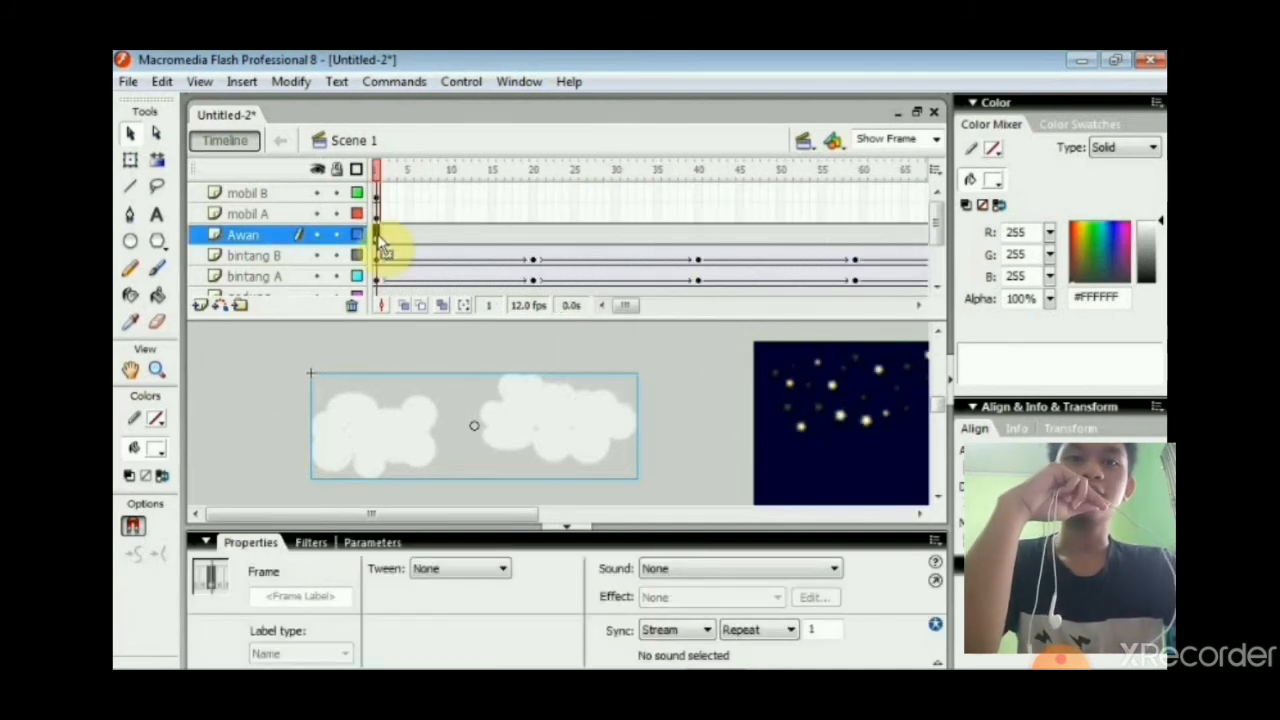
Create a motion tween on the Awan layer from frame 1 with an end keyframe at frame 100.
{"action": "right_click", "coordinate": [378, 238]}
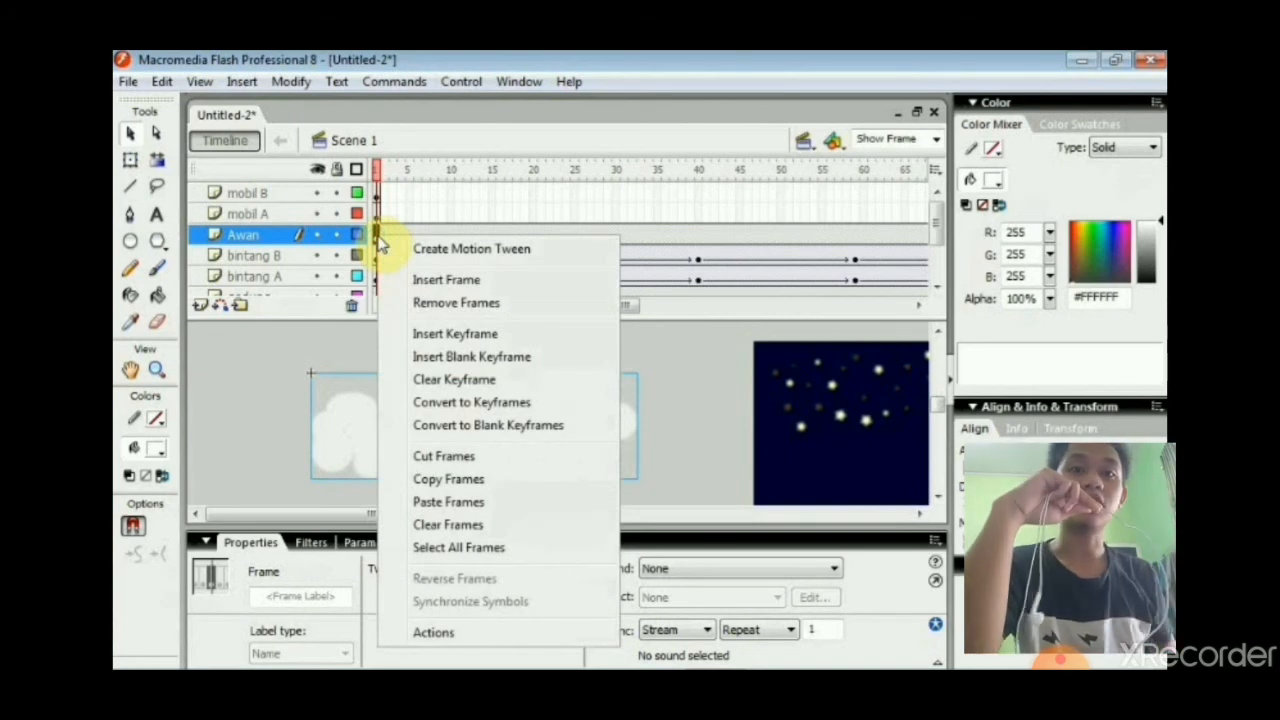
{"action": "left_click", "coordinate": [396, 250]}
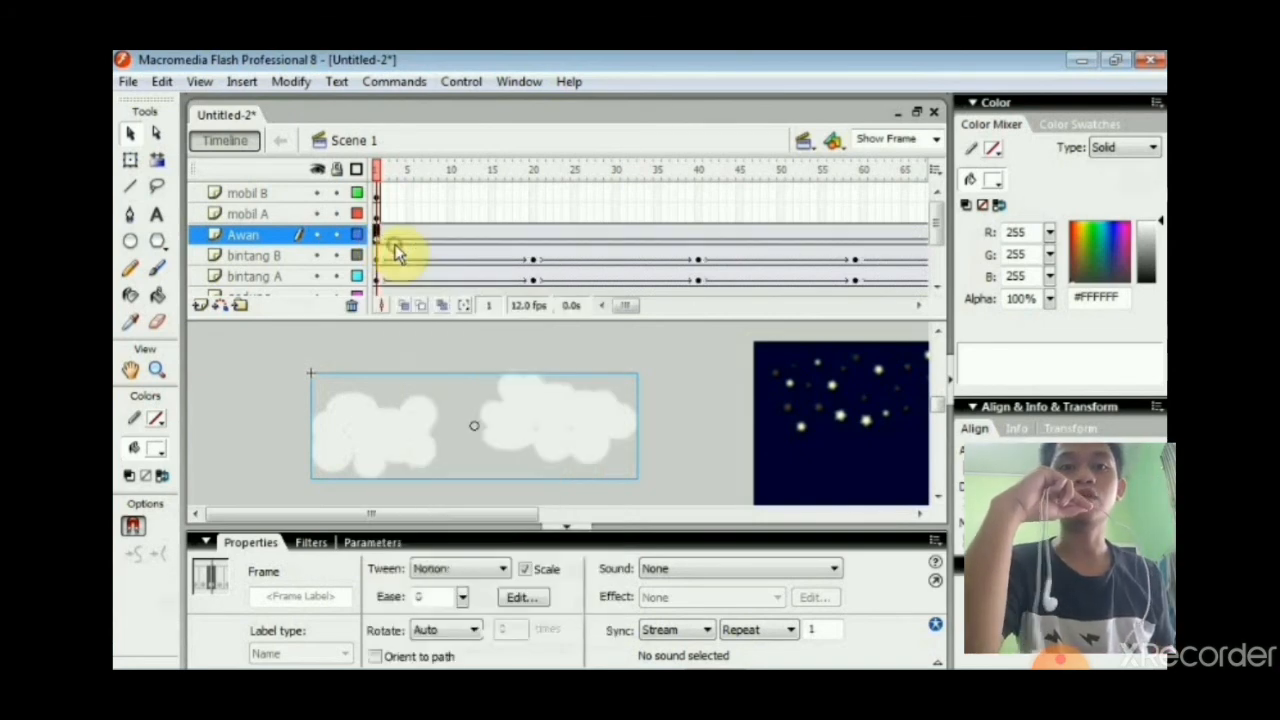
{"action": "left_click_drag", "start_coordinate": [632, 310], "coordinate": [663, 306]}
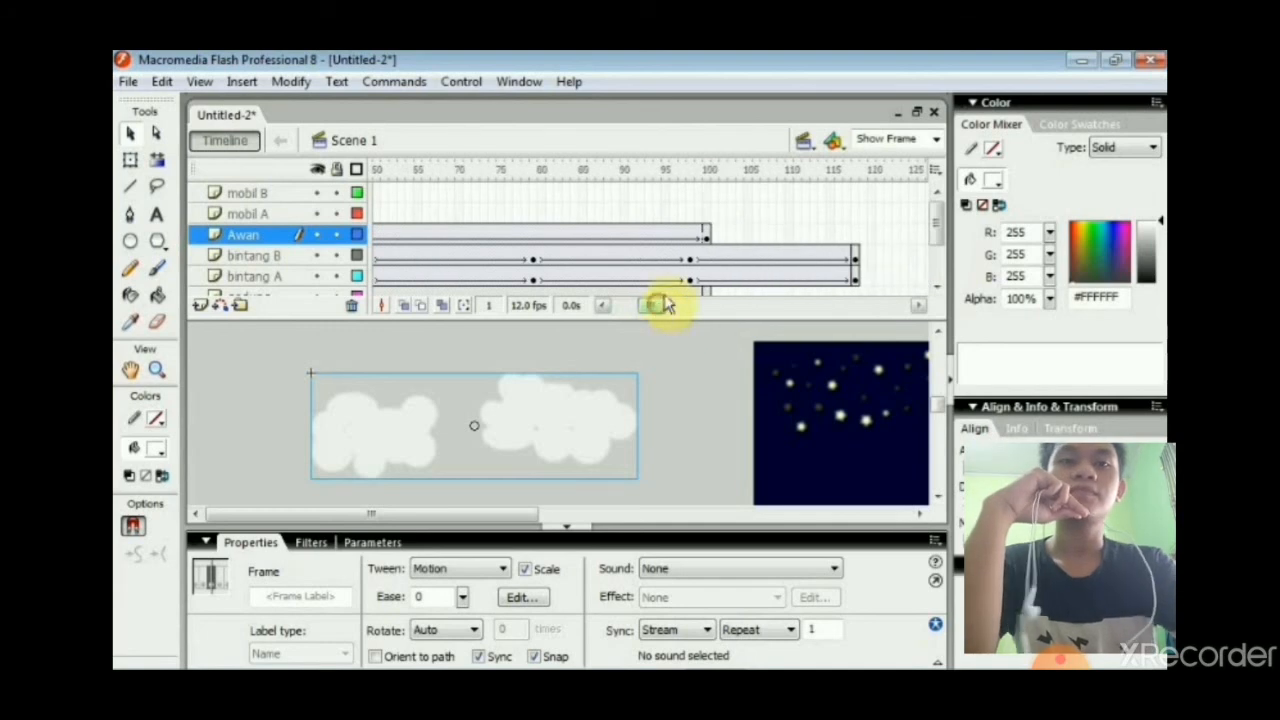
{"action": "left_click", "coordinate": [706, 240]}
{"action": "key", "text": "F6"}
At frame 100, move the clouds across the sky until they sit completely outside the stage's right edge.
{"action": "left_click", "coordinate": [510, 542]}
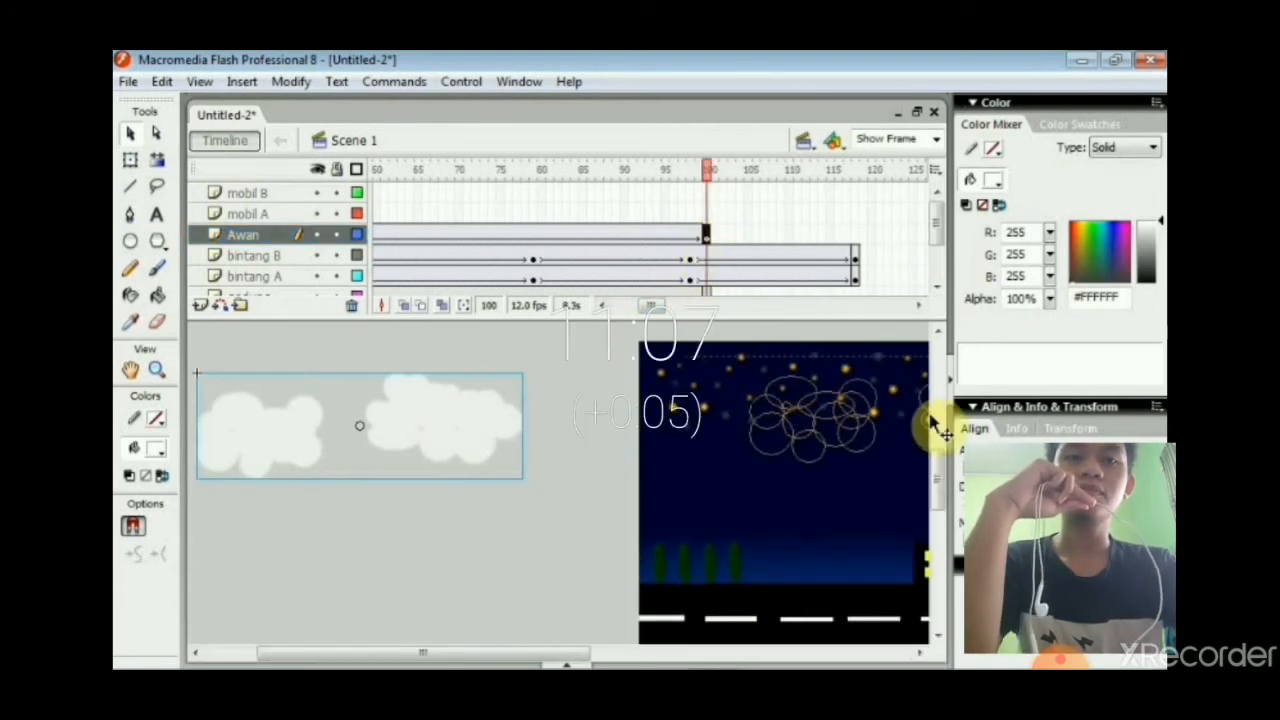
{"action": "left_click_drag", "start_coordinate": [931, 423], "coordinate": [737, 426]}
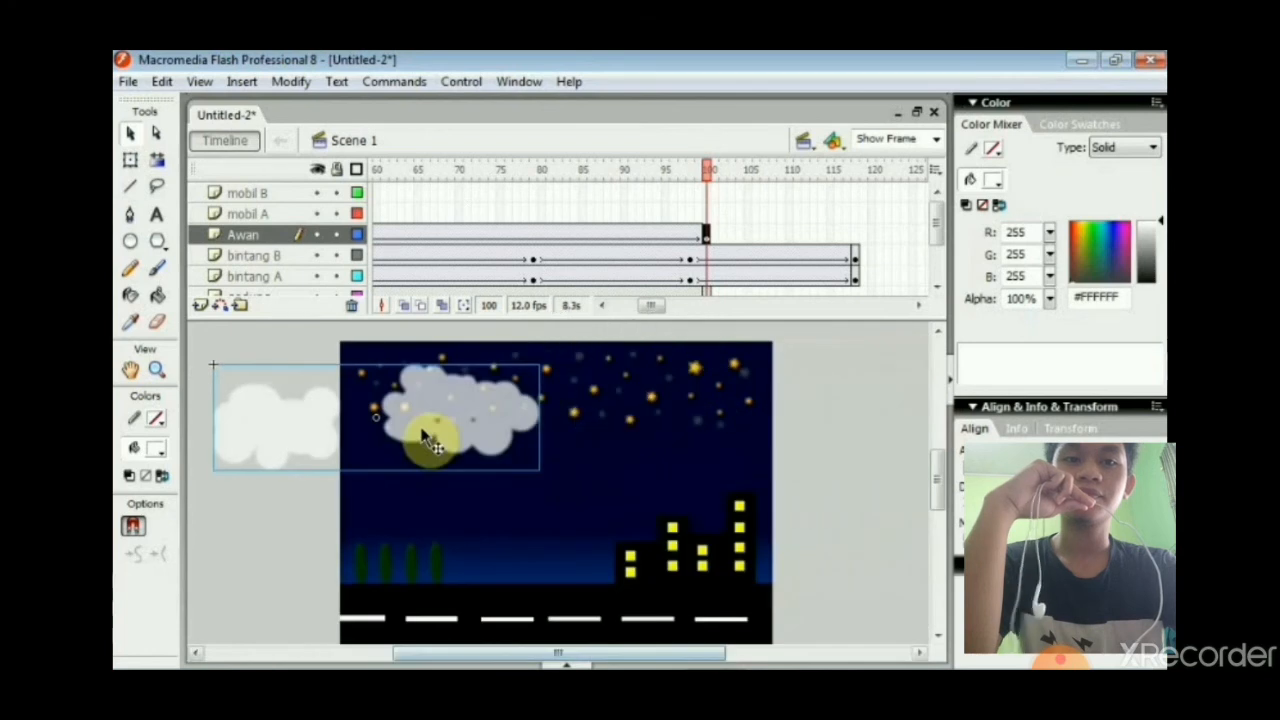
{"action": "left_click_drag", "start_coordinate": [670, 655], "coordinate": [760, 658]}
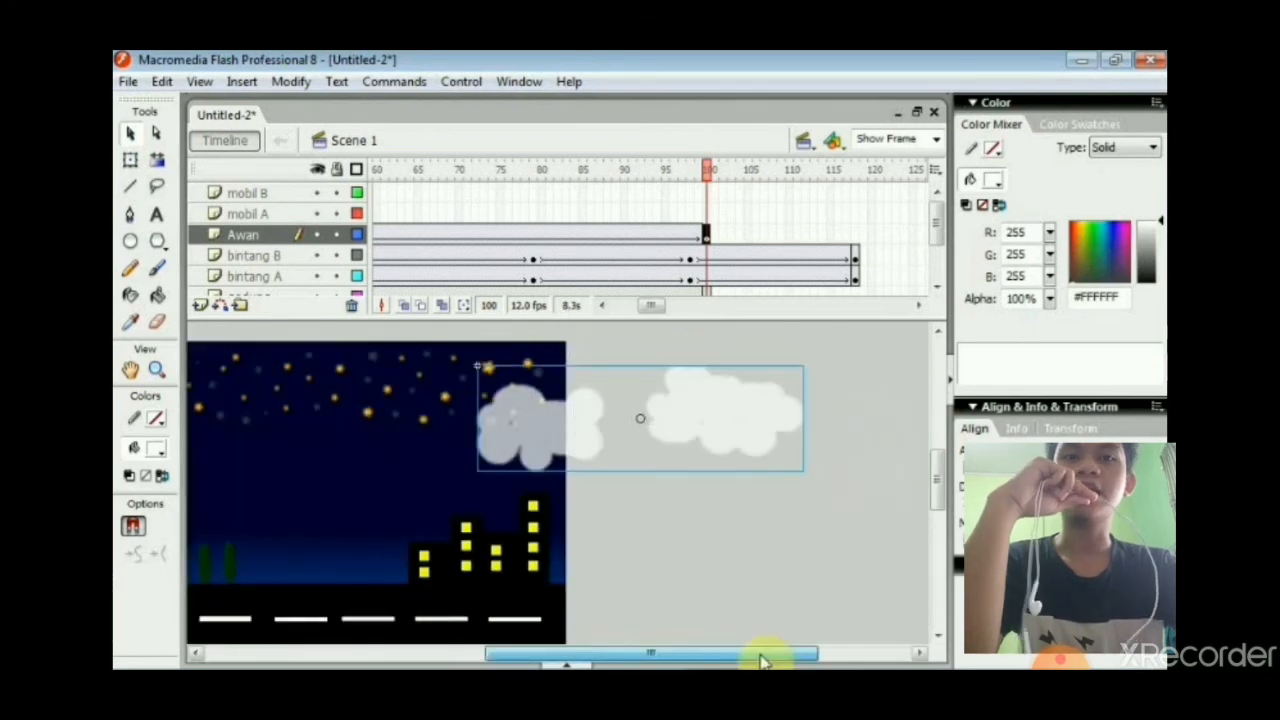
{"action": "left_click", "coordinate": [620, 440]}
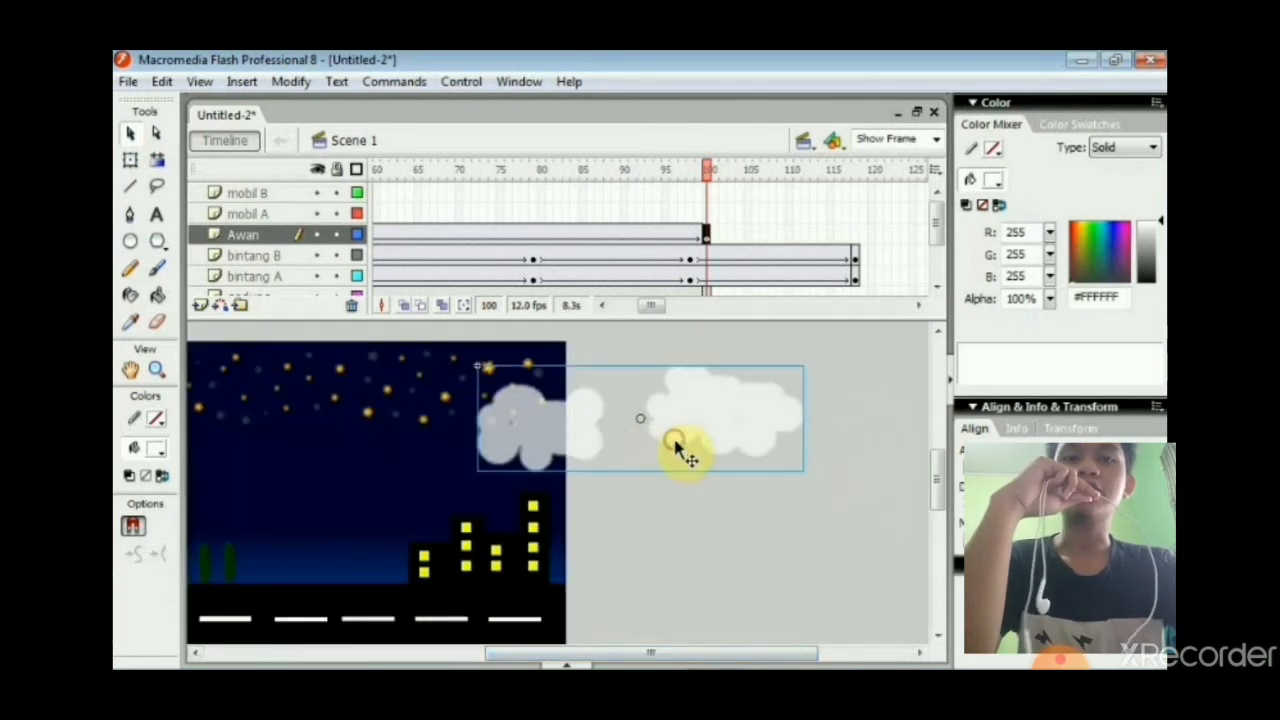
{"action": "left_click_drag", "start_coordinate": [677, 449], "coordinate": [811, 401]}
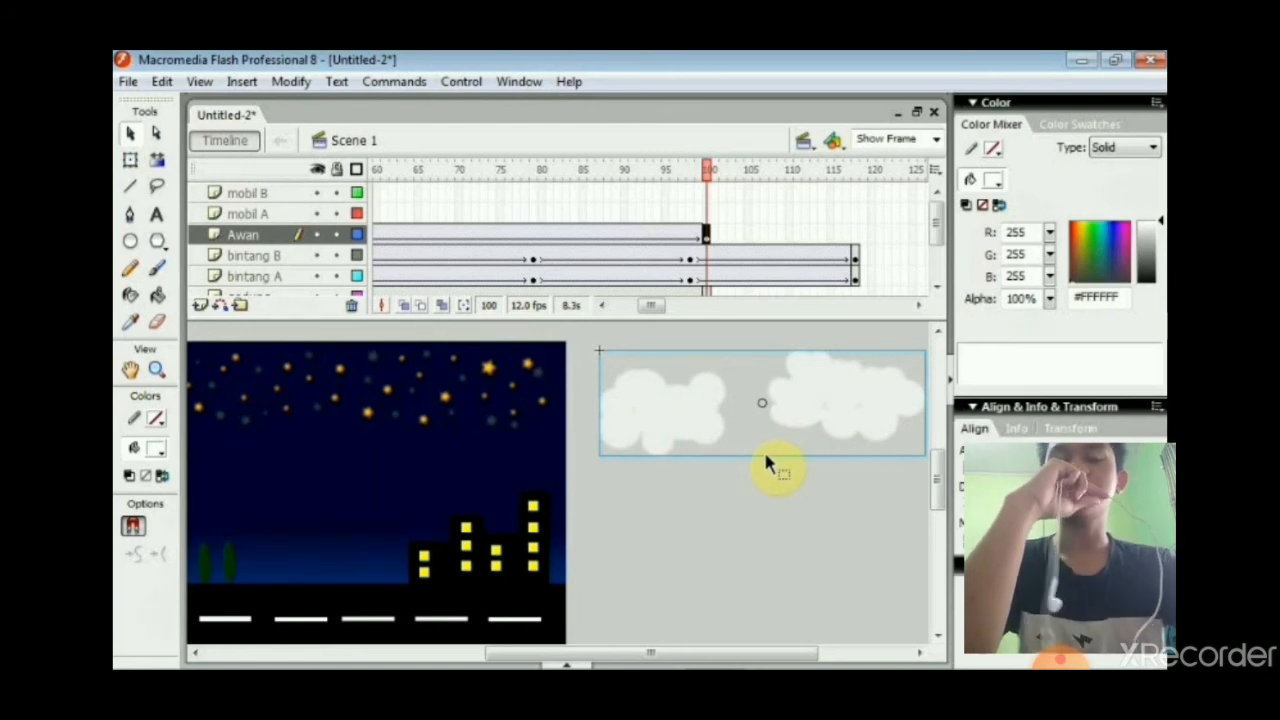
Test the movie from frame 1 to check the drifting clouds, and close the preview.
{"action": "left_click_drag", "start_coordinate": [602, 654], "coordinate": [398, 657]}
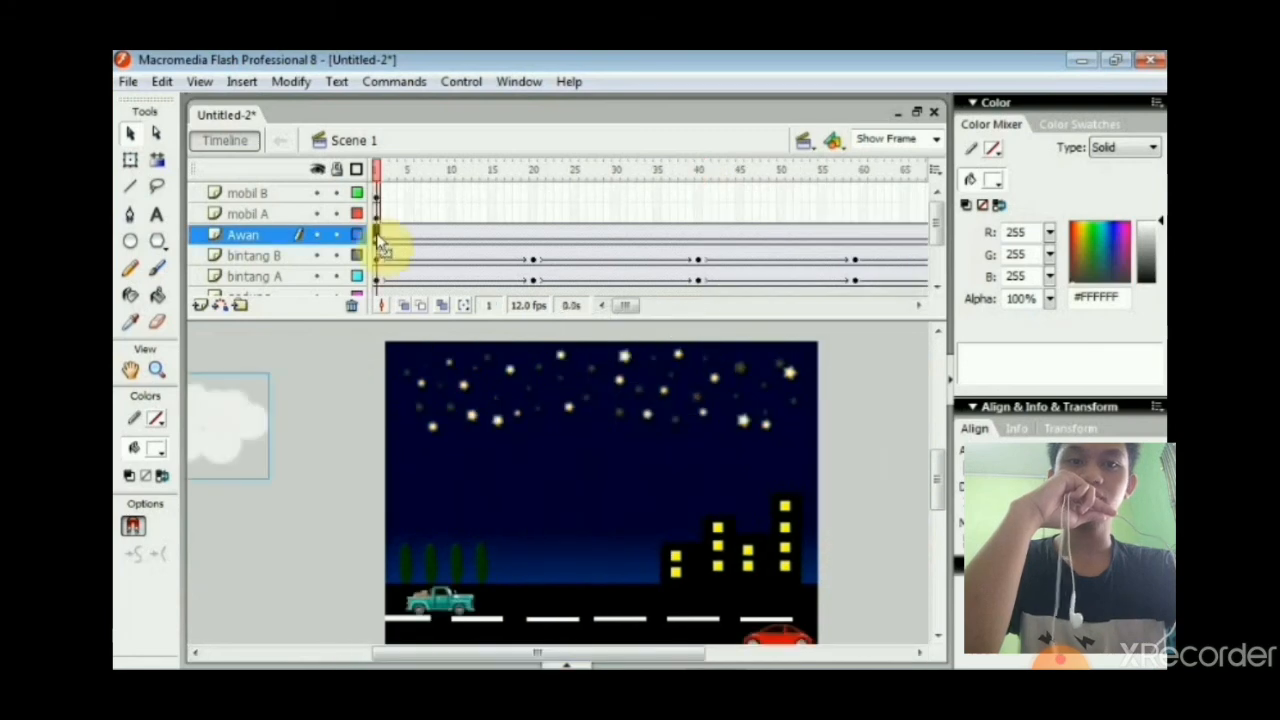
{"action": "key", "text": "ctrl+Return"}
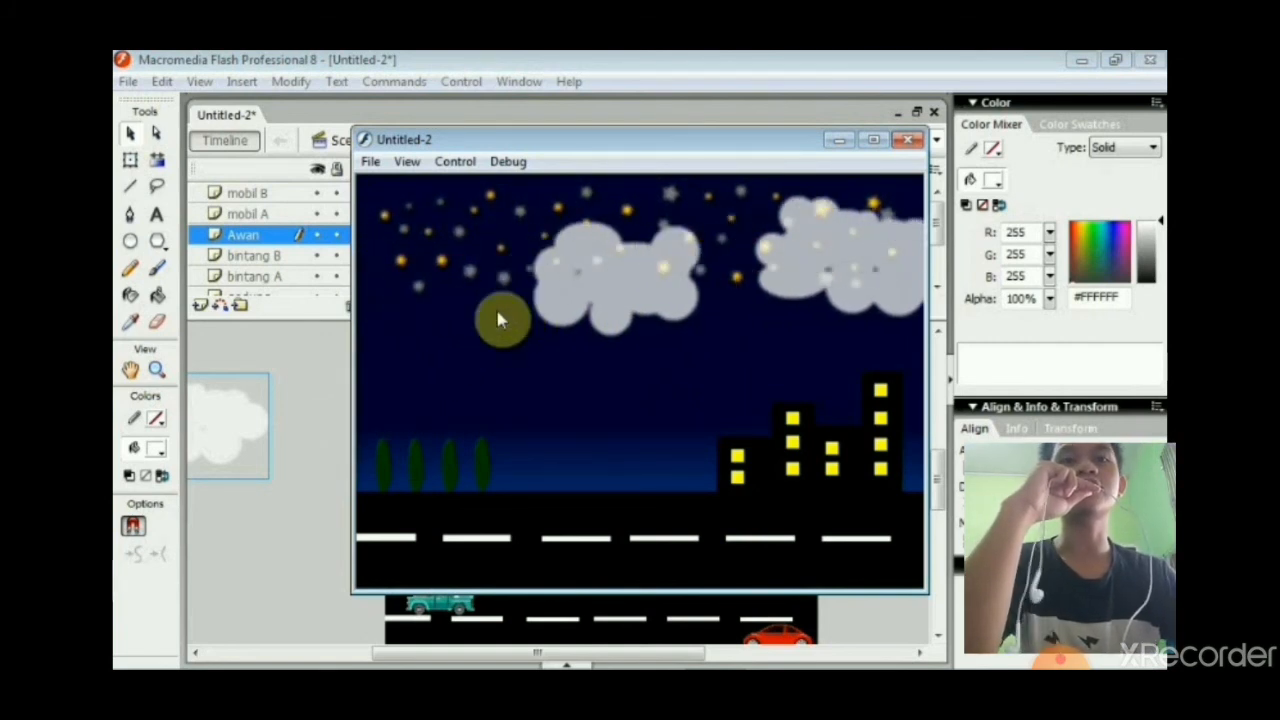
{"action": "left_click", "coordinate": [907, 143]}
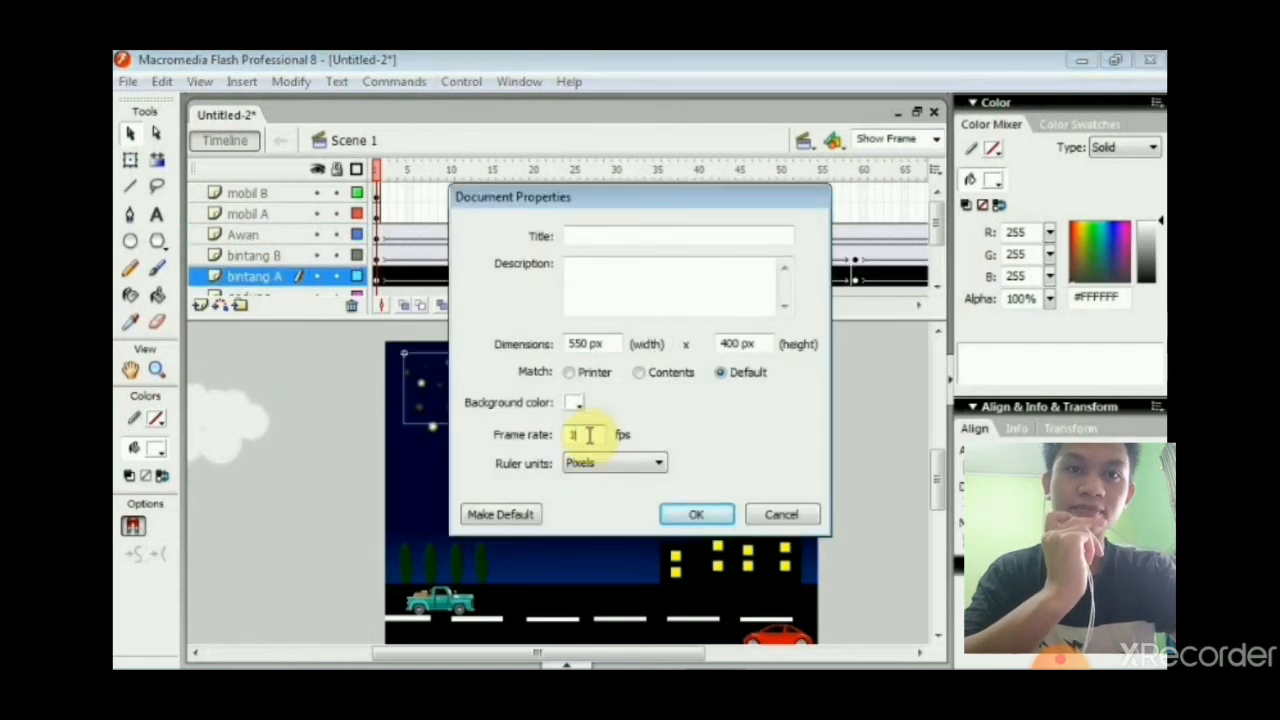
Set the document's frame rate to 50 fps.
{"action": "type", "text": "50"}
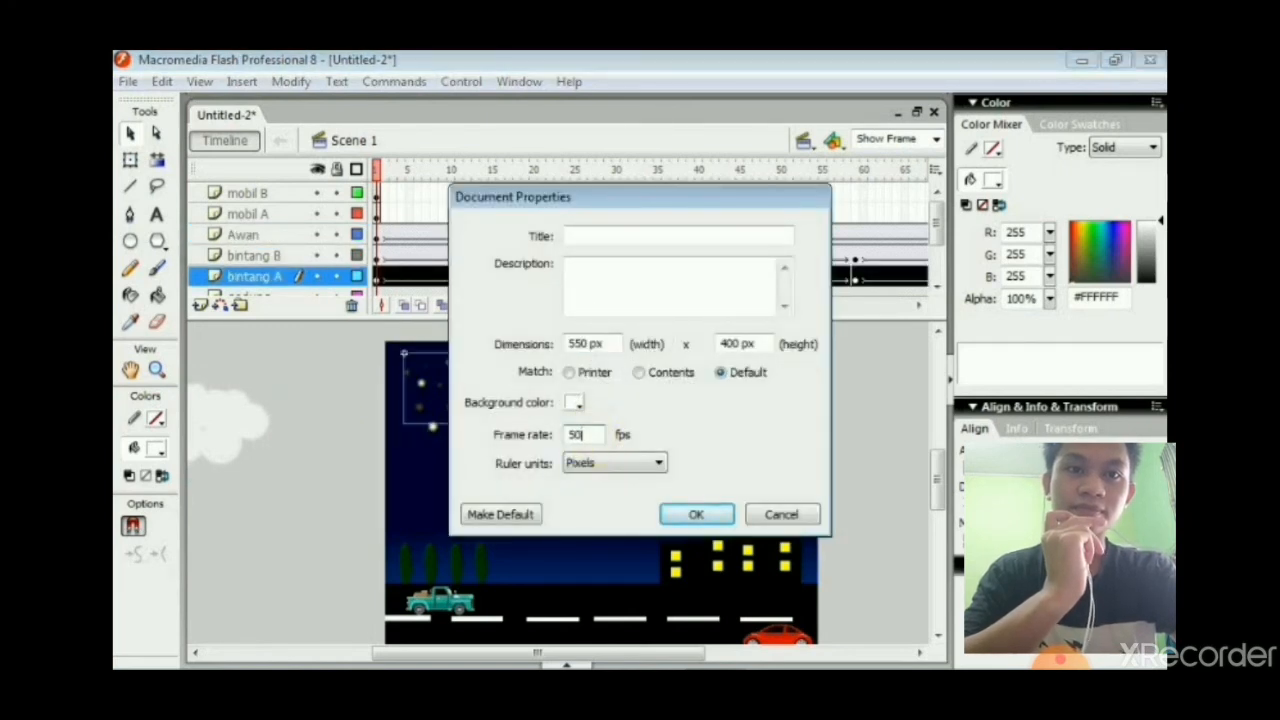
{"action": "left_click", "coordinate": [692, 516]}
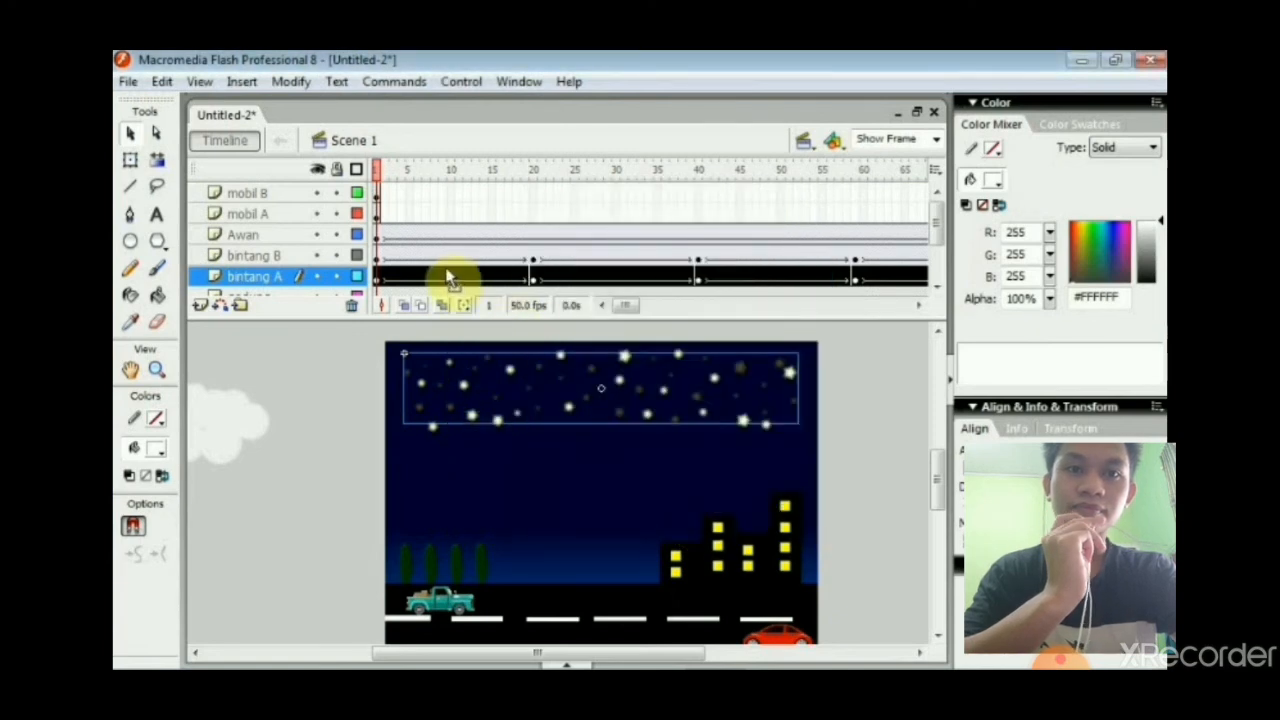
Insert keyframes at frame 100 on the mobil A and mobil B layers.
{"action": "left_click", "coordinate": [268, 214]}
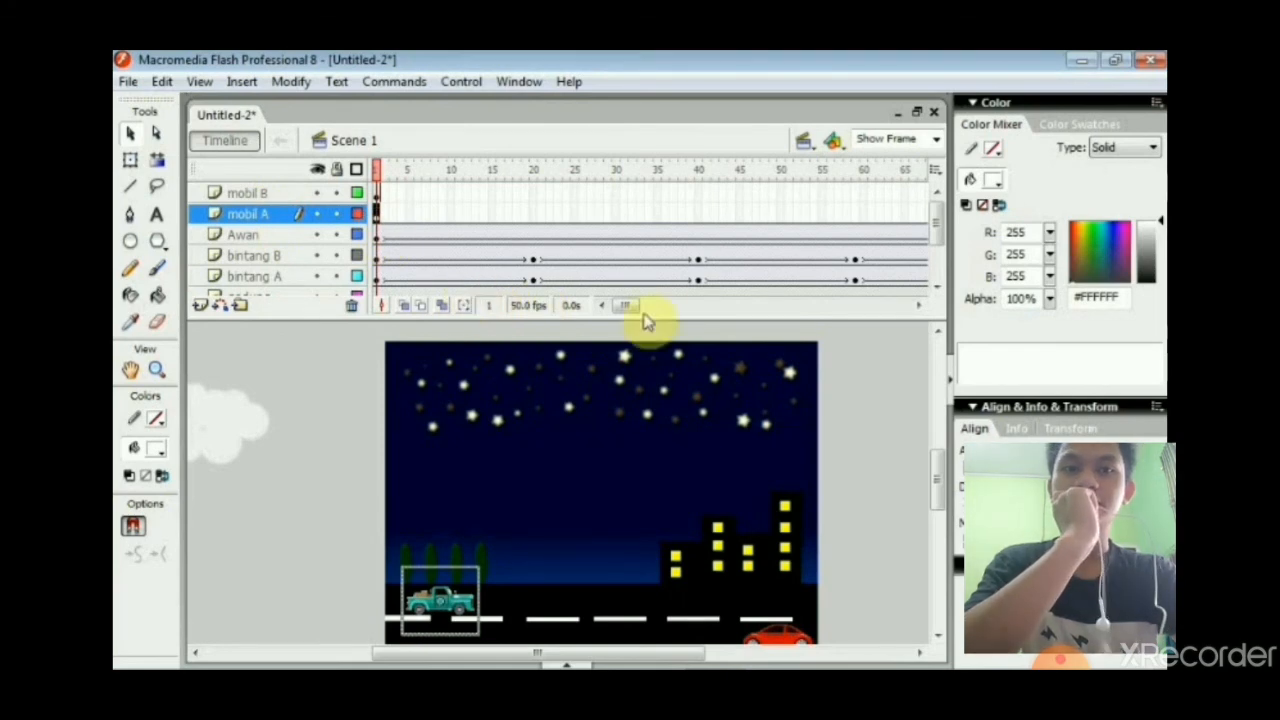
{"action": "left_click", "coordinate": [665, 214]}
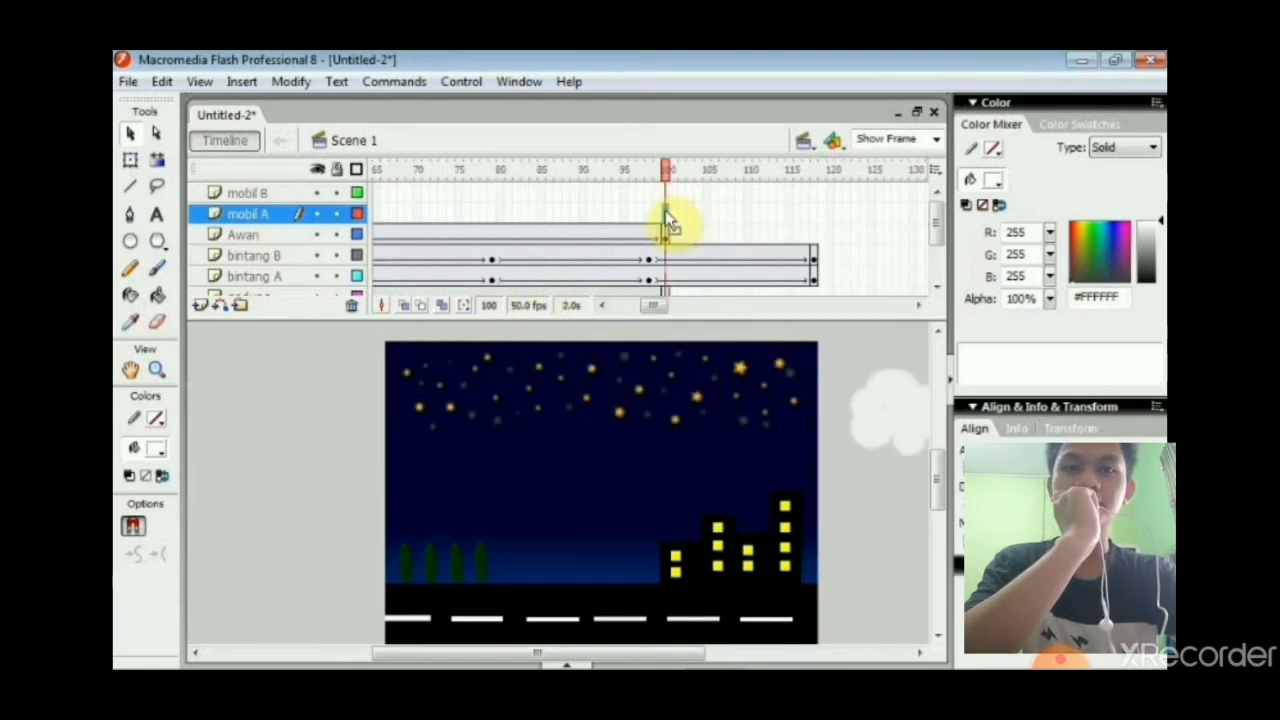
{"action": "right_click", "coordinate": [665, 215]}
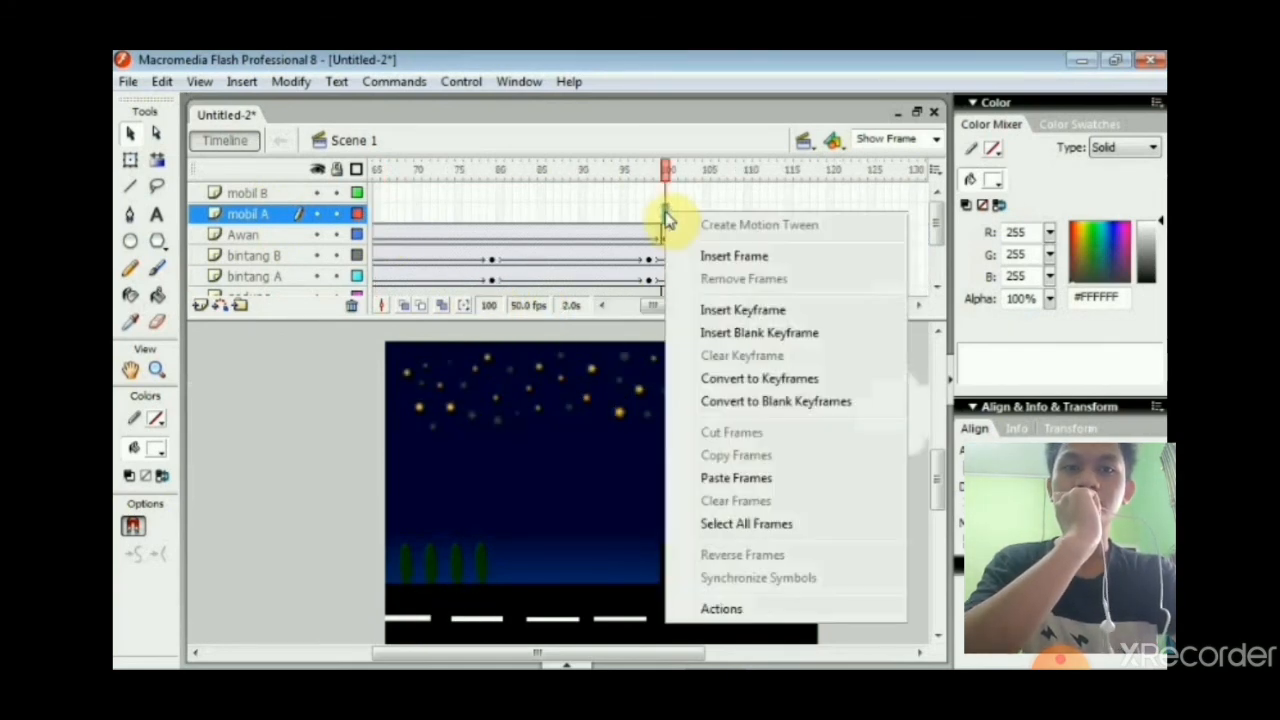
{"action": "left_click", "coordinate": [697, 311]}
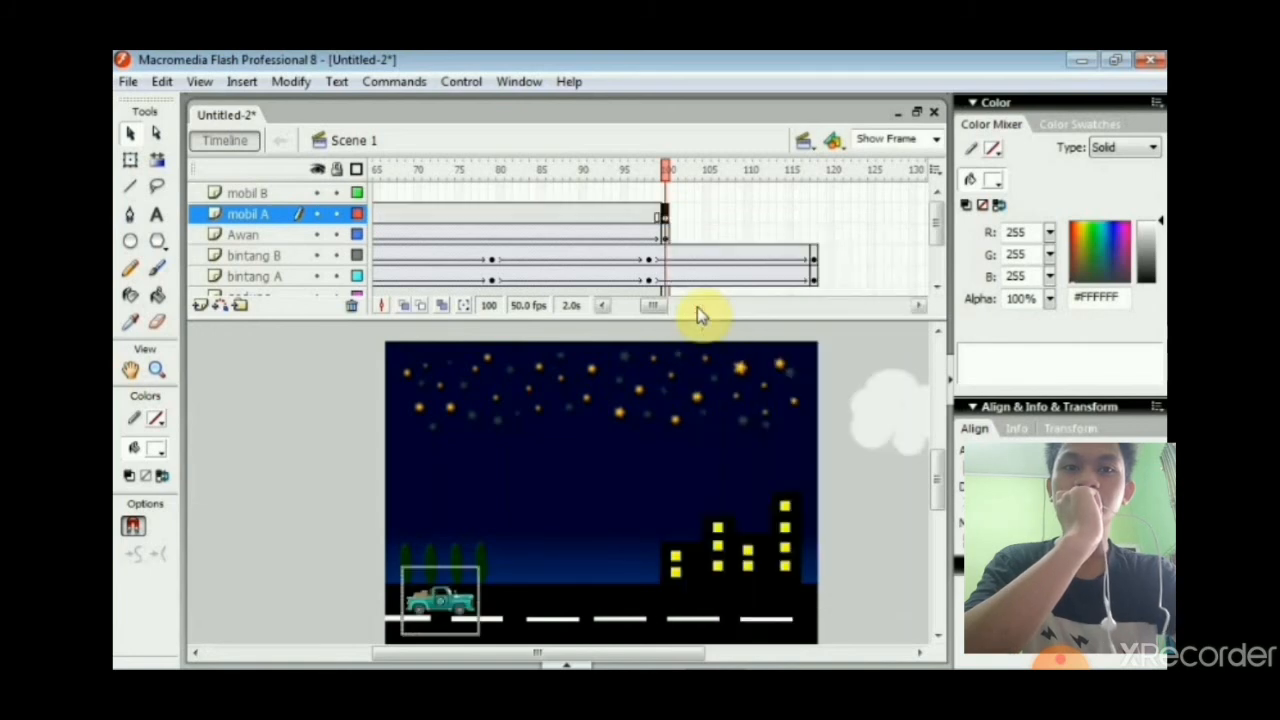
{"action": "left_click", "coordinate": [664, 193]}
{"action": "right_click", "coordinate": [664, 193]}
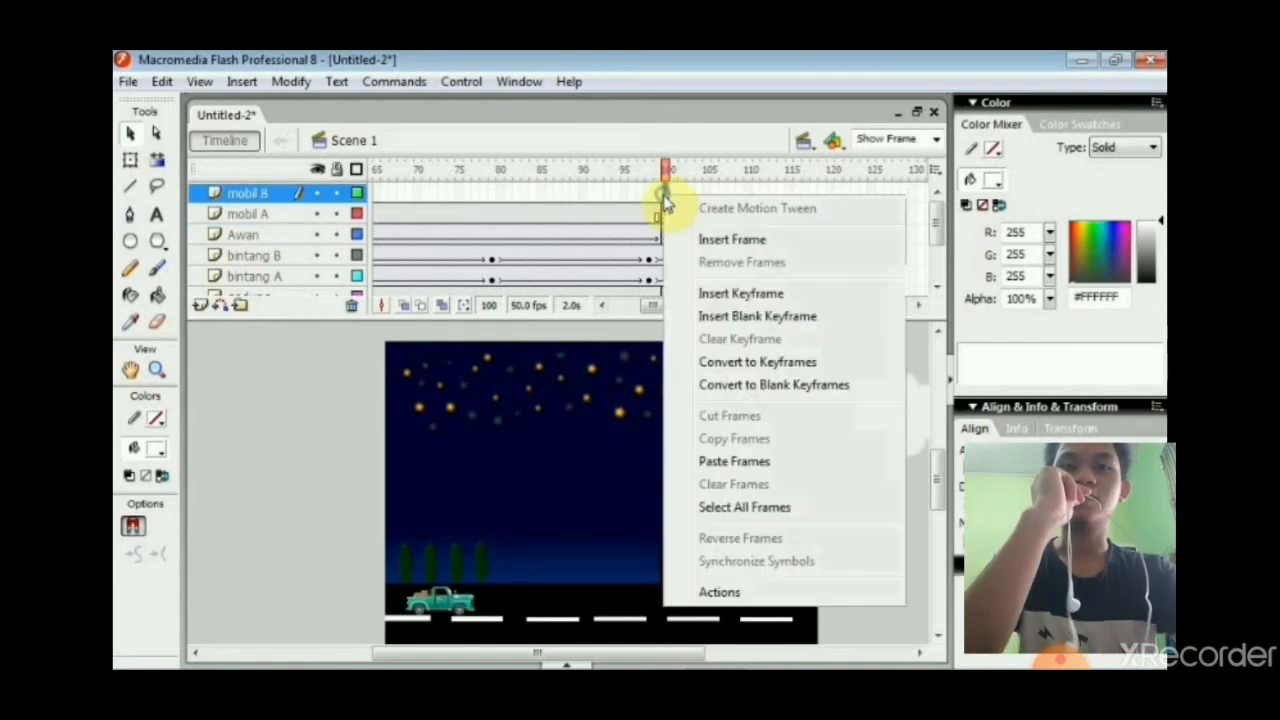
{"action": "left_click", "coordinate": [708, 294]}
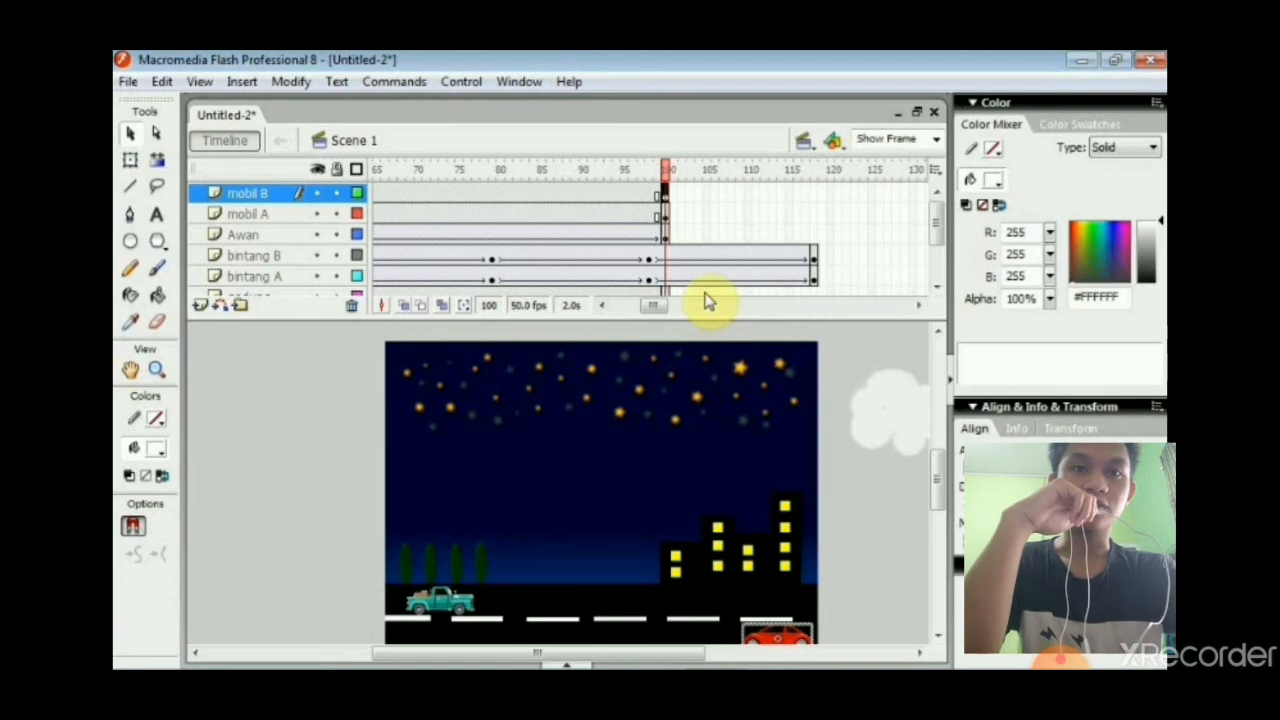
{"action": "right_click", "coordinate": [1060, 562]}
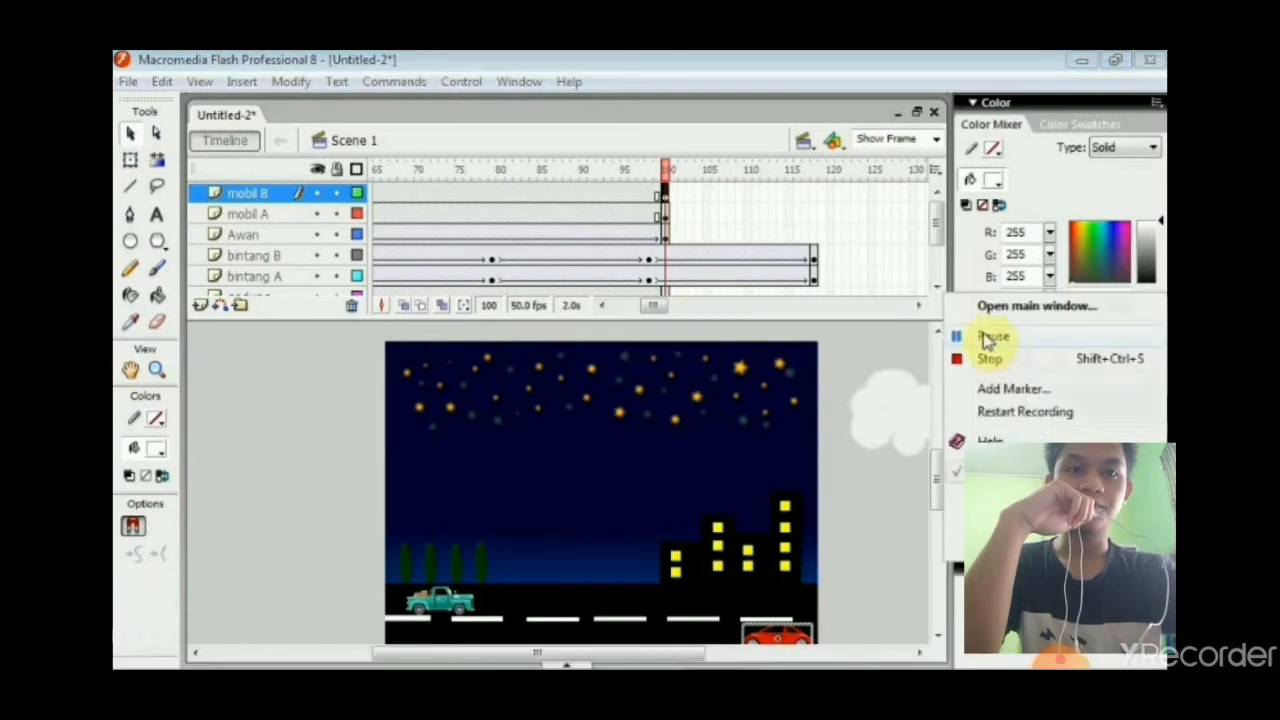
{"action": "left_click", "coordinate": [988, 338]}
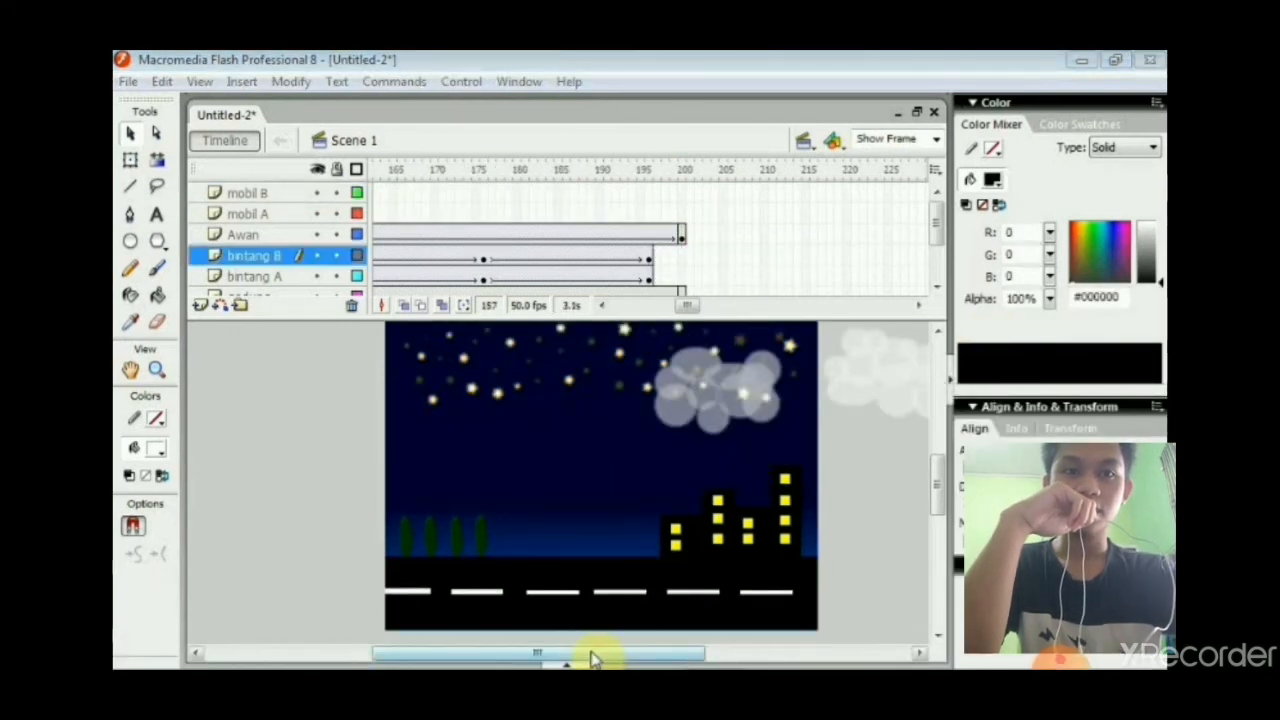
Insert a keyframe at frame 200 on the mobil A layer.
{"action": "left_click_drag", "start_coordinate": [586, 657], "coordinate": [533, 657]}
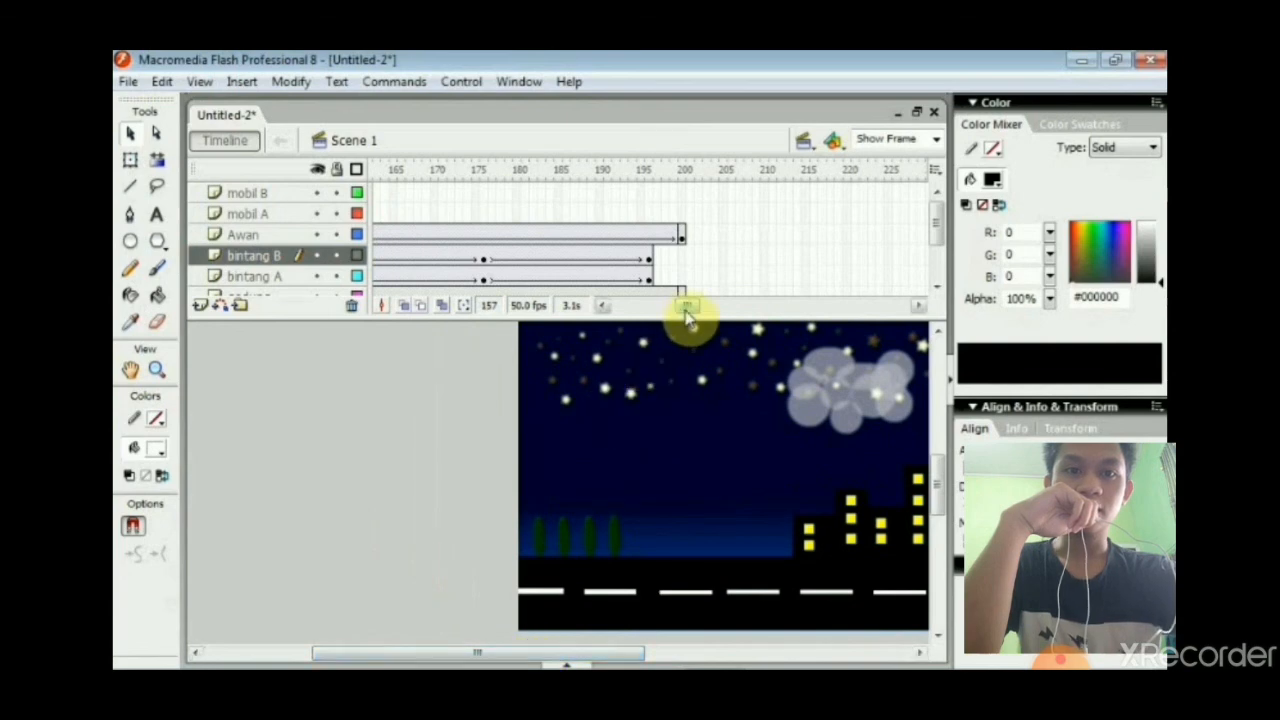
{"action": "left_click_drag", "start_coordinate": [690, 306], "coordinate": [623, 322]}
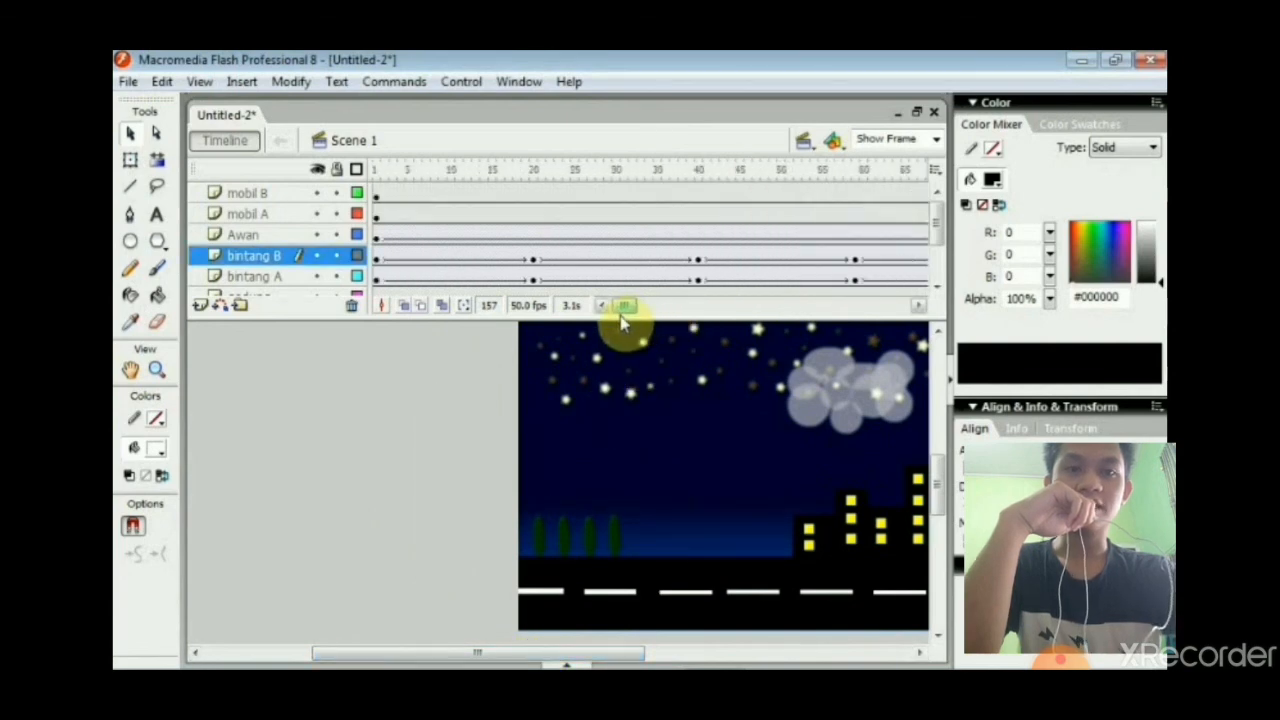
{"action": "left_click", "coordinate": [516, 652]}
{"action": "left_click_drag", "start_coordinate": [516, 652], "coordinate": [560, 654]}
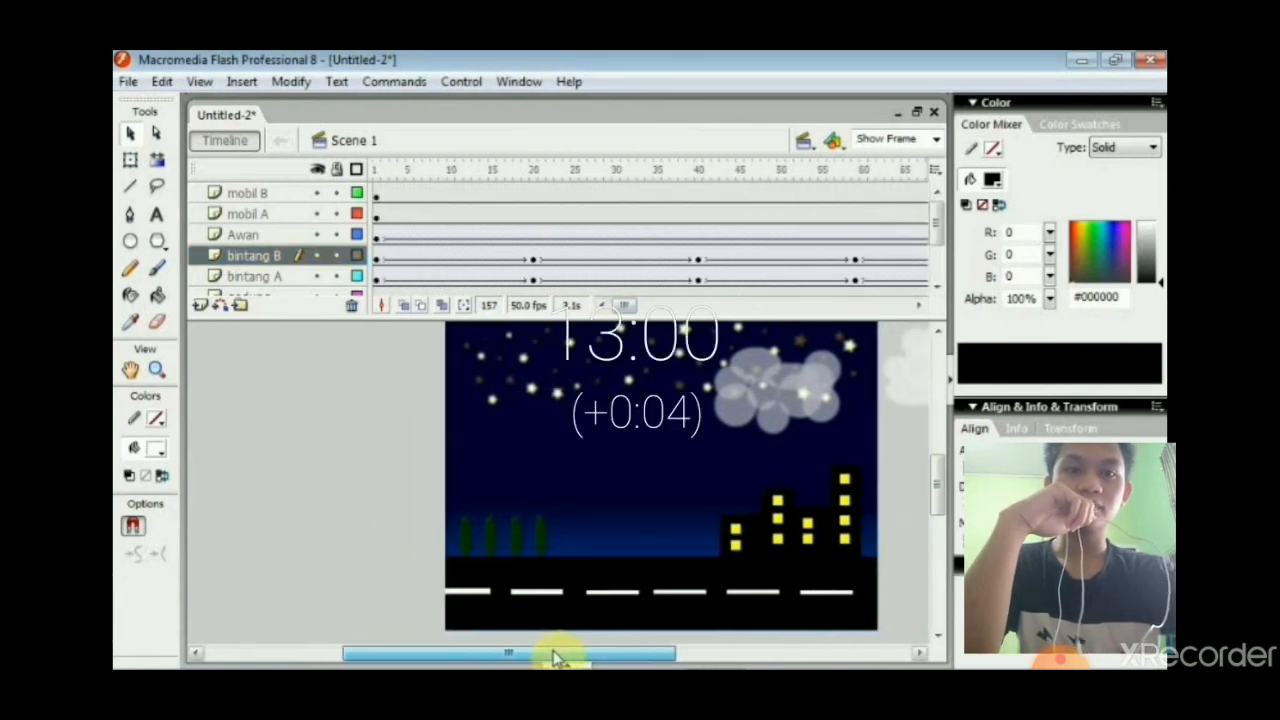
{"action": "left_click_drag", "start_coordinate": [625, 306], "coordinate": [670, 307]}
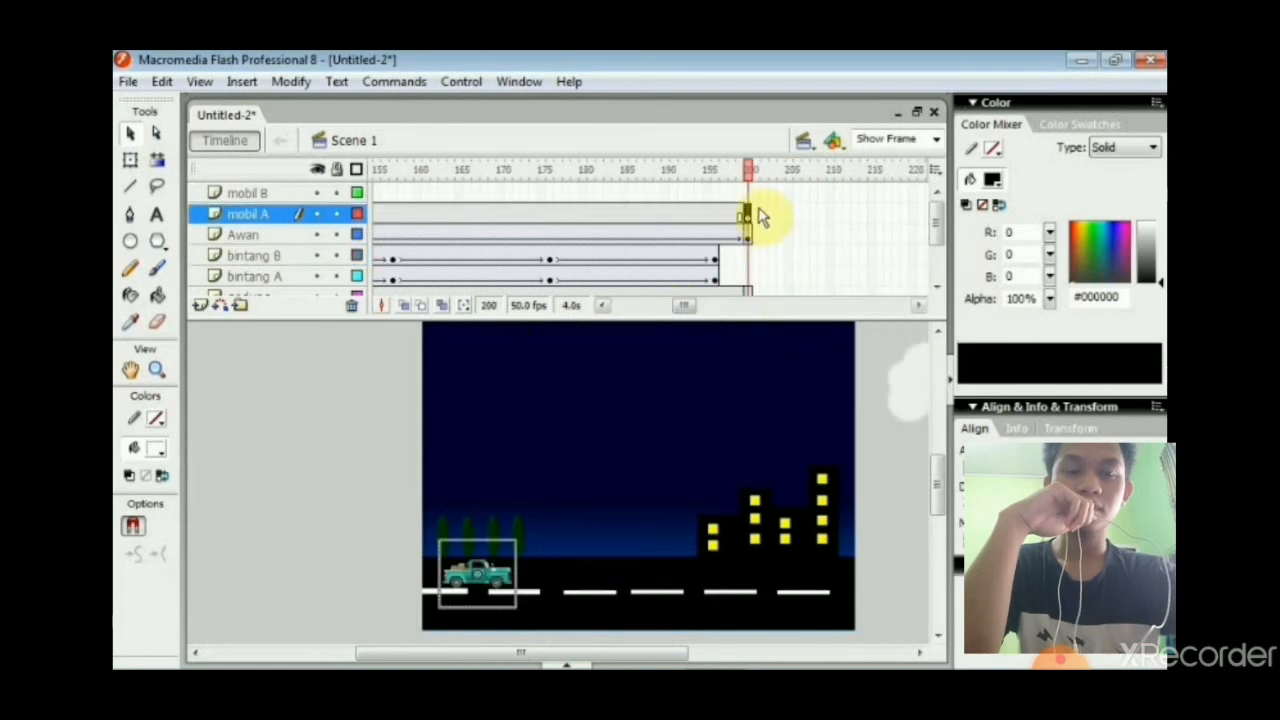
Insert a keyframe at frame 200 on the mobil B layer.
{"action": "left_click", "coordinate": [748, 194]}
{"action": "right_click", "coordinate": [749, 194]}
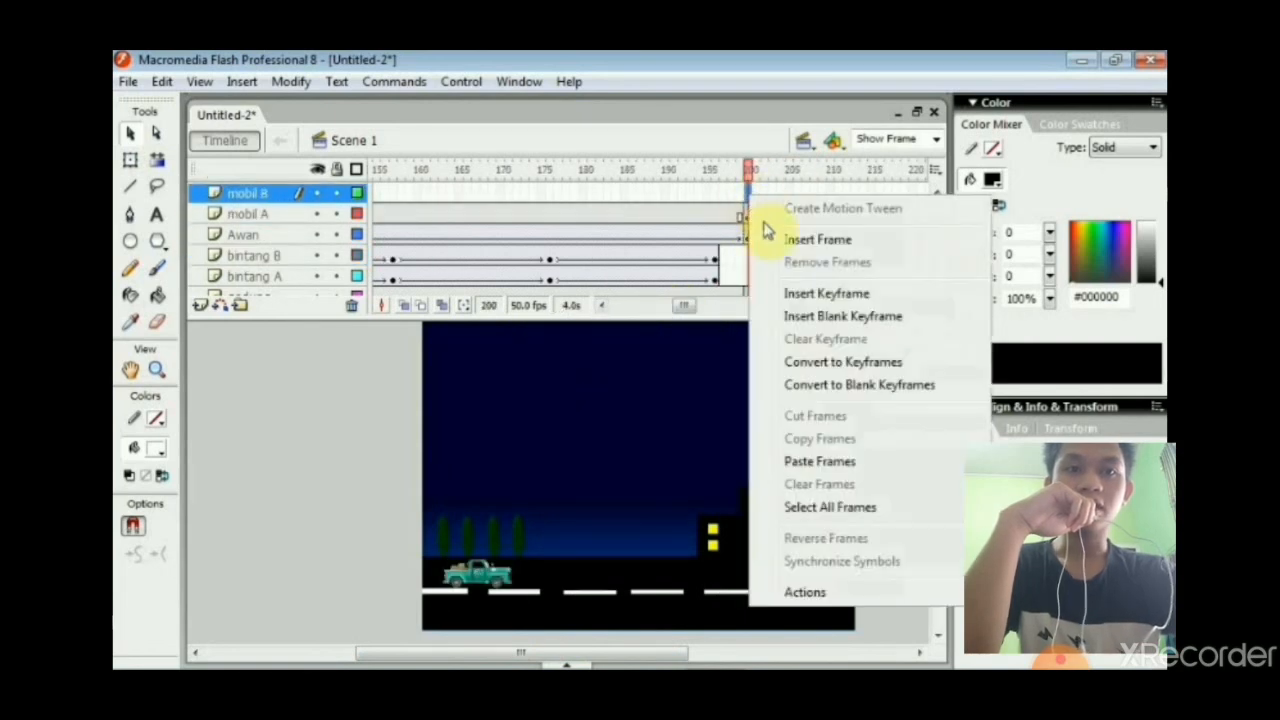
{"action": "left_click", "coordinate": [794, 293]}
Clear the keyframes at frame 100 on the mobil A and mobil B layers.
{"action": "left_click_drag", "start_coordinate": [689, 306], "coordinate": [651, 306]}
{"action": "left_click", "coordinate": [606, 216]}
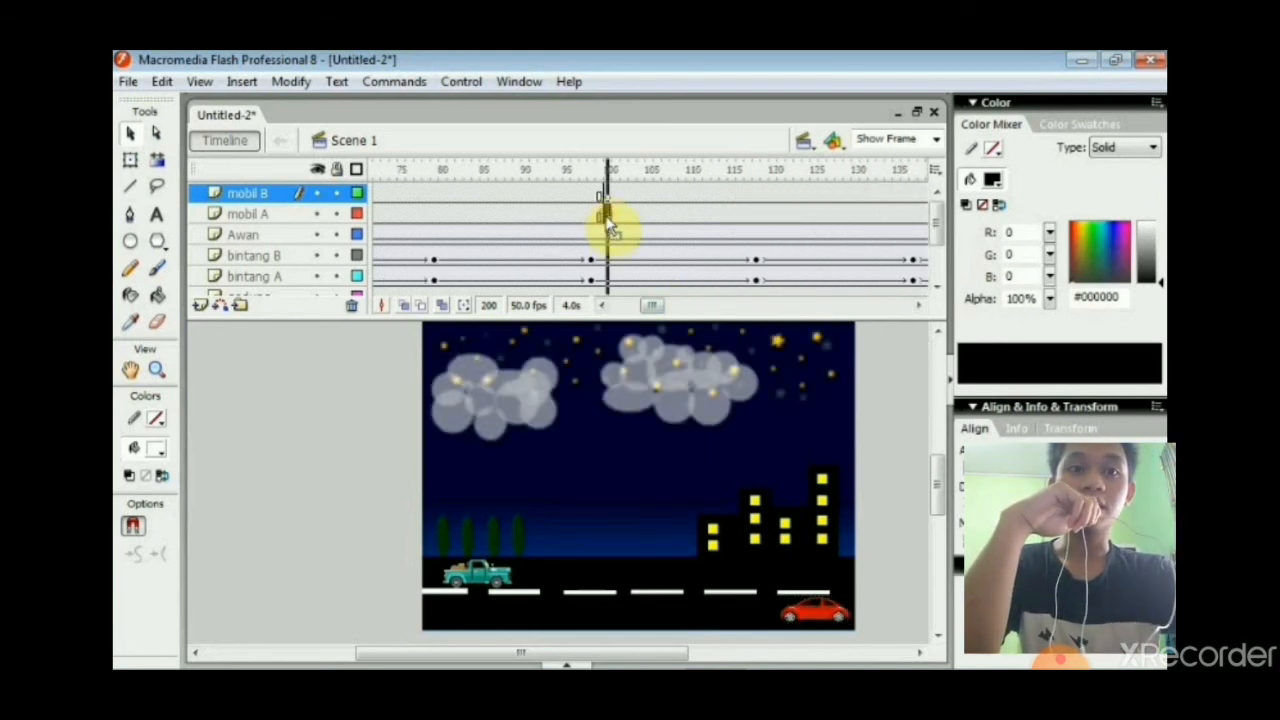
{"action": "right_click", "coordinate": [607, 224]}
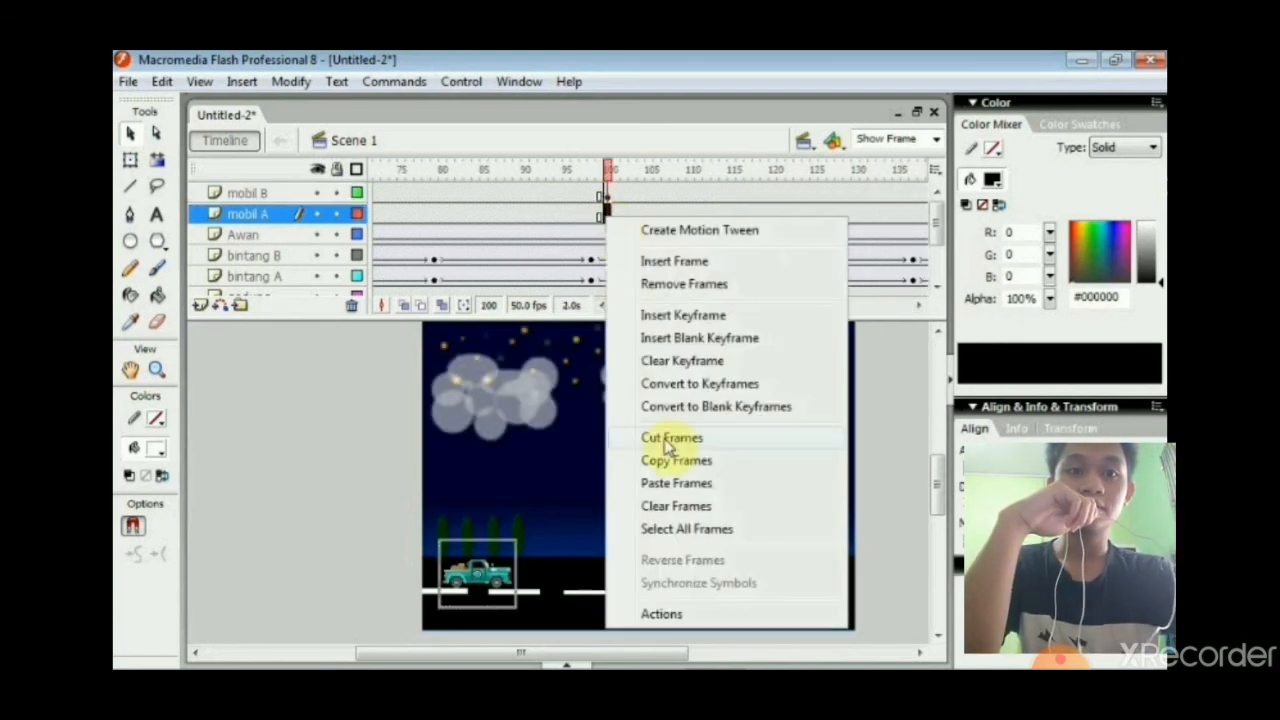
{"action": "left_click", "coordinate": [660, 362]}
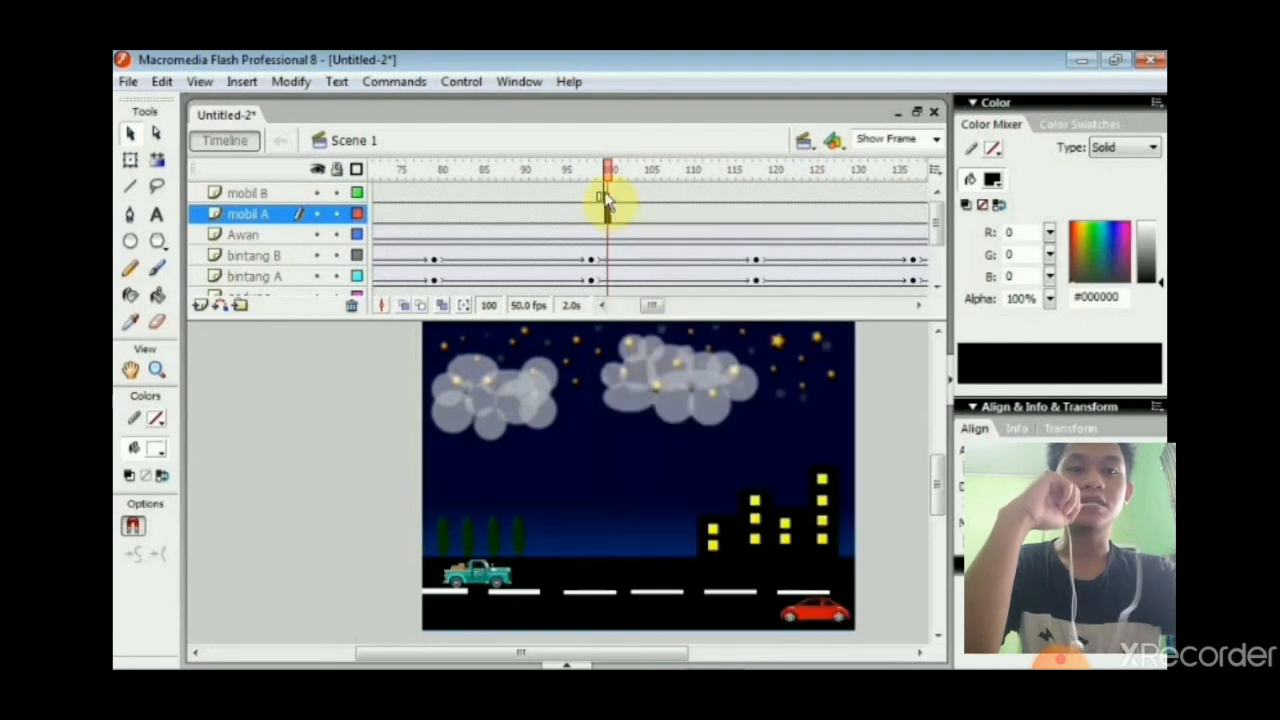
{"action": "left_click", "coordinate": [606, 193]}
{"action": "right_click", "coordinate": [606, 193]}
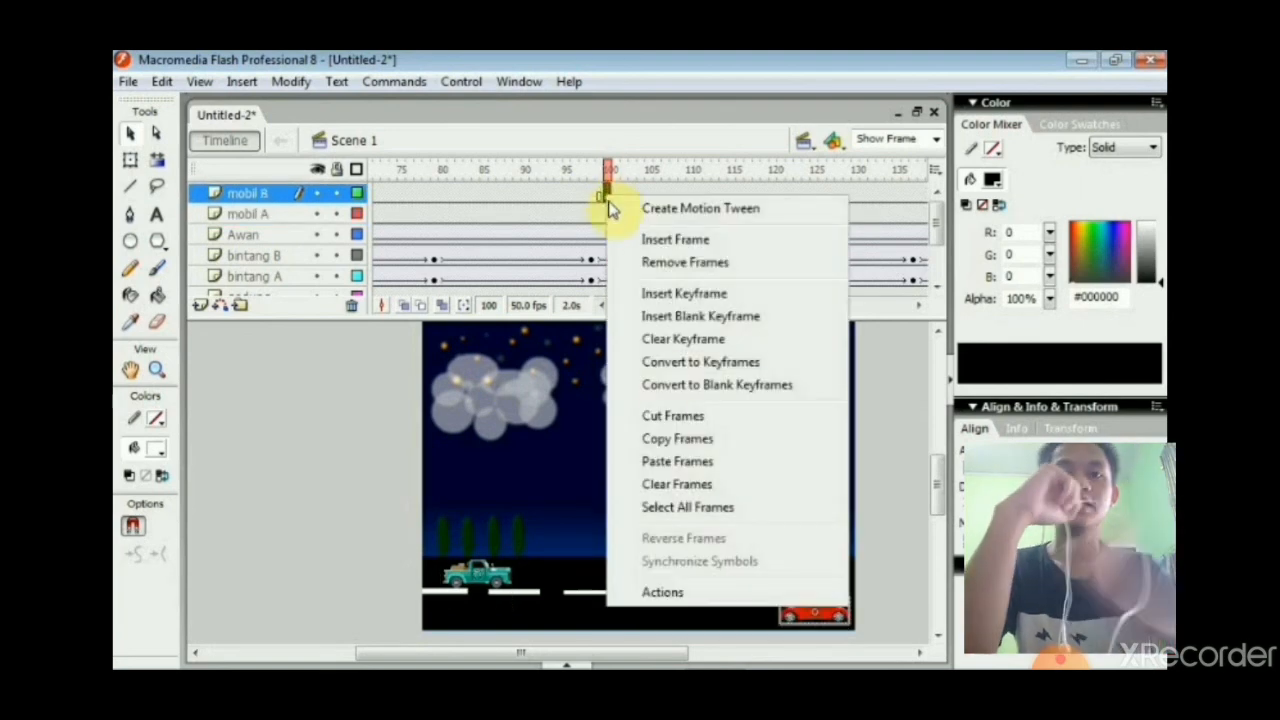
{"action": "left_click", "coordinate": [650, 340]}
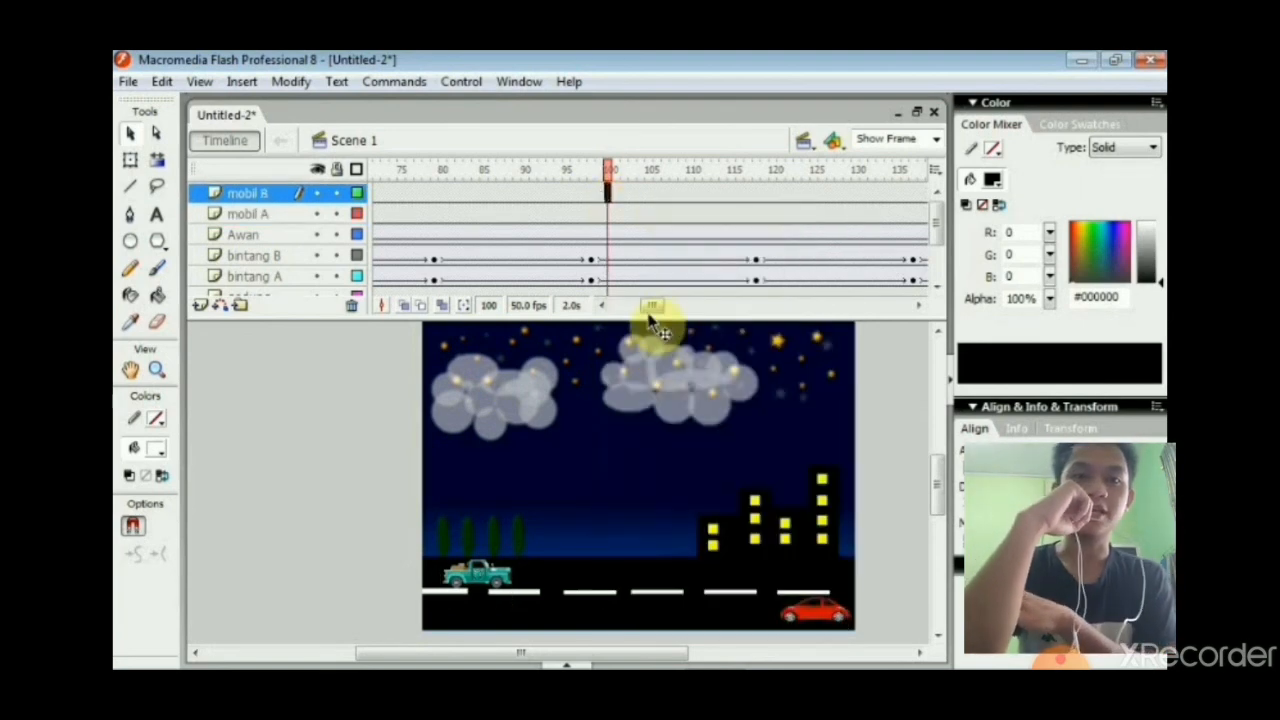
Create motion tweens starting at frame 1 on the mobil B and mobil A layers.
{"action": "left_click_drag", "start_coordinate": [649, 306], "coordinate": [618, 310]}
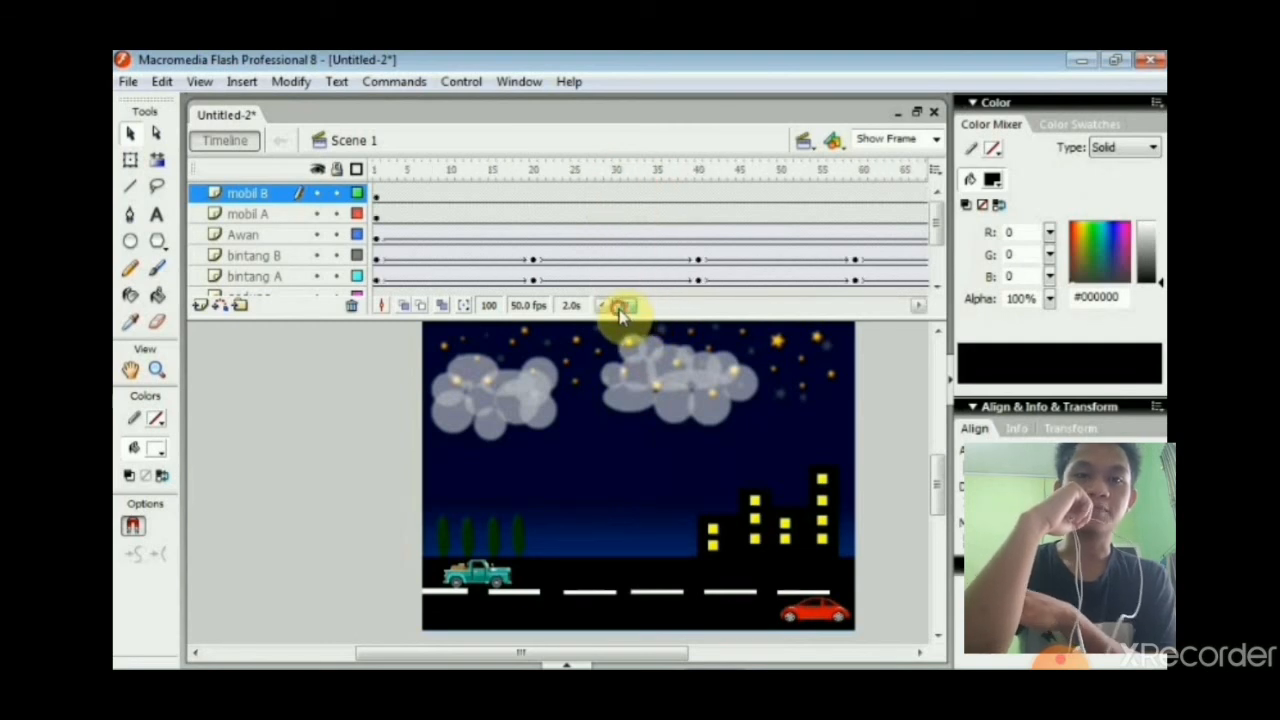
{"action": "left_click", "coordinate": [375, 193]}
{"action": "right_click", "coordinate": [376, 197]}
{"action": "left_click", "coordinate": [394, 211]}
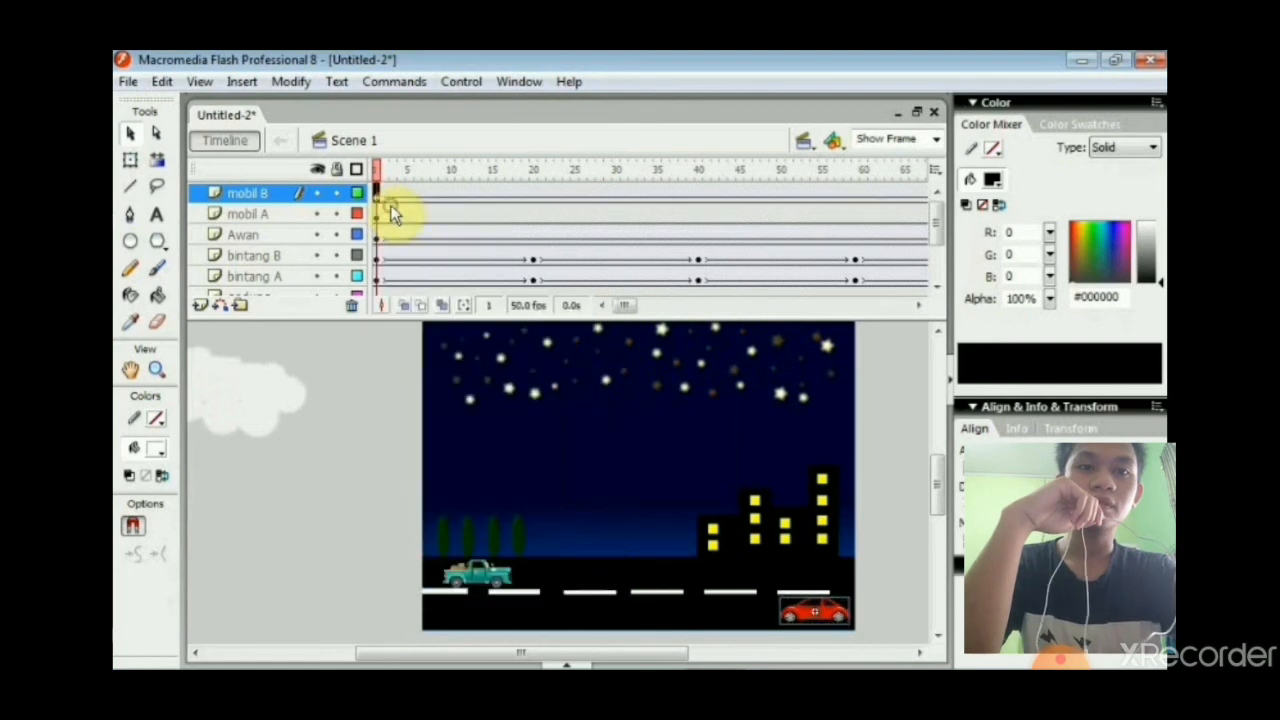
{"action": "left_click", "coordinate": [377, 214]}
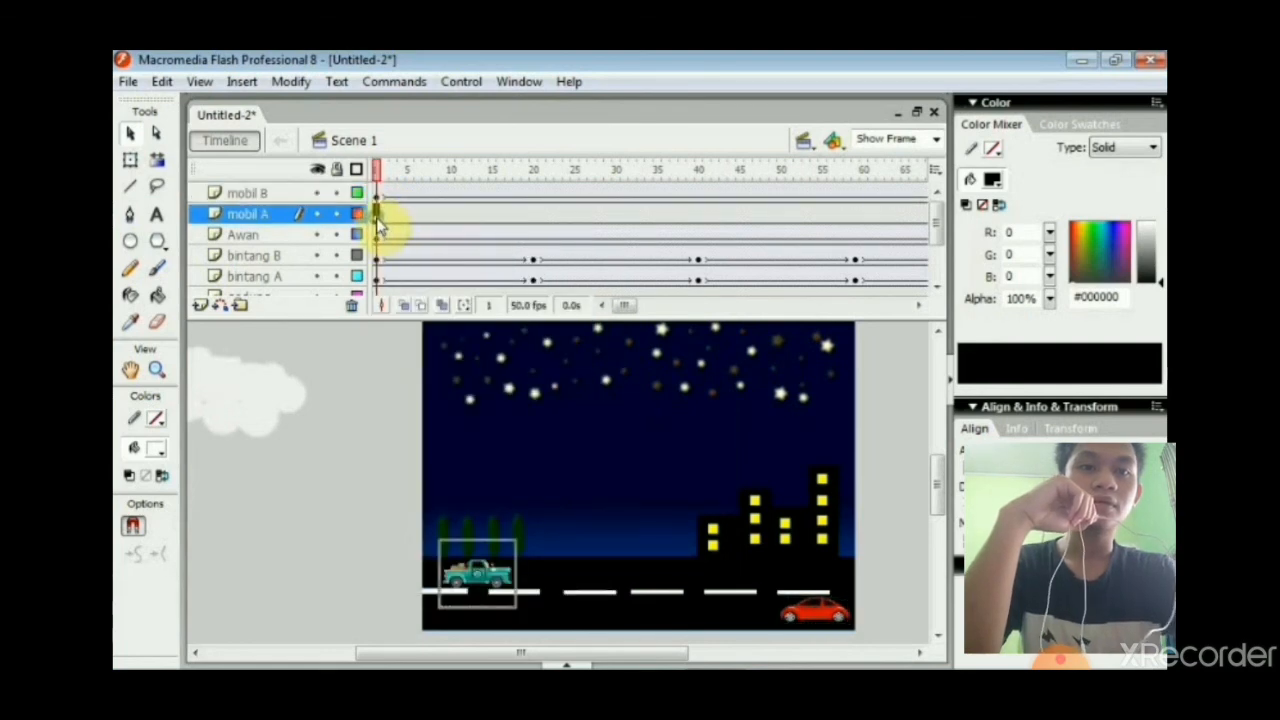
{"action": "right_click", "coordinate": [378, 217]}
{"action": "left_click", "coordinate": [401, 238]}
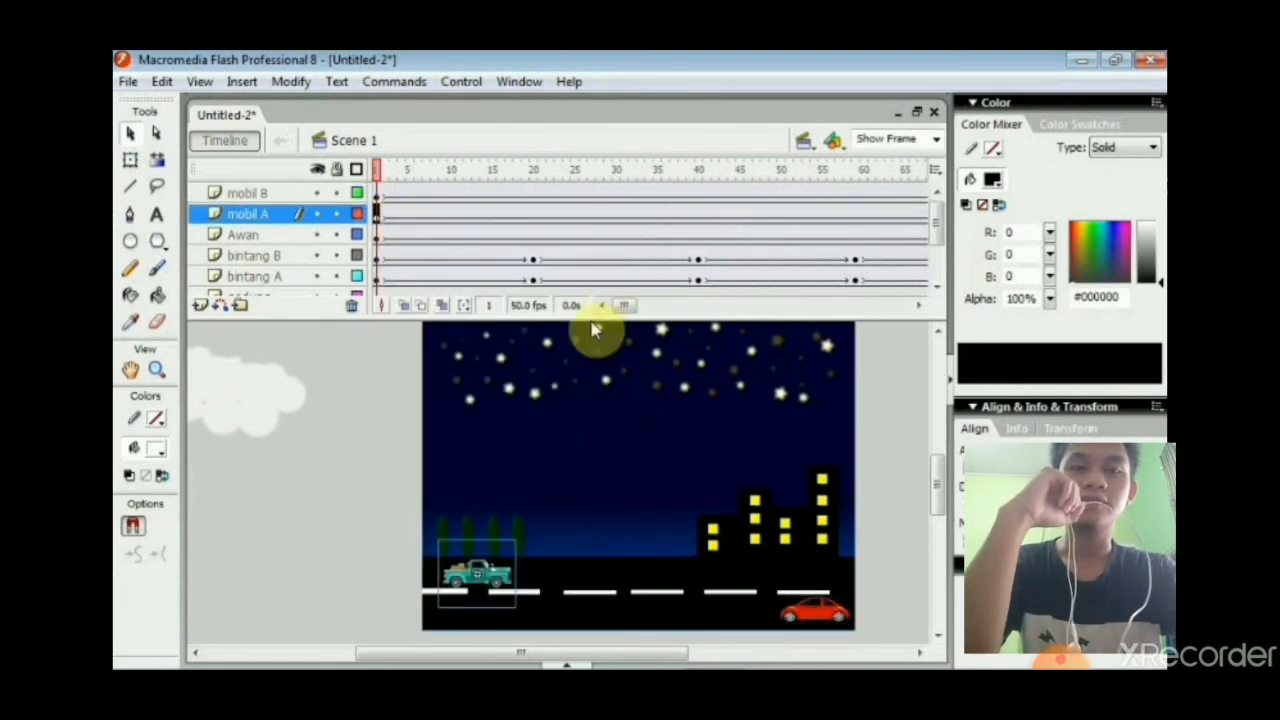
At frame 200, move the red car just off the stage's left edge and the green truck just off its right edge.
{"action": "left_click_drag", "start_coordinate": [620, 310], "coordinate": [683, 318]}
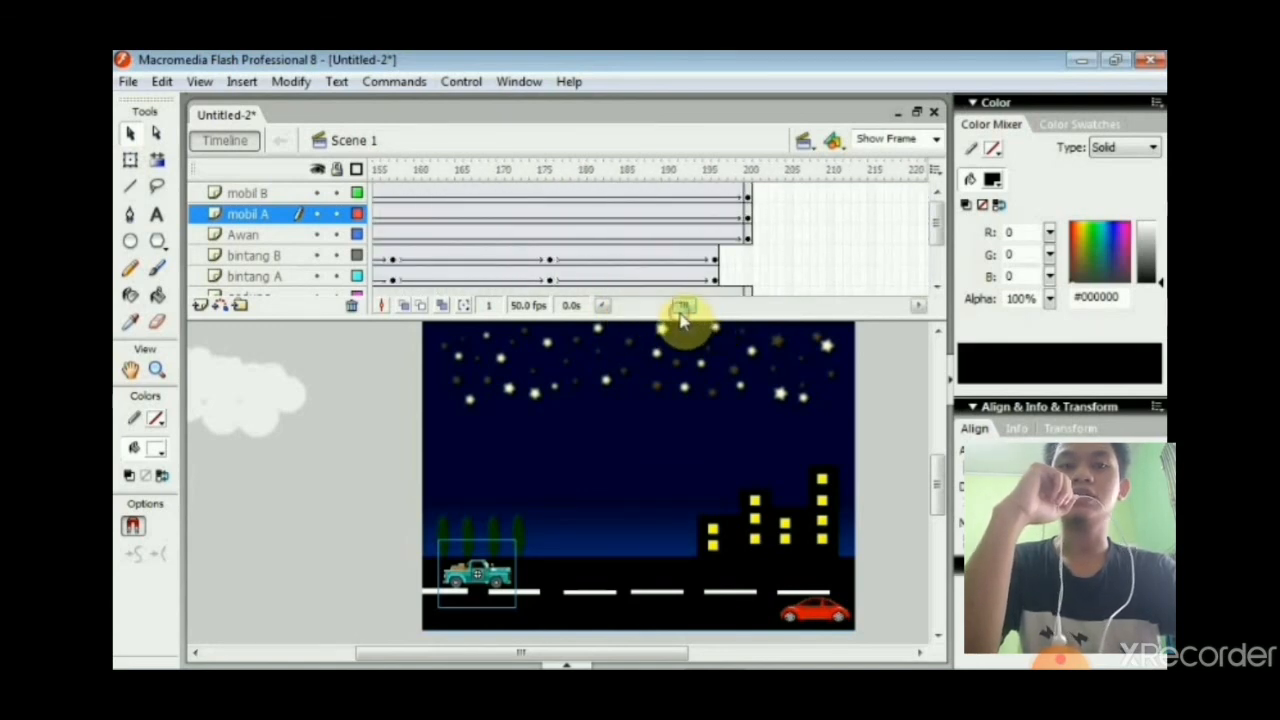
{"action": "left_click", "coordinate": [298, 462]}
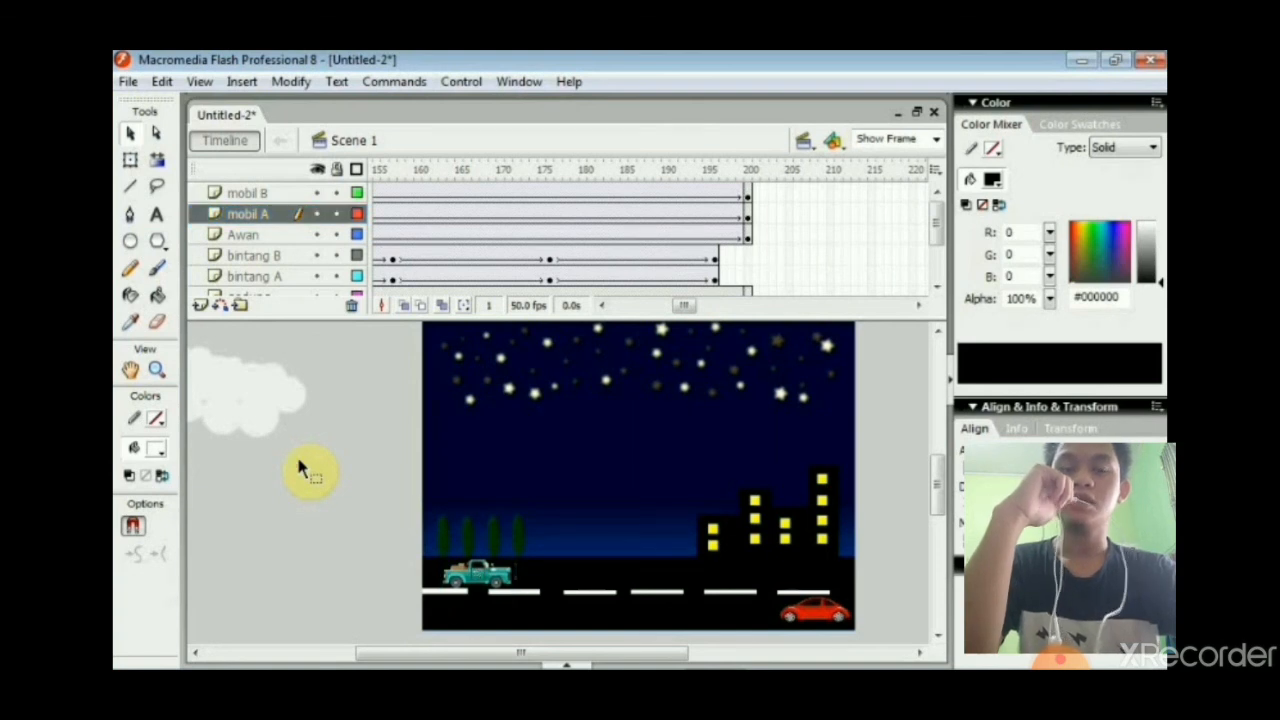
{"action": "left_click", "coordinate": [748, 192]}
{"action": "left_click_drag", "start_coordinate": [836, 608], "coordinate": [411, 608]}
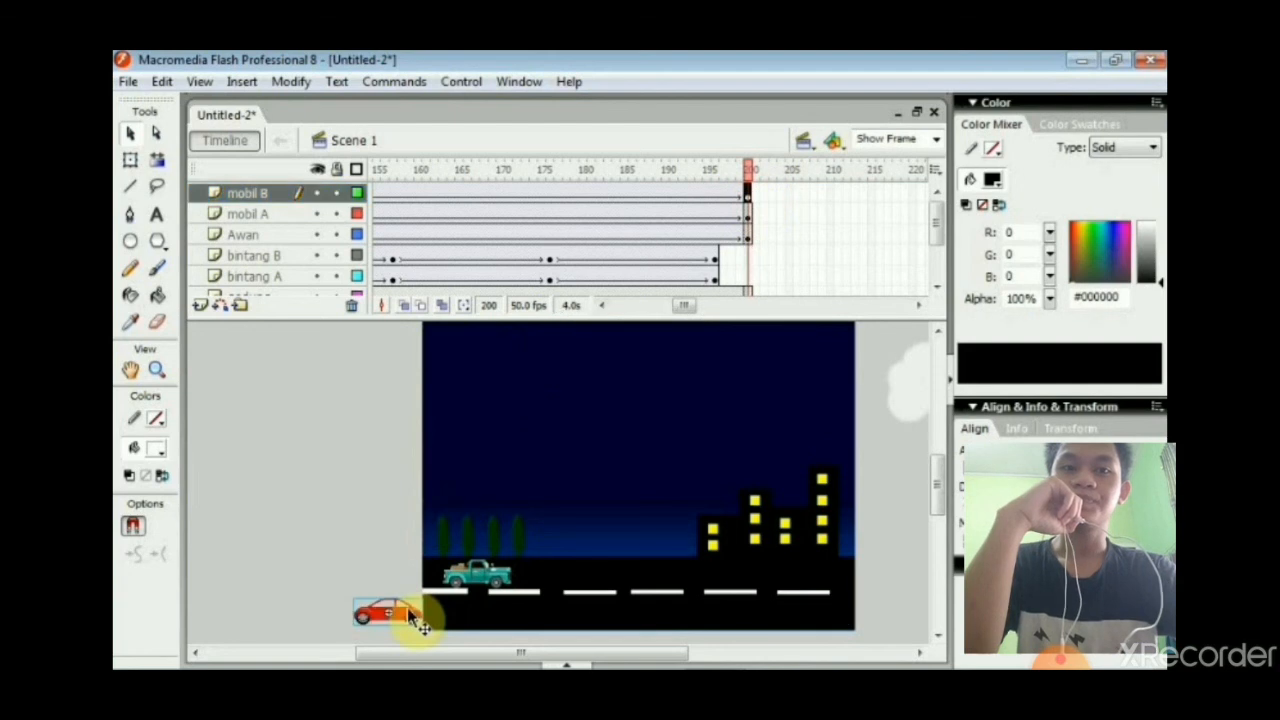
{"action": "left_click_drag", "start_coordinate": [488, 573], "coordinate": [917, 580]}
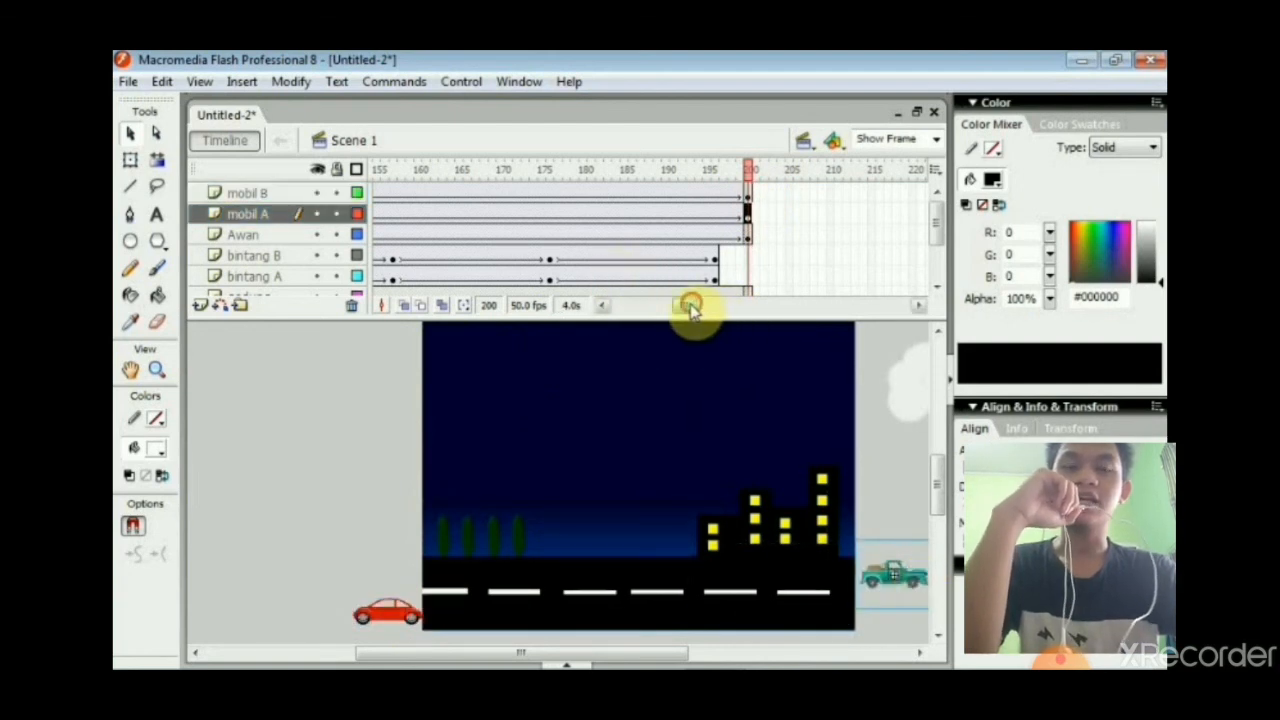
Test the movie from frame 1 to check the motion of both cars.
{"action": "left_click_drag", "start_coordinate": [687, 306], "coordinate": [623, 309]}
{"action": "left_click", "coordinate": [380, 200]}
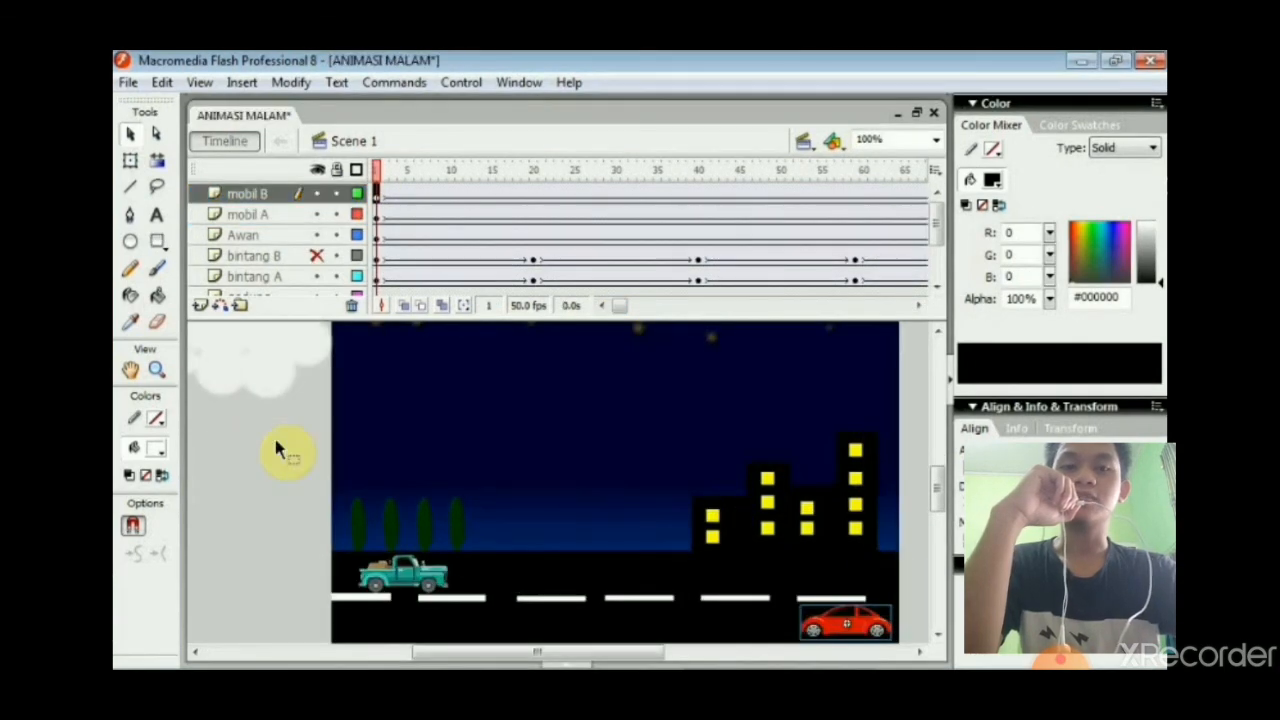
{"action": "key", "text": "ctrl+Return"}
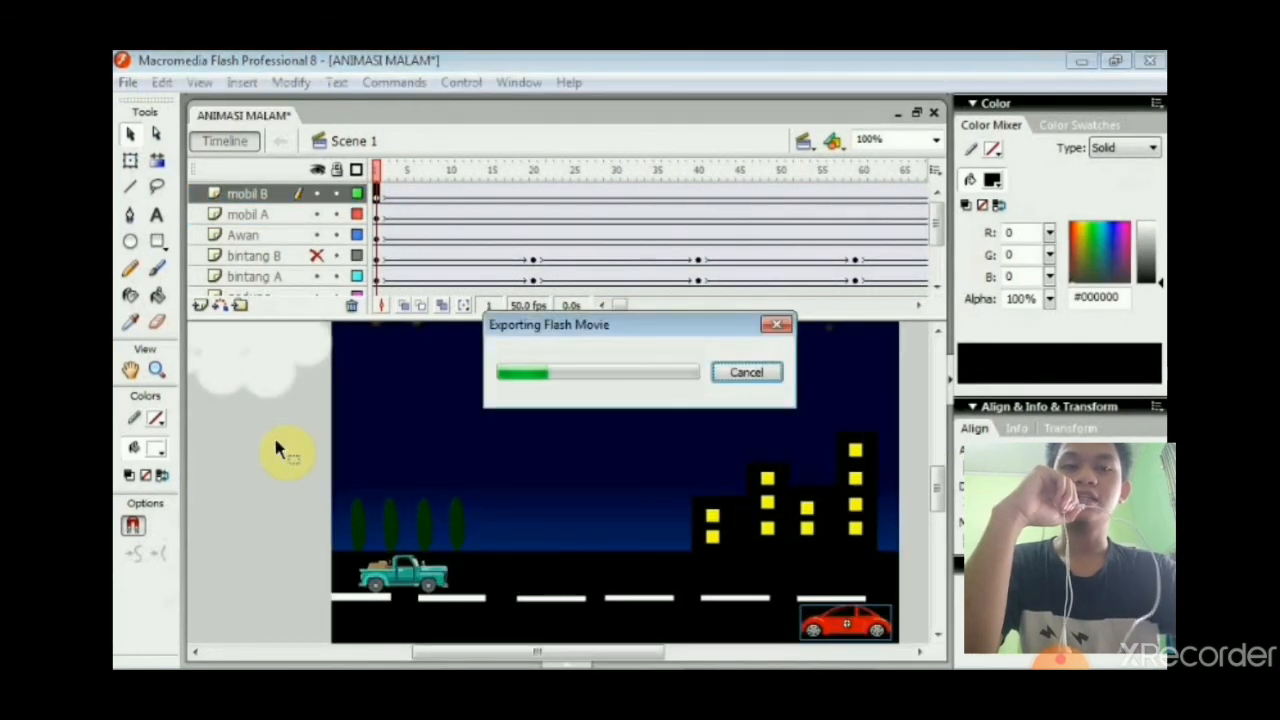